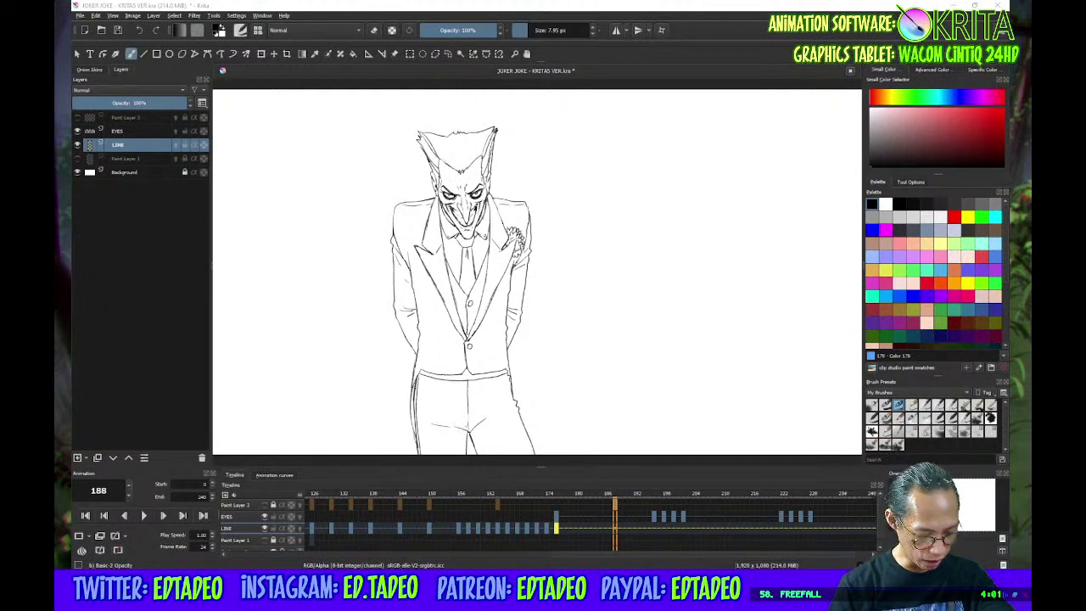
Play the animation from frame 0 to review the motion, stopping and restarting playback as needed
key(b)
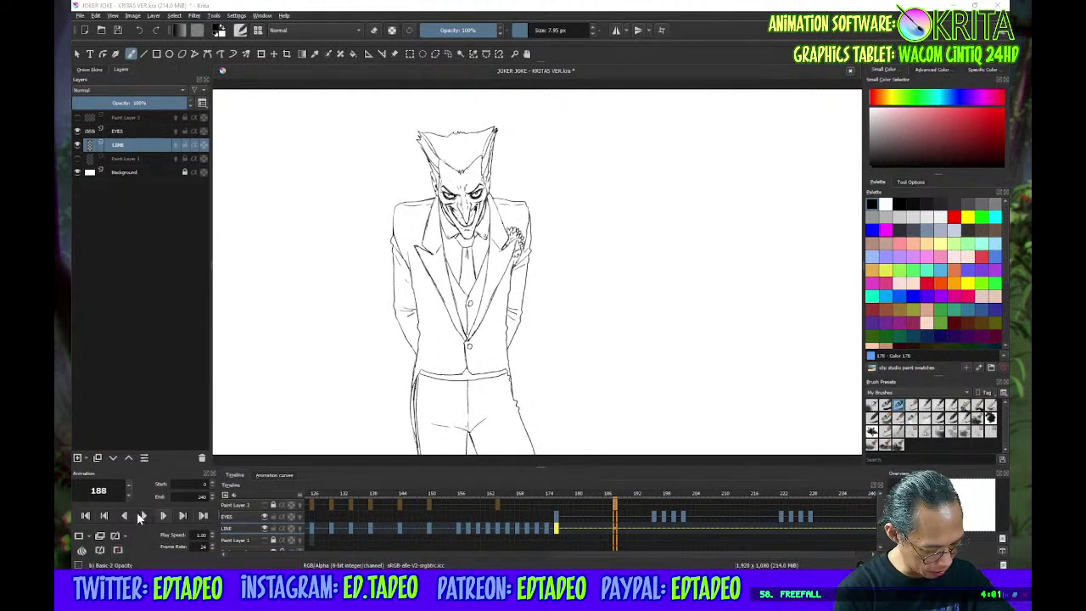
click(86, 518)
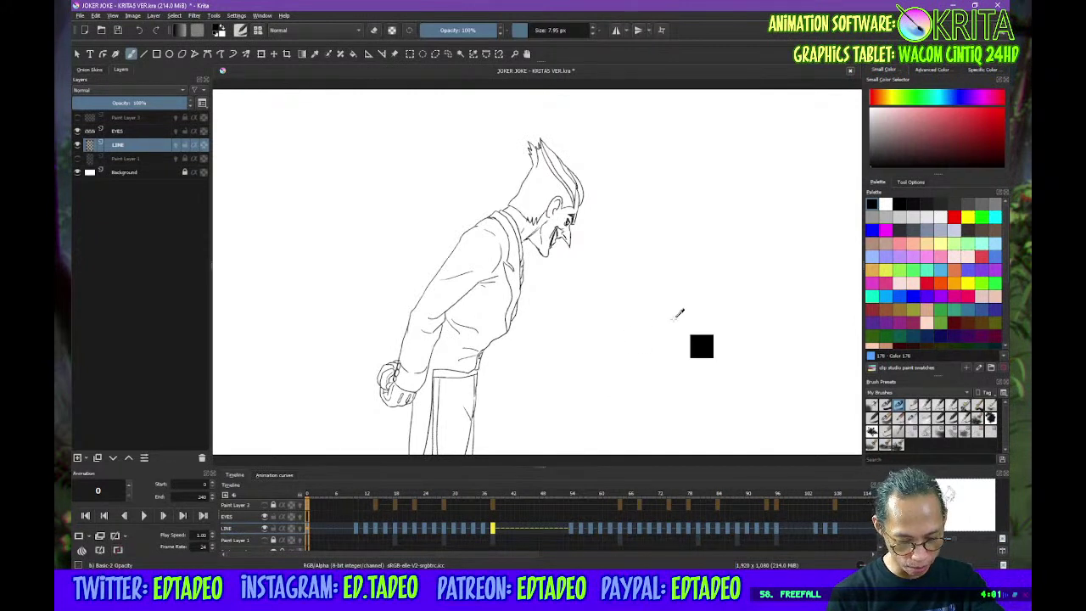
key(space)
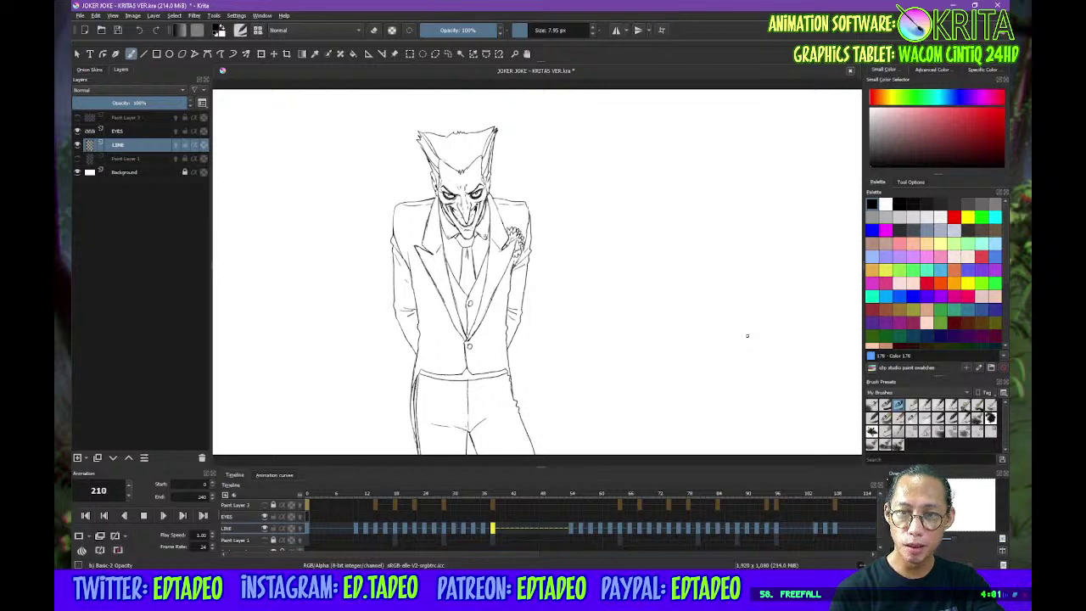
key(space)
key(space)
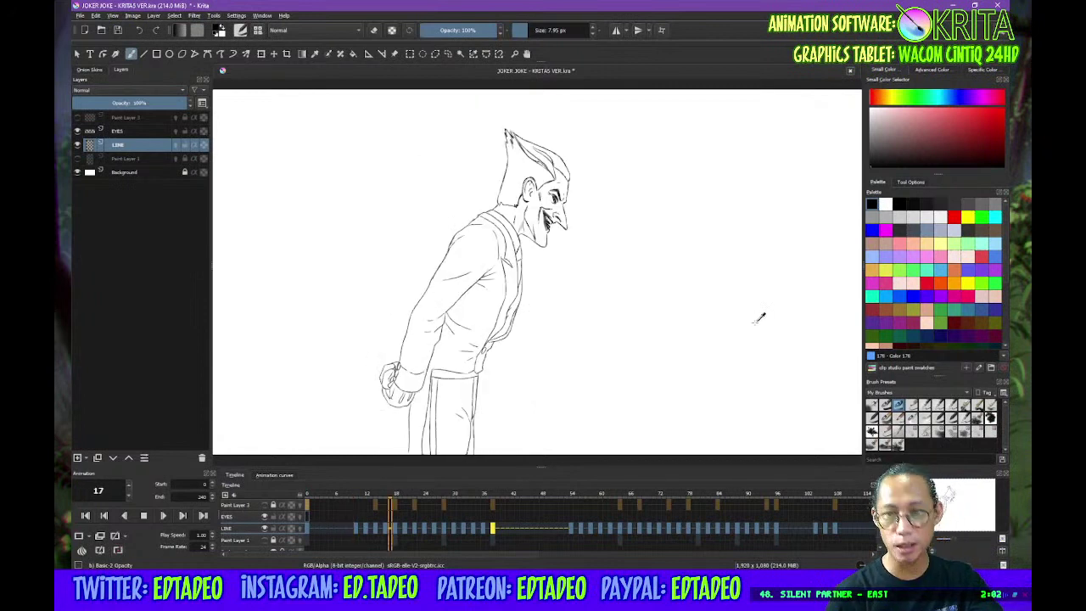
key(space)
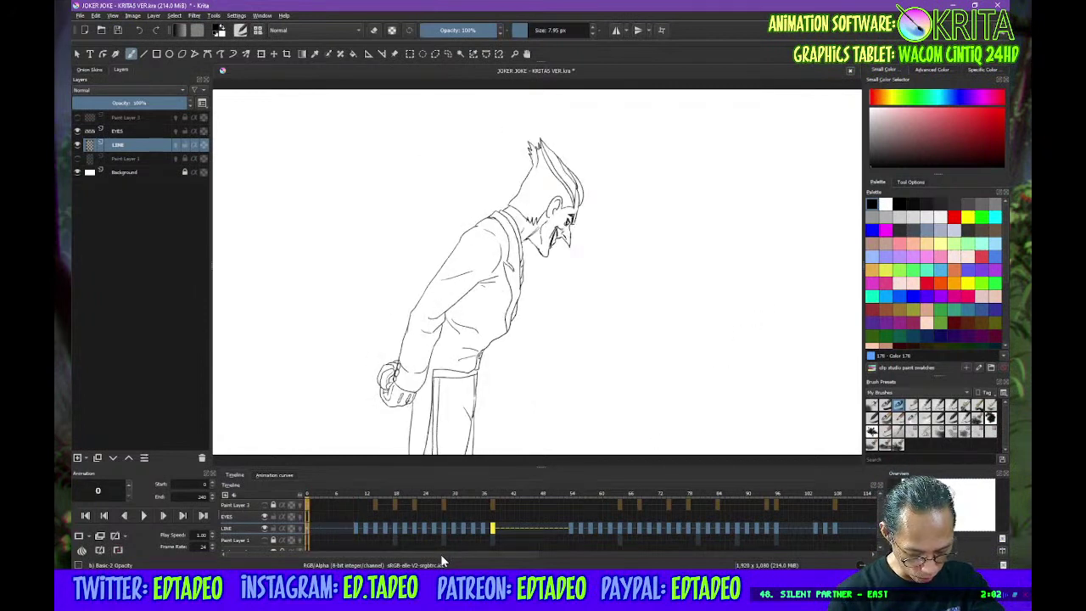
Compare the laughing poses on the LINE layer at frames 124 and 126
drag(440, 554, 598, 520)
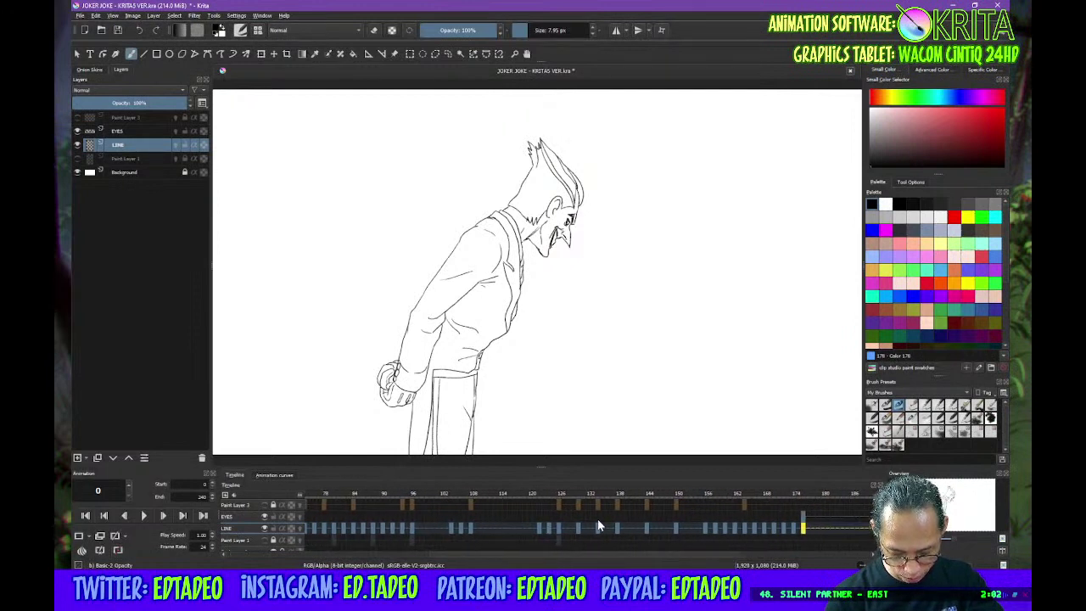
click(557, 494)
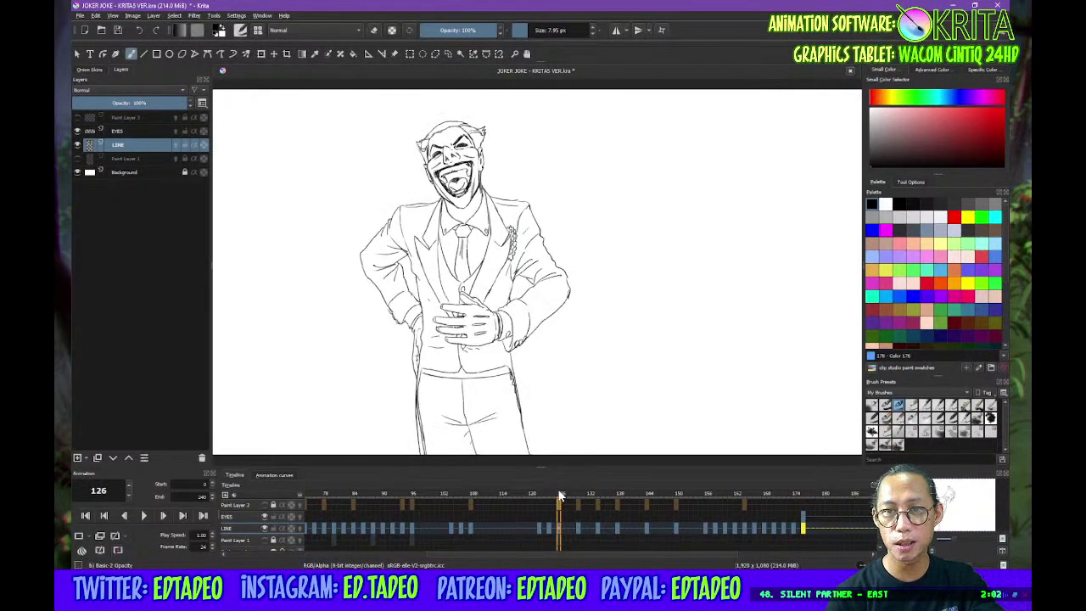
mouse_move(547, 498)
mouse_down()
mouse_move(689, 494)
mouse_move(549, 500)
mouse_up()
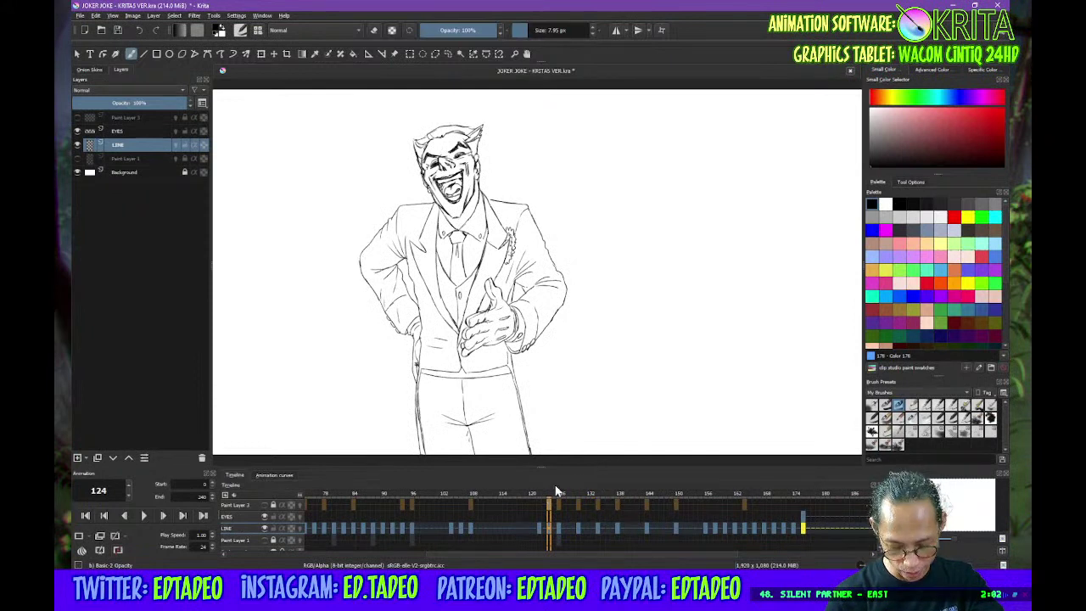
drag(541, 493, 560, 496)
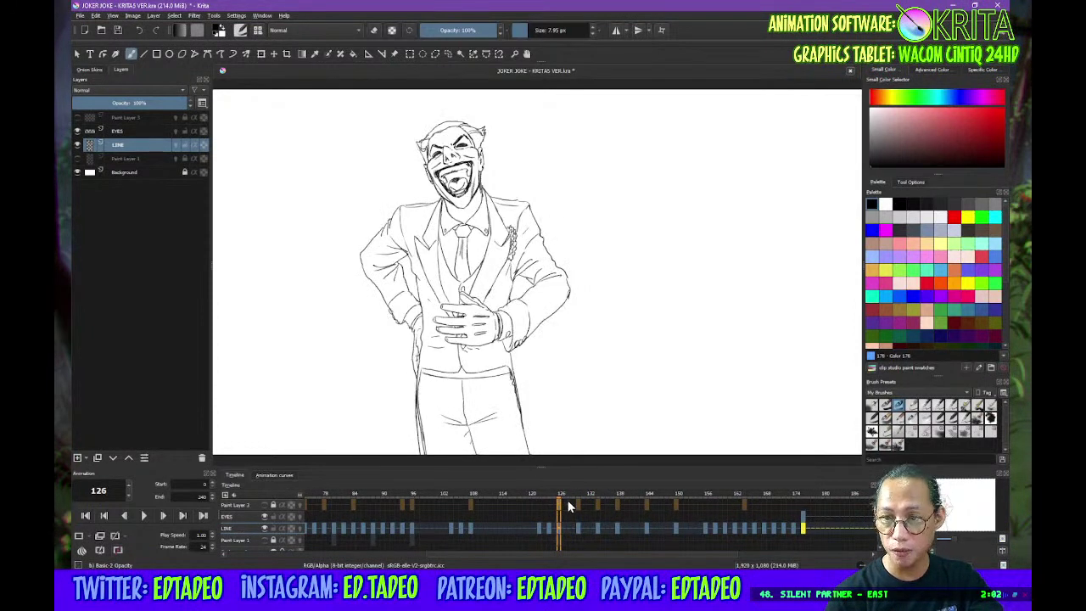
click(551, 527)
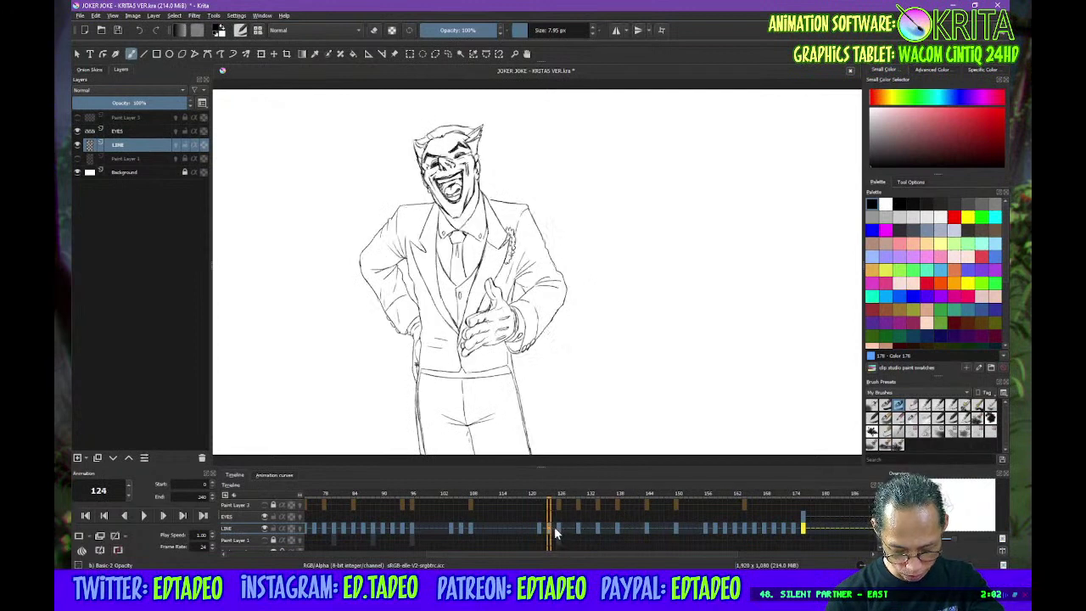
click(559, 528)
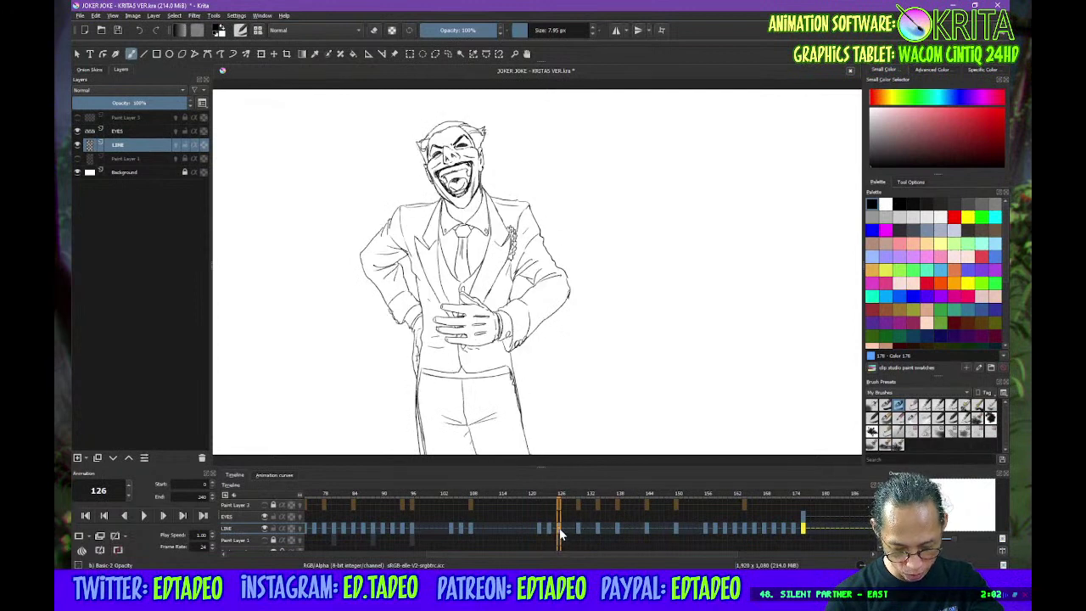
Turn on onion skins for the LINE layer and flip between frame 126 and its neighbouring drawings
click(299, 528)
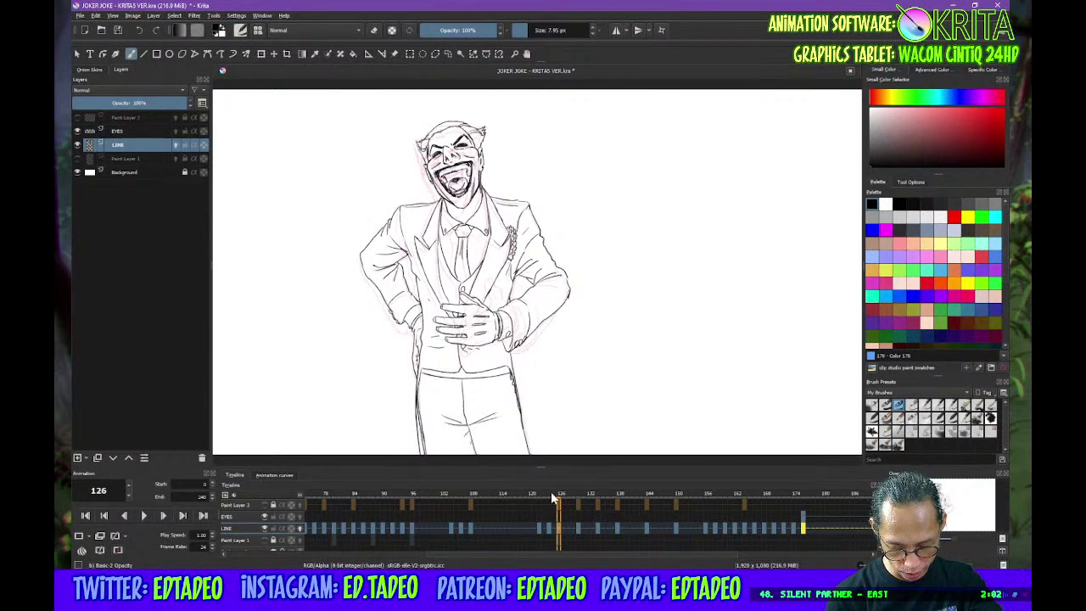
mouse_move(550, 491)
mouse_down()
mouse_move(587, 495)
mouse_move(560, 497)
mouse_up()
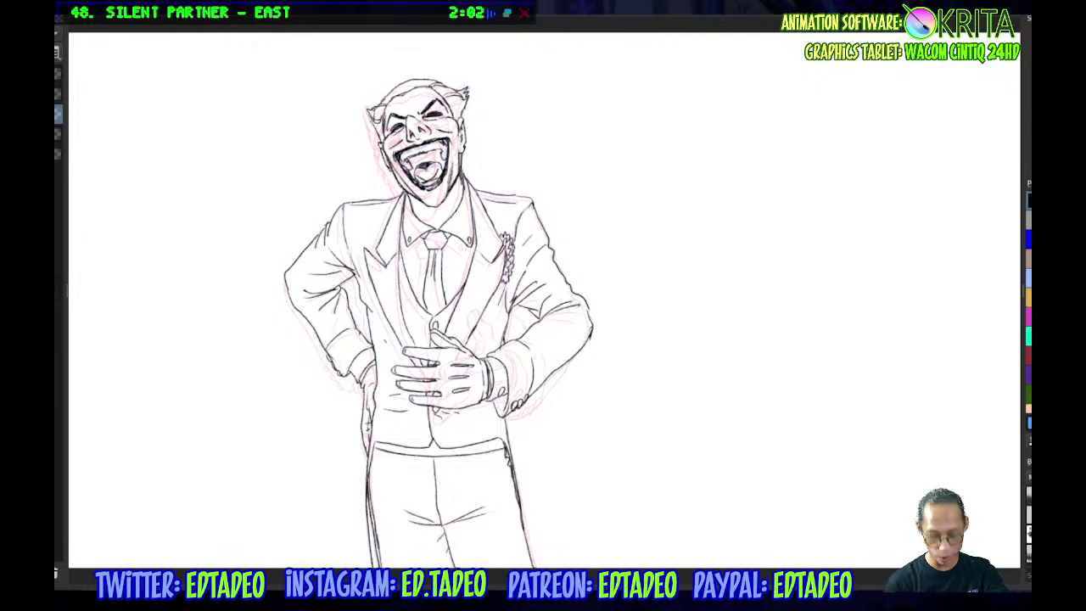
key(space)
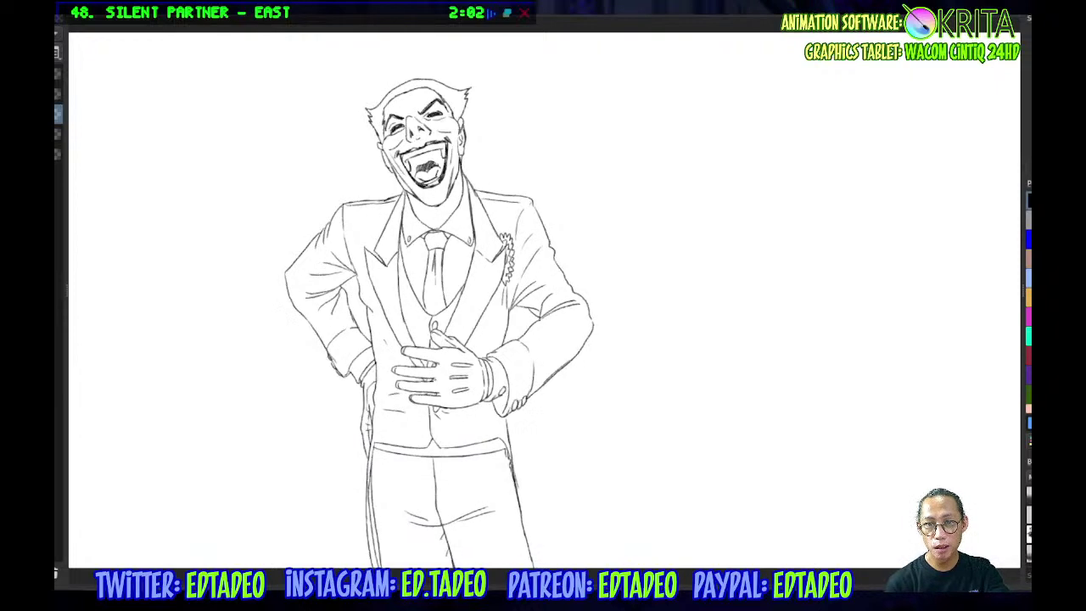
key(space)
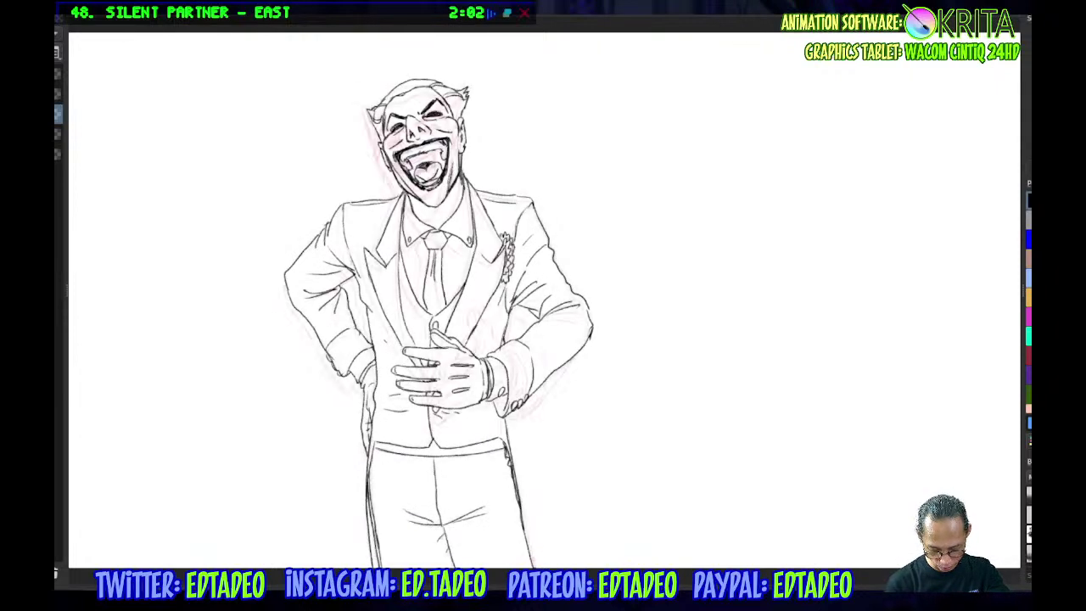
key(space)
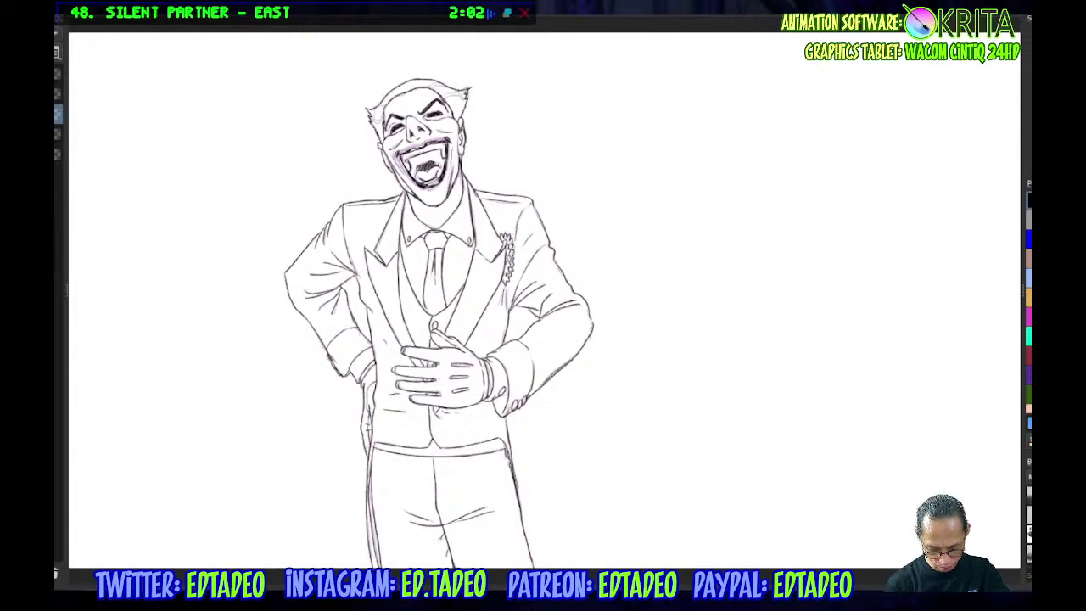
key(space)
key(space)
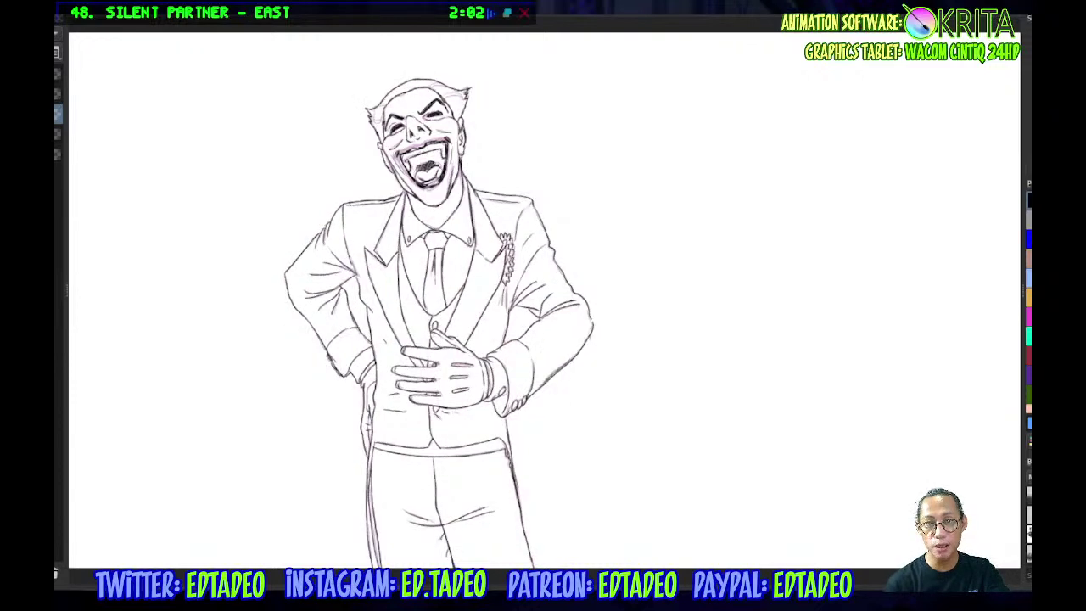
key(space)
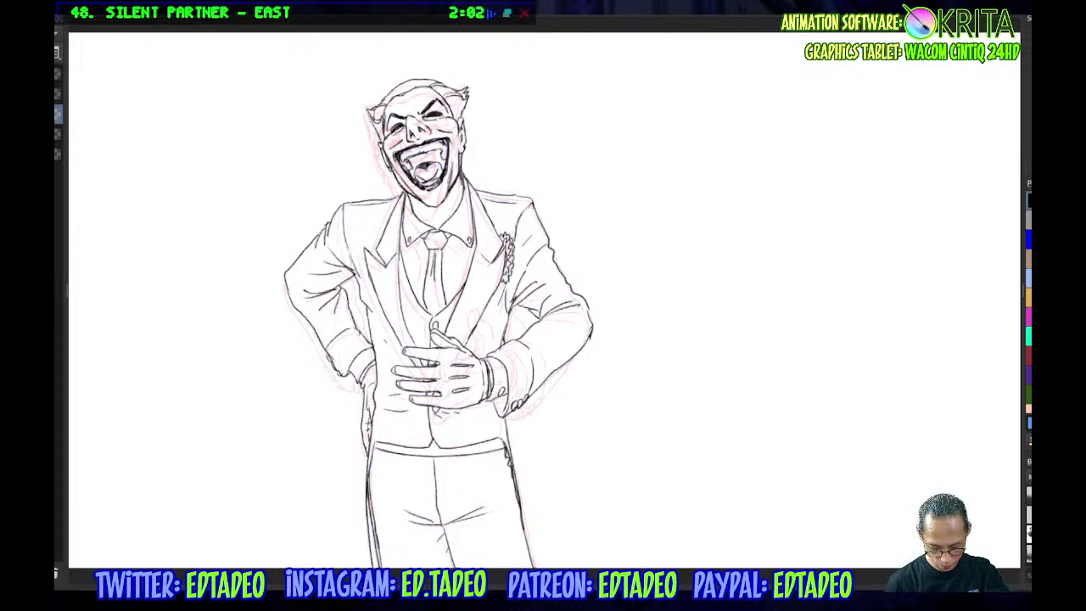
Set up an empty in-between drawing at frame 128 of the LINE layer and frame the laughing head closely
key(.)
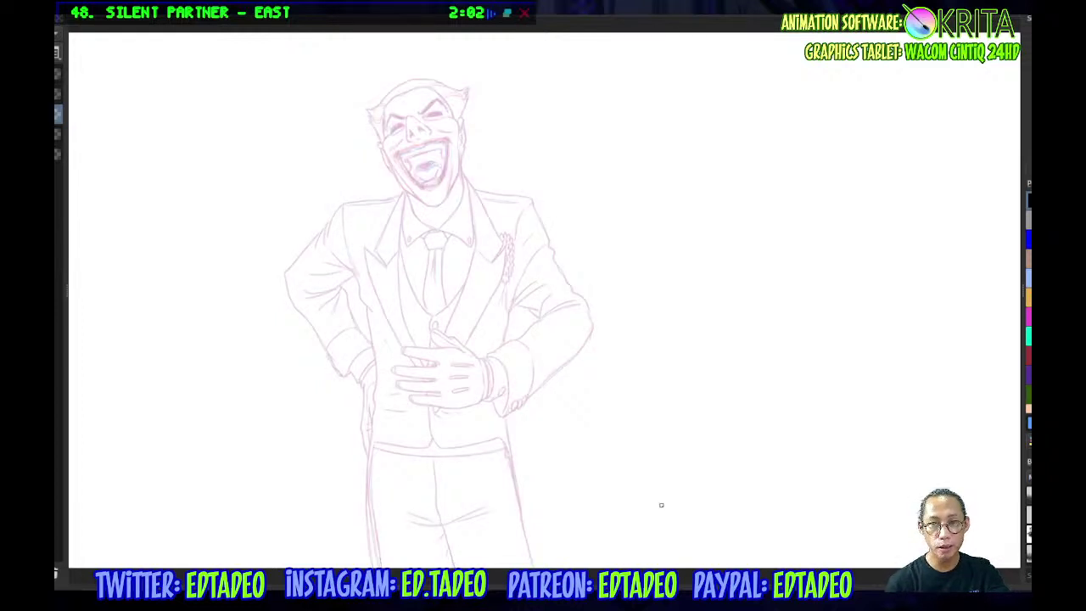
drag(448, 255, 449, 151)
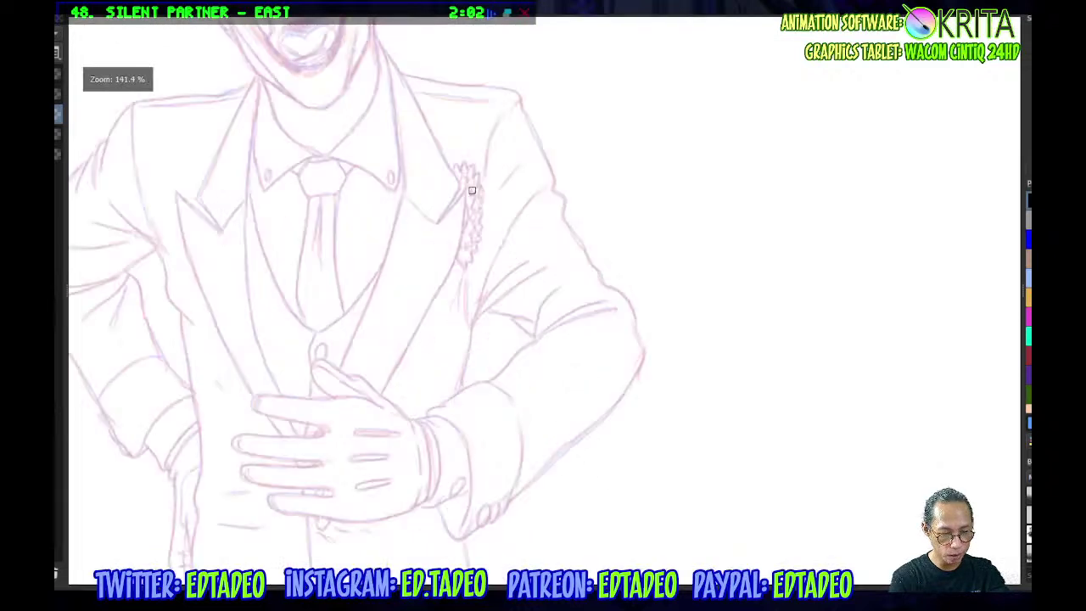
drag(485, 199, 763, 445)
drag(599, 265, 615, 296)
key(ctrl+plus)
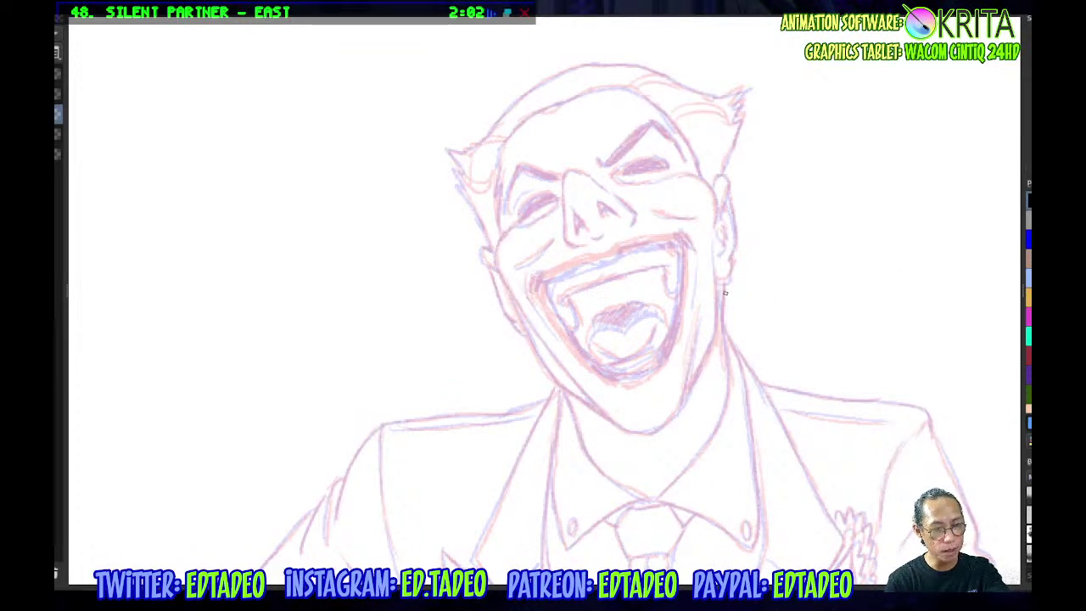
drag(710, 274, 730, 298)
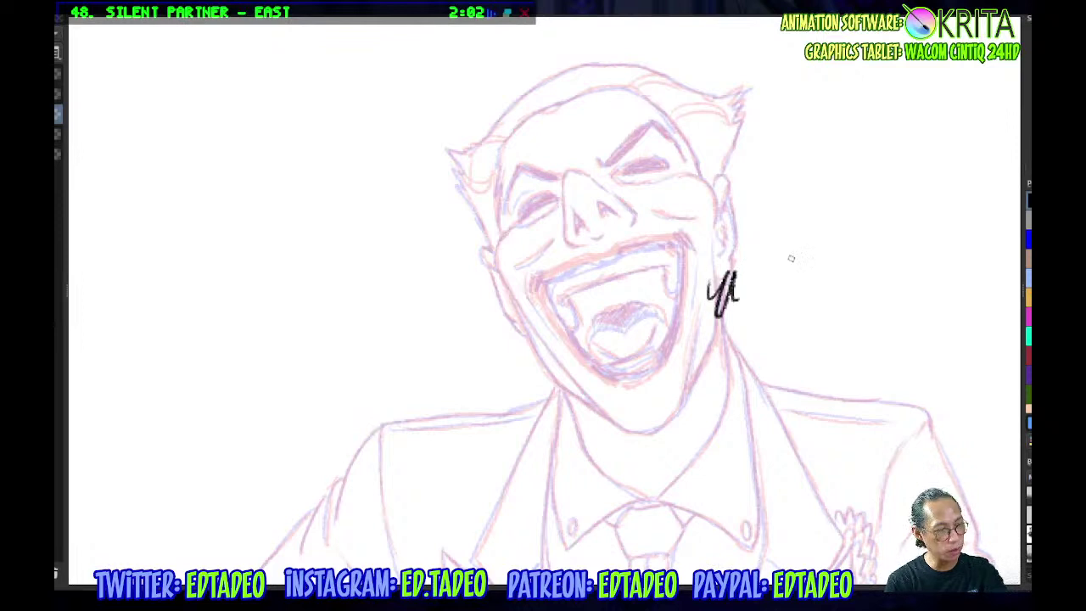
key(ctrl+z)
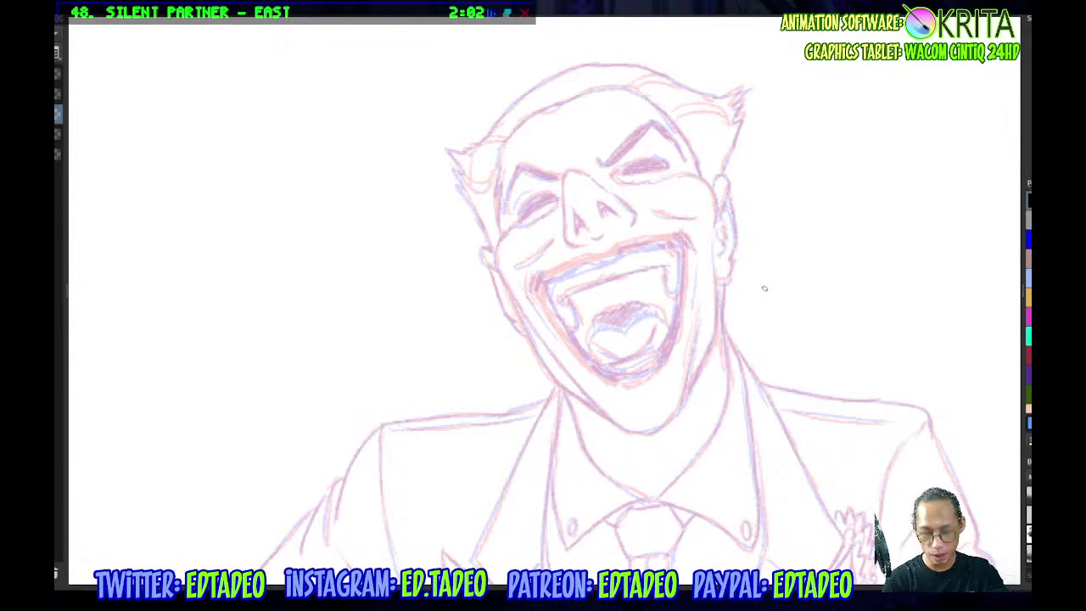
mouse_move(727, 249)
mouse_down()
mouse_move(750, 272)
mouse_move(813, 274)
mouse_up()
key(ctrl+z)
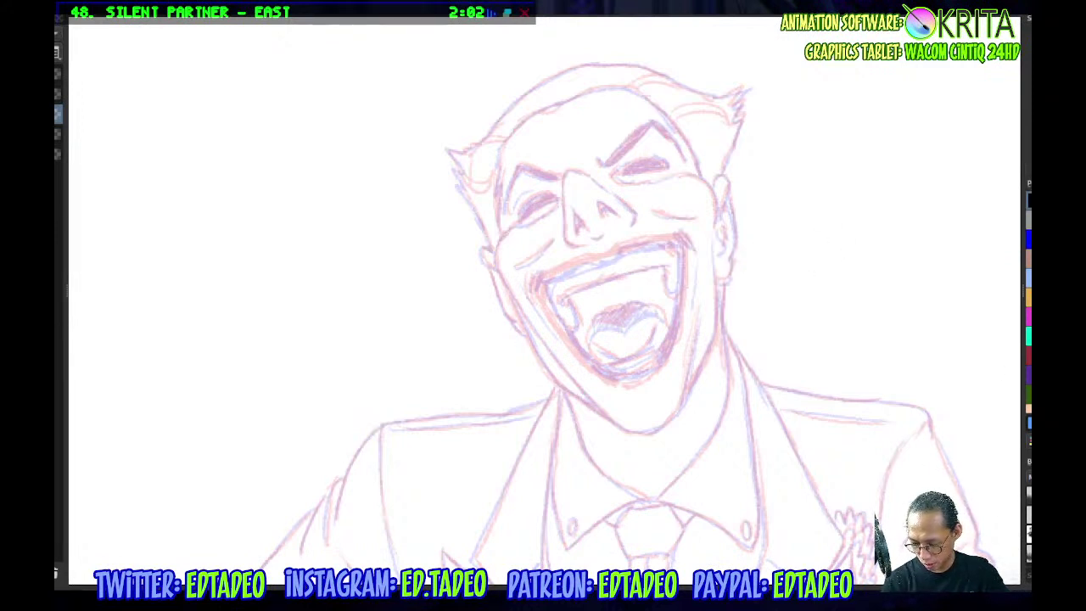
drag(759, 315, 801, 316)
key(ctrl+z)
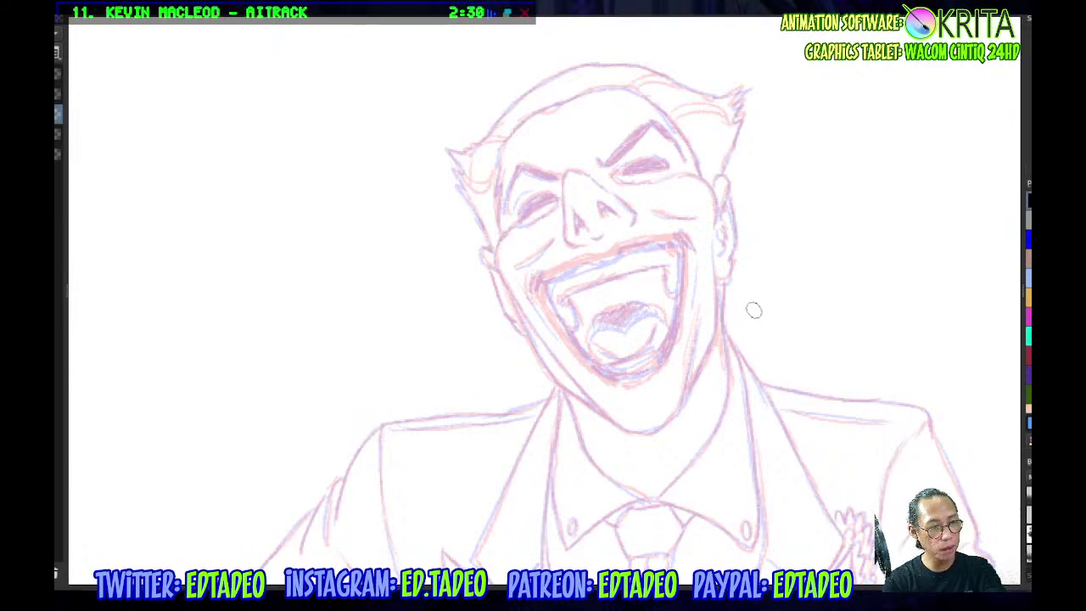
Reduce the Charcoal Pencil Medium brush to 4 px and try it with a scribble beside the neck, undoing the mark
key(bracketleft)
key(bracketleft)
key(bracketleft)
key(bracketleft)
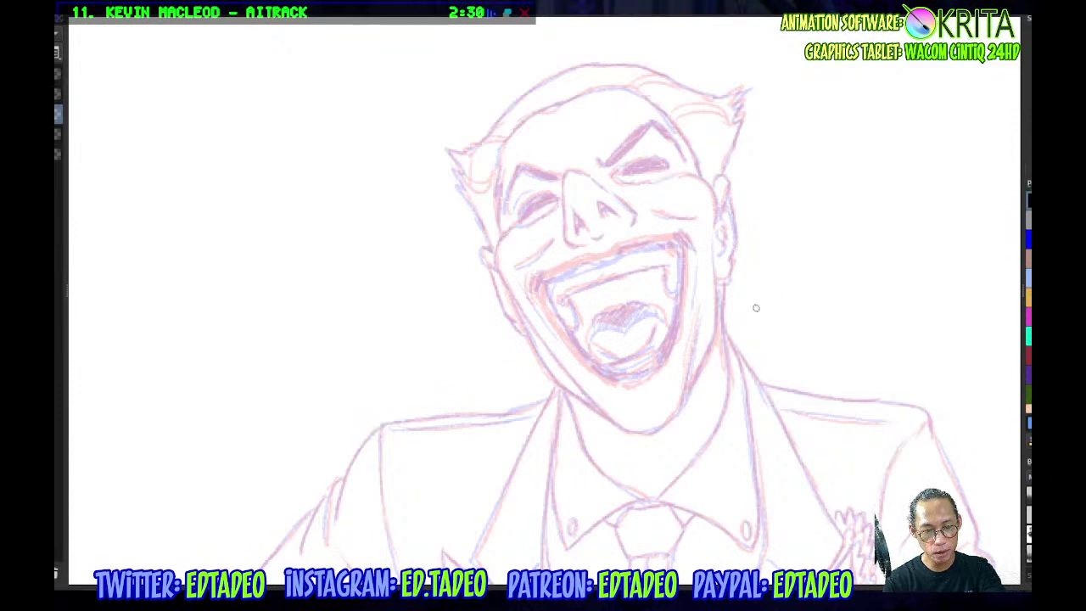
mouse_move(753, 338)
mouse_down()
mouse_move(770, 378)
mouse_move(873, 307)
mouse_up()
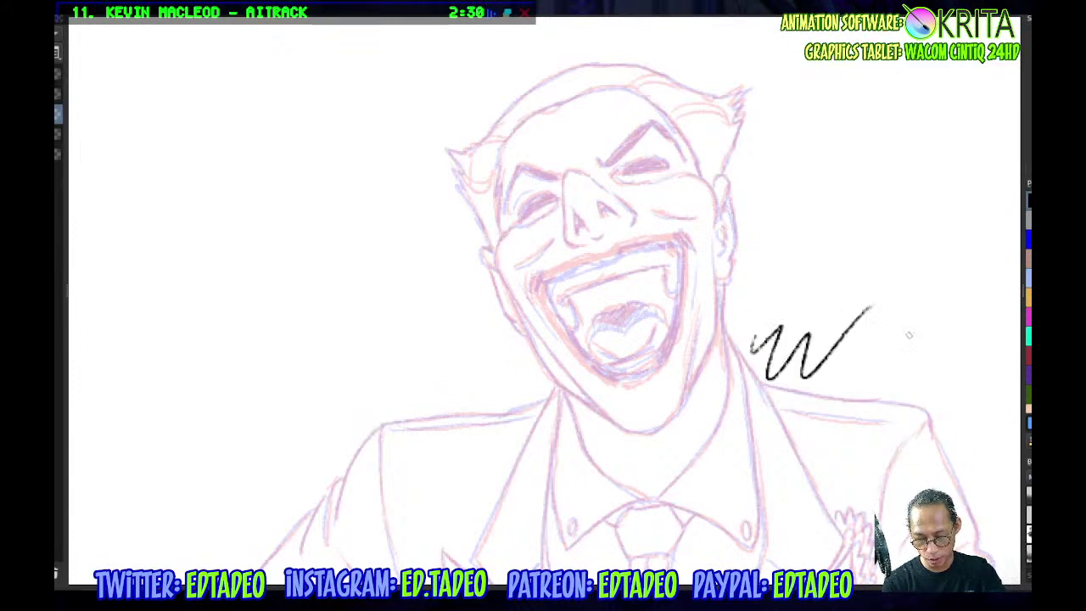
key(ctrl+z)
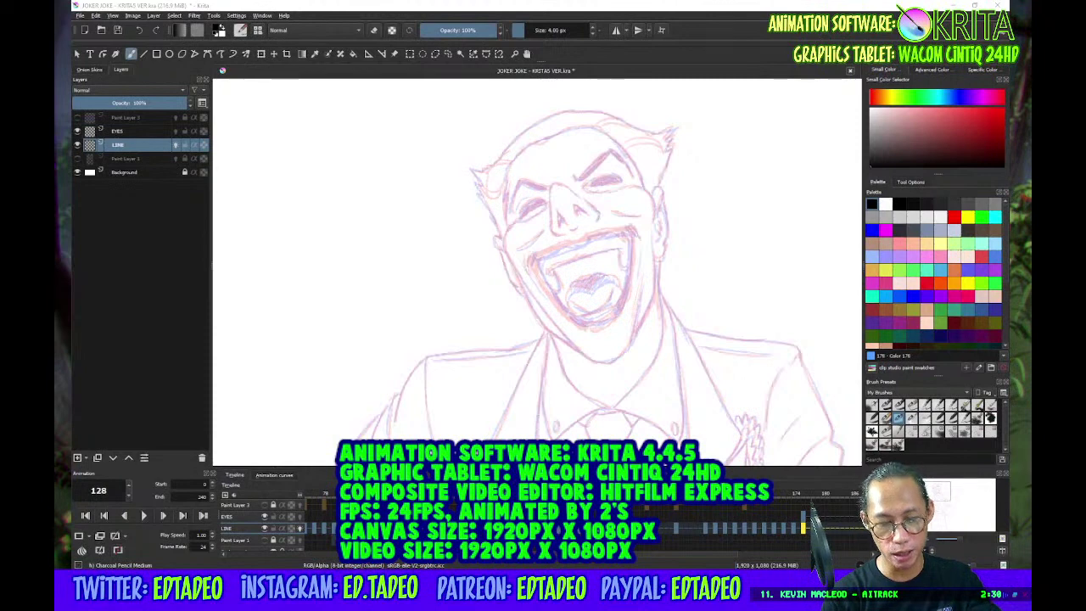
Trace the tip of the hair tuft and the nose with its nostrils between the onion-skin guides on frame 128, rotating the canvas about 40°
key(alt+Tab)
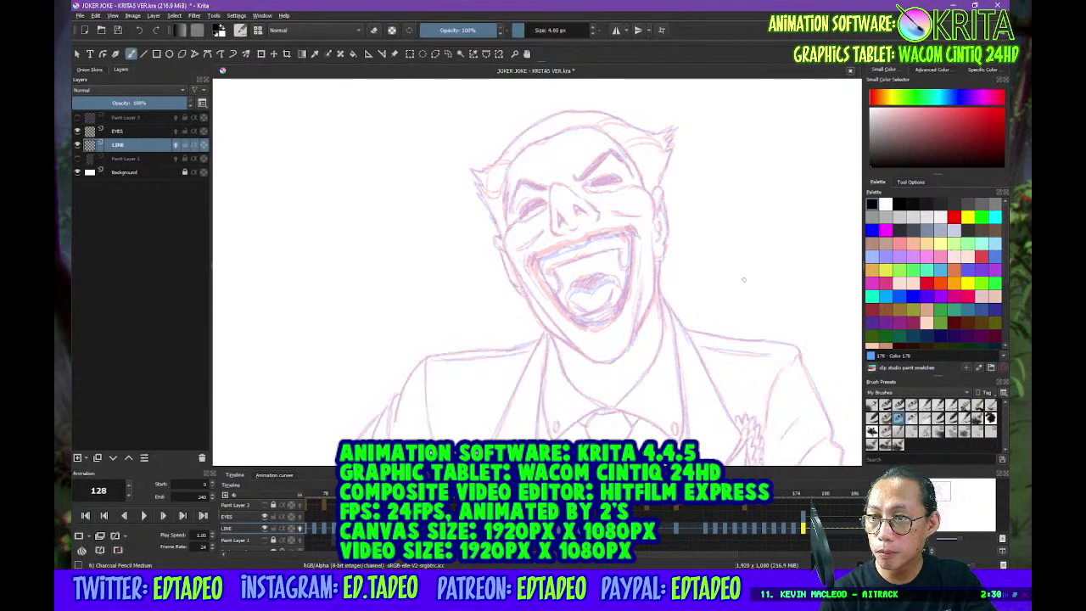
key(plus)
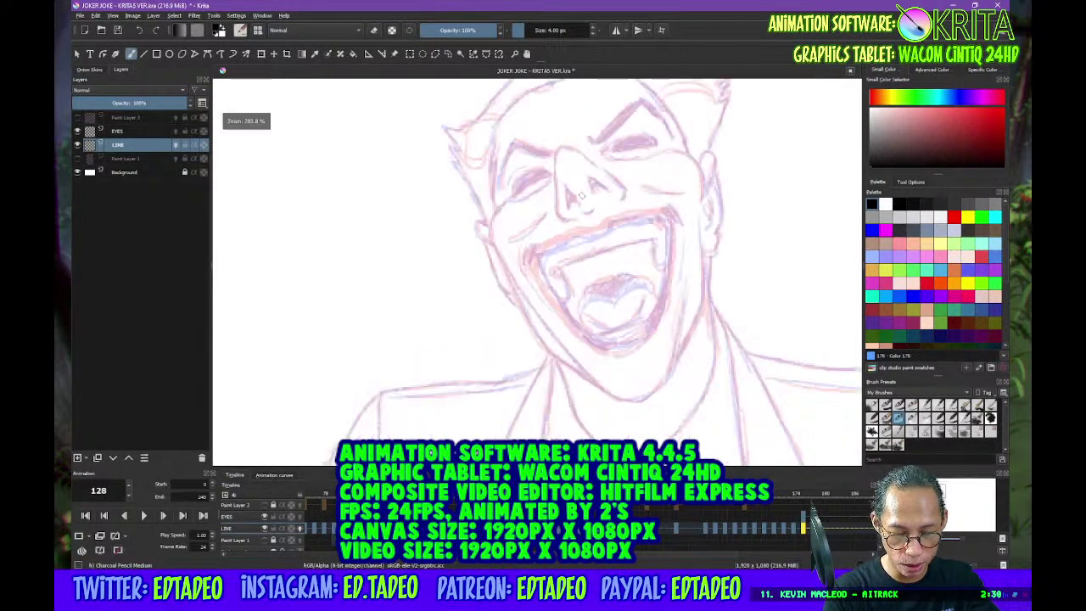
drag(581, 195, 635, 276)
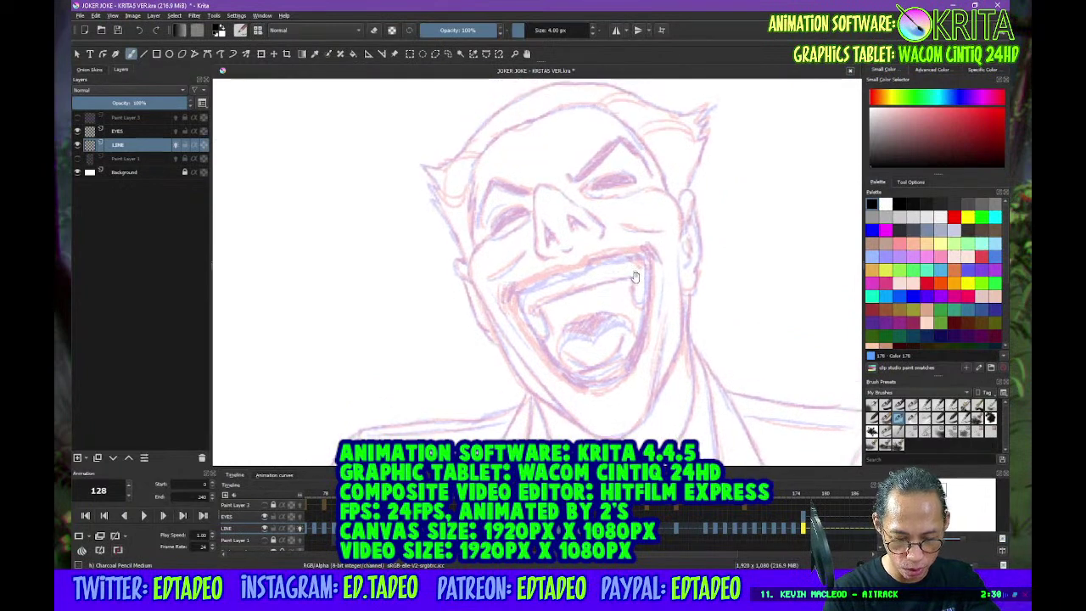
mouse_move(631, 237)
mouse_down()
mouse_move(637, 280)
mouse_move(676, 315)
mouse_up()
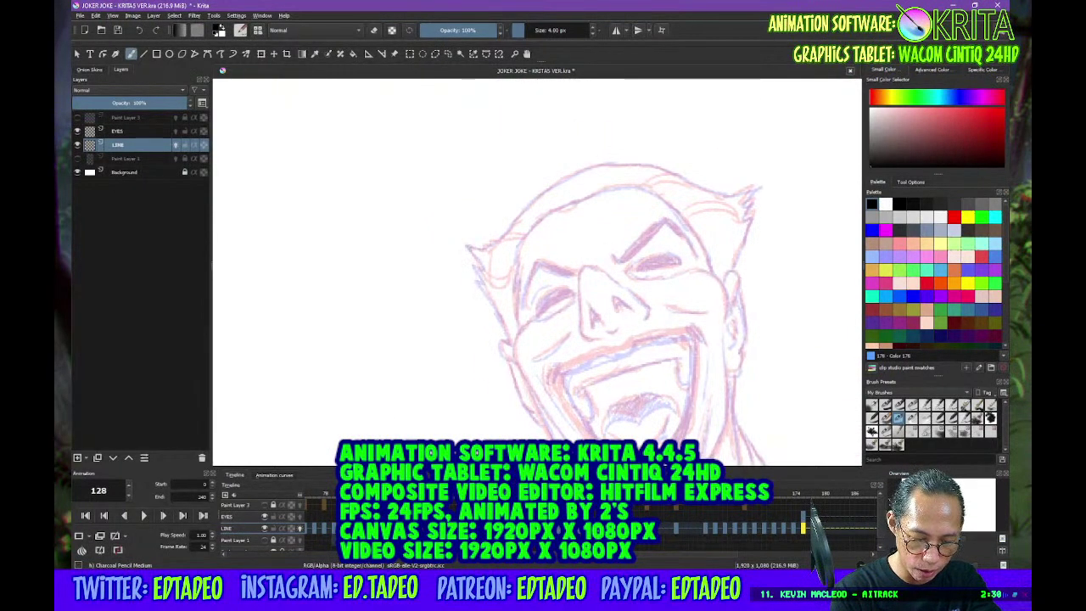
drag(468, 247, 489, 246)
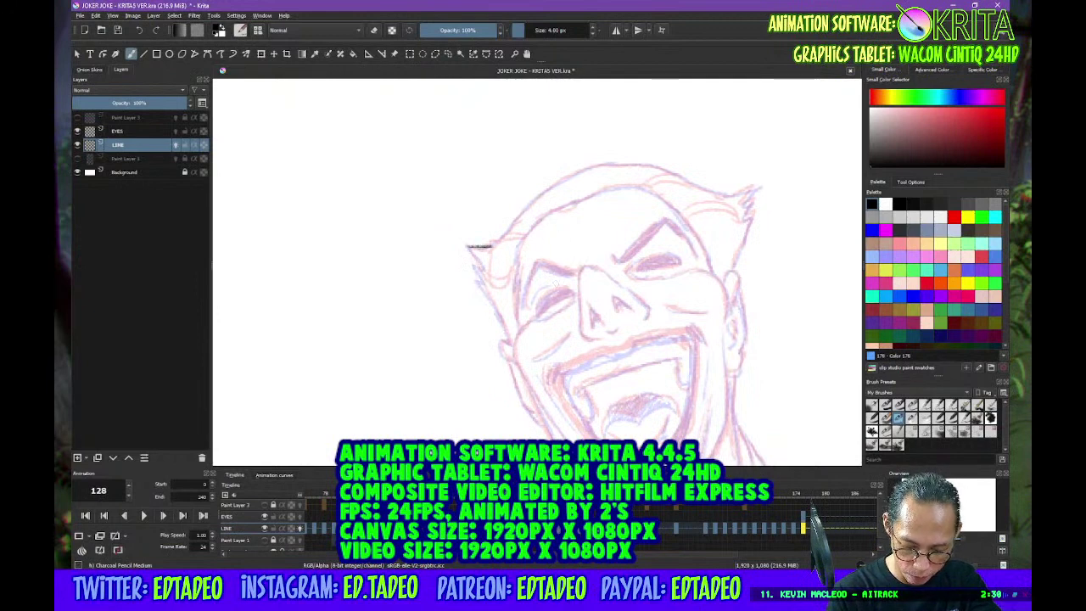
mouse_move(580, 265)
mouse_down()
mouse_move(589, 339)
mouse_move(581, 280)
mouse_move(592, 268)
mouse_up()
mouse_move(662, 304)
mouse_down()
mouse_move(622, 279)
mouse_move(638, 357)
mouse_up()
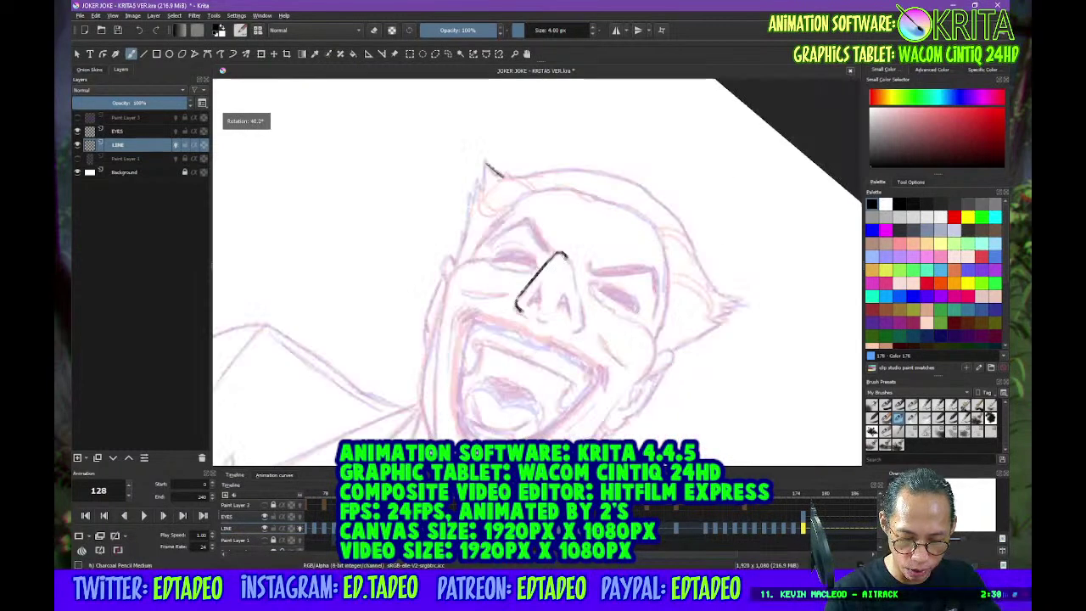
mouse_move(561, 253)
mouse_down()
mouse_move(584, 328)
mouse_move(562, 297)
mouse_move(568, 312)
mouse_move(535, 289)
mouse_move(541, 305)
mouse_move(545, 296)
mouse_up()
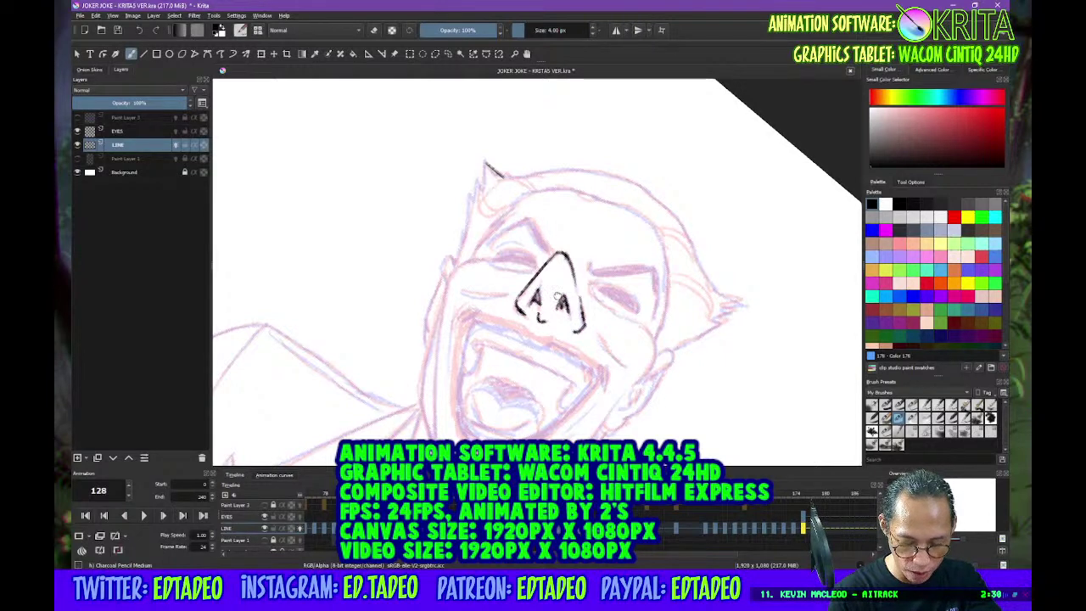
Trace both angry eyebrows and the two squinting eyes with their lower lids on frame 128
mouse_move(619, 249)
mouse_down()
mouse_move(623, 263)
mouse_move(609, 223)
mouse_move(596, 256)
mouse_move(655, 221)
mouse_move(673, 257)
mouse_up()
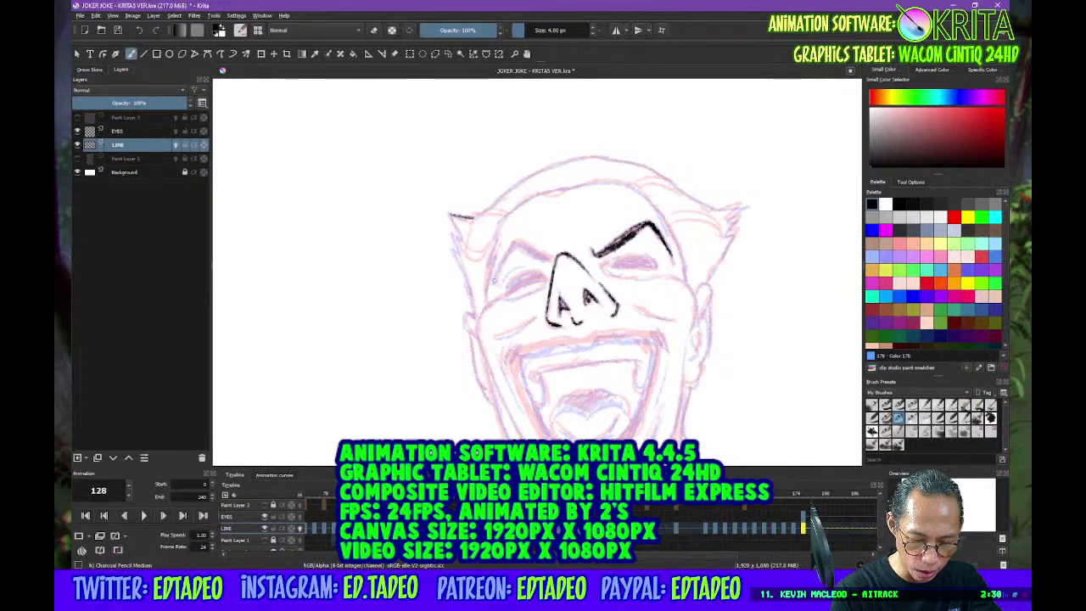
mouse_move(496, 281)
mouse_down()
mouse_move(515, 245)
mouse_move(545, 257)
mouse_up()
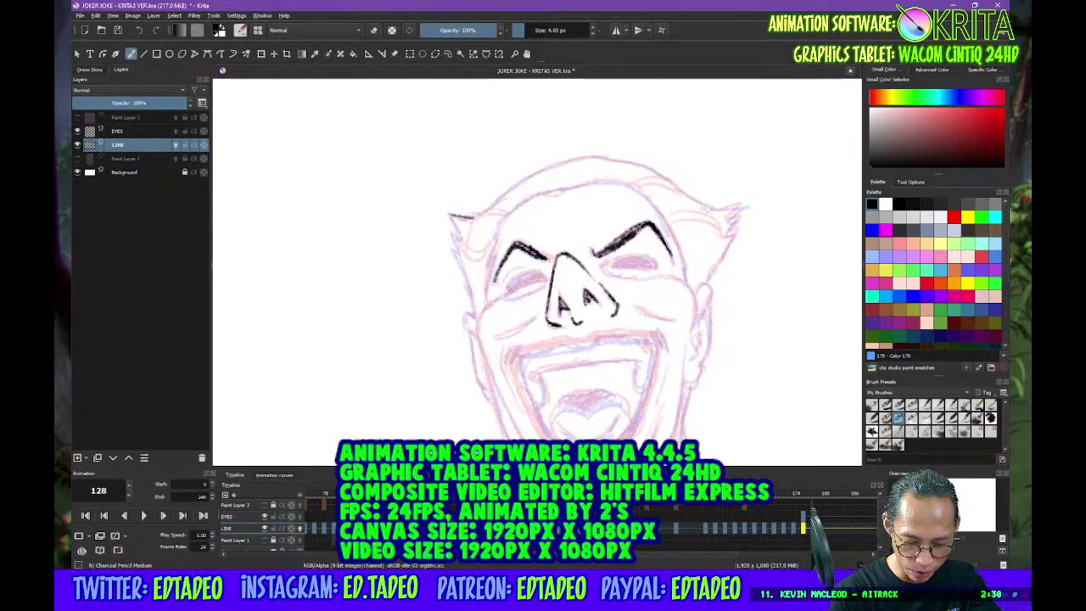
drag(509, 290, 543, 275)
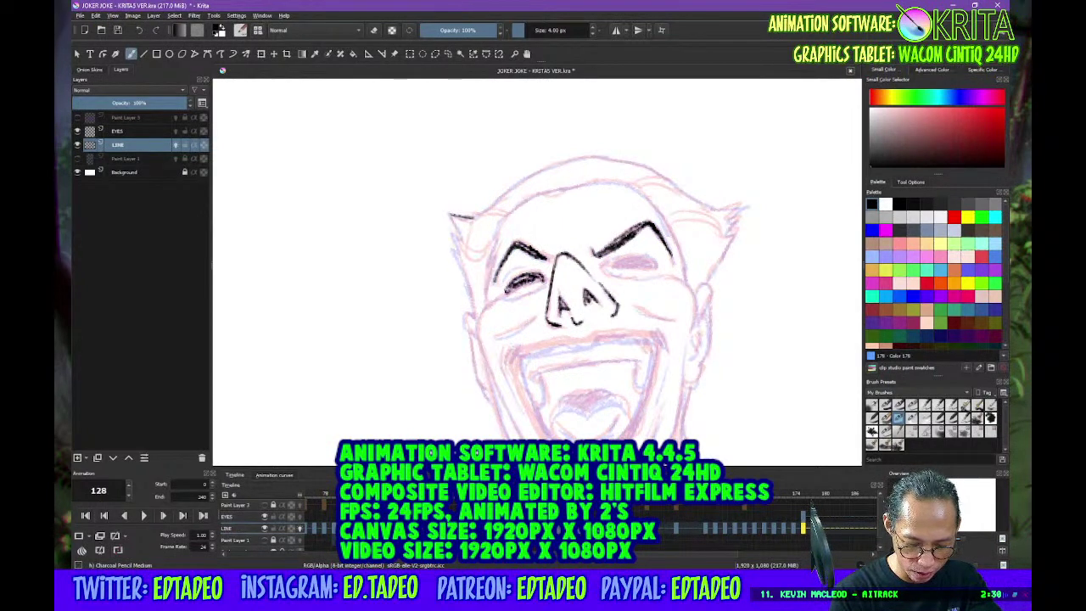
mouse_move(613, 264)
mouse_down()
mouse_move(658, 258)
mouse_move(640, 260)
mouse_up()
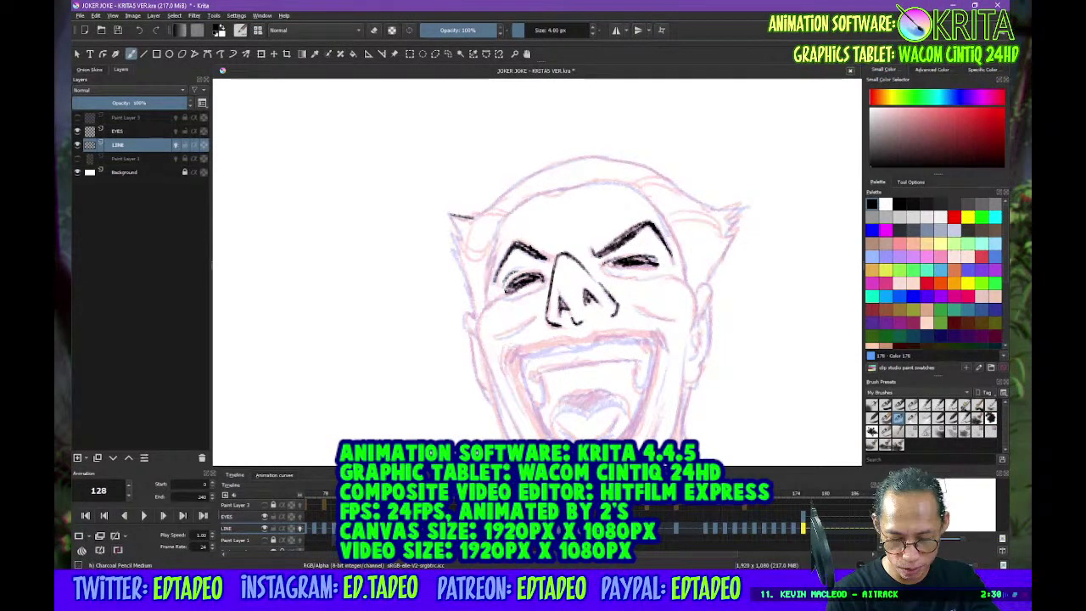
drag(604, 268, 638, 275)
Trace the left cheek and temple and the jagged hair tuft with its inner curve on the left side of the head
mouse_move(505, 299)
mouse_down()
mouse_move(542, 290)
mouse_move(479, 315)
mouse_move(486, 365)
mouse_up()
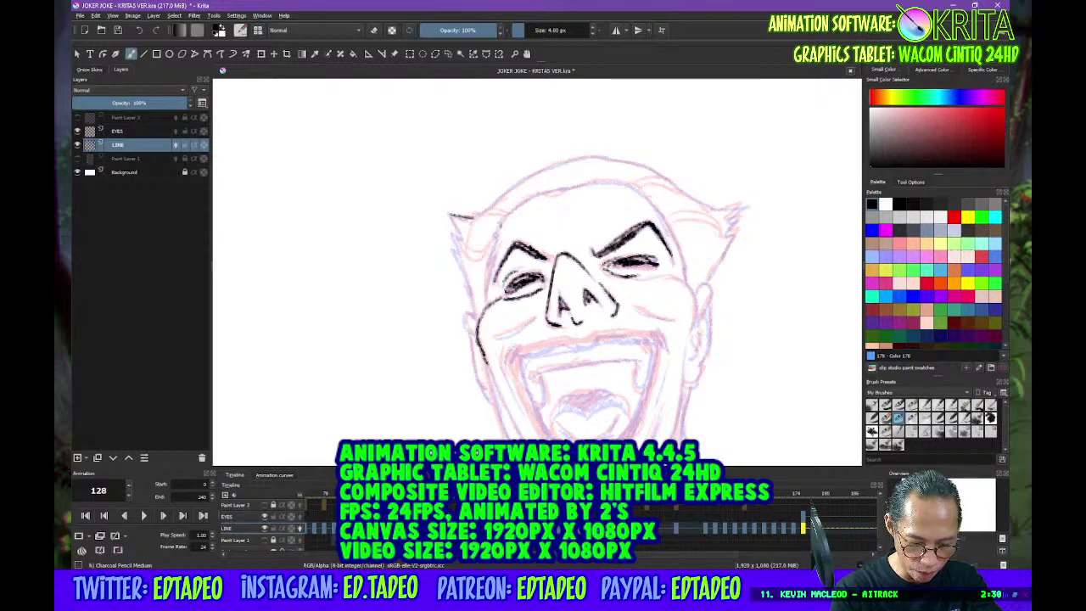
drag(497, 228, 491, 280)
drag(451, 217, 478, 319)
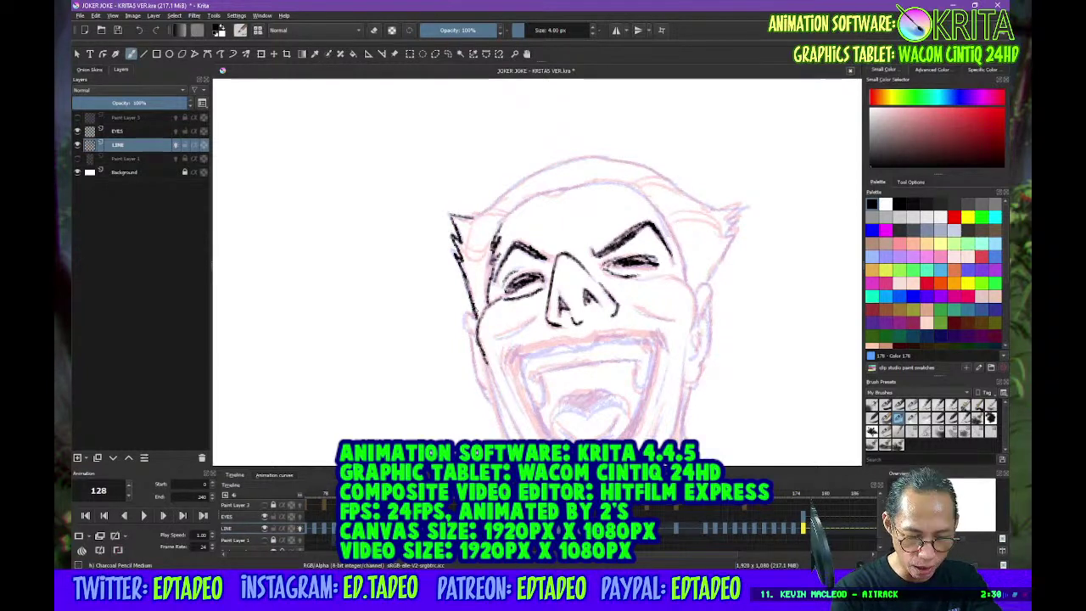
mouse_move(480, 219)
mouse_down()
mouse_move(467, 231)
mouse_move(494, 262)
mouse_up()
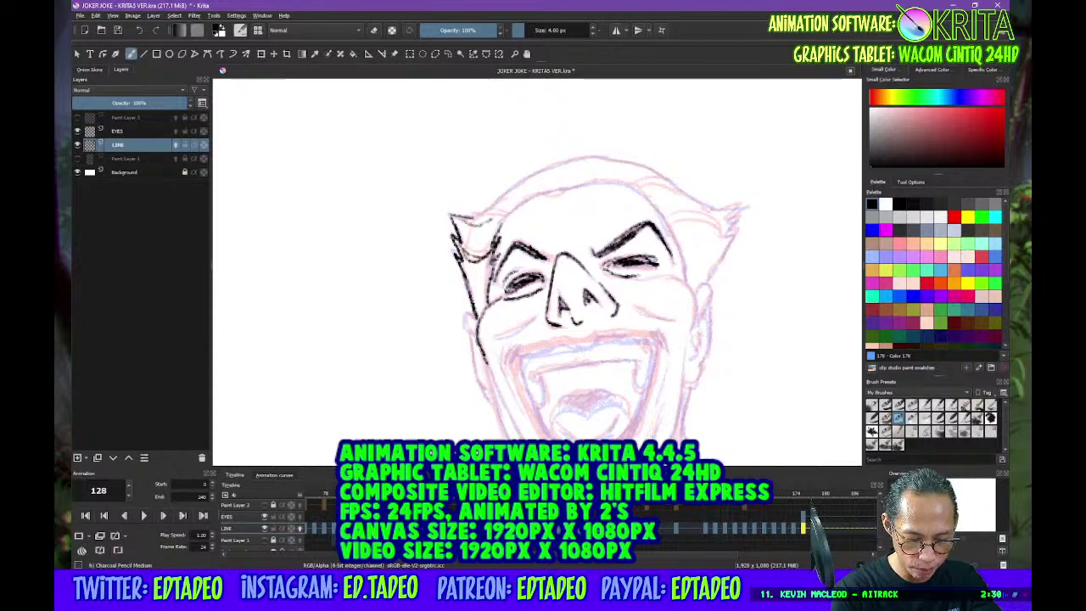
Trace the outer hair contour over the skull and the front hairline across the forehead
mouse_move(482, 218)
mouse_down()
mouse_move(524, 180)
mouse_move(577, 161)
mouse_up()
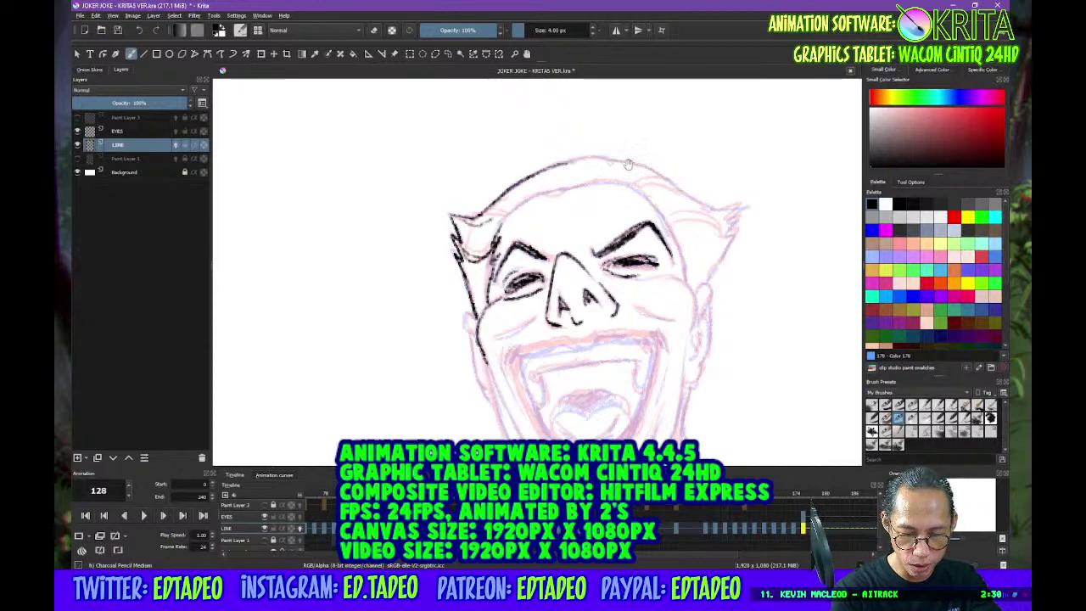
mouse_move(648, 233)
mouse_down()
mouse_move(585, 356)
mouse_move(590, 339)
mouse_up()
mouse_move(586, 236)
mouse_down()
mouse_move(604, 296)
mouse_move(588, 394)
mouse_move(601, 406)
mouse_up()
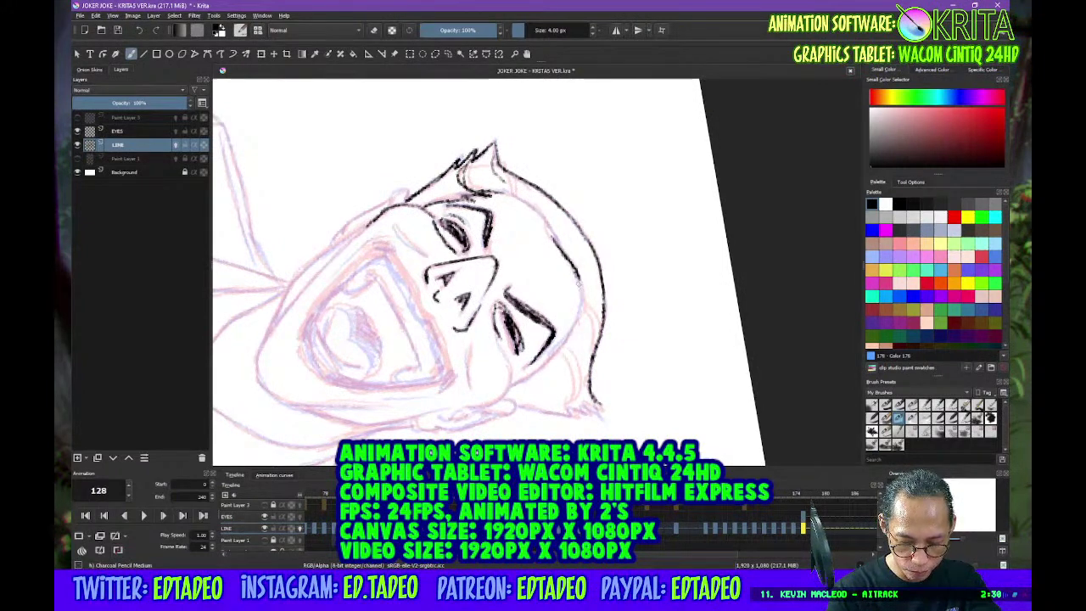
drag(619, 315, 526, 200)
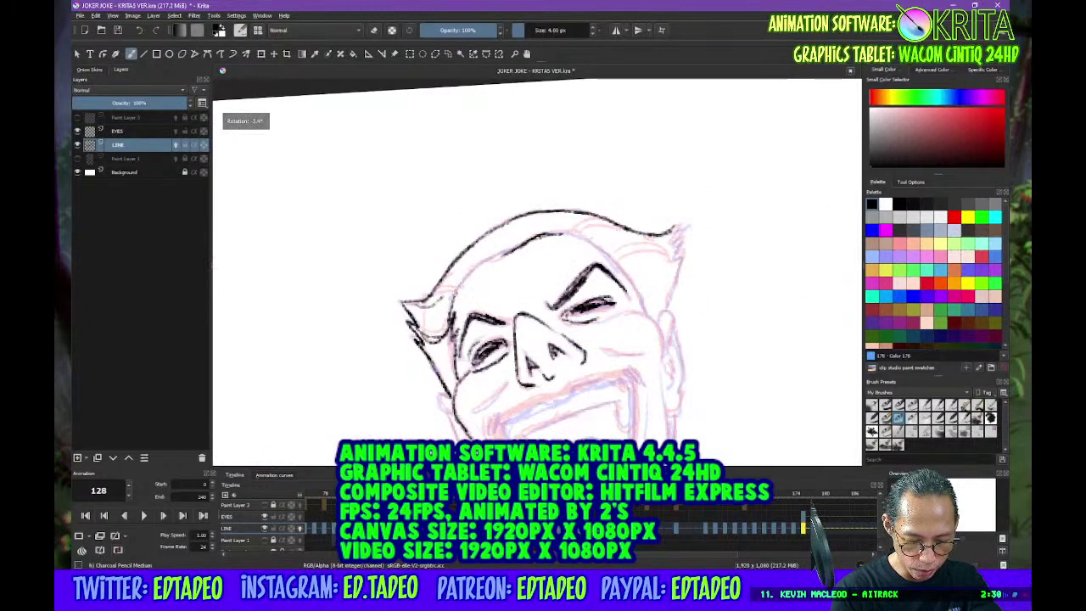
drag(456, 297, 504, 255)
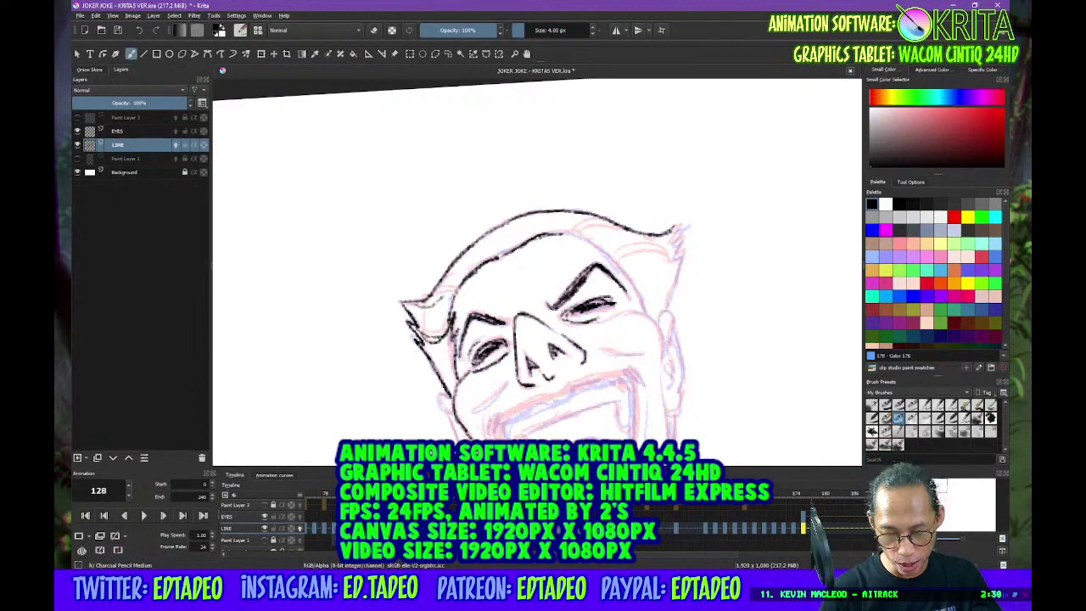
drag(562, 233, 578, 236)
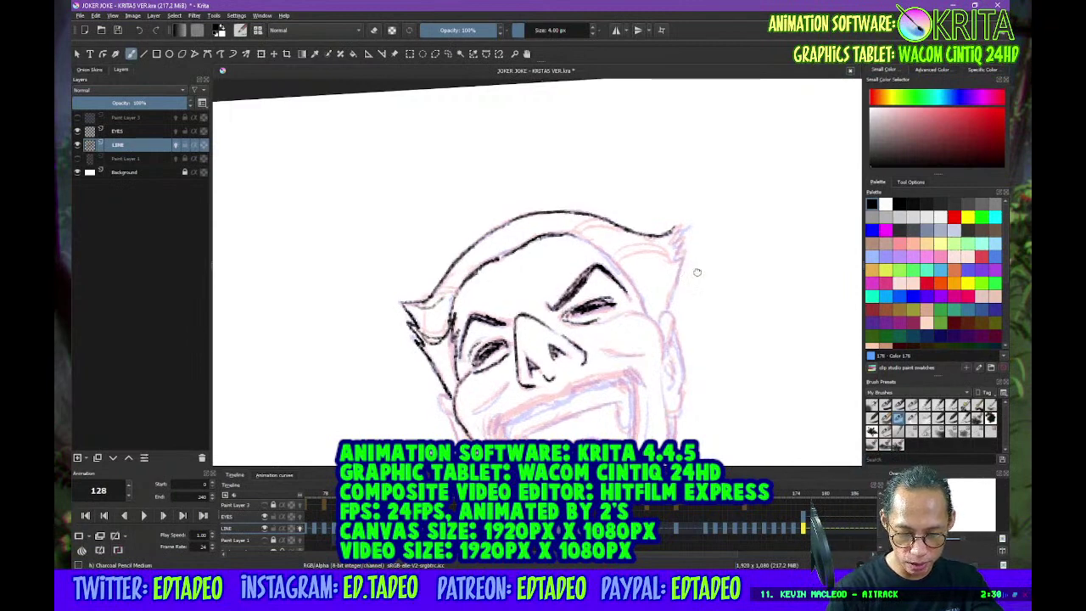
Continue the hairline down the right temple and trace the right cheek curve beside the ear
mouse_move(693, 262)
mouse_down()
mouse_move(683, 312)
mouse_move(680, 220)
mouse_move(685, 323)
mouse_move(550, 413)
mouse_up()
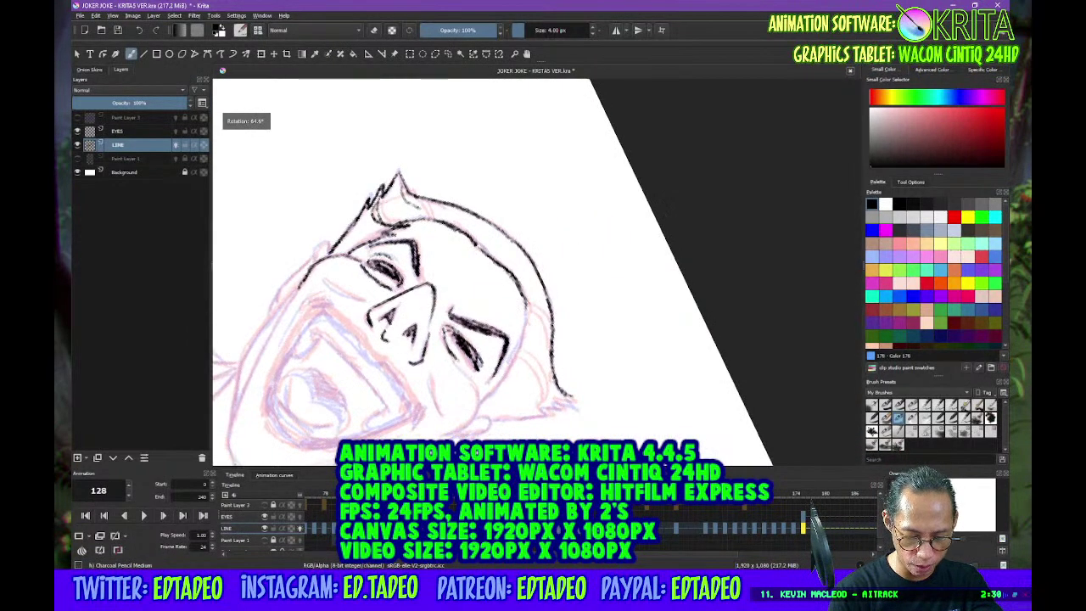
mouse_move(513, 379)
mouse_down()
mouse_move(611, 280)
mouse_move(586, 308)
mouse_up()
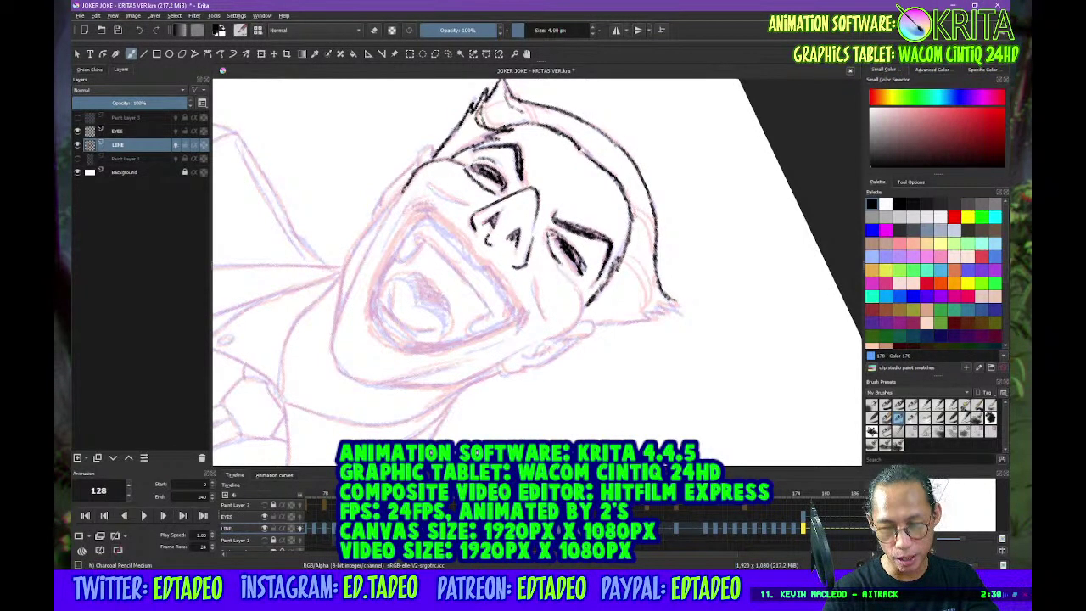
drag(635, 280, 633, 237)
drag(574, 267, 577, 297)
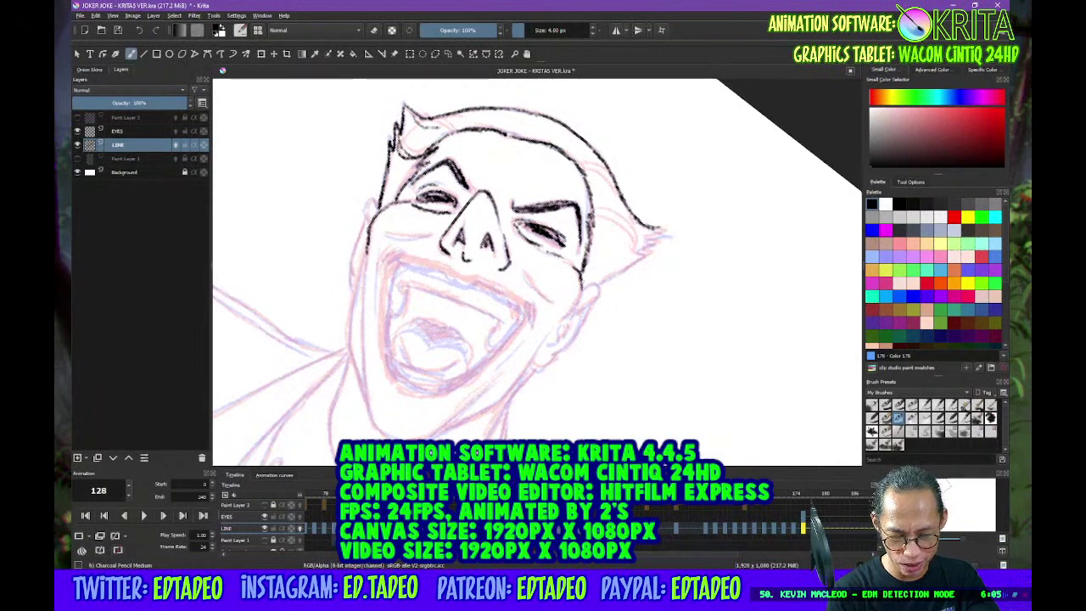
drag(583, 275, 565, 319)
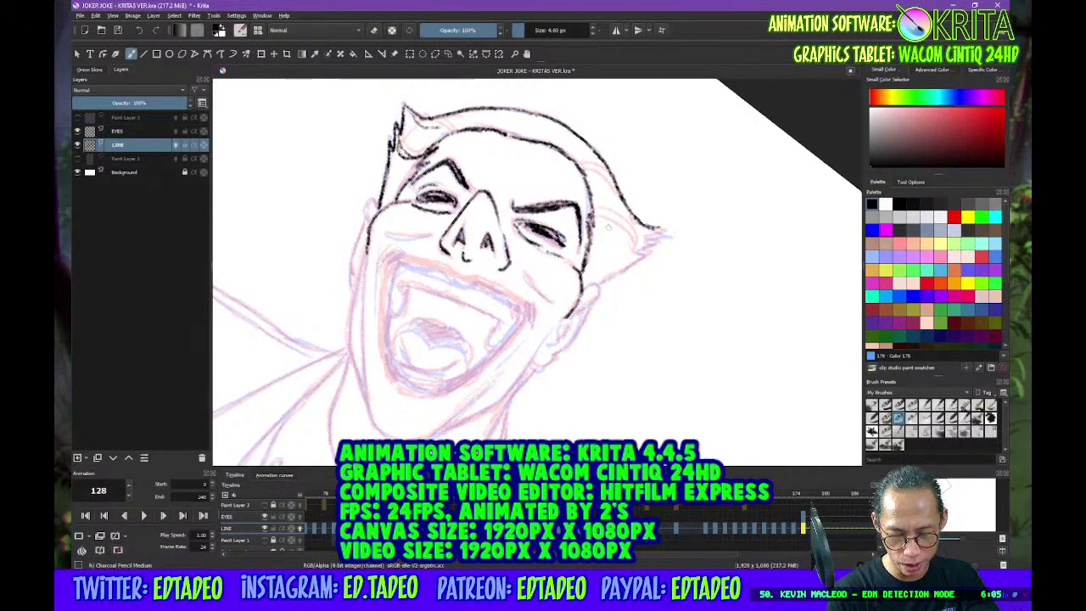
Trace the pointed right hair tuft with its inner strands and the upper edge of the right ear
mouse_move(634, 198)
mouse_down()
mouse_move(658, 258)
mouse_move(649, 320)
mouse_move(607, 371)
mouse_up()
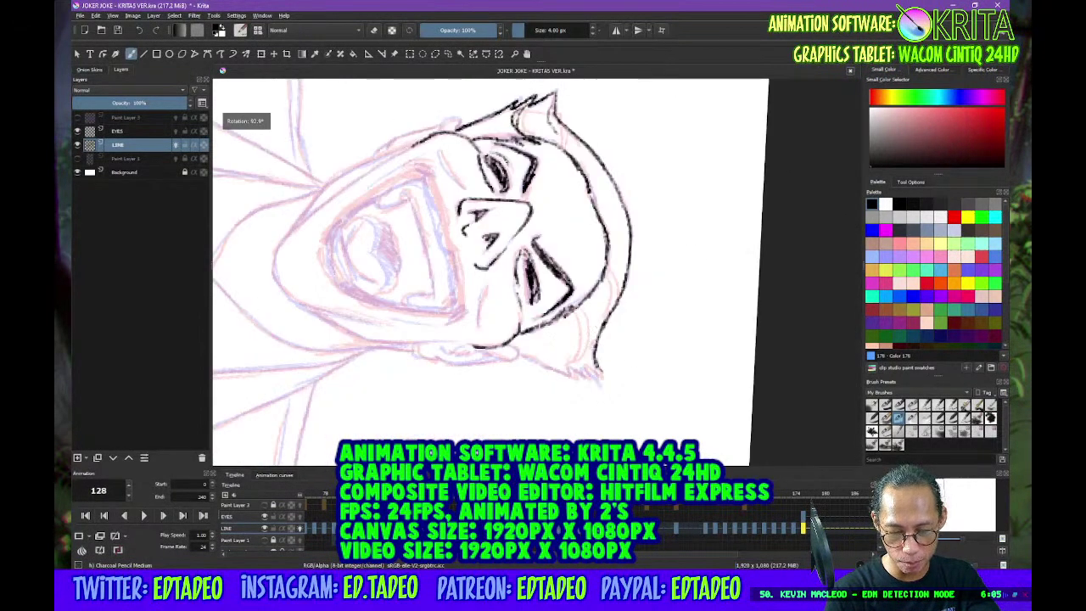
drag(616, 266, 604, 316)
mouse_move(582, 312)
mouse_down()
mouse_move(578, 365)
mouse_move(591, 372)
mouse_move(675, 235)
mouse_move(642, 239)
mouse_move(599, 349)
mouse_up()
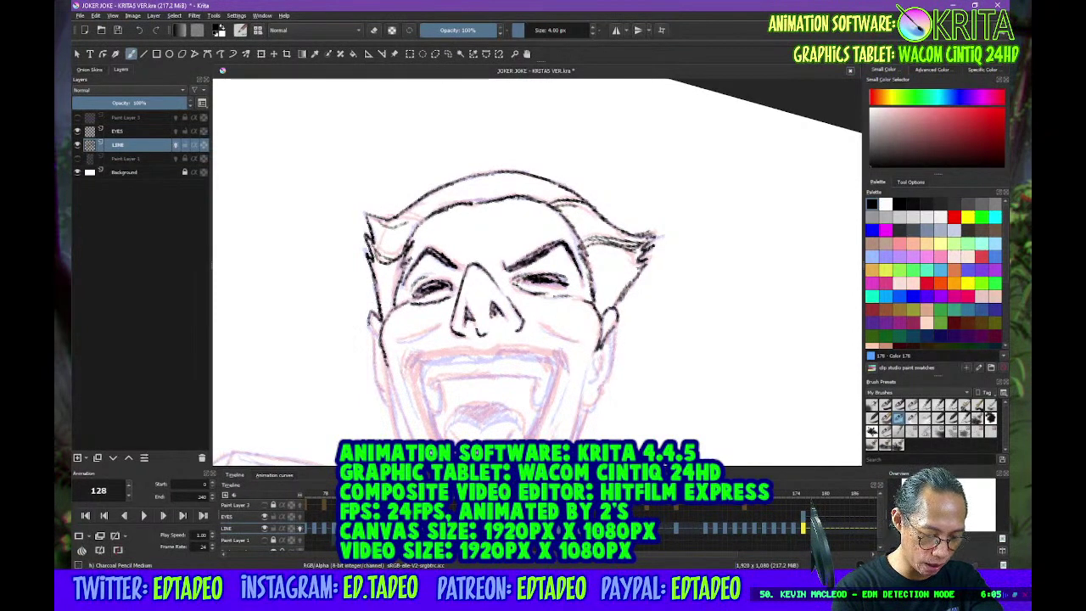
Trace the left ear and the cheek creases on both sides of the nose
drag(374, 335, 388, 405)
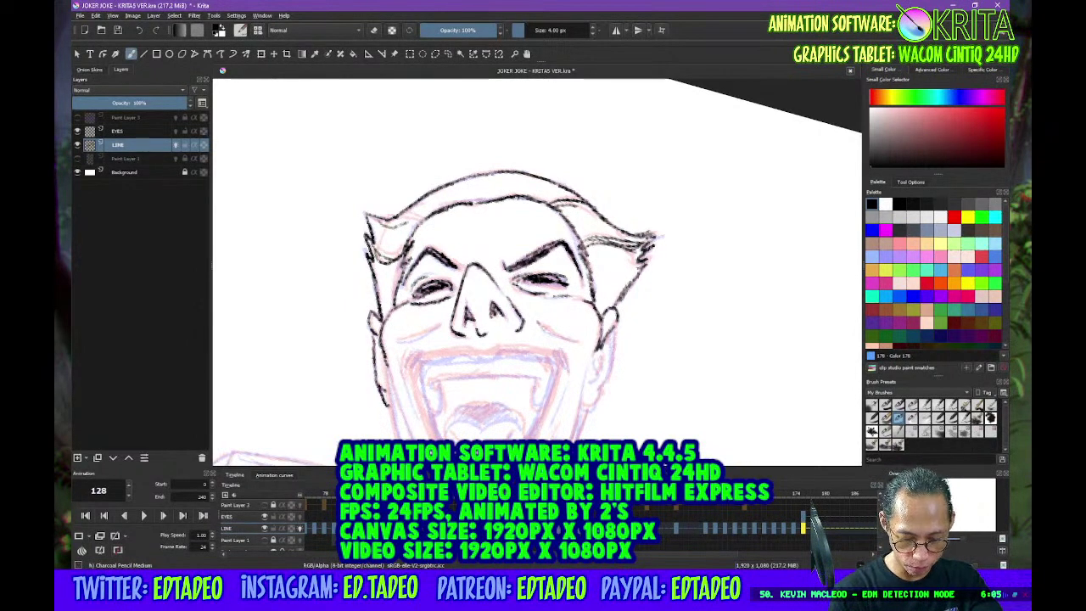
drag(394, 332, 431, 343)
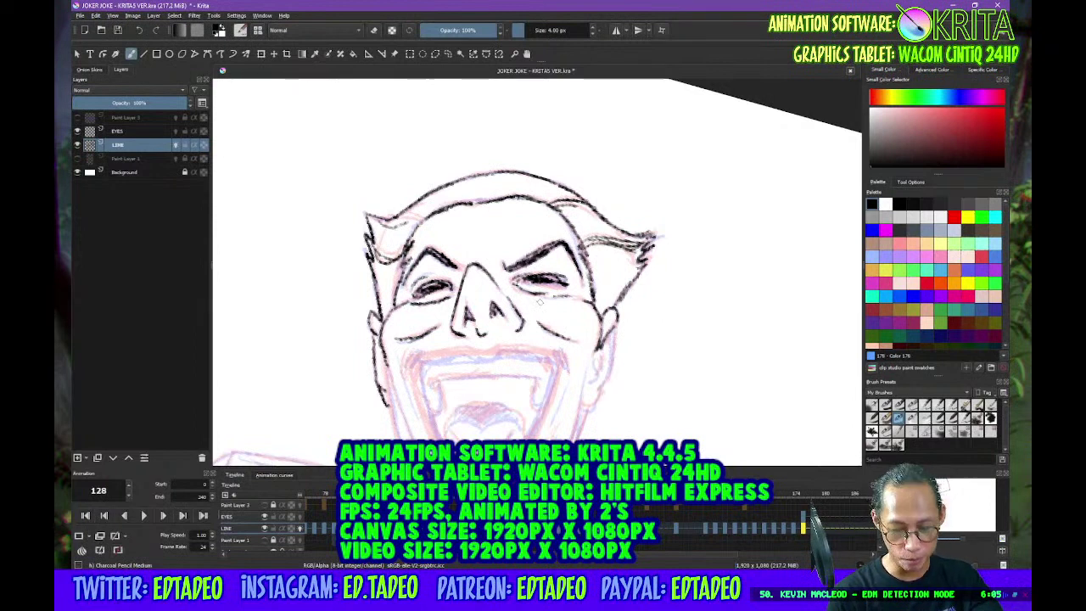
Trace the jawline from the left ear around the chin and up the right side of the face
drag(564, 347, 608, 277)
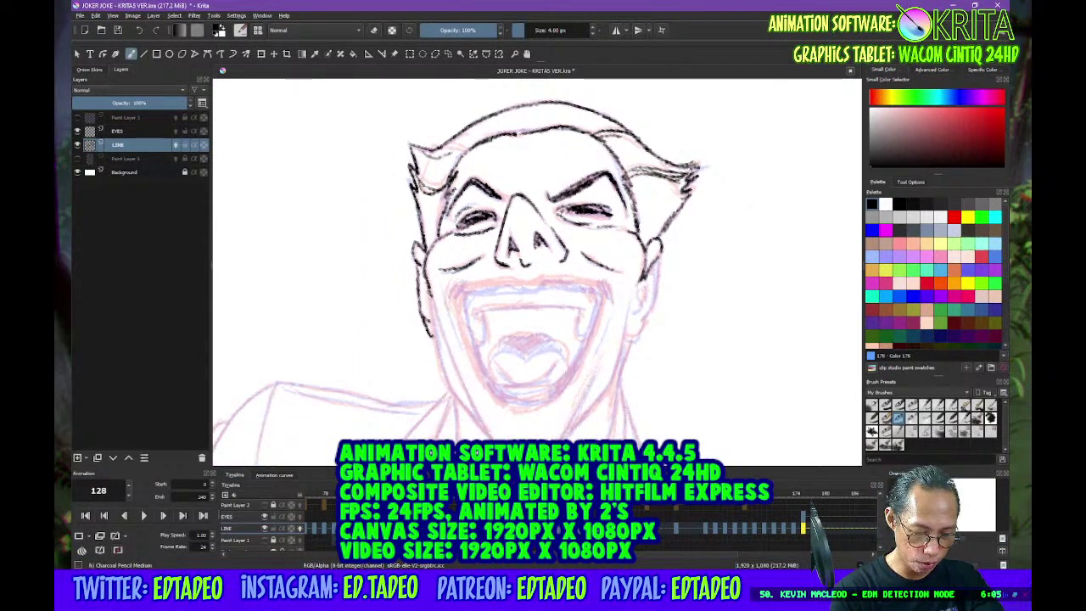
drag(428, 287, 443, 373)
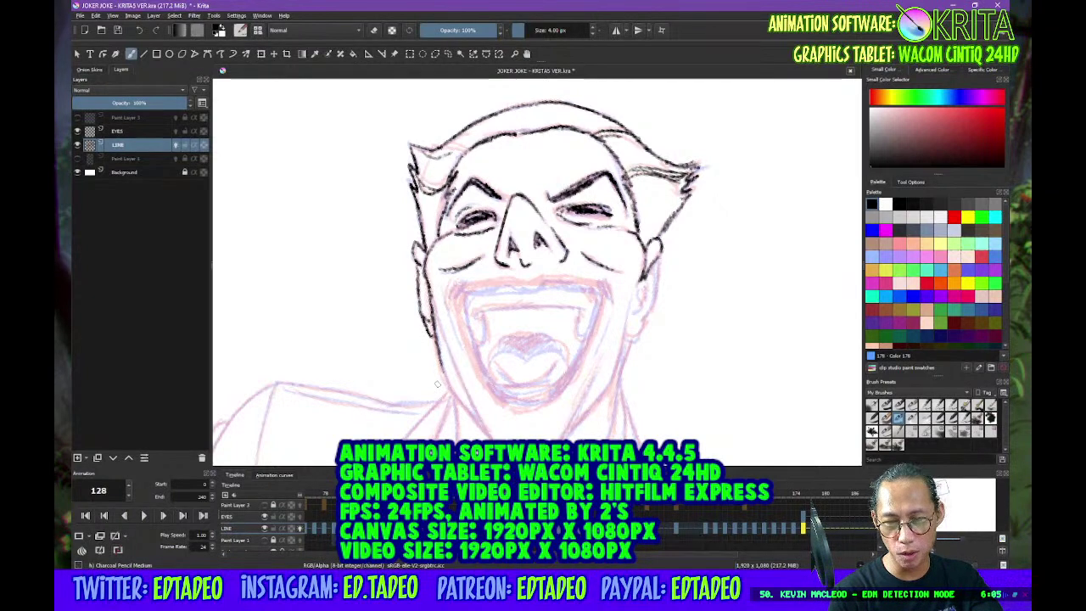
drag(438, 357, 488, 440)
drag(430, 283, 489, 441)
drag(556, 420, 569, 355)
mouse_move(504, 389)
mouse_down()
mouse_move(534, 401)
mouse_move(573, 382)
mouse_up()
mouse_move(607, 311)
mouse_down()
mouse_move(569, 387)
mouse_move(576, 378)
mouse_up()
drag(606, 344, 579, 378)
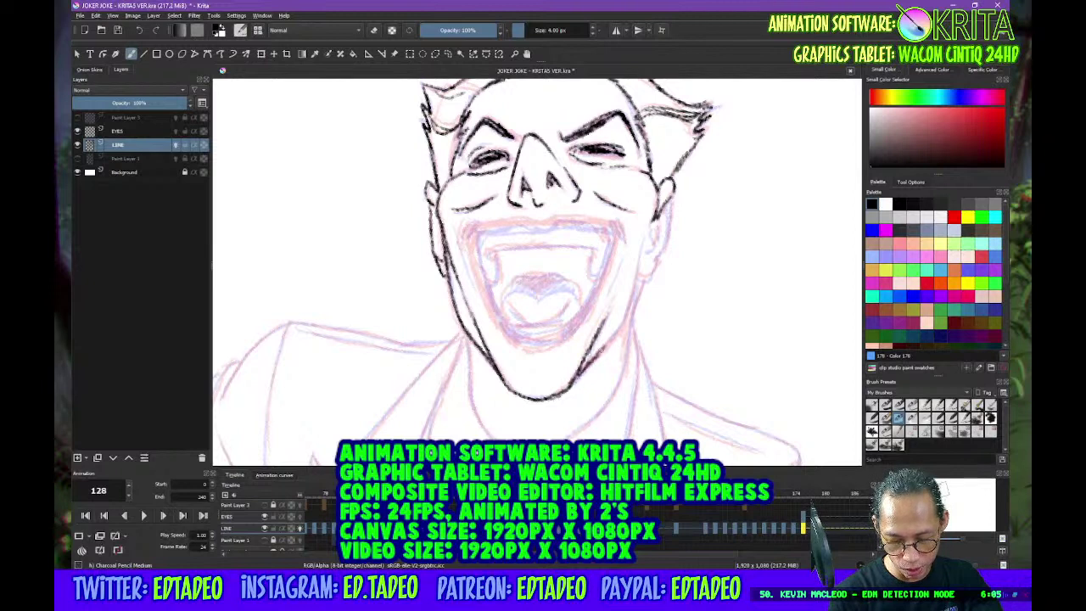
drag(625, 320, 599, 355)
drag(643, 248, 624, 323)
Complete the right ear with its inner detail and trace the fold line on the left cheek
mouse_move(700, 250)
mouse_down()
mouse_move(649, 306)
mouse_move(581, 329)
mouse_move(574, 355)
mouse_up()
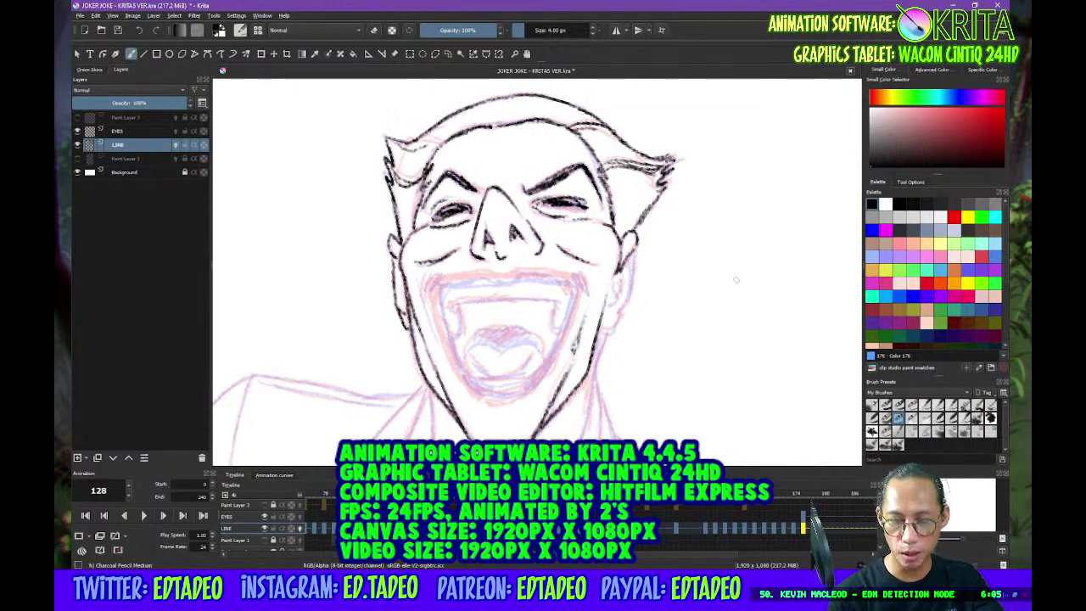
drag(623, 275, 610, 303)
mouse_move(638, 258)
mouse_down()
mouse_move(599, 336)
mouse_move(609, 332)
mouse_up()
mouse_move(626, 290)
mouse_down()
mouse_move(606, 331)
mouse_move(615, 324)
mouse_up()
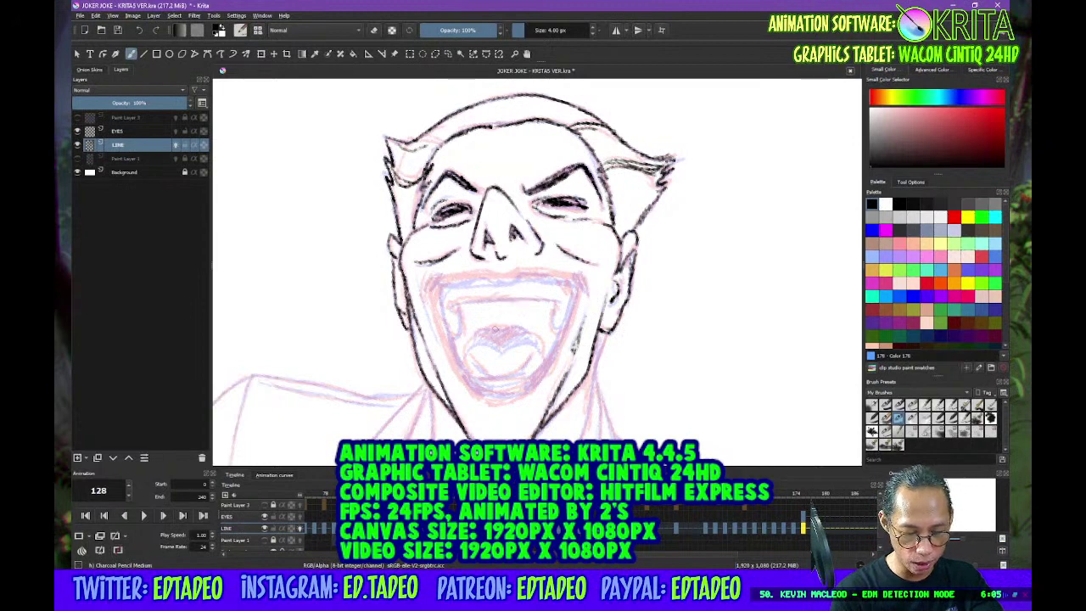
drag(416, 282, 433, 338)
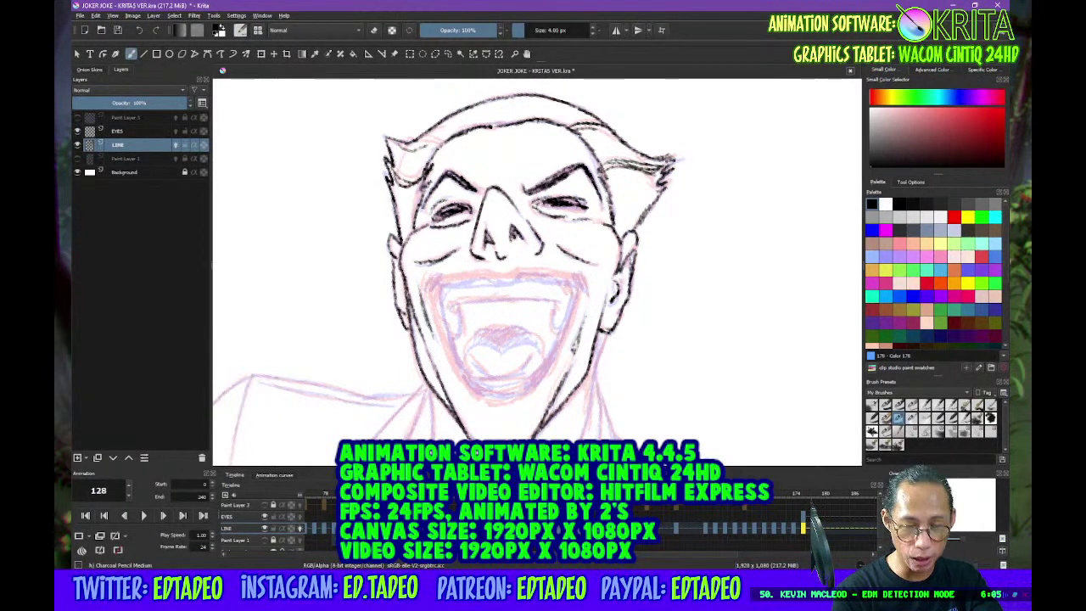
Trace the outline of the wide-open mouth, including the upper lip, both sides and the lower lip
drag(660, 254, 664, 288)
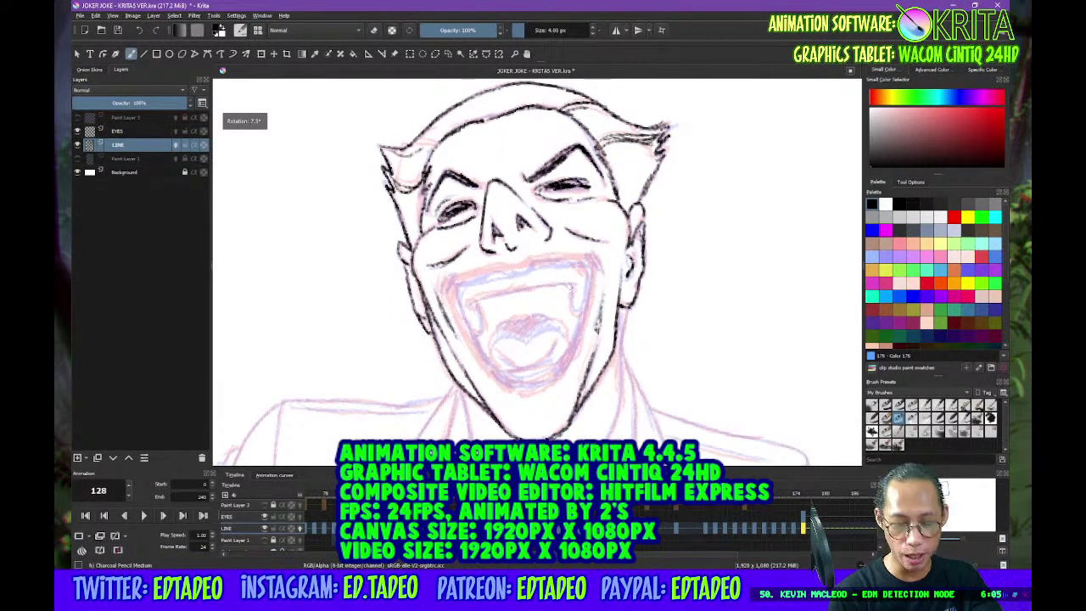
mouse_move(445, 292)
mouse_down()
mouse_move(453, 270)
mouse_move(445, 291)
mouse_move(504, 382)
mouse_up()
mouse_move(453, 273)
mouse_down()
mouse_move(458, 281)
mouse_move(523, 270)
mouse_up()
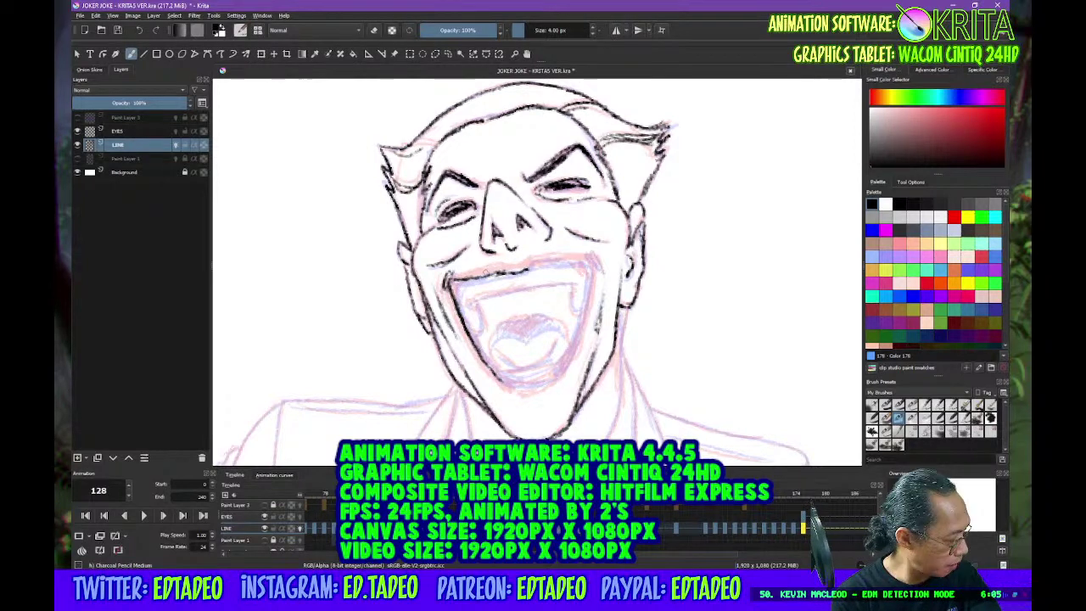
drag(450, 281, 540, 263)
mouse_move(529, 270)
mouse_down()
mouse_move(599, 254)
mouse_move(592, 307)
mouse_up()
drag(593, 268, 570, 358)
mouse_move(497, 381)
mouse_down()
mouse_move(540, 384)
mouse_move(528, 382)
mouse_move(573, 349)
mouse_up()
Switch to the My Pencil brush and thicken the lower lip, left side and upper lip of the mouth
click(885, 432)
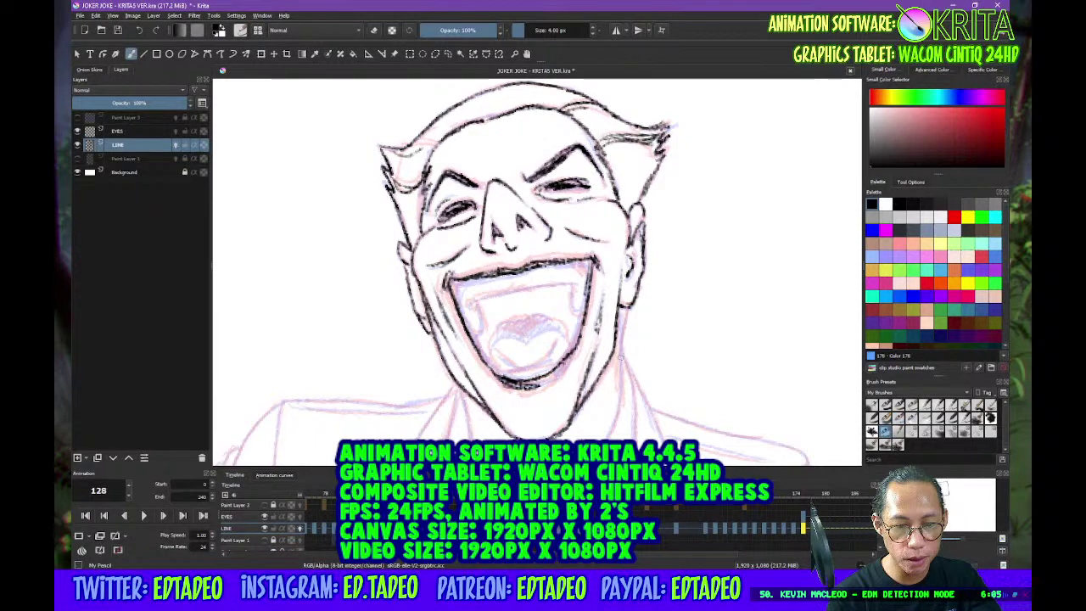
drag(542, 385, 575, 351)
drag(531, 389, 563, 369)
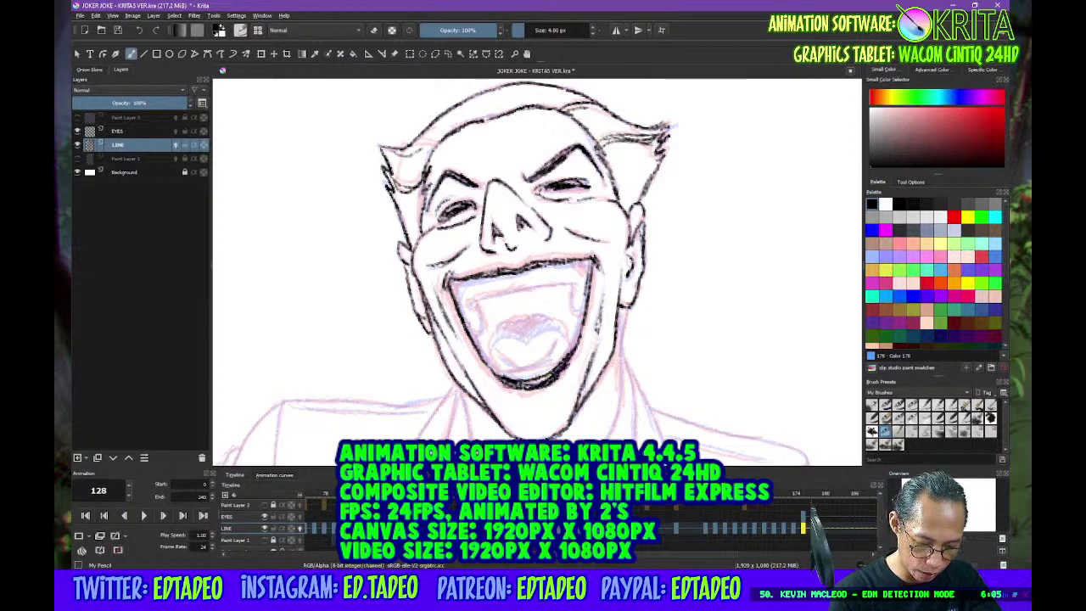
drag(481, 351, 449, 280)
drag(498, 371, 473, 321)
drag(450, 279, 485, 284)
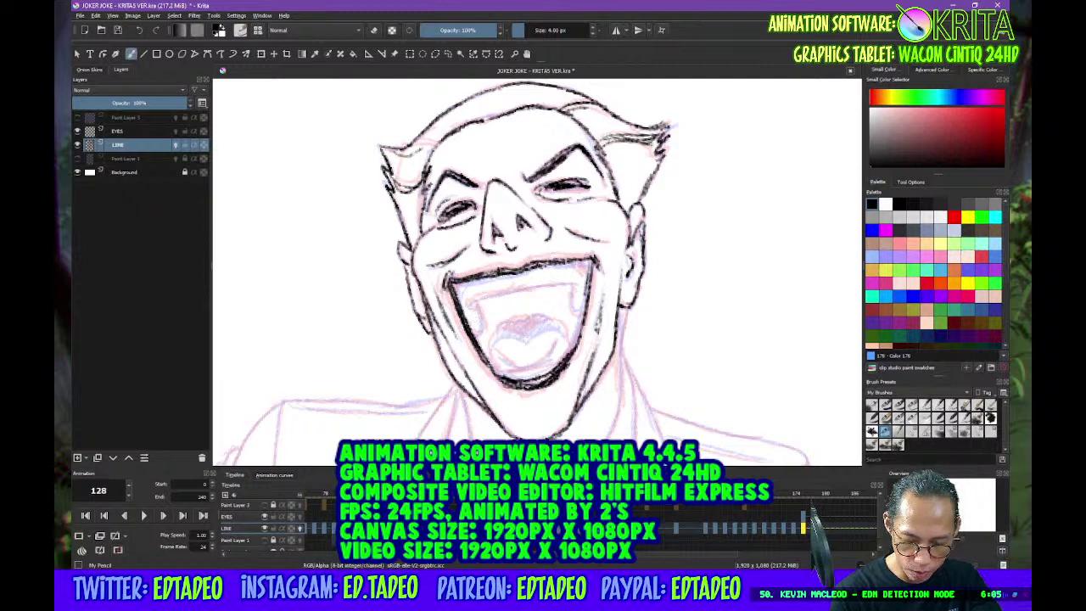
drag(563, 264, 597, 256)
Draw the lower edge of the upper teeth and the curved side teeth at both corners of the mouth
mouse_move(465, 304)
mouse_down()
mouse_move(584, 280)
mouse_move(591, 260)
mouse_up()
mouse_move(467, 280)
mouse_down()
mouse_move(455, 297)
mouse_move(480, 323)
mouse_up()
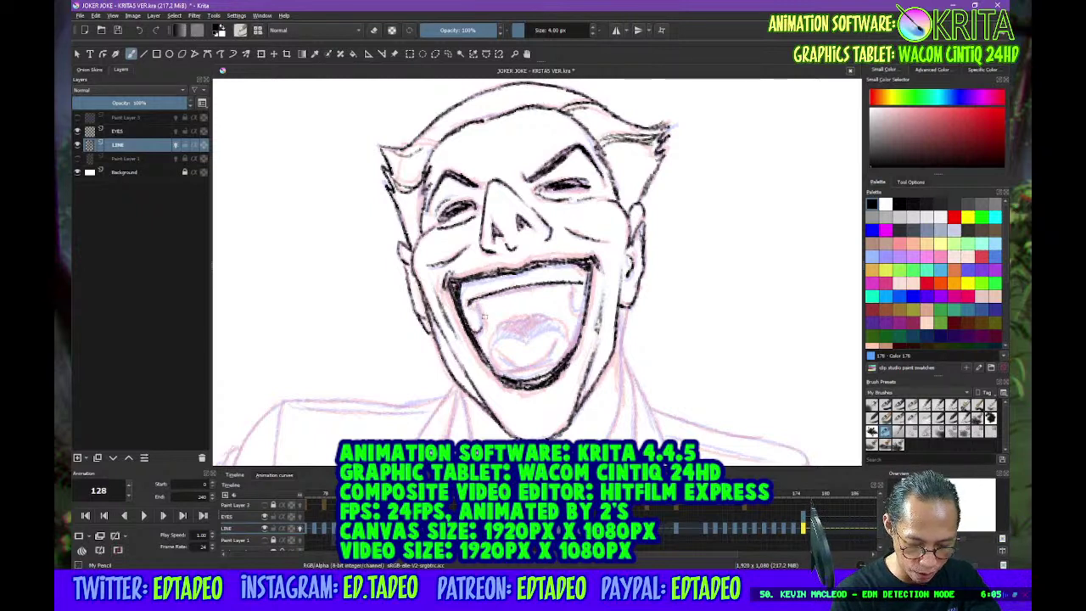
drag(480, 299, 478, 330)
drag(574, 285, 584, 311)
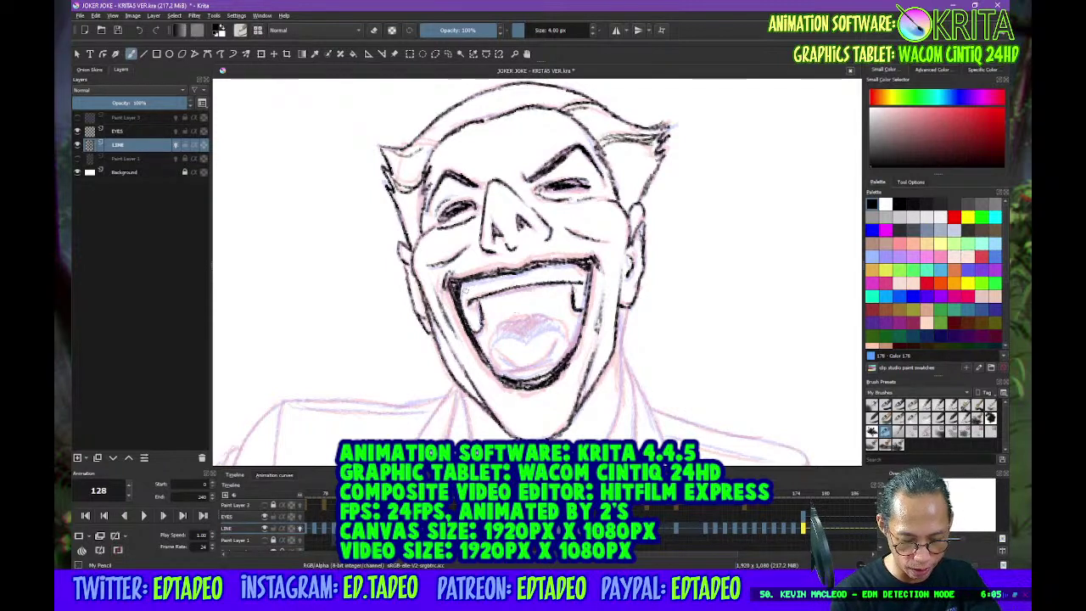
drag(457, 304, 476, 285)
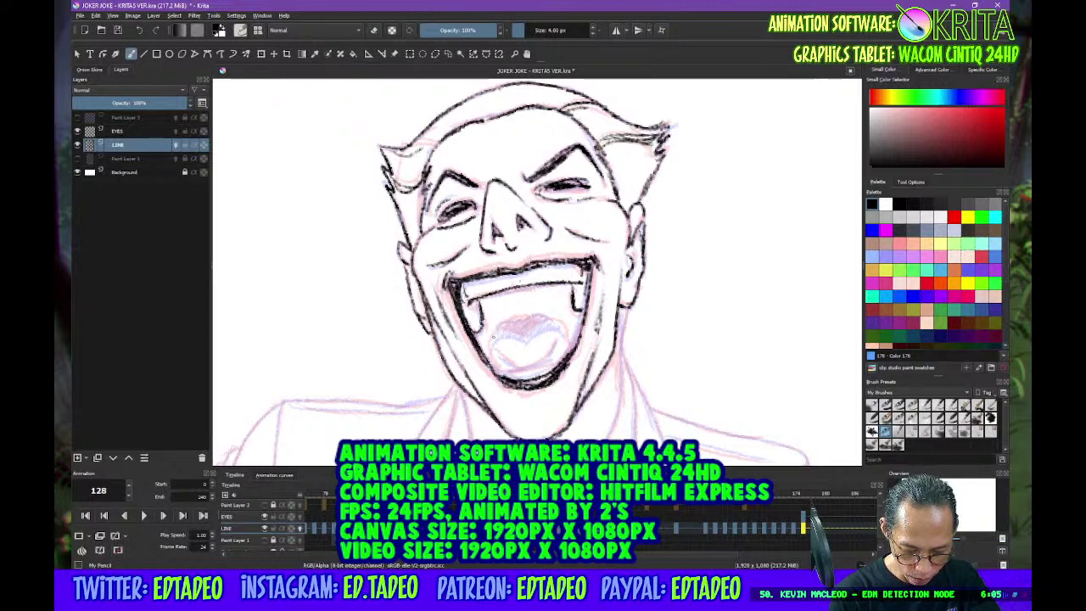
Outline the tongue at the bottom of the open mouth
mouse_move(492, 339)
mouse_down()
mouse_move(554, 326)
mouse_move(570, 341)
mouse_up()
mouse_move(496, 339)
mouse_down()
mouse_move(502, 375)
mouse_move(563, 358)
mouse_up()
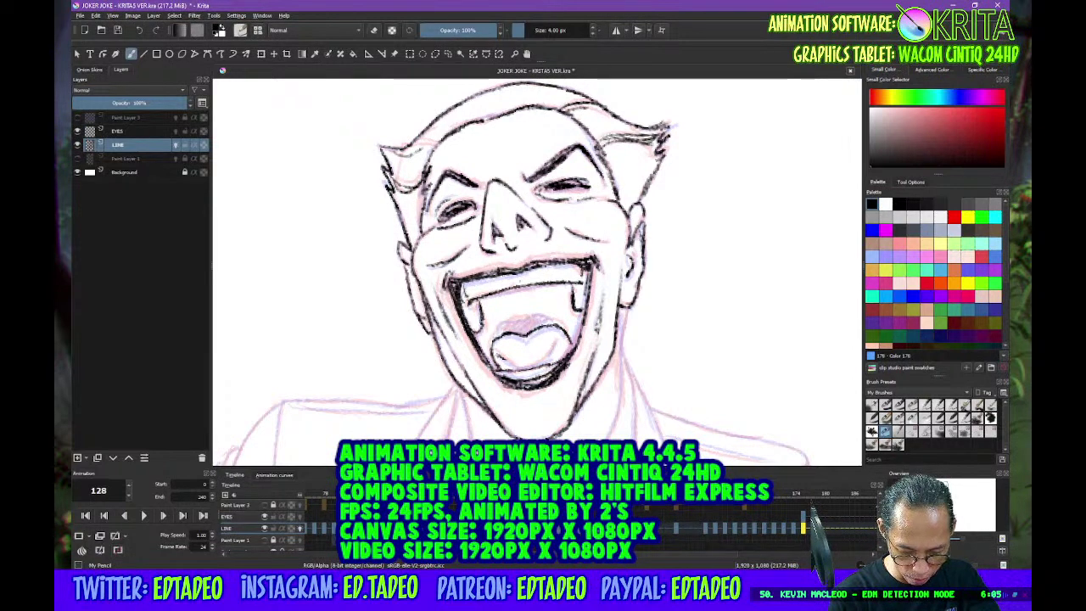
Draw the tongue's inner line and raised back contour, and add the missing hair strokes on both sides of the head
mouse_move(497, 354)
mouse_down()
mouse_move(529, 368)
mouse_move(560, 344)
mouse_up()
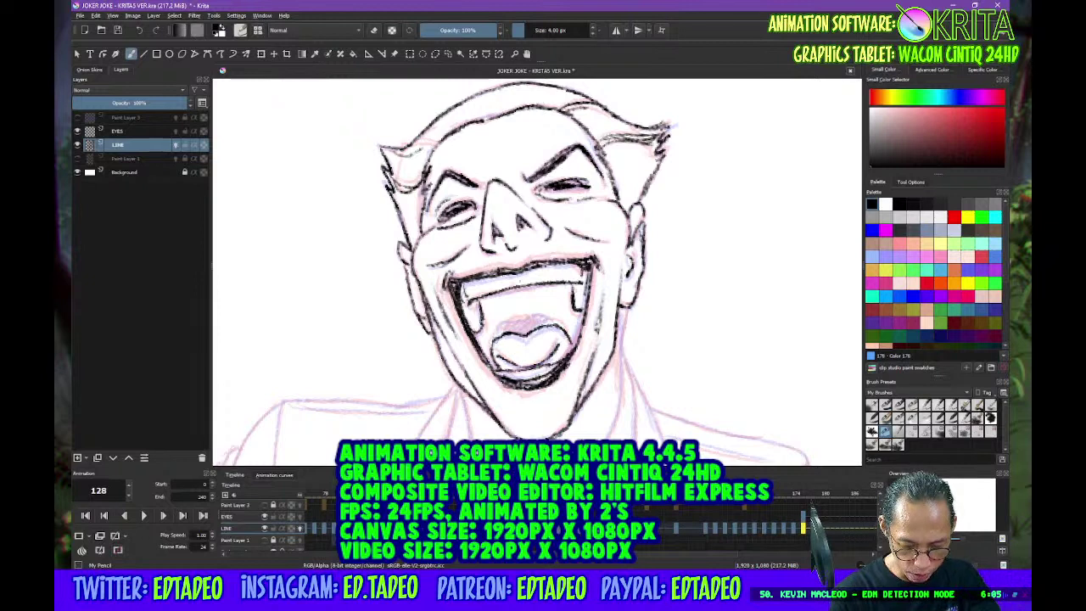
drag(494, 338, 528, 319)
key(ctrl+z)
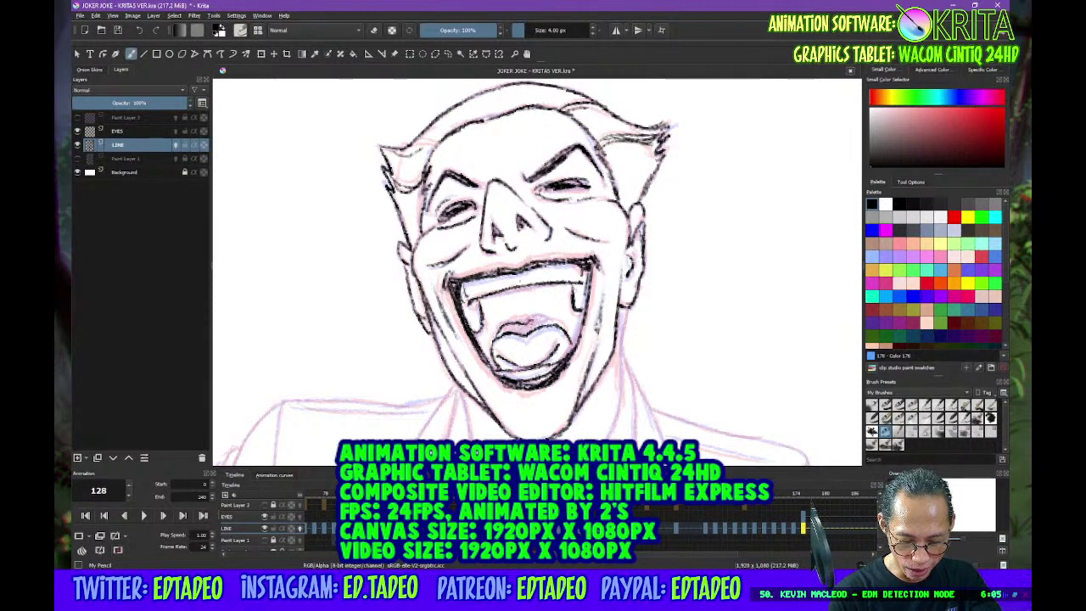
drag(529, 321, 561, 326)
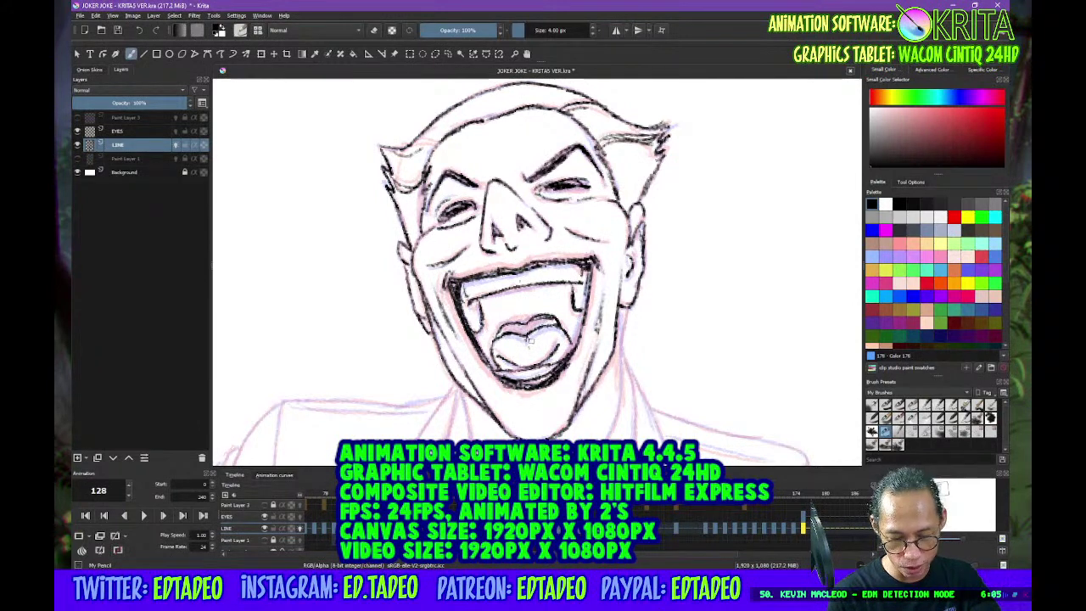
drag(403, 156, 438, 142)
drag(596, 114, 636, 127)
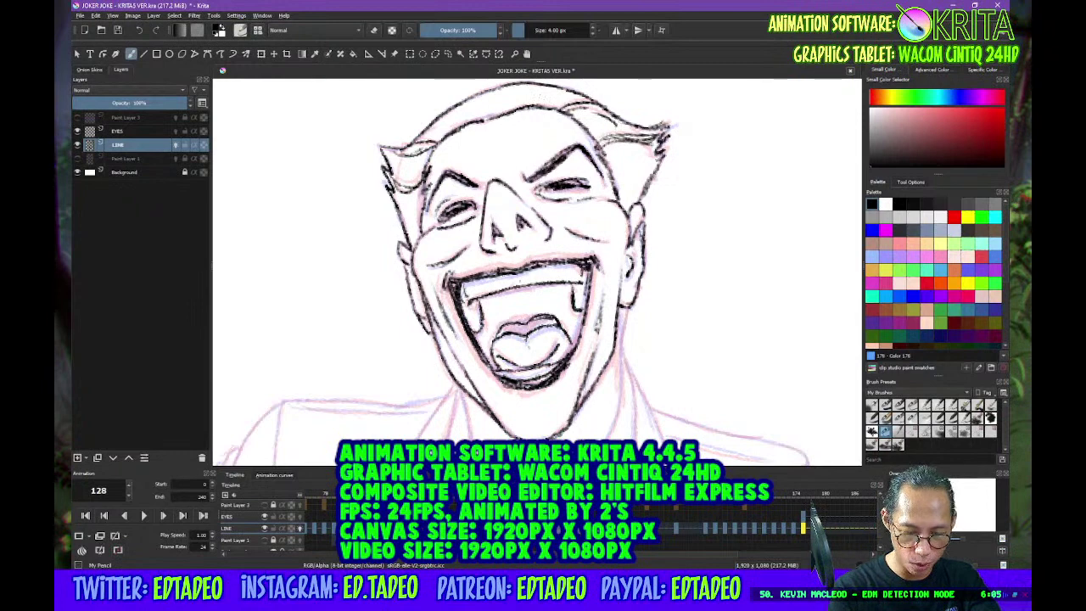
Trace the V-shaped neck opening of the shirt from both sides of the jaw to the point above the tie
drag(622, 263, 657, 123)
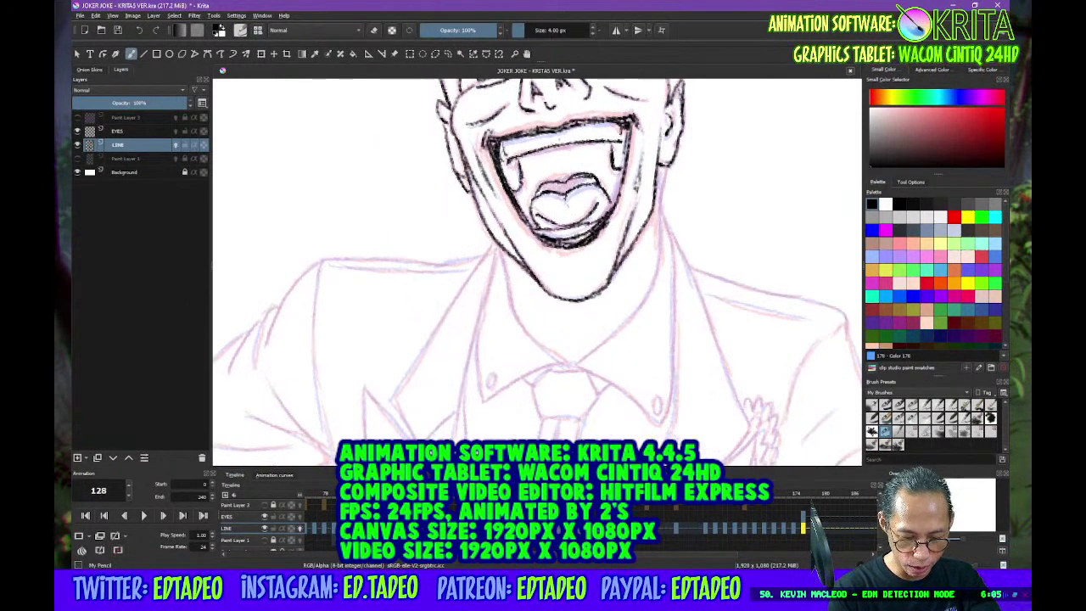
mouse_move(509, 284)
mouse_down()
mouse_move(513, 329)
mouse_move(551, 349)
mouse_up()
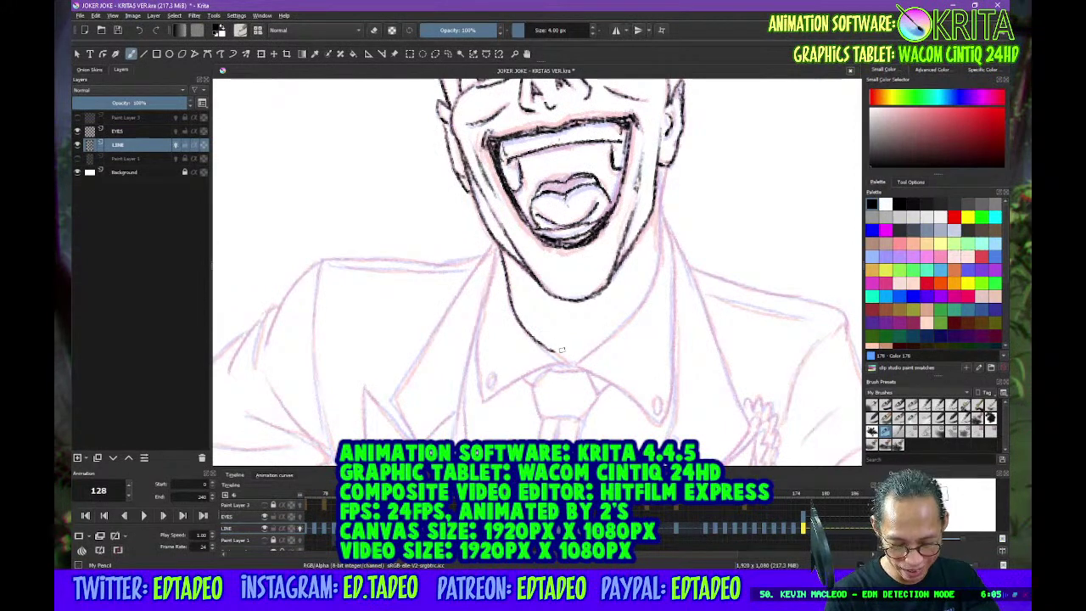
mouse_move(552, 349)
mouse_down()
mouse_move(584, 365)
mouse_move(623, 326)
mouse_up()
drag(660, 163, 660, 234)
mouse_move(658, 182)
mouse_down()
mouse_move(656, 278)
mouse_move(618, 331)
mouse_up()
Outline both pointed shirt collar flaps and draw the small oval button on each tip
drag(487, 400, 567, 363)
mouse_move(499, 246)
mouse_down()
mouse_move(479, 346)
mouse_move(482, 400)
mouse_up()
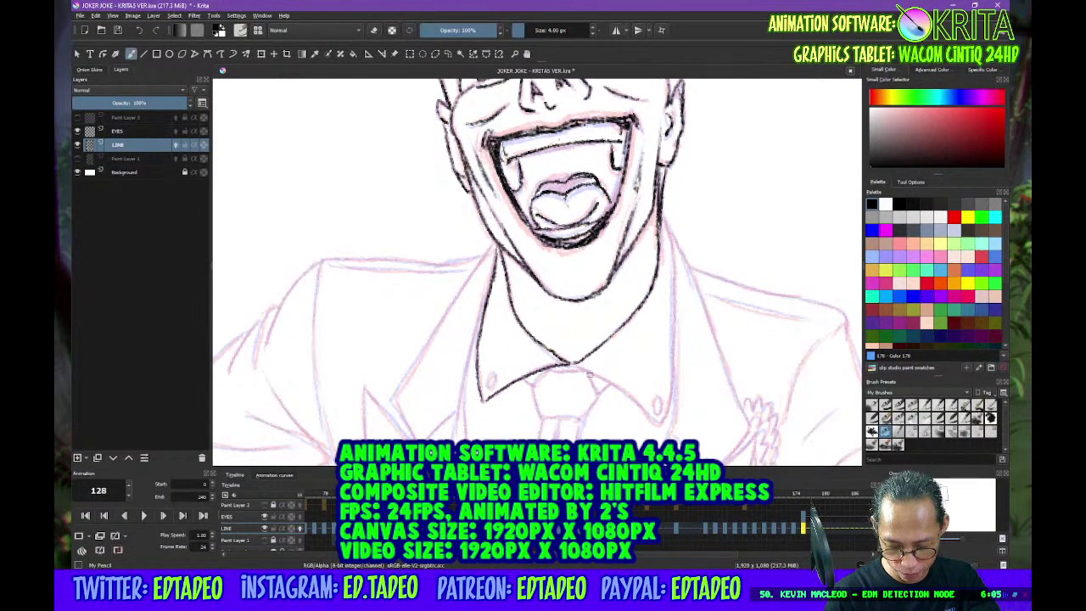
drag(568, 363, 659, 421)
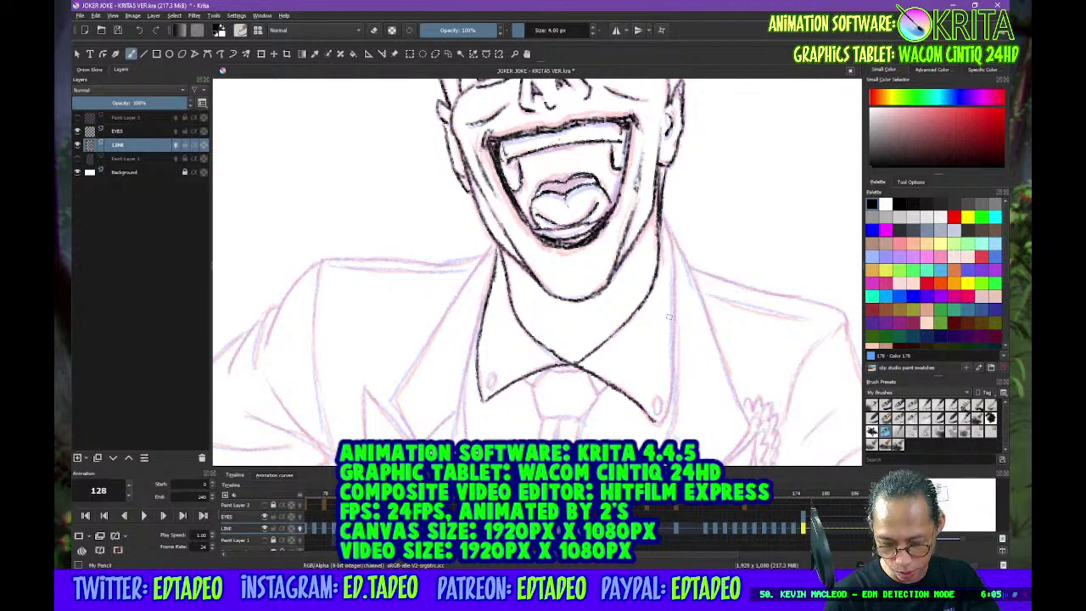
mouse_move(664, 212)
mouse_down()
mouse_move(674, 377)
mouse_move(658, 419)
mouse_move(654, 402)
mouse_up()
drag(493, 372, 491, 375)
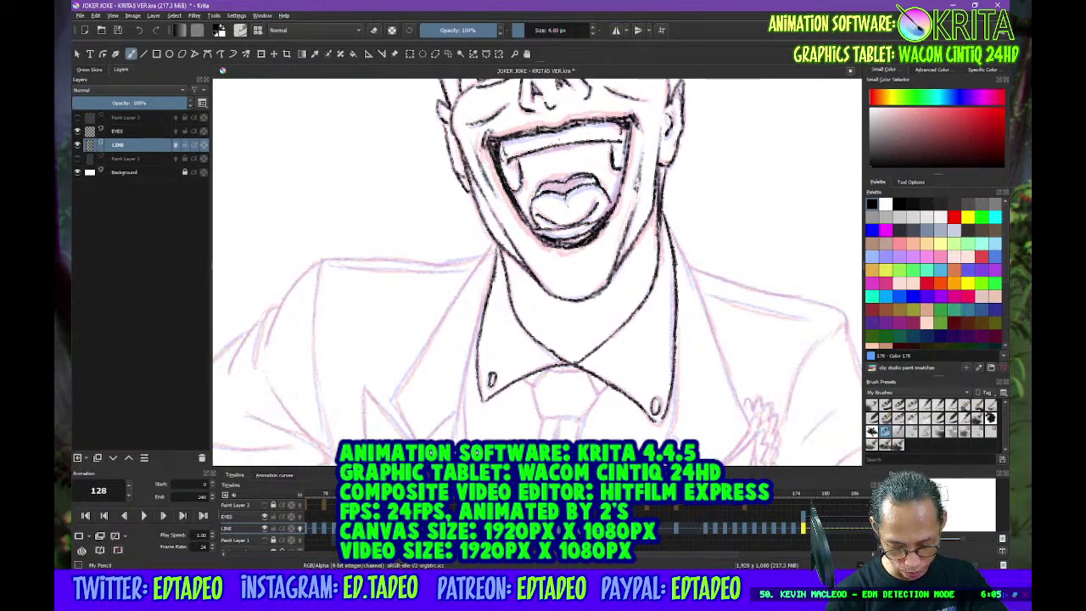
Review the neighbouring drawings between frames 122 and 144 on the timeline, and return to frame 128
key(Left)
key(Left)
key(Left)
key(Left)
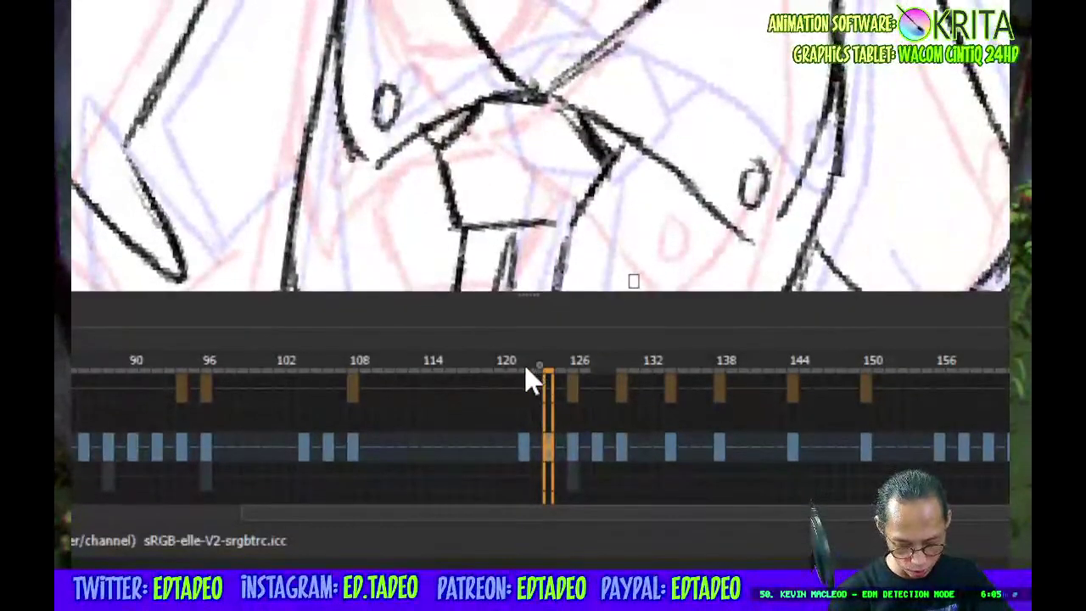
key(Left)
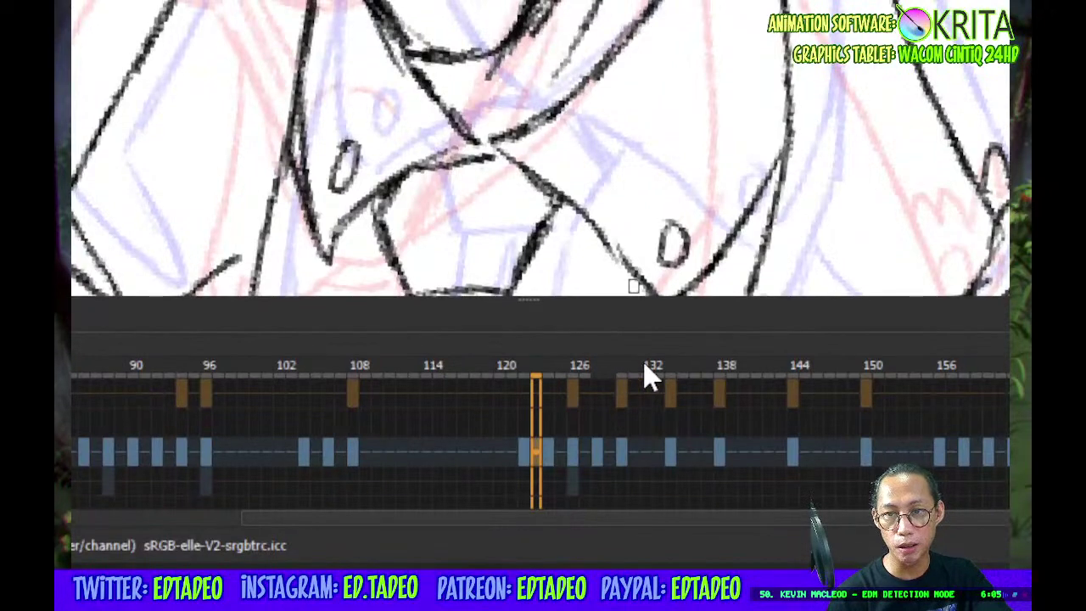
mouse_move(615, 368)
mouse_down()
mouse_move(730, 374)
mouse_move(357, 382)
mouse_move(679, 376)
mouse_move(663, 369)
mouse_up()
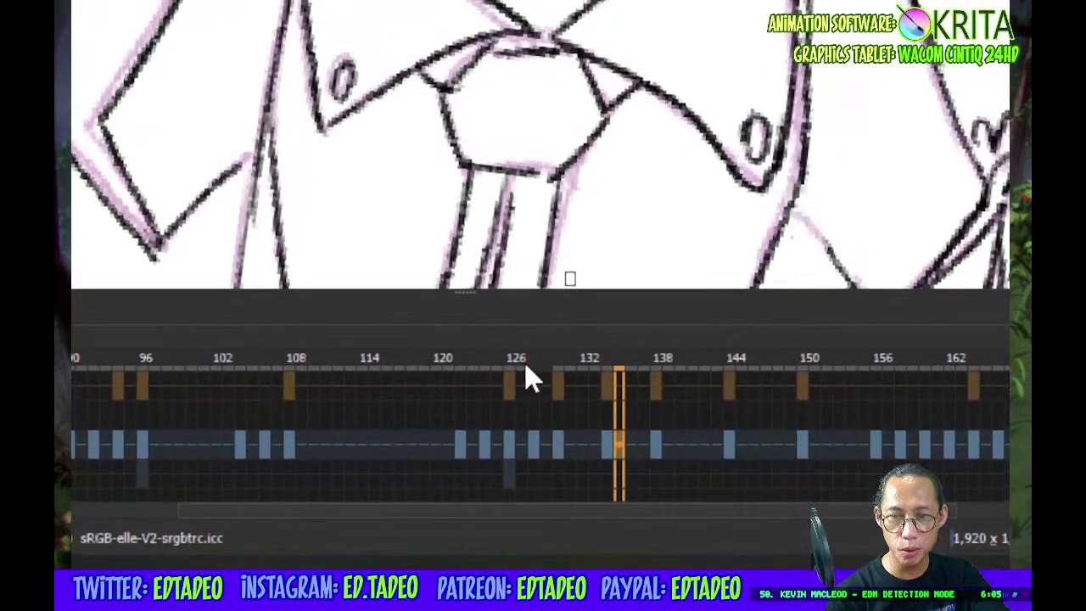
mouse_move(521, 364)
mouse_down()
mouse_move(358, 363)
mouse_move(771, 367)
mouse_up()
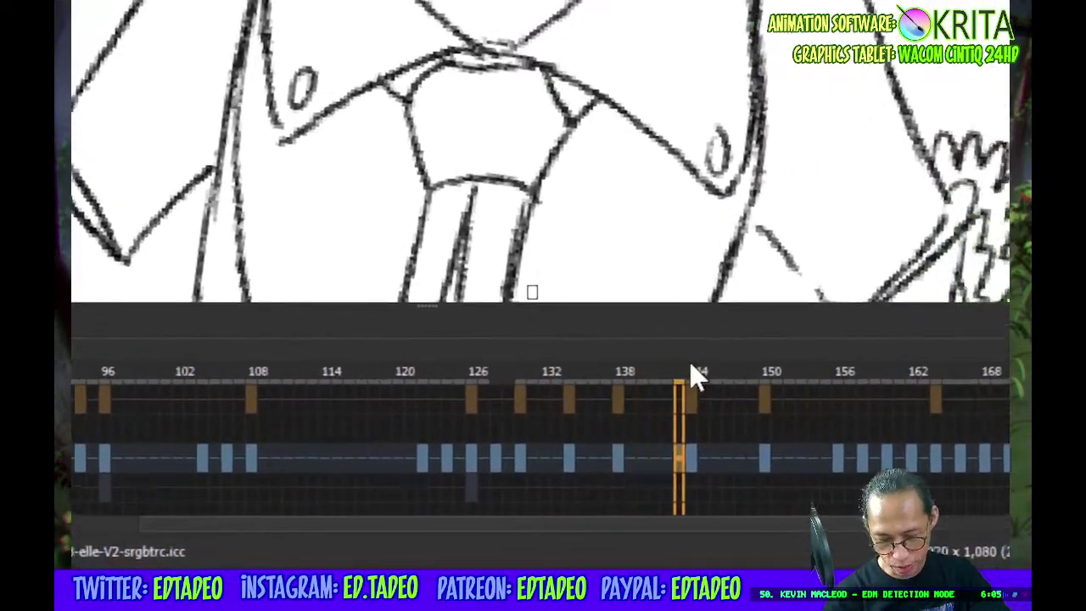
drag(689, 374, 687, 360)
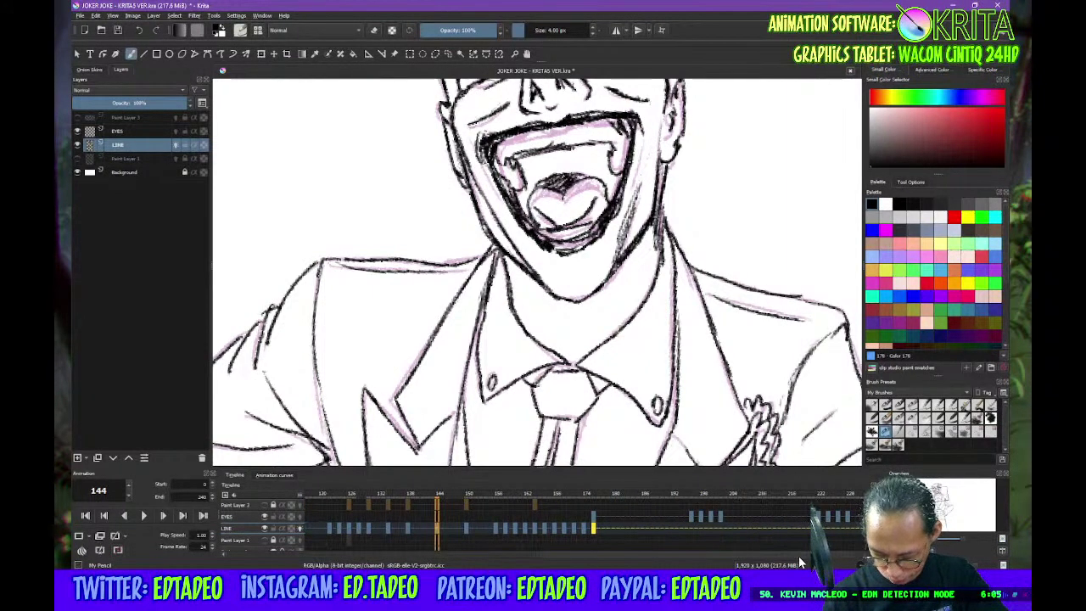
click(857, 555)
drag(852, 554, 733, 540)
click(498, 529)
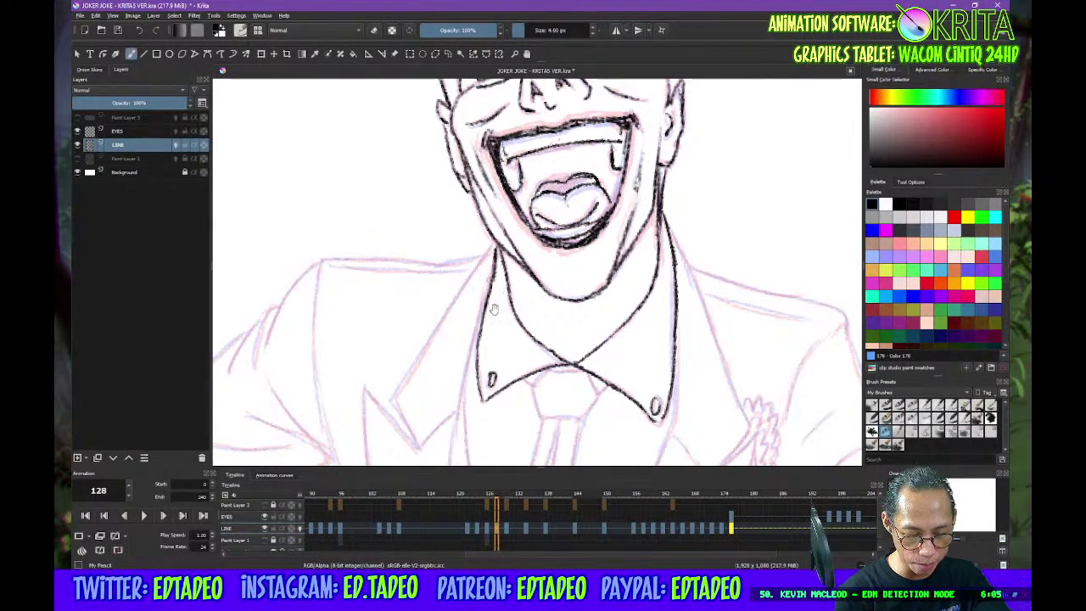
Trace the jacket's left front edge from the collar to the hand and the outer edge of the lower lapel
mouse_move(495, 258)
mouse_down()
mouse_move(538, 157)
mouse_move(493, 392)
mouse_up()
mouse_move(503, 378)
mouse_down()
mouse_move(515, 229)
mouse_move(507, 321)
mouse_move(527, 406)
mouse_up()
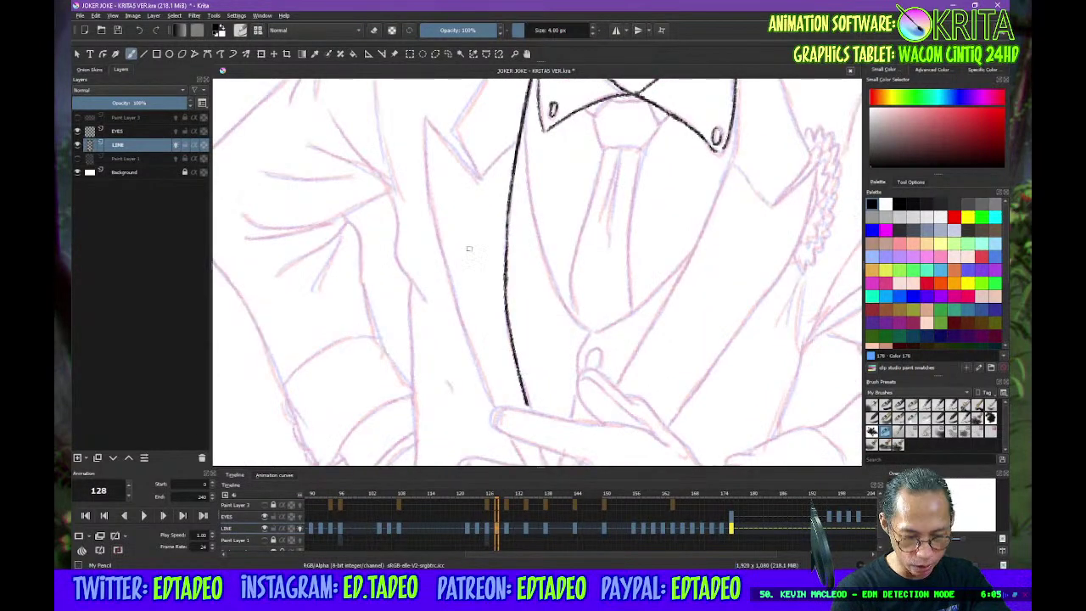
mouse_move(425, 117)
mouse_down()
mouse_move(458, 316)
mouse_move(491, 406)
mouse_up()
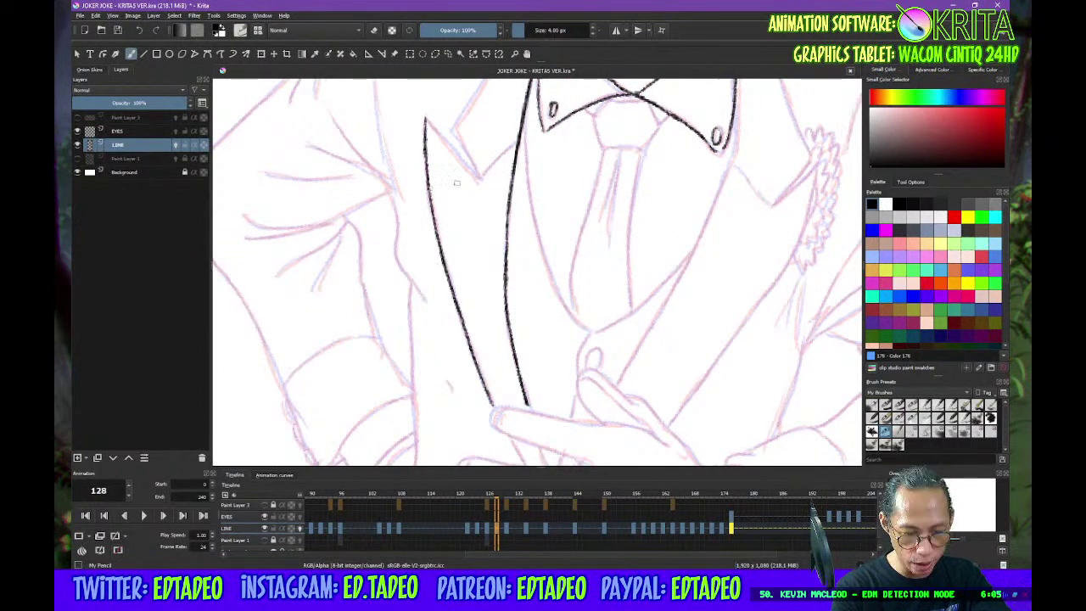
Draw the pointed notch of the left lapel and its upper outer edge up to the neck
drag(440, 129, 480, 179)
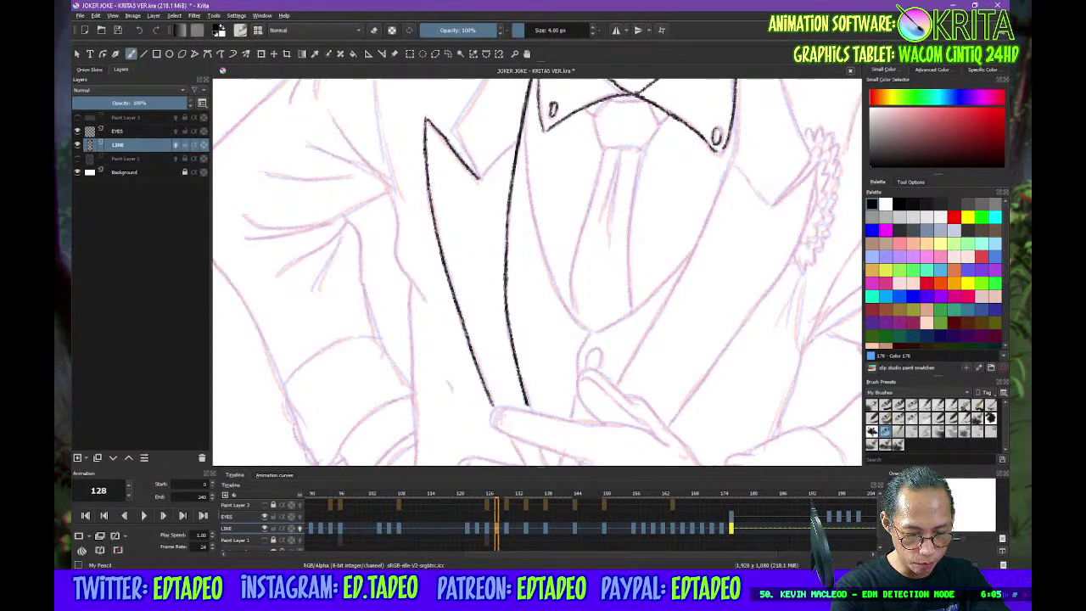
drag(503, 293, 525, 414)
drag(475, 253, 502, 297)
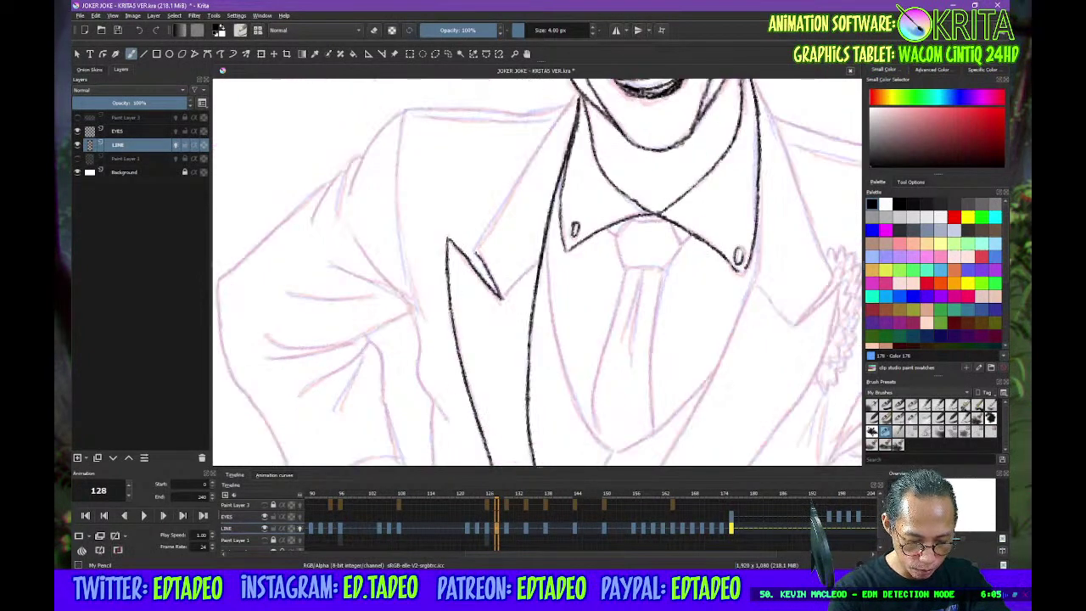
drag(509, 254, 507, 348)
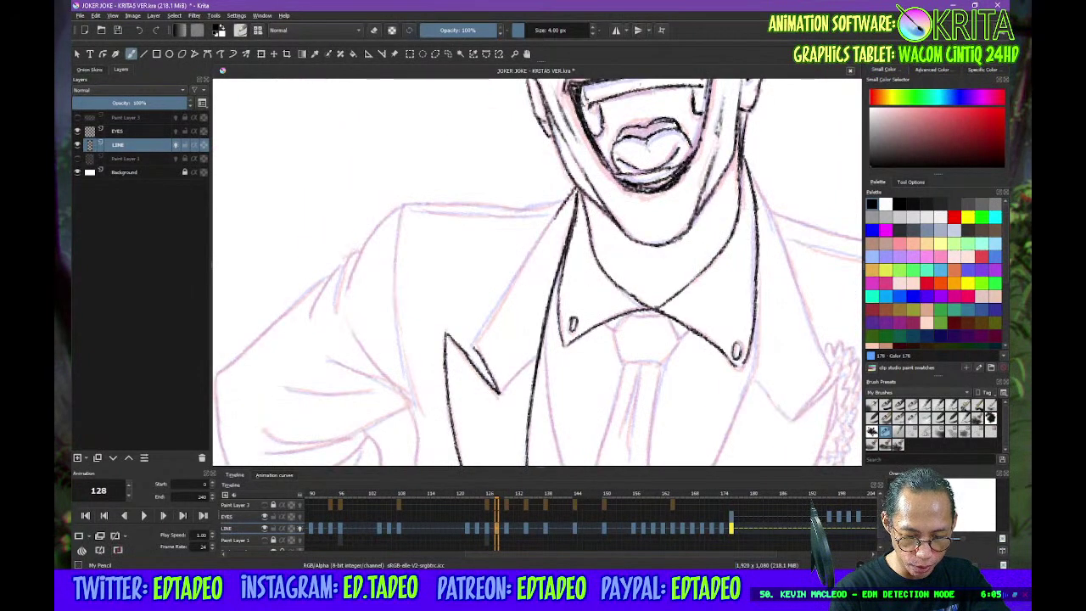
drag(563, 205, 496, 309)
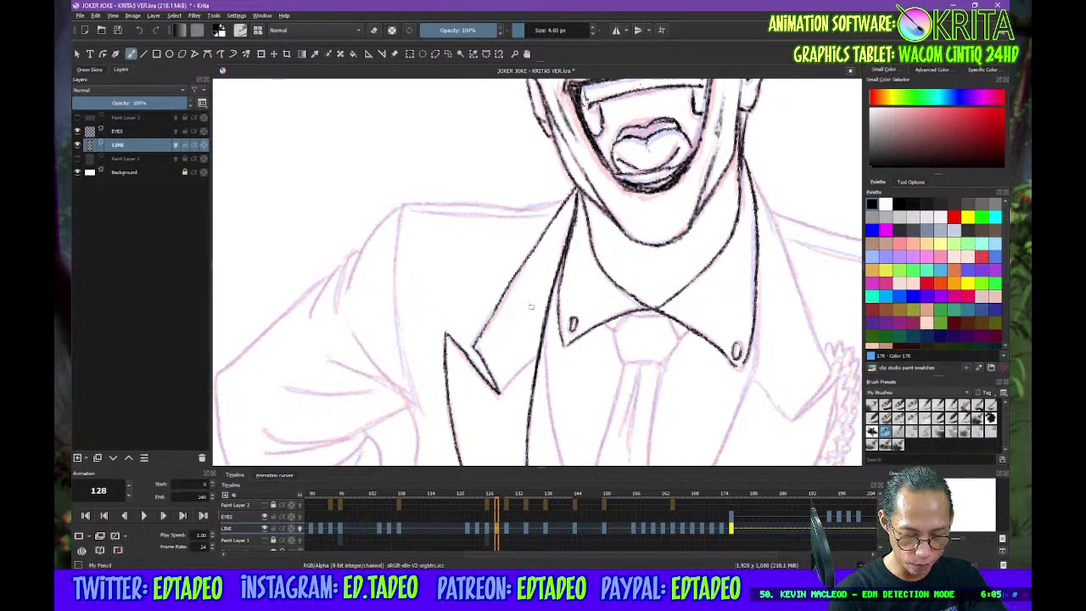
Show and unlock Paint Layer 3 to examine the earlier key poses between frames 14 and 38, and return to frame 128
click(354, 499)
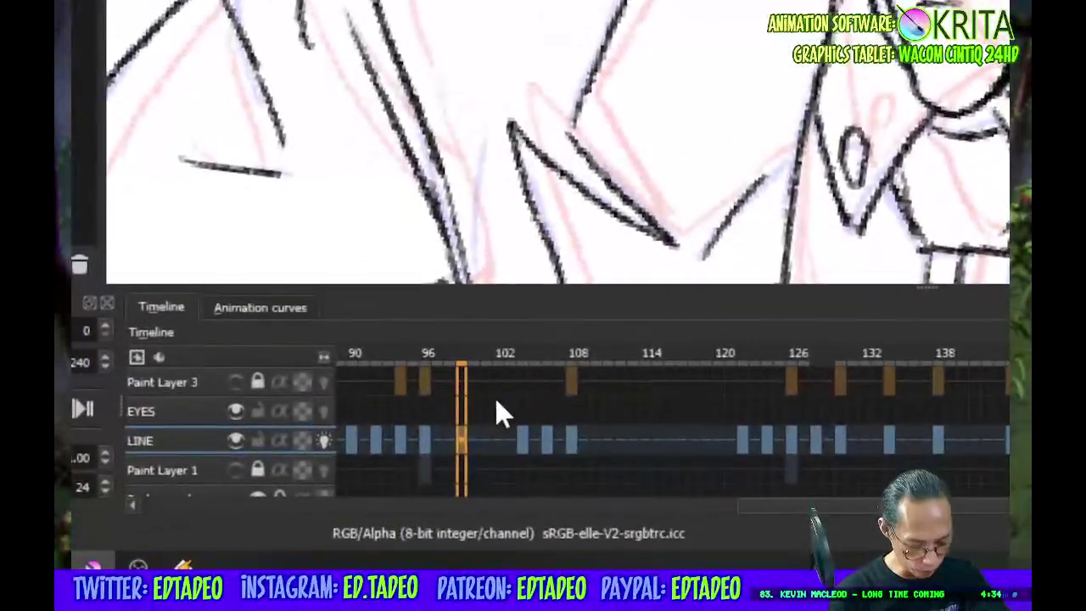
click(434, 397)
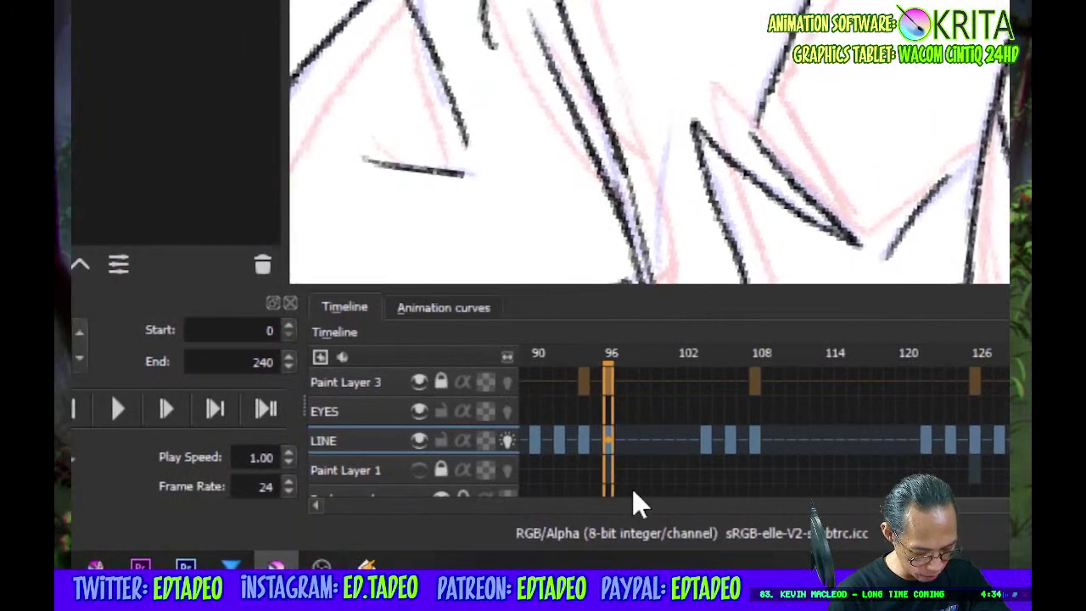
drag(638, 508, 509, 502)
click(442, 382)
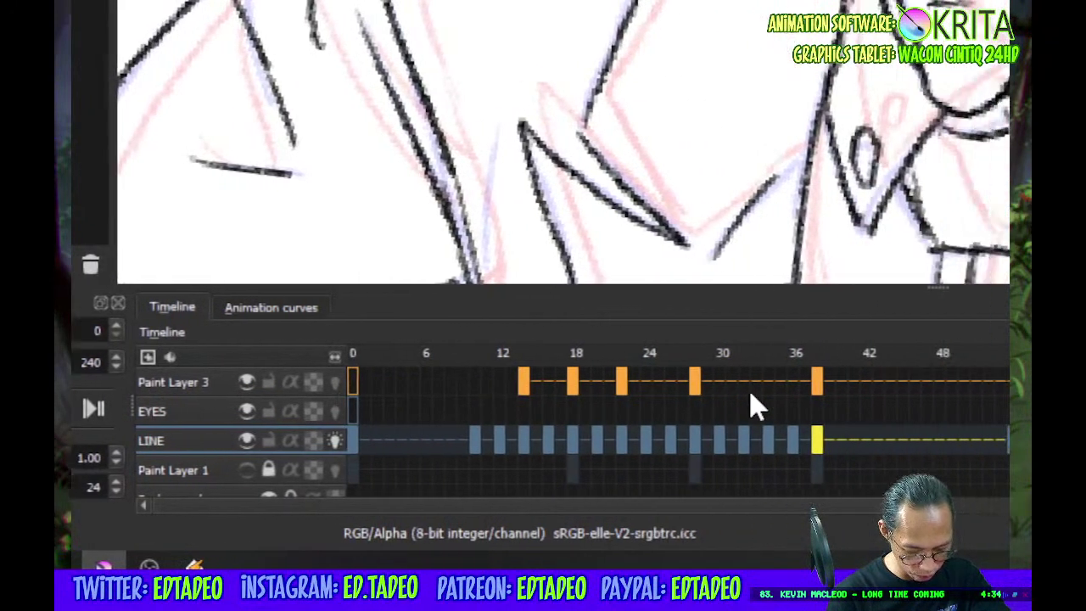
drag(516, 363, 815, 377)
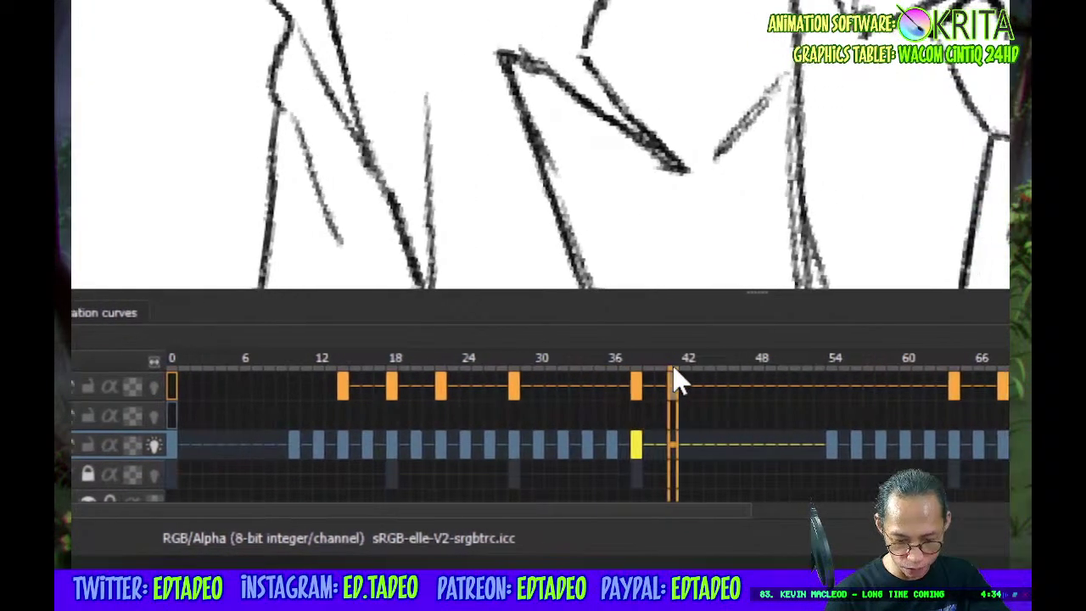
drag(678, 382, 641, 376)
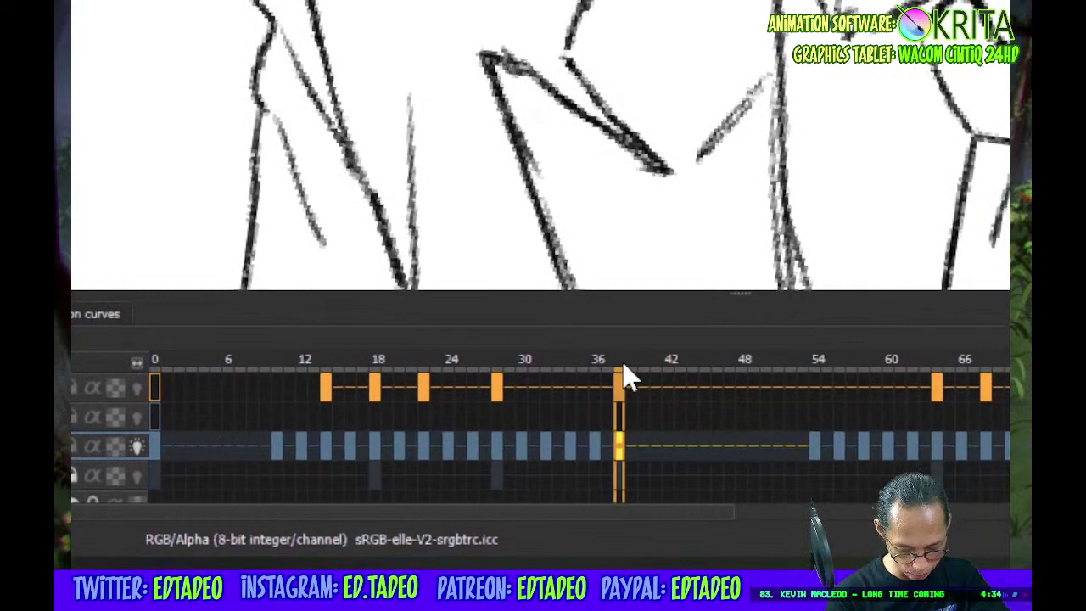
click(501, 376)
click(632, 376)
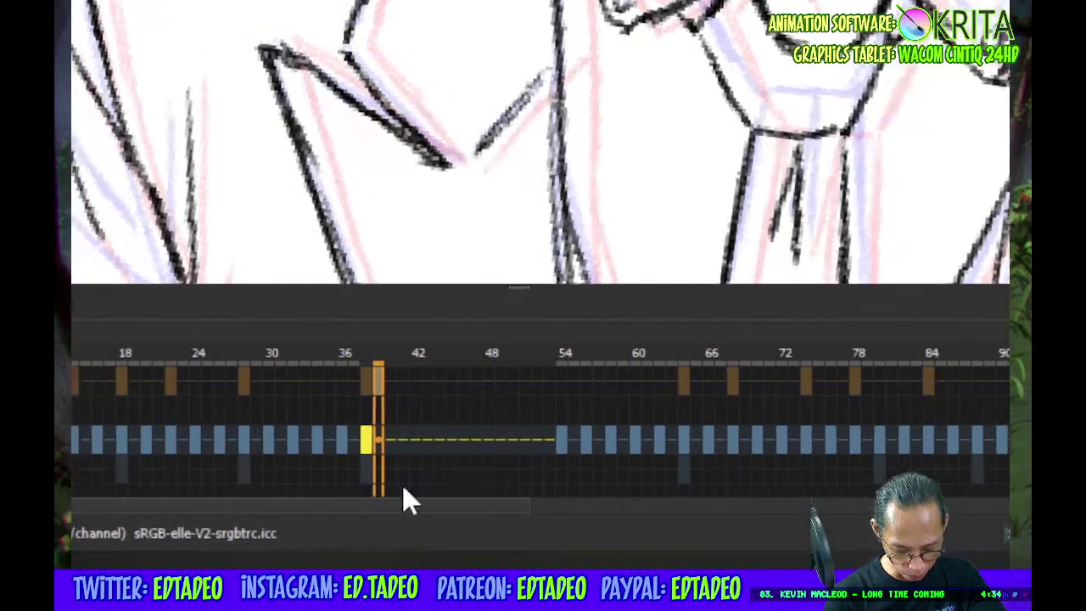
drag(416, 511, 903, 520)
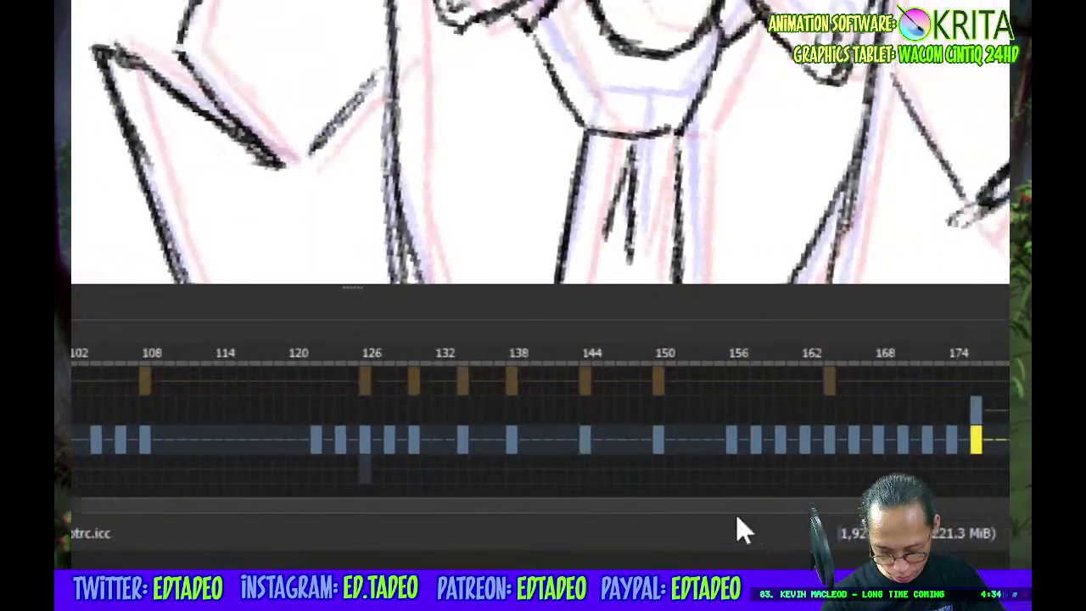
click(385, 361)
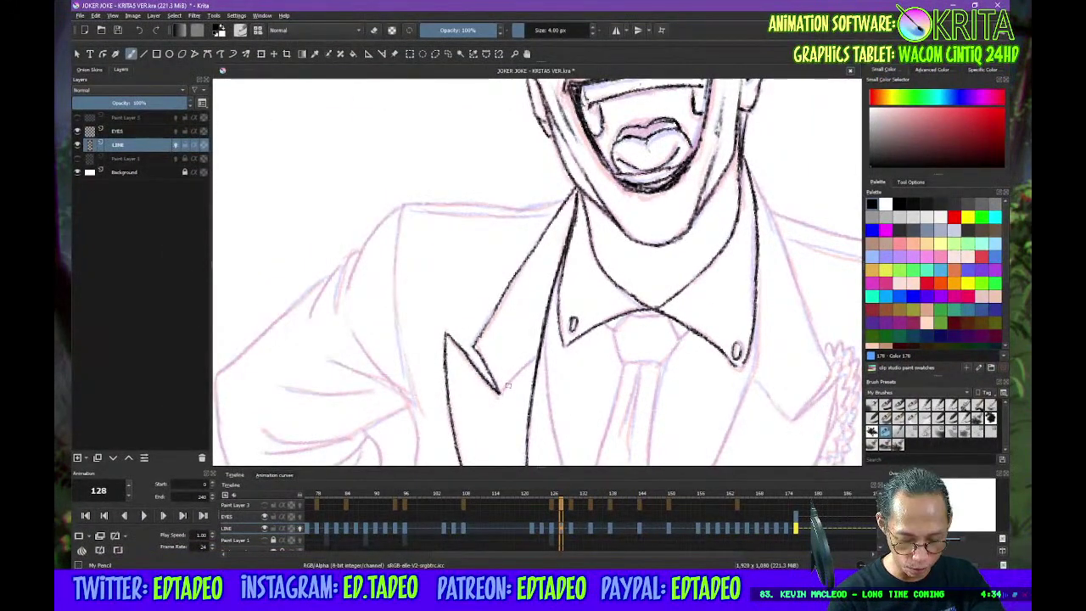
Close the lower edge of the left lapel notch and trace the top shoulder line up to the collar
drag(500, 391, 531, 360)
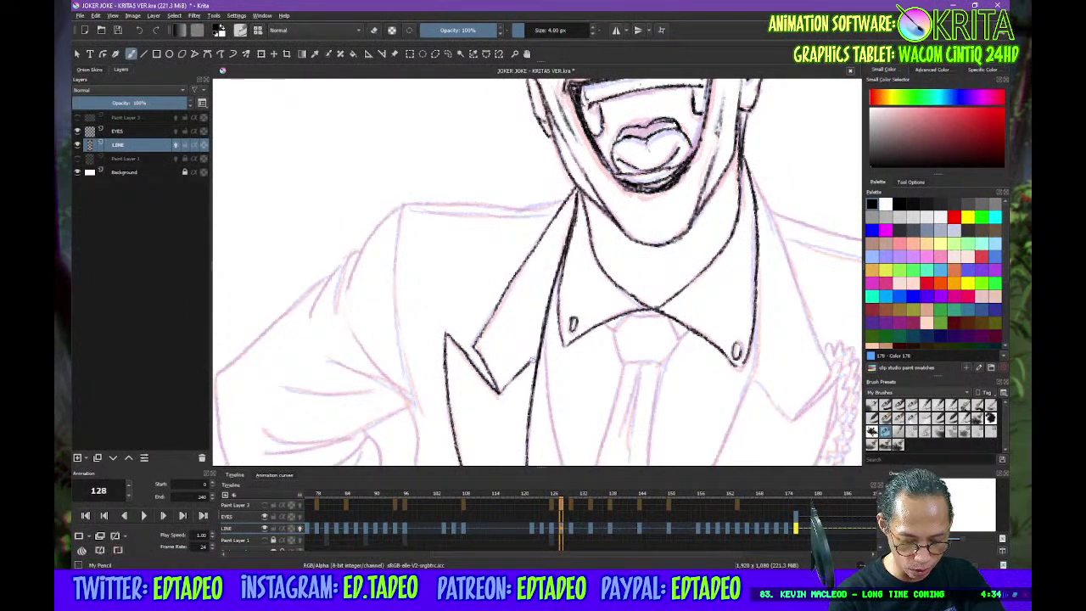
drag(502, 219, 575, 270)
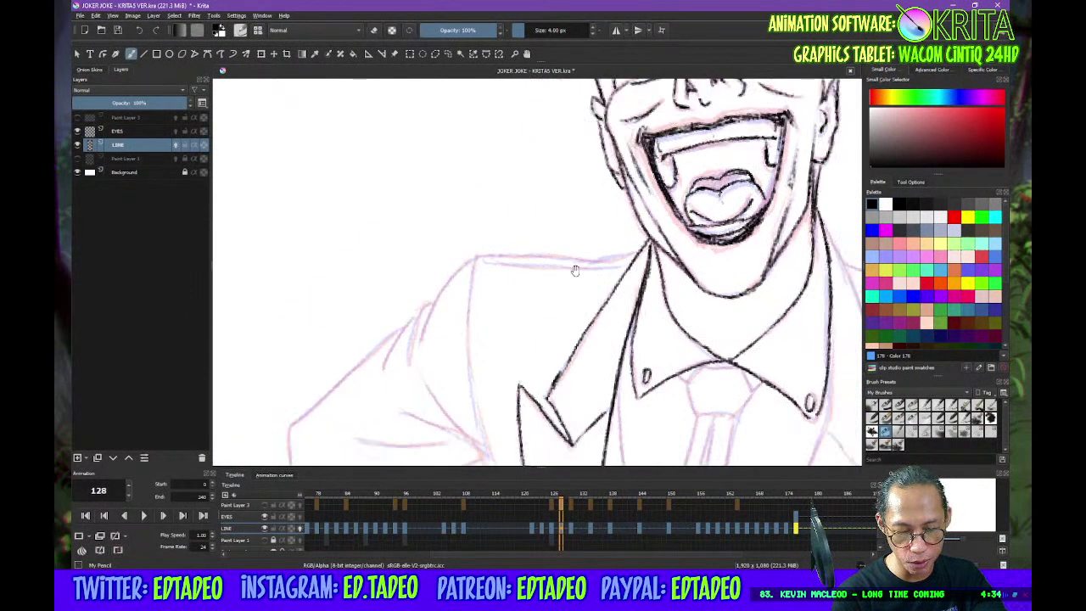
drag(476, 256, 645, 250)
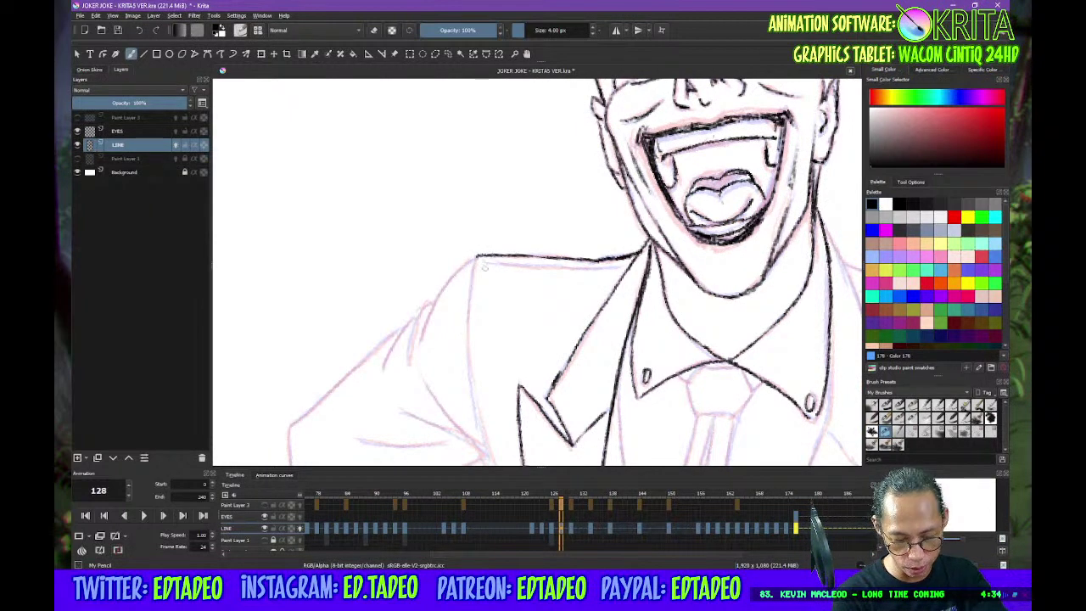
Trace the left armhole seam from the shoulder corner down along the side of the jacket
drag(474, 260, 483, 446)
scroll(487, 356, down, 3)
mouse_move(474, 312)
mouse_down()
mouse_move(480, 388)
mouse_move(507, 430)
mouse_up()
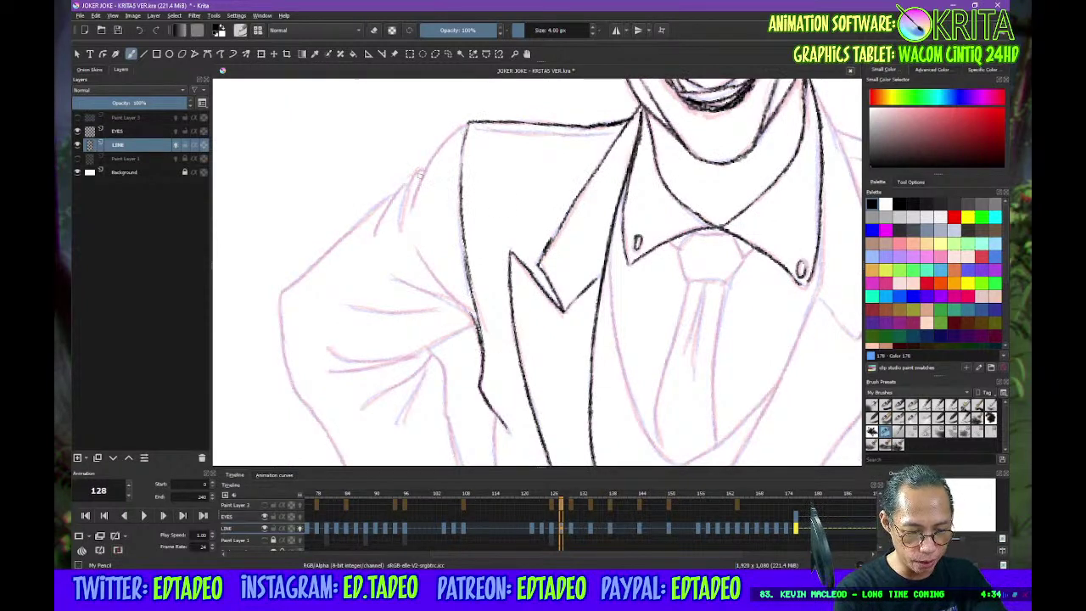
Trace the left sleeve's outer edge from the shoulder down past the elbow to the cuff buttons, including the short creases below the shoulder
drag(414, 204, 466, 123)
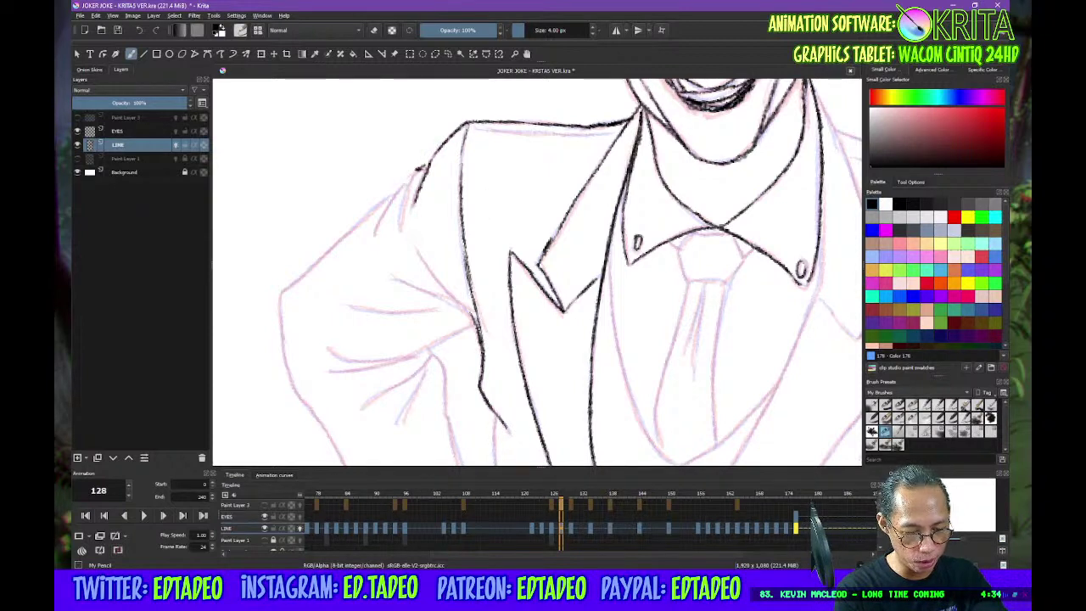
drag(417, 167, 400, 229)
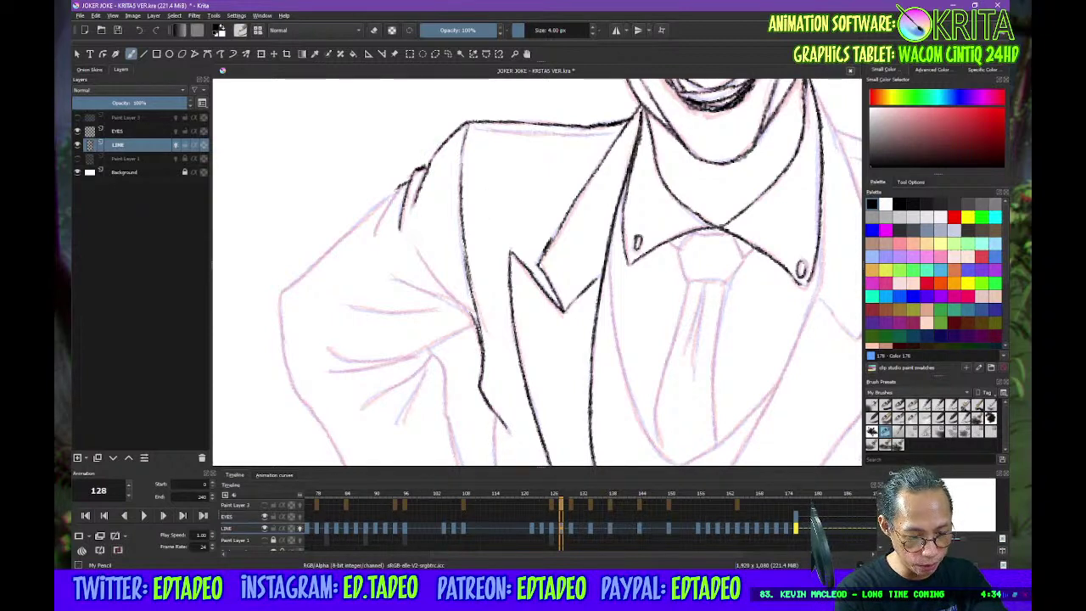
mouse_move(398, 192)
mouse_down()
mouse_move(375, 232)
mouse_move(381, 203)
mouse_move(280, 293)
mouse_move(299, 398)
mouse_move(305, 222)
mouse_move(336, 264)
mouse_move(383, 384)
mouse_up()
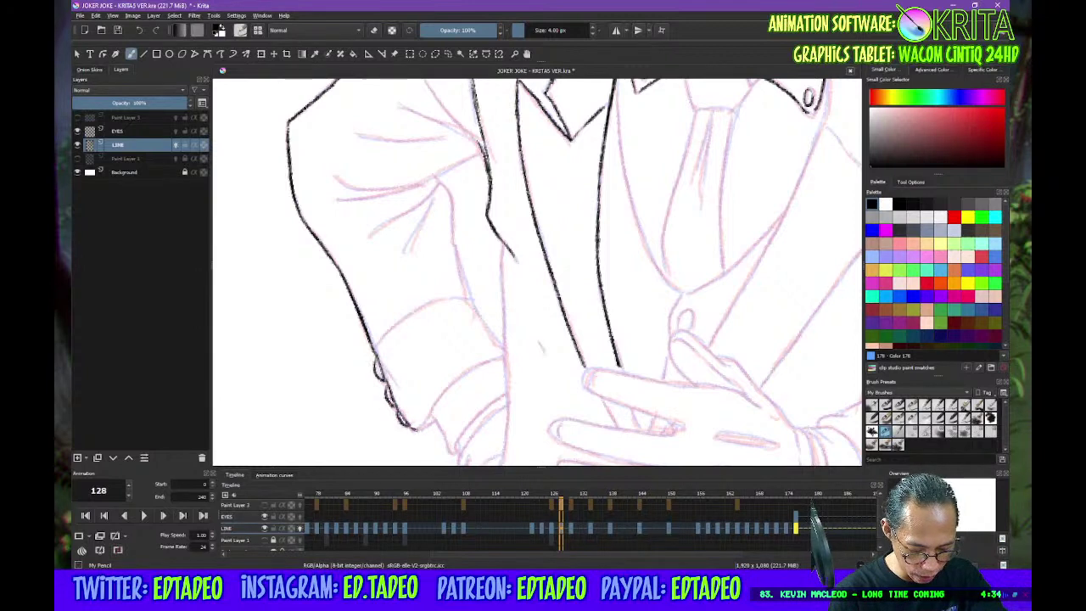
Trace the left cuff's upper and lower edges, the inner sleeve edge down to it, and the jacket's side line behind the arm
drag(424, 427, 438, 405)
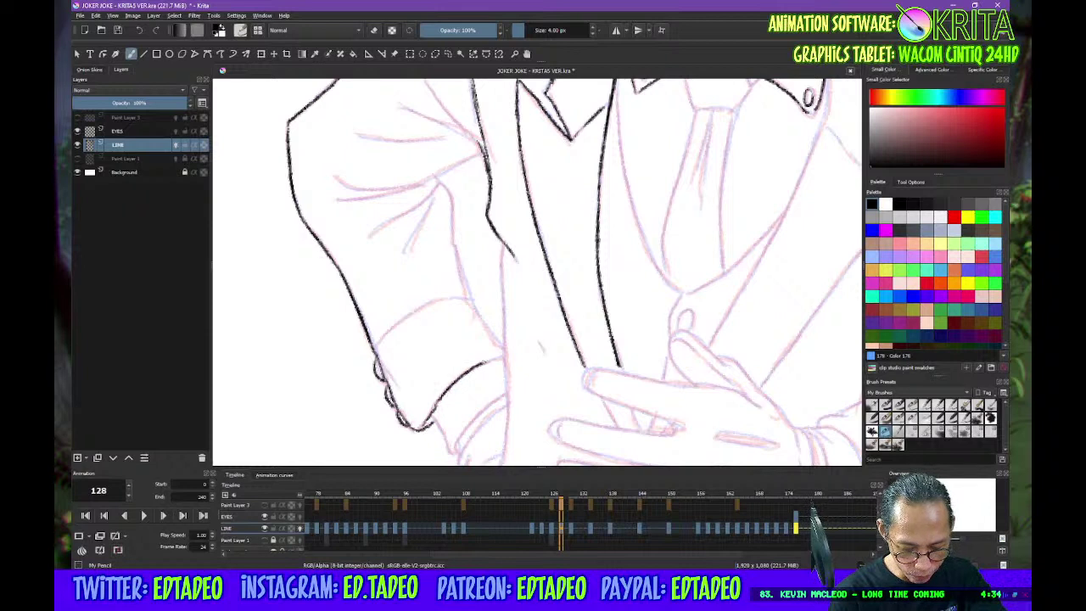
mouse_move(379, 341)
mouse_down()
mouse_move(419, 305)
mouse_move(464, 298)
mouse_up()
drag(439, 182, 452, 238)
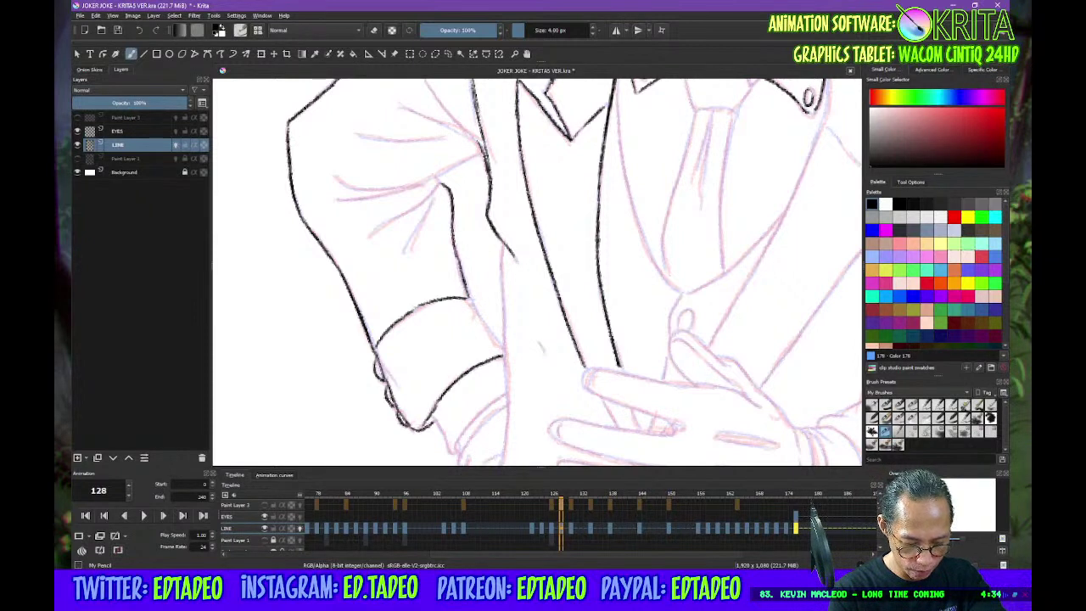
drag(468, 300, 501, 343)
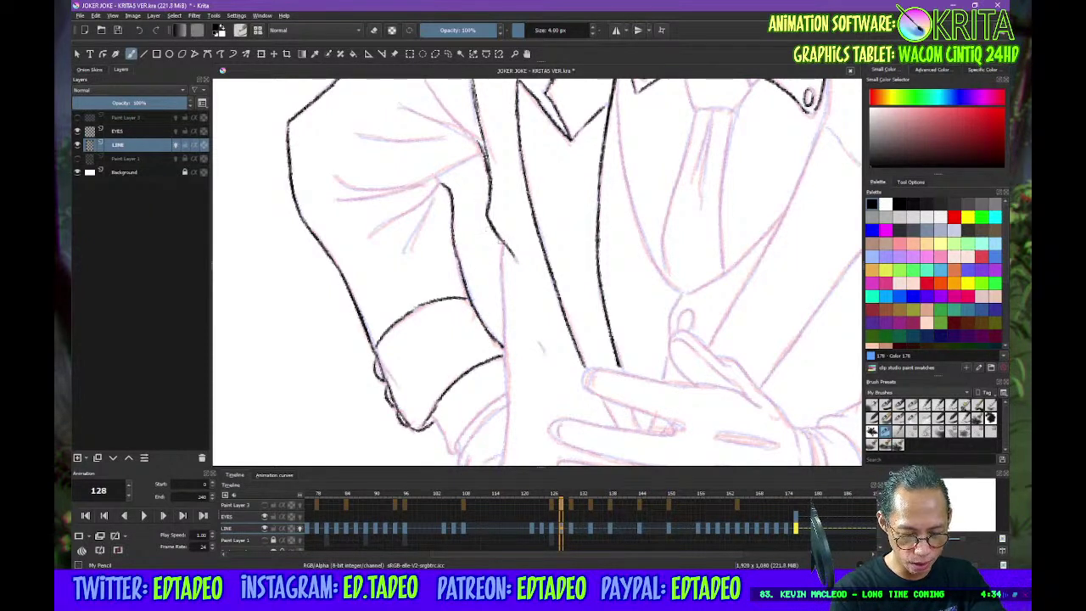
drag(501, 255, 498, 296)
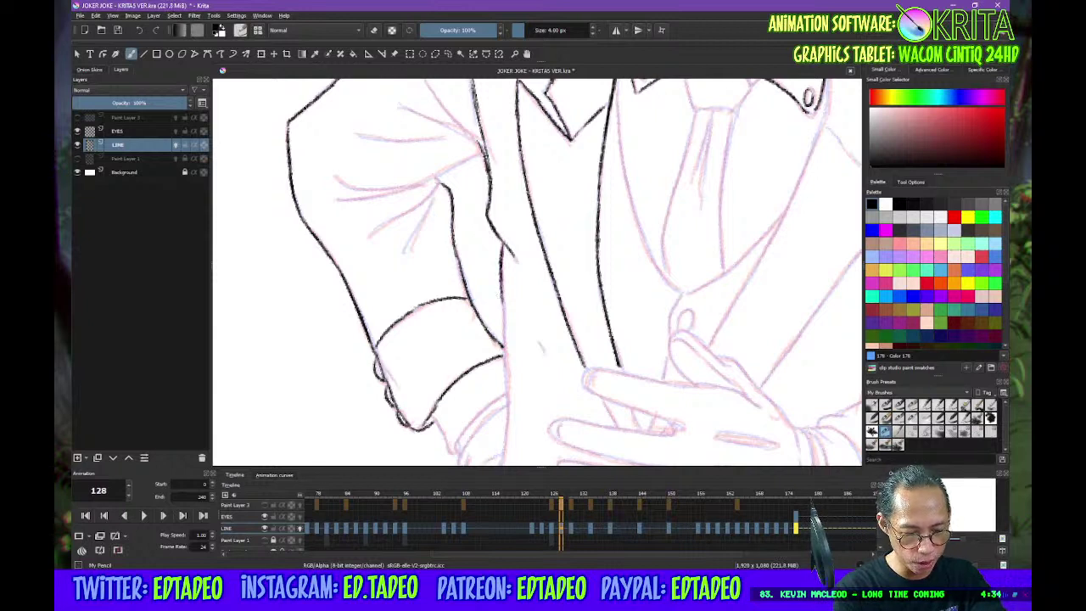
Trace the left sleeve's fold lines, from the creases at the inner elbow up to those radiating from the armpit
drag(370, 239, 438, 181)
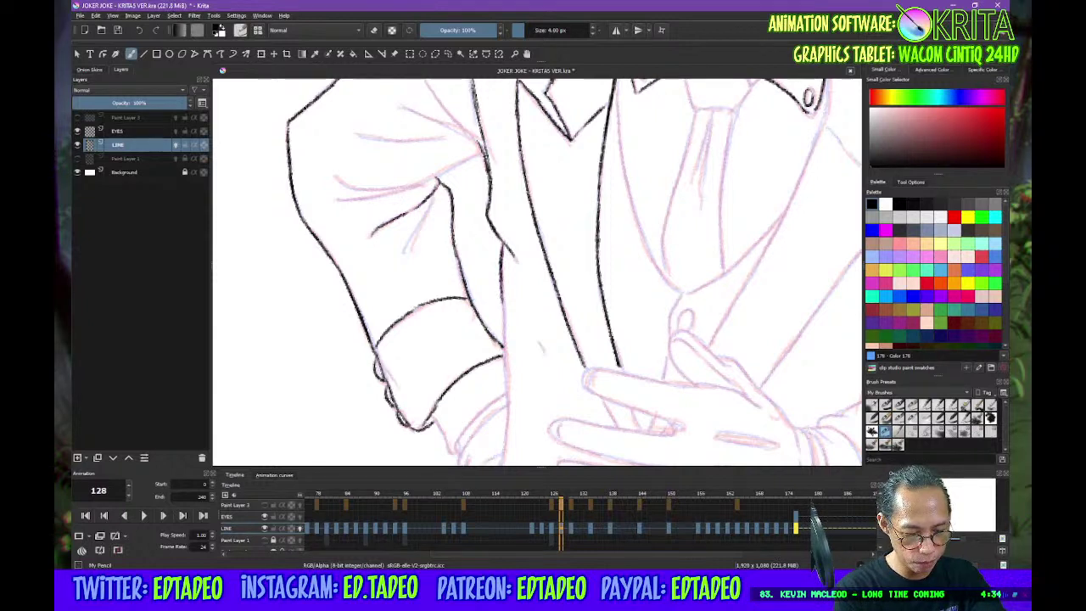
drag(423, 223, 407, 252)
drag(451, 201, 485, 320)
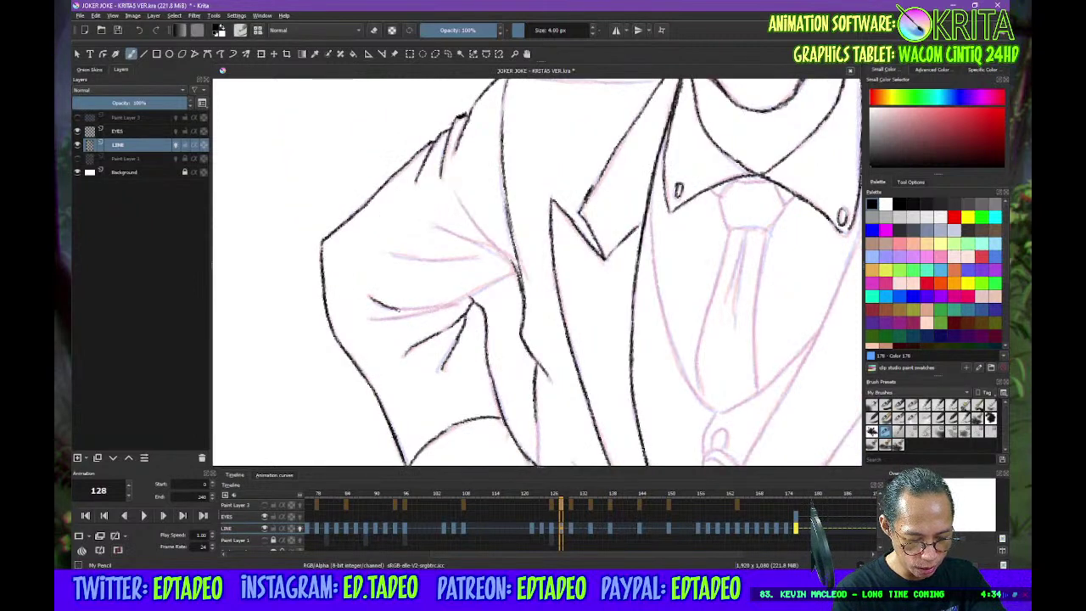
mouse_move(398, 309)
mouse_down()
mouse_move(458, 303)
mouse_move(518, 273)
mouse_up()
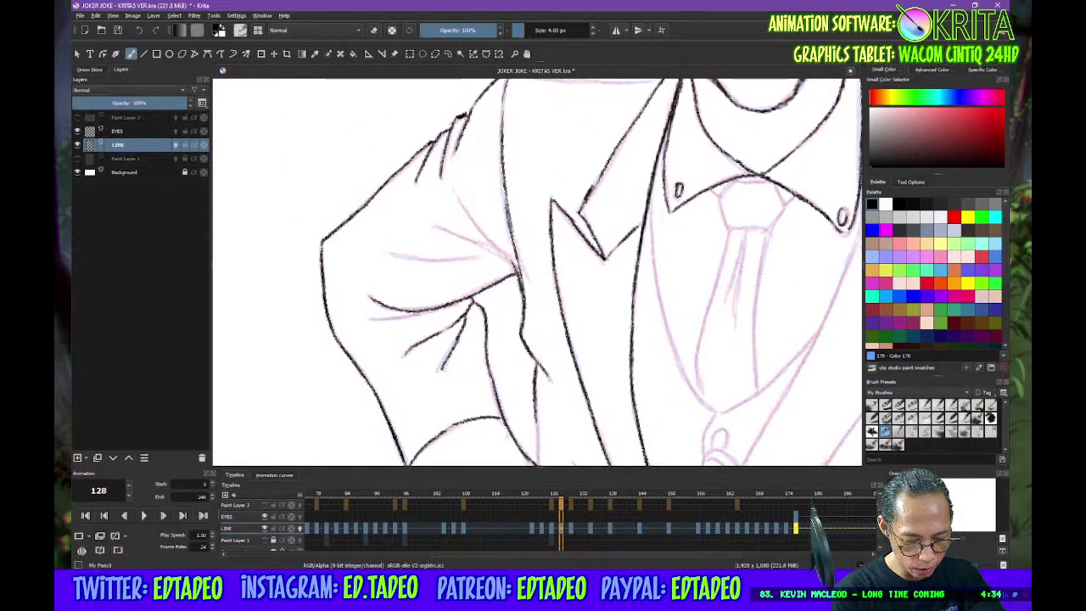
drag(371, 320, 435, 310)
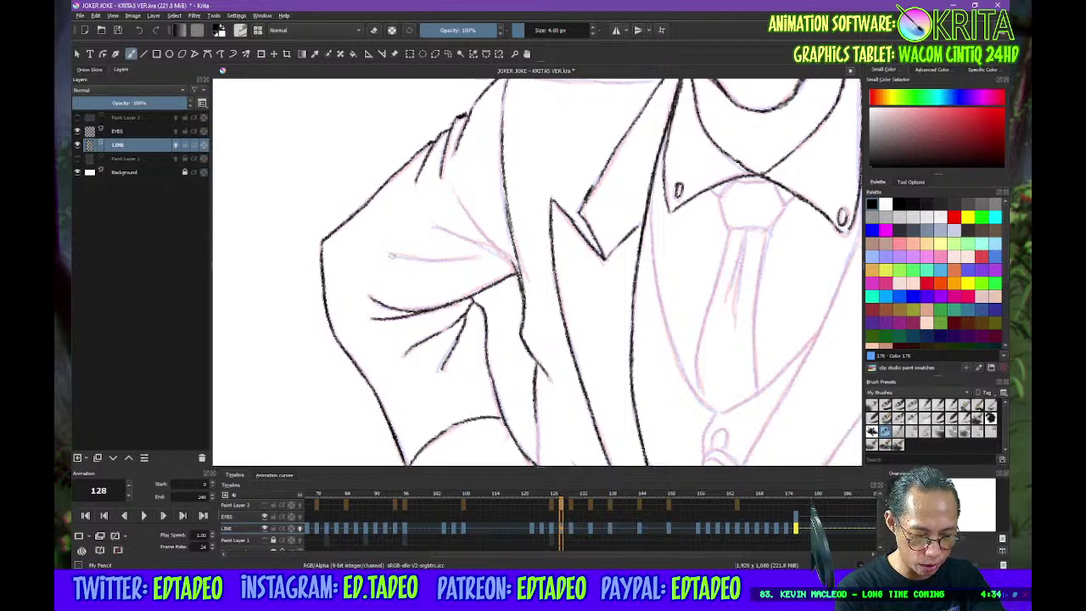
drag(430, 261, 482, 257)
drag(432, 224, 513, 259)
drag(465, 223, 511, 259)
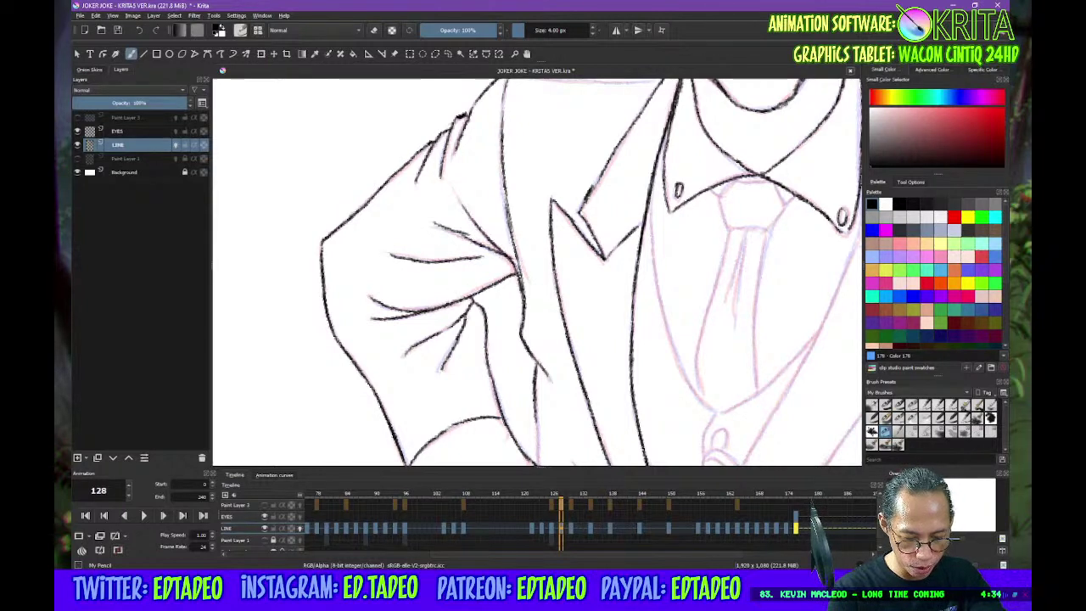
Trace the curved vest opening below the collar and both long edges of the tie
drag(668, 252, 547, 197)
mouse_move(544, 158)
mouse_down()
mouse_move(569, 316)
mouse_move(609, 378)
mouse_move(679, 344)
mouse_move(709, 310)
mouse_up()
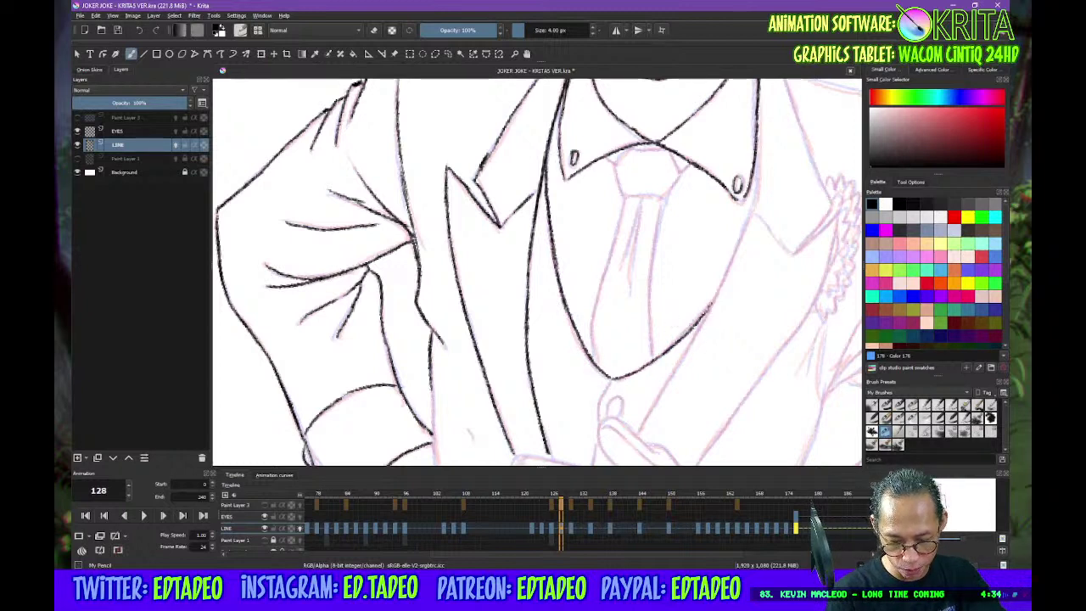
drag(625, 197, 590, 343)
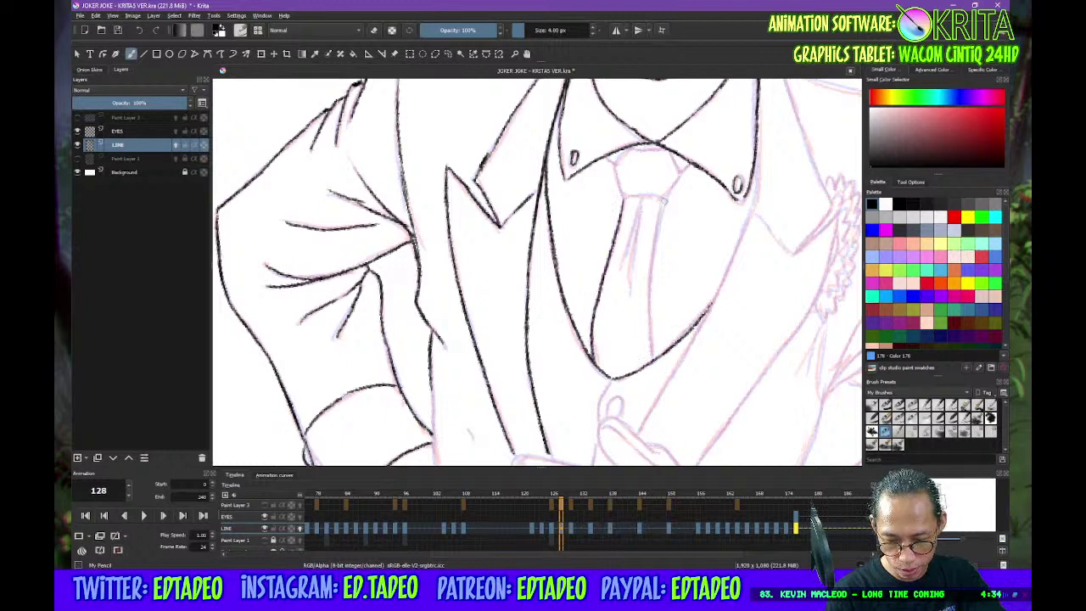
mouse_move(664, 200)
mouse_down()
mouse_move(647, 294)
mouse_move(651, 358)
mouse_up()
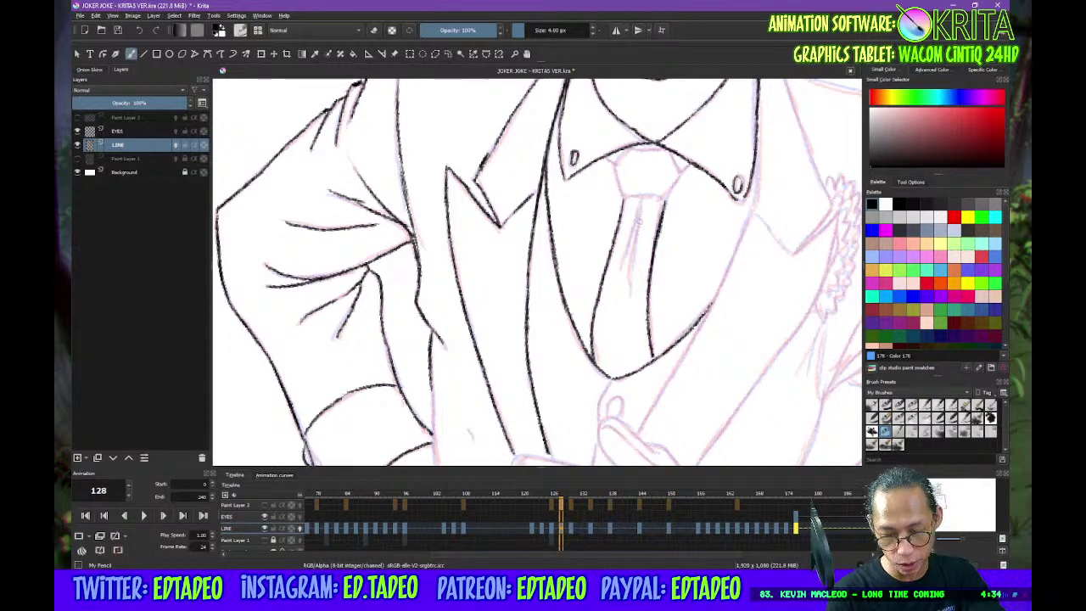
Draw the creases running down the tie and outline the tie knot beneath the collar
drag(642, 198, 630, 284)
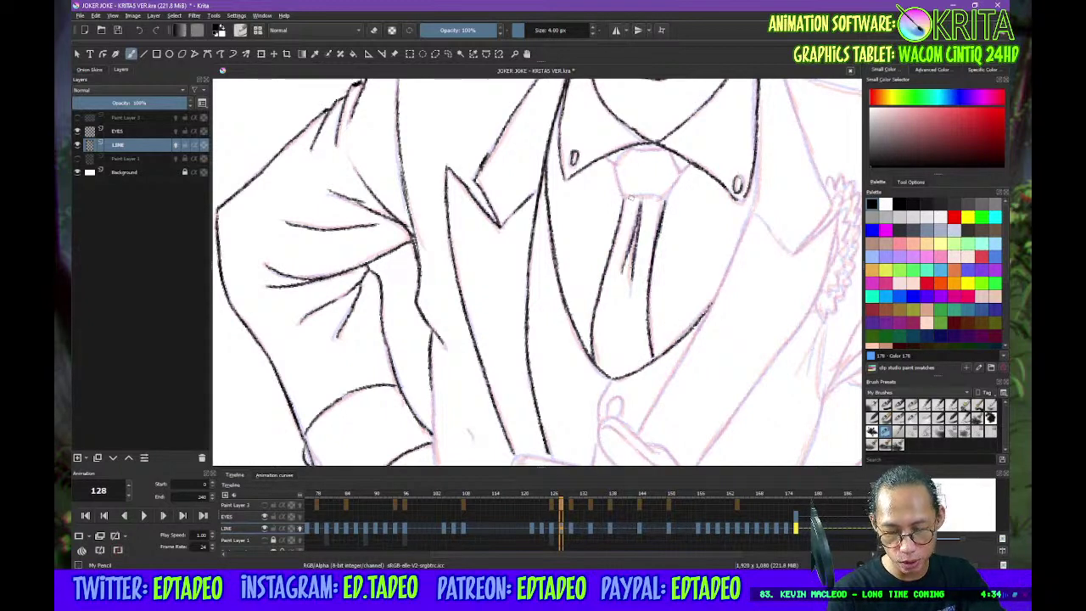
drag(652, 243, 616, 354)
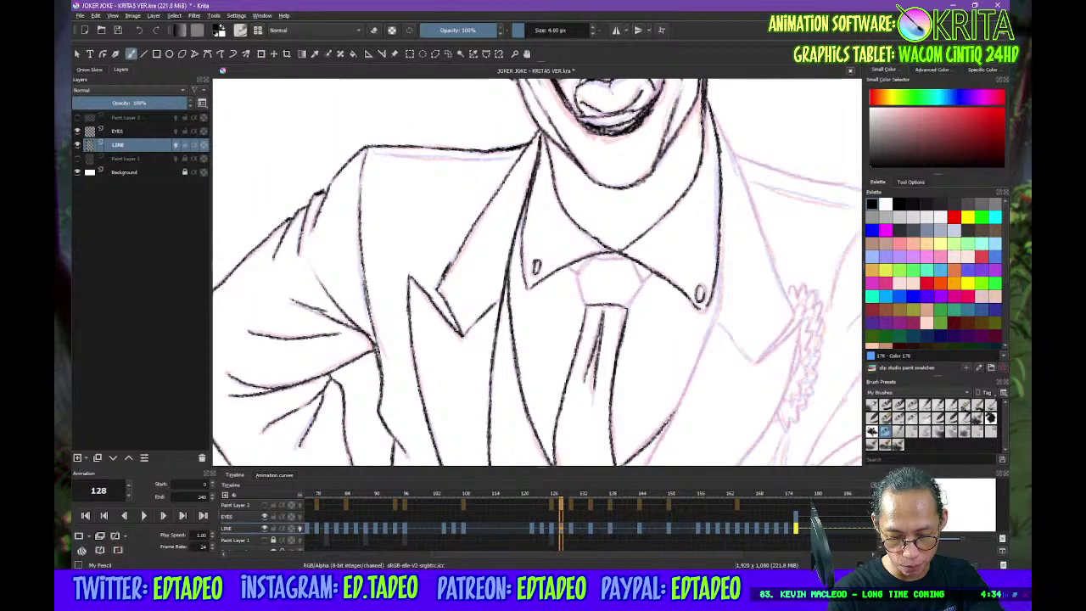
drag(571, 264, 589, 307)
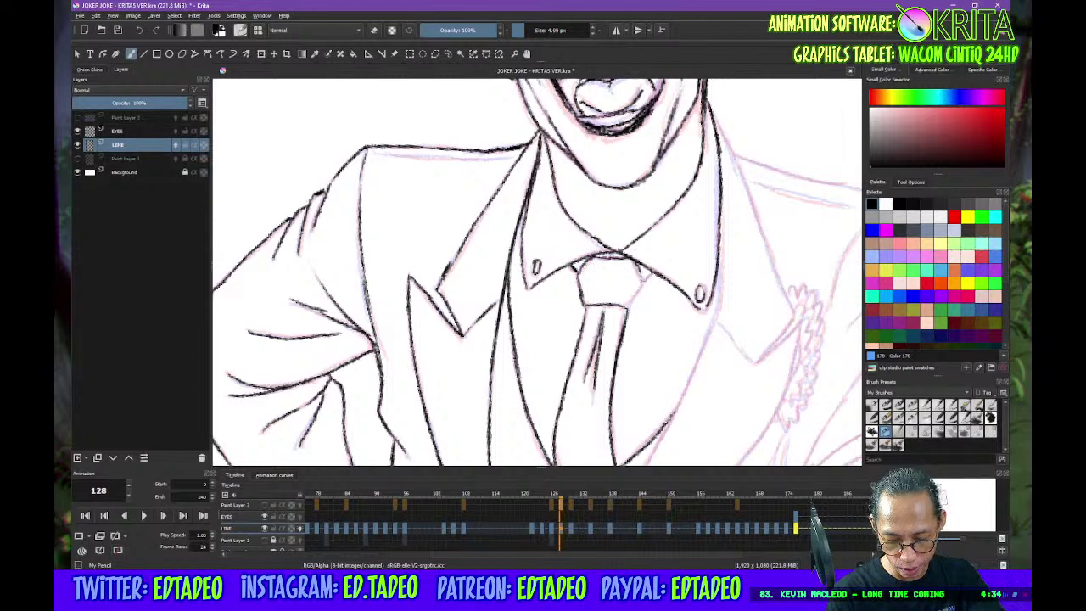
Trace the right lapel's inner edge down to the hand, its outer edge from the neck, and its pointed notch
drag(687, 314, 718, 233)
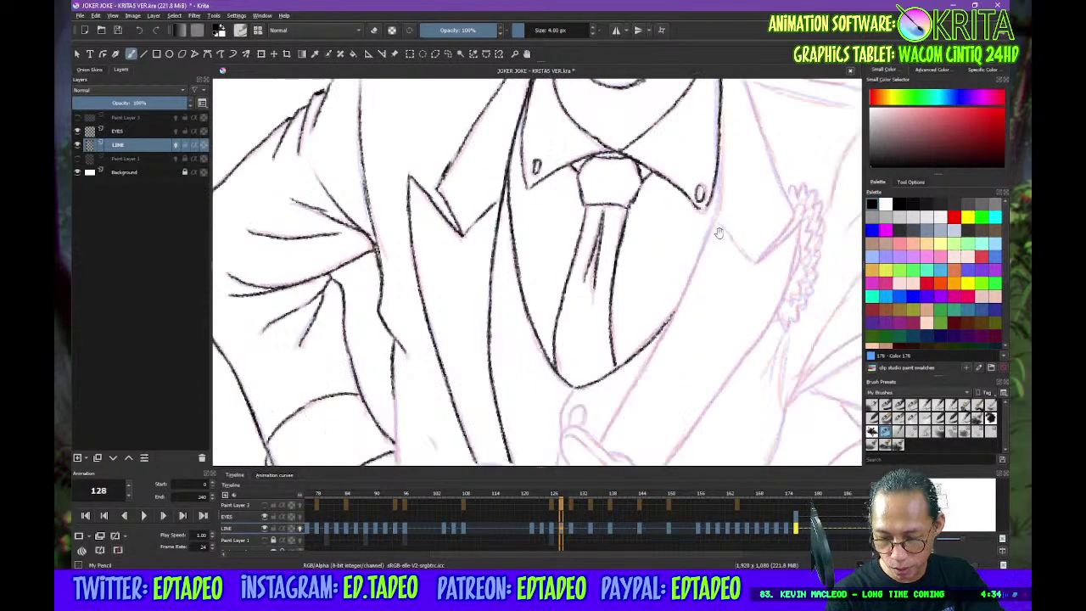
mouse_move(723, 110)
mouse_down()
mouse_move(718, 216)
mouse_move(602, 442)
mouse_up()
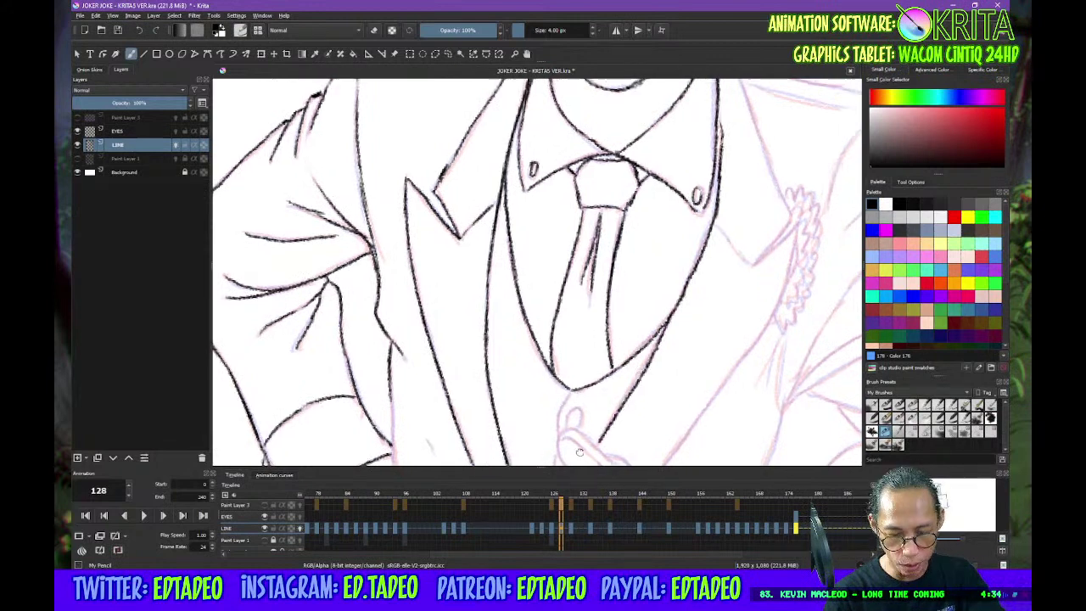
drag(757, 148, 647, 288)
drag(600, 149, 679, 353)
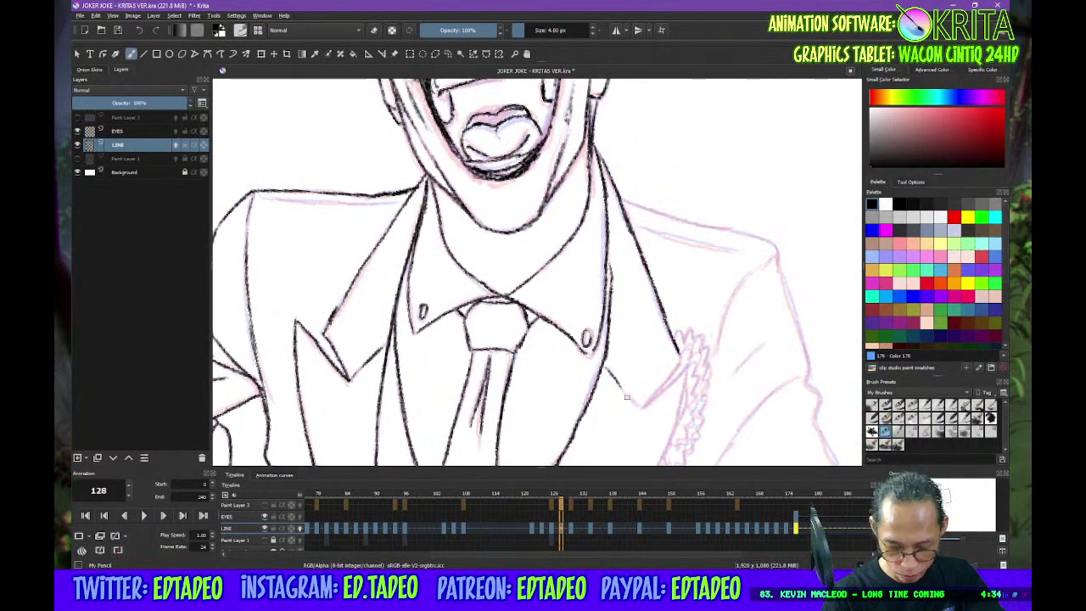
mouse_move(640, 405)
mouse_down()
mouse_move(682, 361)
mouse_move(645, 405)
mouse_move(761, 225)
mouse_move(738, 292)
mouse_move(763, 224)
mouse_move(630, 399)
mouse_up()
drag(710, 258, 647, 340)
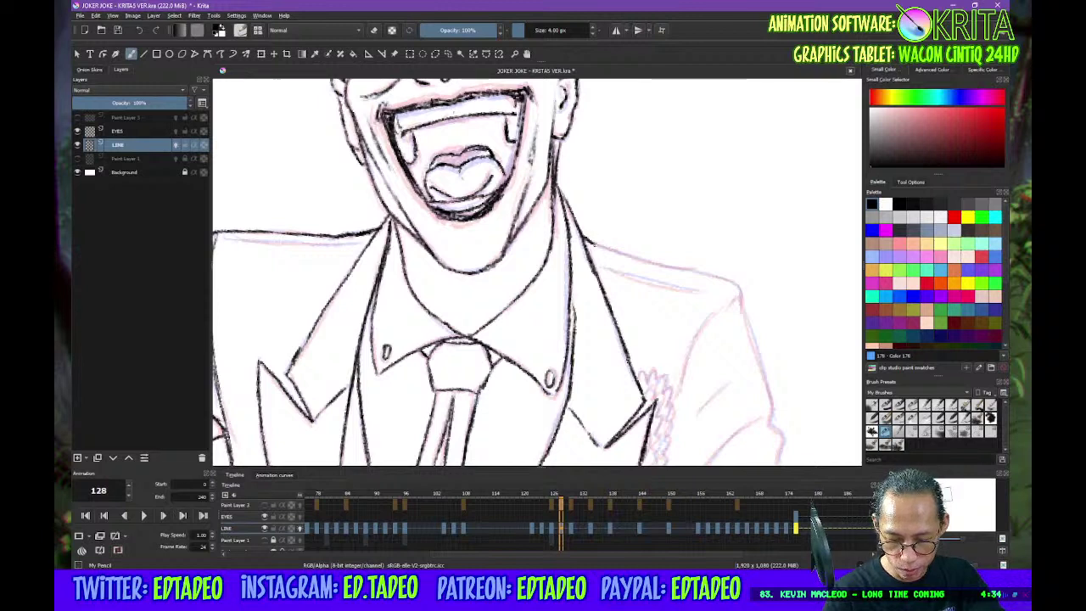
Trace the right shoulder lines, the armhole seam with its small crease, and the outer edge of the upper sleeve
drag(593, 243, 735, 280)
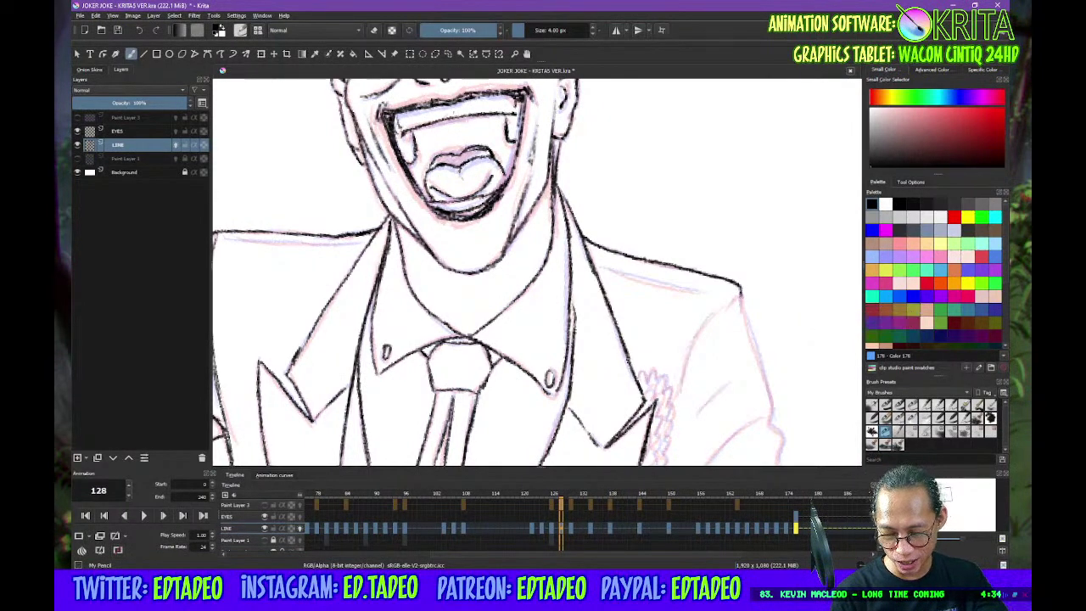
mouse_move(740, 286)
mouse_down()
mouse_move(741, 299)
mouse_move(707, 323)
mouse_move(680, 396)
mouse_up()
drag(677, 332, 618, 290)
drag(675, 296, 634, 417)
mouse_move(580, 241)
mouse_down()
mouse_move(626, 340)
mouse_move(714, 296)
mouse_move(701, 342)
mouse_move(719, 173)
mouse_move(648, 206)
mouse_up()
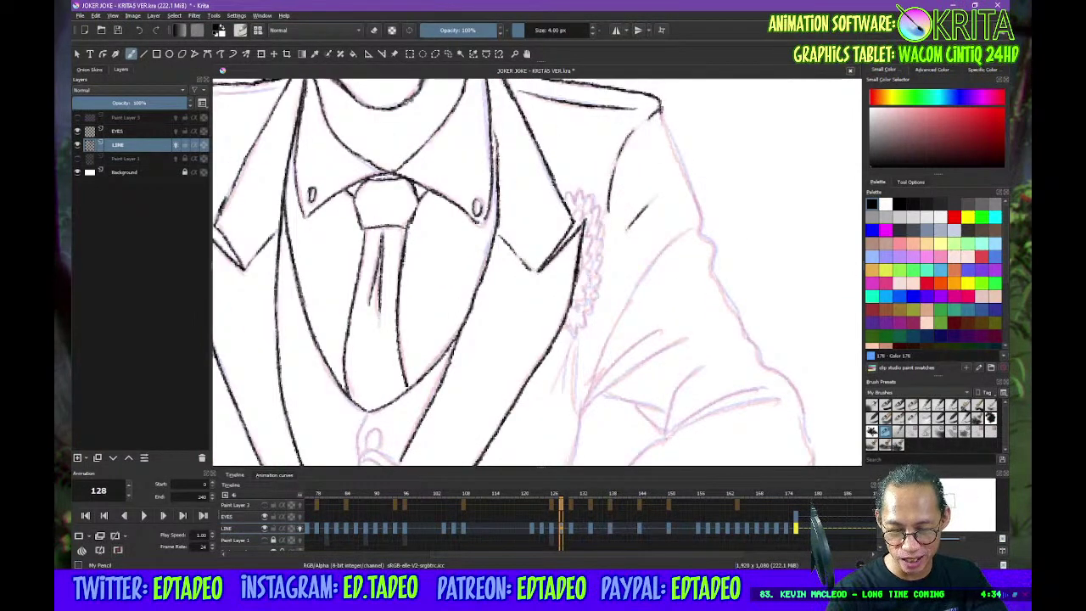
drag(660, 109, 703, 225)
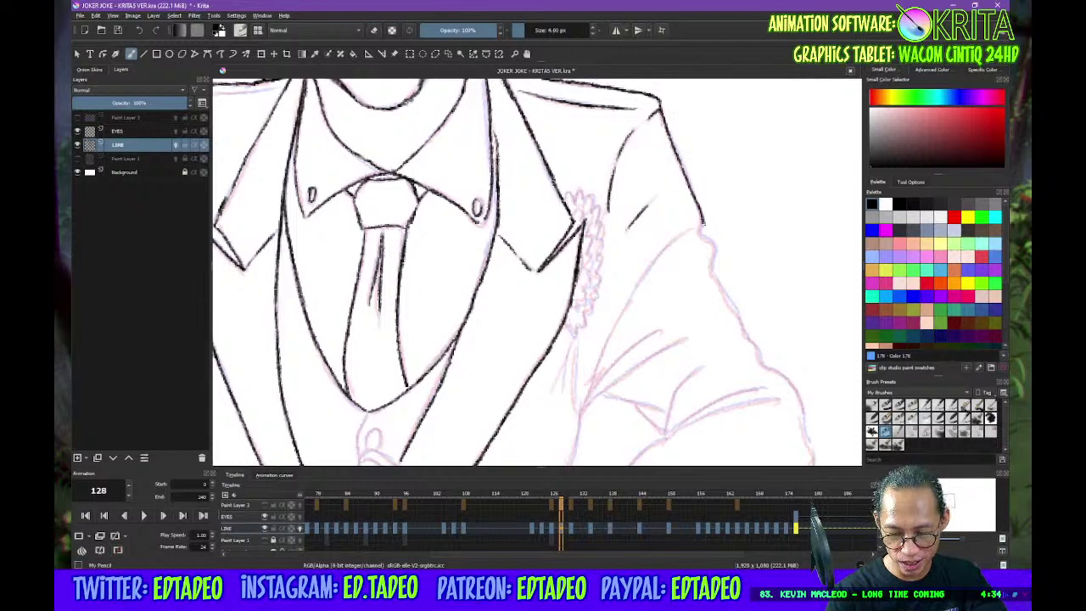
Trace the right sleeve folds running into the armpit and the jacket's side edge with the creases below the flower
drag(661, 265, 720, 176)
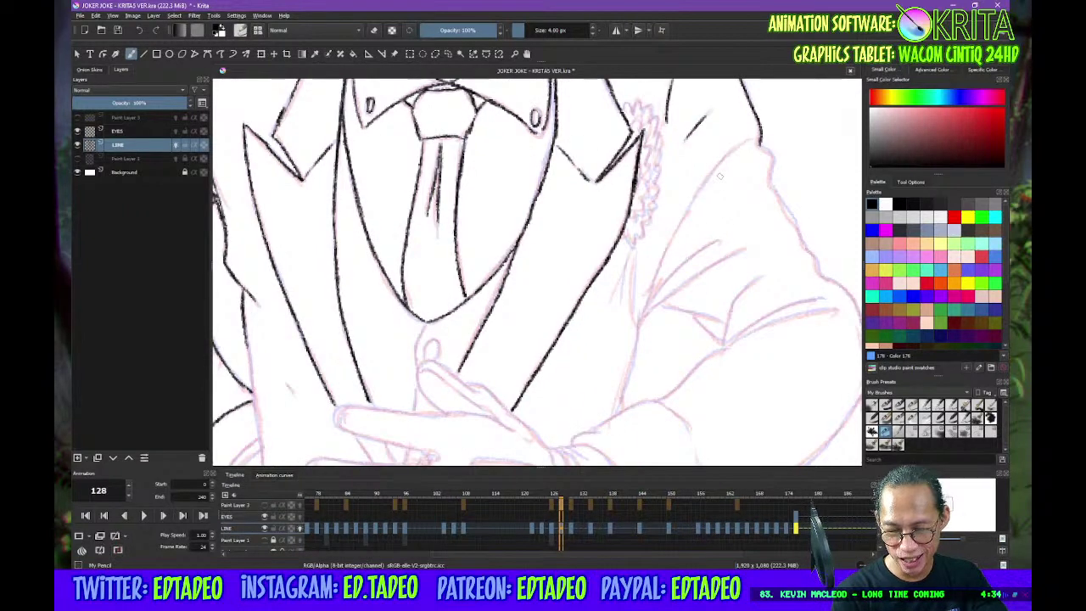
mouse_move(751, 141)
mouse_down()
mouse_move(699, 183)
mouse_move(640, 324)
mouse_up()
drag(656, 289, 706, 244)
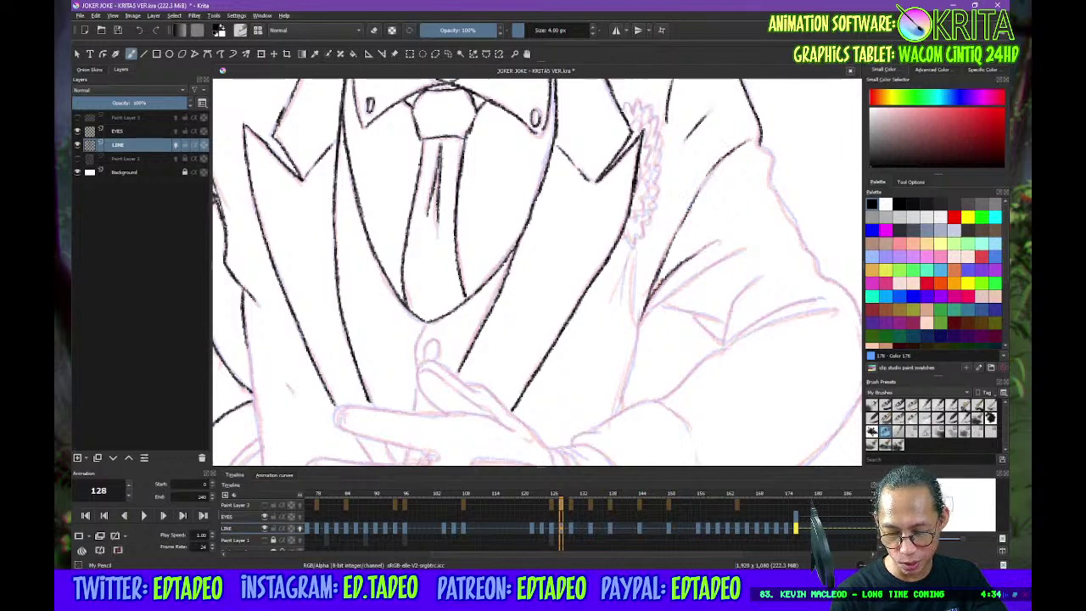
drag(640, 325, 743, 251)
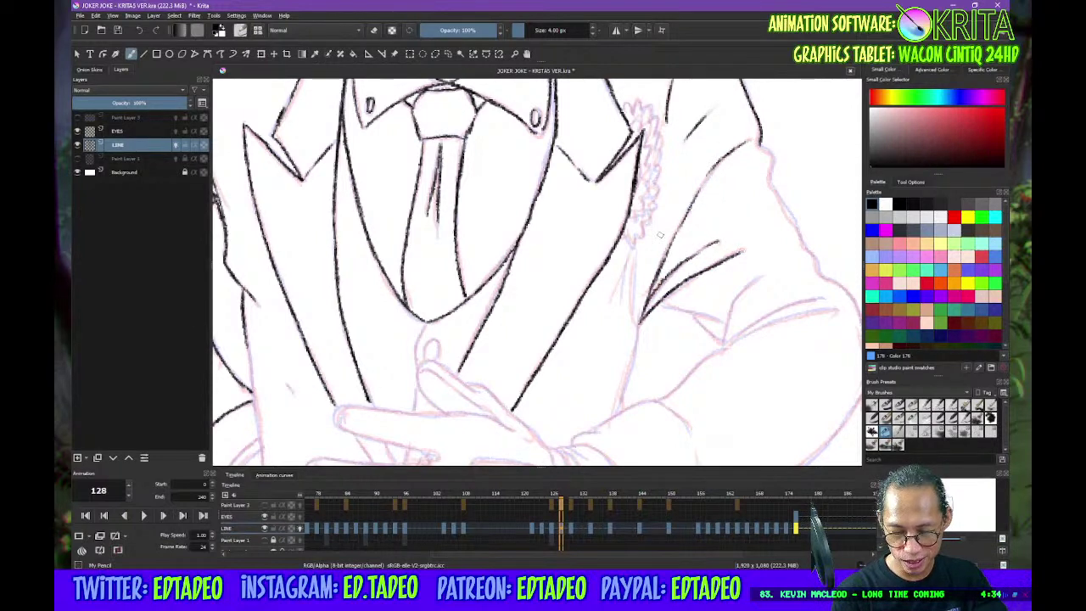
drag(636, 252, 613, 303)
mouse_move(636, 255)
mouse_down()
mouse_move(638, 335)
mouse_move(618, 410)
mouse_up()
Draw the ruffled petals of the flower pinned beside the right lapel
drag(654, 336, 630, 432)
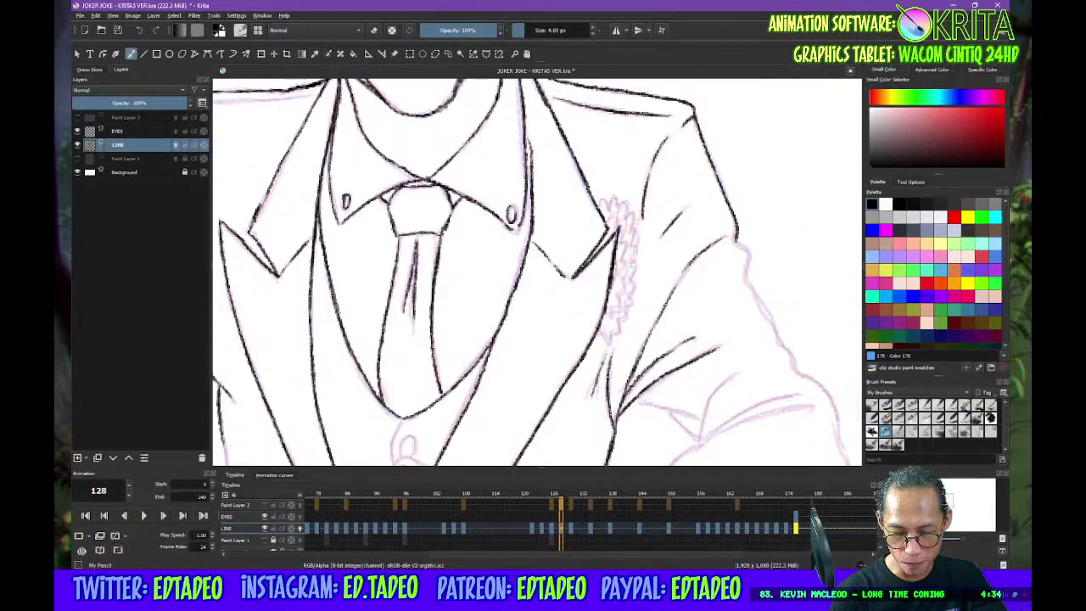
drag(598, 212, 619, 195)
mouse_move(619, 210)
mouse_down()
mouse_move(629, 199)
mouse_move(639, 266)
mouse_move(625, 324)
mouse_move(599, 347)
mouse_up()
mouse_move(626, 235)
mouse_down()
mouse_move(607, 215)
mouse_move(623, 270)
mouse_move(606, 319)
mouse_up()
drag(611, 250, 593, 258)
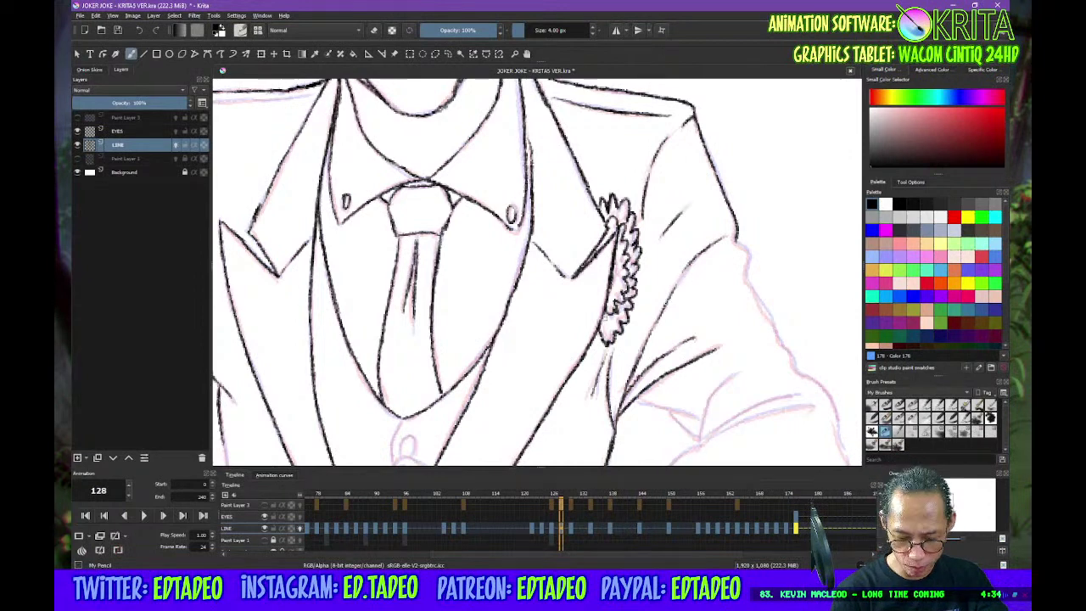
Trace the right sleeve's wavy outer edge from the upper arm fold down to the elbow
mouse_move(760, 312)
mouse_down()
mouse_move(635, 203)
mouse_move(633, 224)
mouse_up()
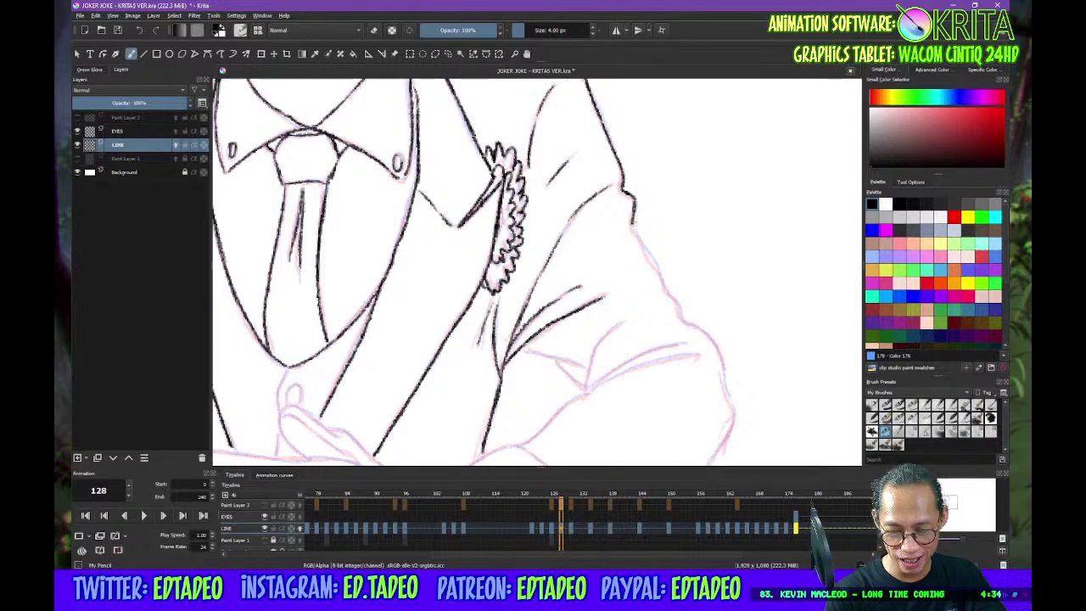
mouse_move(633, 226)
mouse_down()
mouse_move(684, 321)
mouse_move(721, 352)
mouse_move(730, 395)
mouse_up()
scroll(577, 271, down, 3)
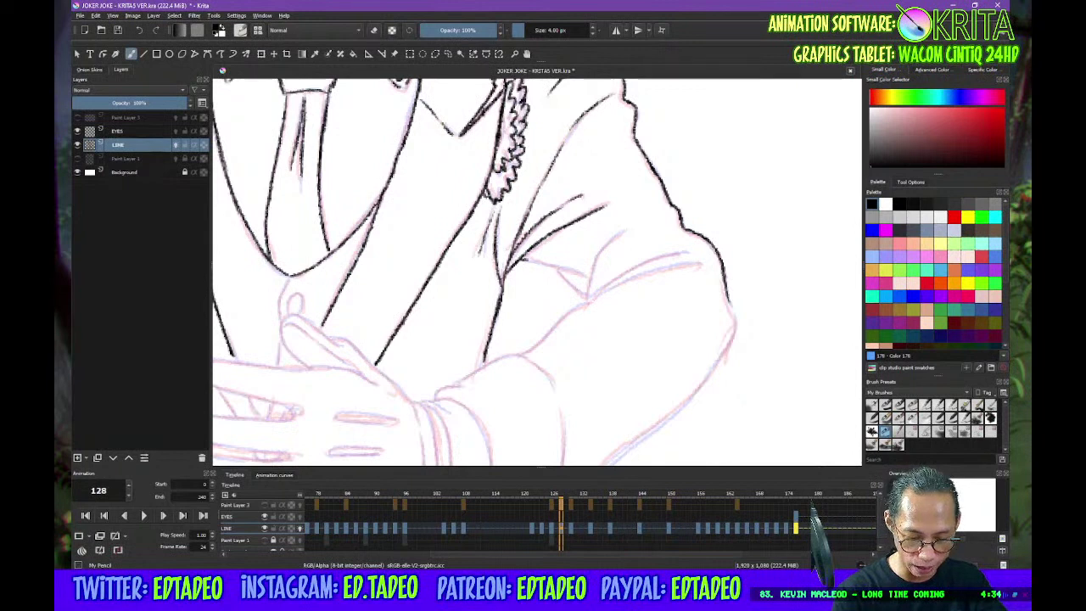
Trace the creases at the right inner elbow and the upper edge of the forearm with its fold lines
mouse_move(520, 260)
mouse_down()
mouse_move(585, 277)
mouse_move(577, 289)
mouse_move(589, 297)
mouse_up()
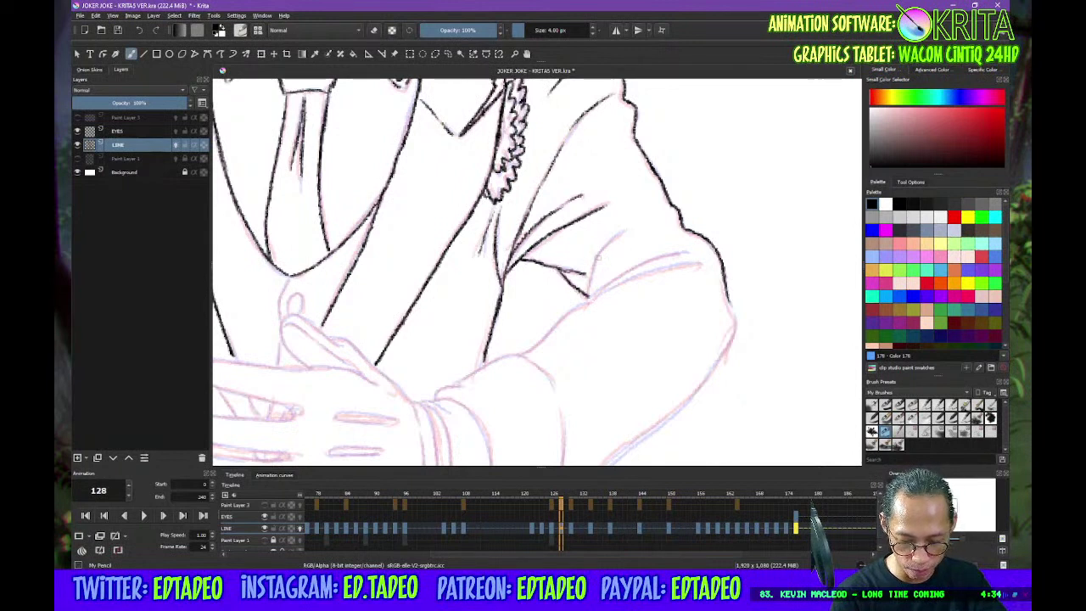
drag(598, 253, 589, 299)
drag(624, 233, 598, 255)
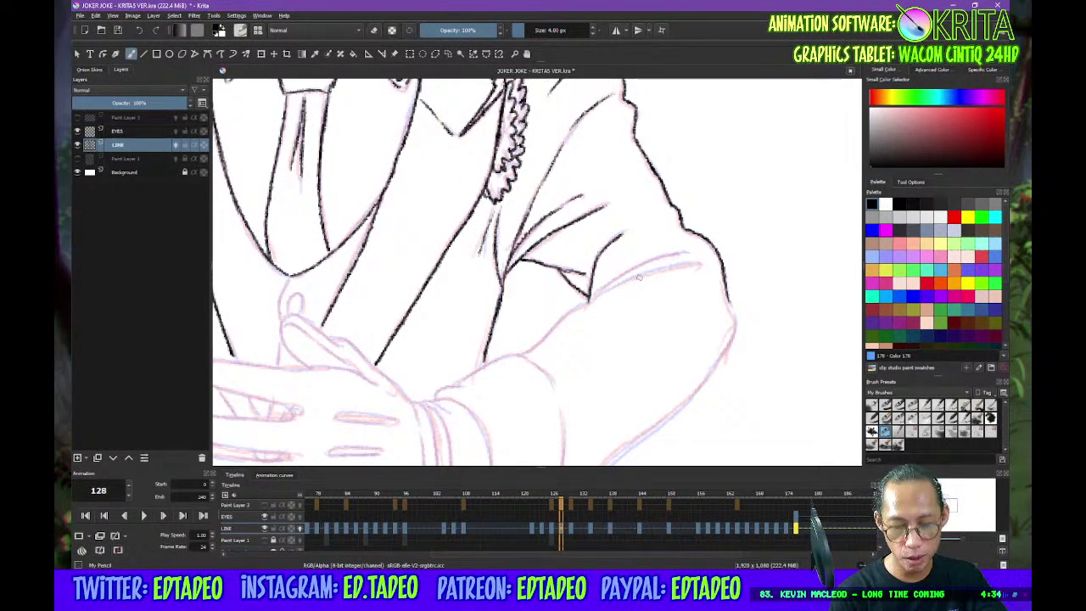
mouse_move(519, 355)
mouse_down()
mouse_move(597, 295)
mouse_move(703, 262)
mouse_up()
drag(594, 297, 683, 253)
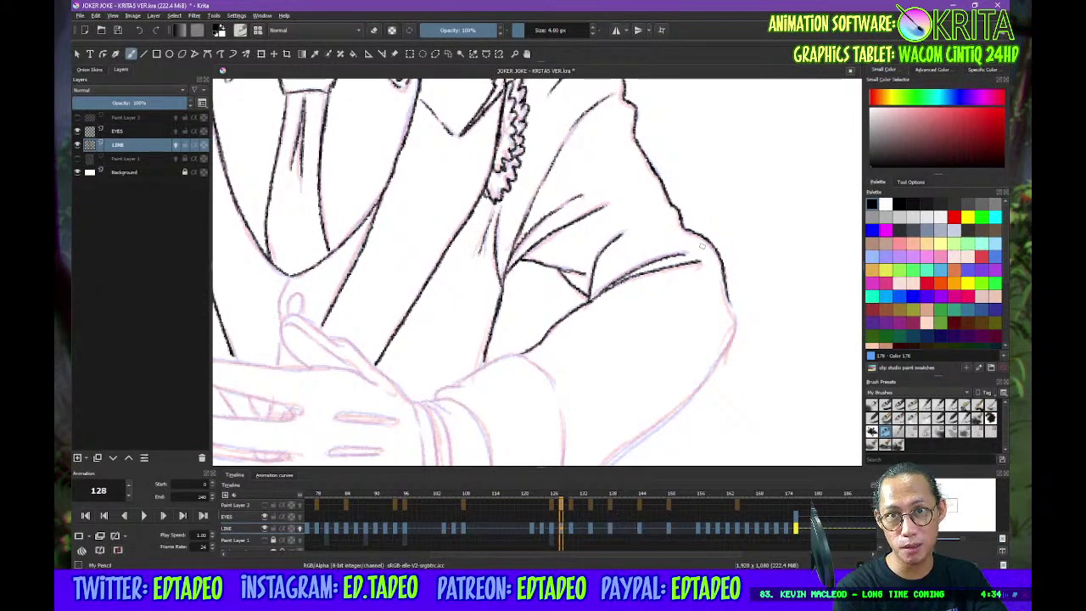
Trace the right jacket cuff with its seam, opening and row of buttons, and the forearm's lower edge up to the elbow
drag(609, 329, 677, 261)
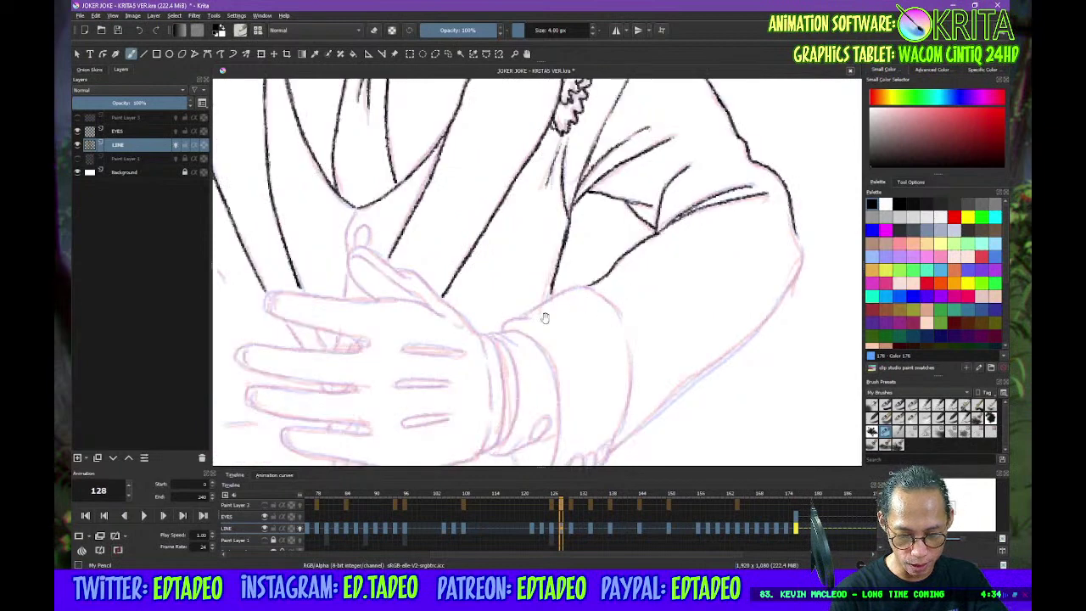
mouse_move(501, 327)
mouse_down()
mouse_move(556, 293)
mouse_move(590, 290)
mouse_move(616, 305)
mouse_up()
drag(638, 366, 653, 284)
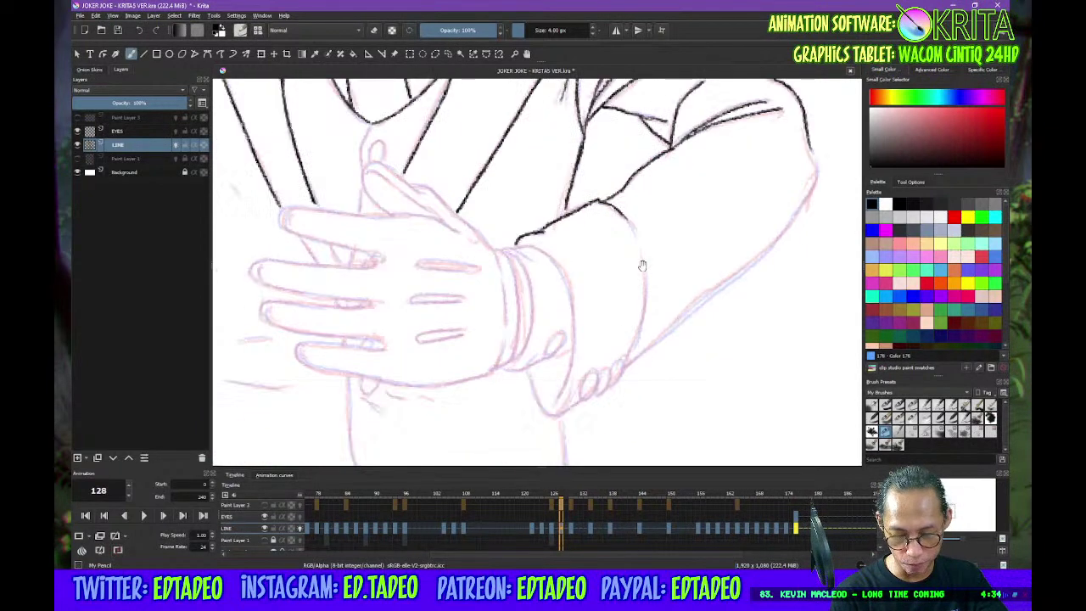
mouse_move(634, 234)
mouse_down()
mouse_move(648, 272)
mouse_move(630, 360)
mouse_up()
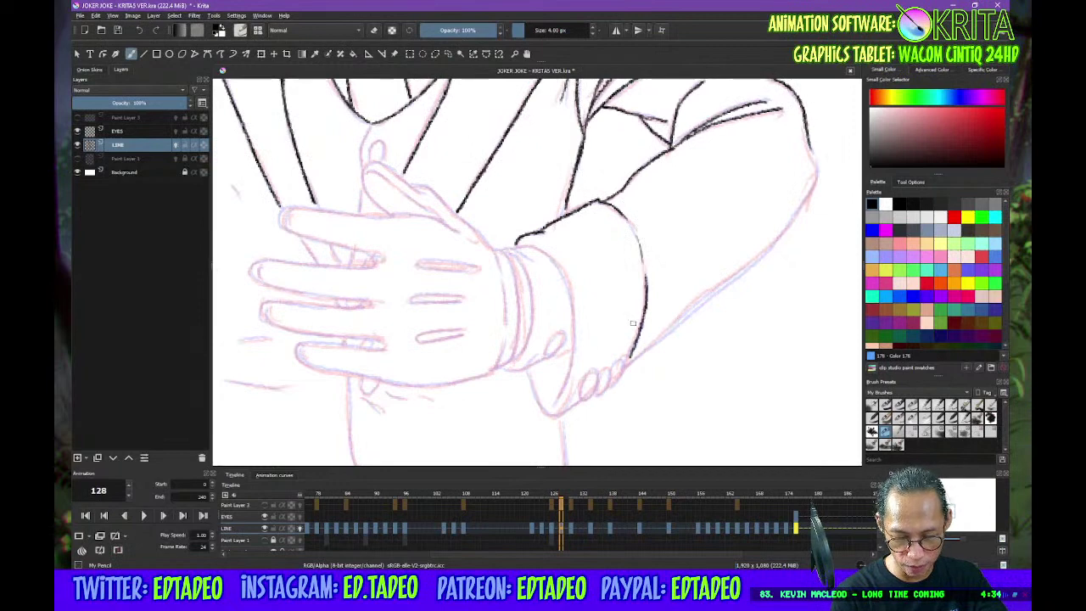
mouse_move(517, 243)
mouse_down()
mouse_move(558, 268)
mouse_move(572, 294)
mouse_move(574, 348)
mouse_move(557, 405)
mouse_up()
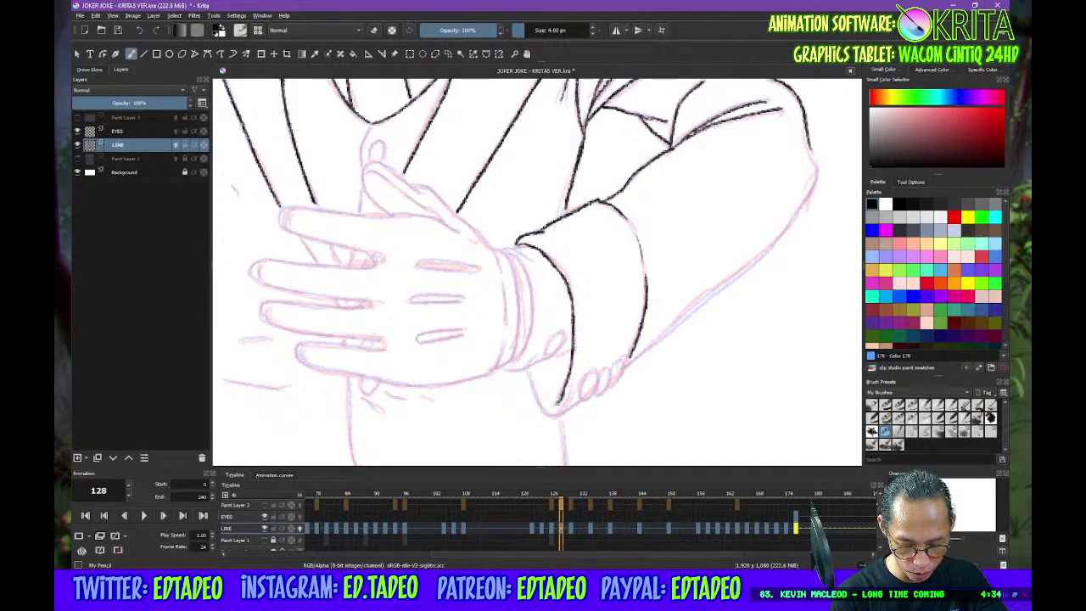
mouse_move(525, 368)
mouse_down()
mouse_move(552, 416)
mouse_move(570, 408)
mouse_move(580, 381)
mouse_move(580, 402)
mouse_move(611, 365)
mouse_move(626, 358)
mouse_move(621, 376)
mouse_move(755, 256)
mouse_up()
mouse_move(806, 168)
mouse_down()
mouse_move(820, 175)
mouse_move(796, 217)
mouse_move(741, 272)
mouse_up()
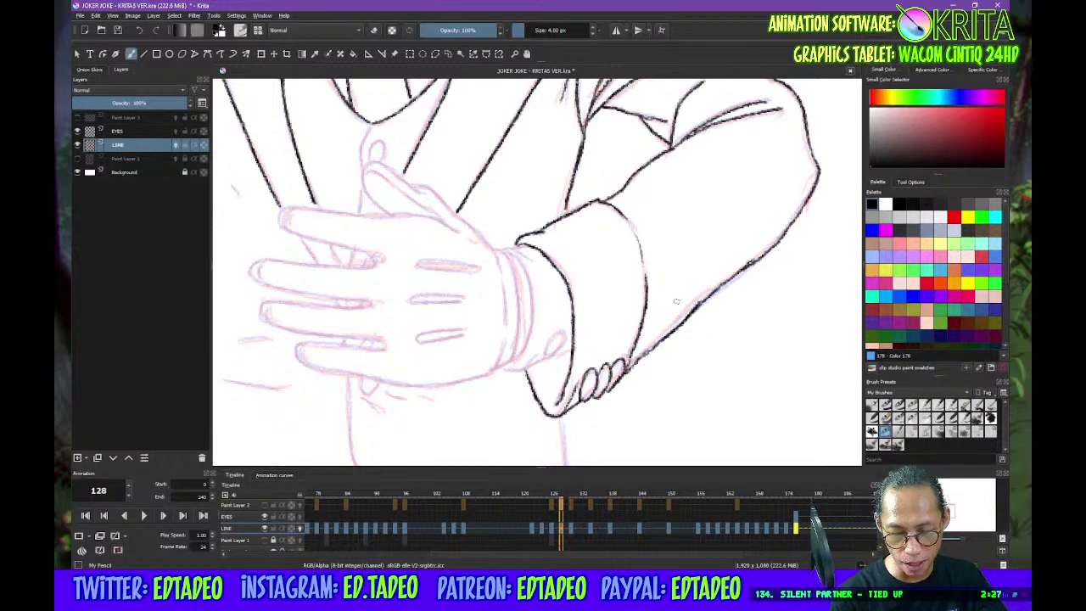
Trace the glove's wrist bands and the shirt cuff with its oval button inside the right sleeve opening
drag(543, 289, 587, 285)
mouse_move(544, 248)
mouse_down()
mouse_move(569, 323)
mouse_move(550, 370)
mouse_up()
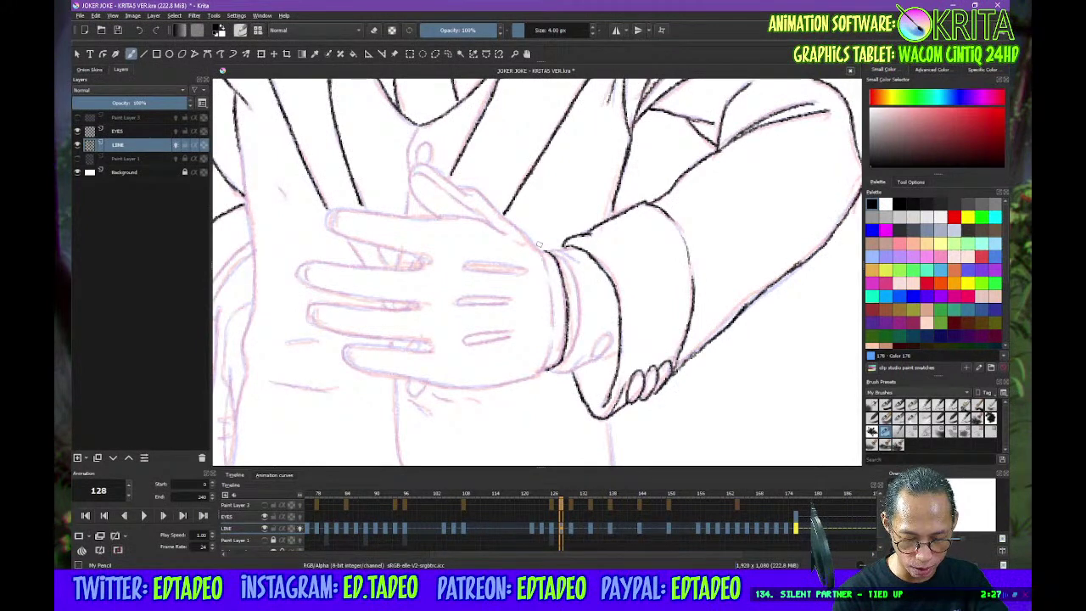
mouse_move(538, 243)
mouse_down()
mouse_move(554, 331)
mouse_move(541, 375)
mouse_move(569, 266)
mouse_move(579, 309)
mouse_move(569, 356)
mouse_move(613, 351)
mouse_up()
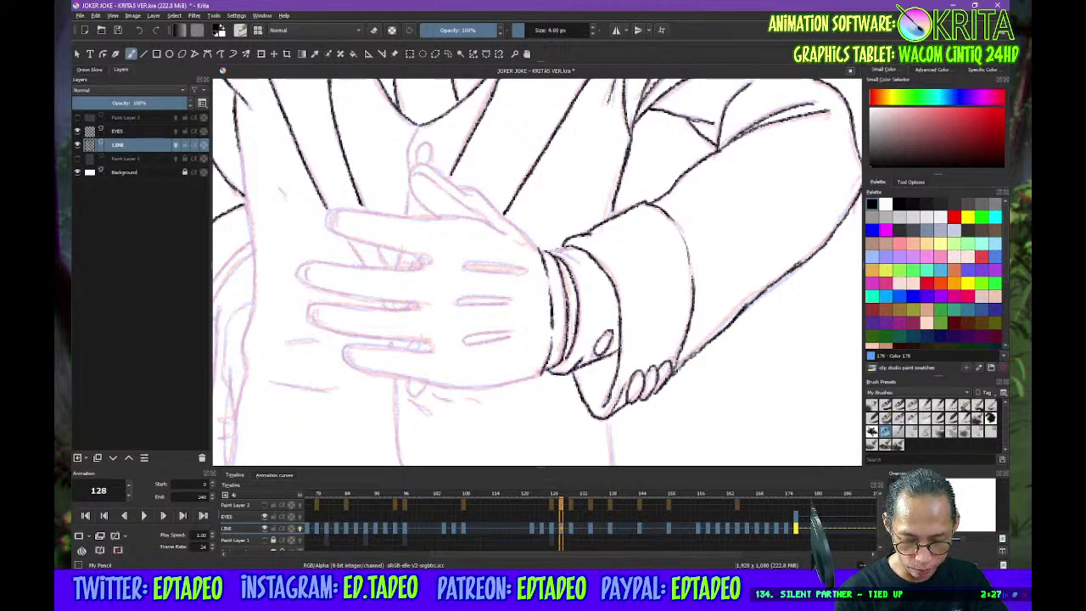
Trace the thumb of the gloved hand on the belly, from its tip back to the wrist
drag(546, 288, 618, 319)
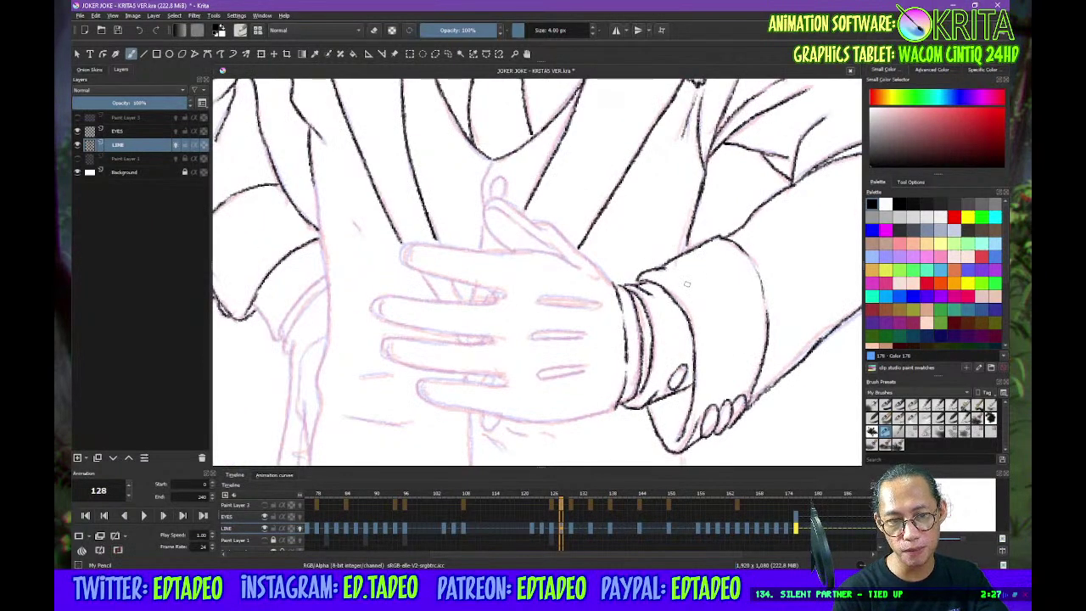
drag(652, 270, 527, 245)
mouse_move(543, 196)
mouse_down()
mouse_move(530, 214)
mouse_move(559, 195)
mouse_move(576, 254)
mouse_move(570, 339)
mouse_up()
drag(541, 199, 561, 290)
drag(530, 246, 565, 301)
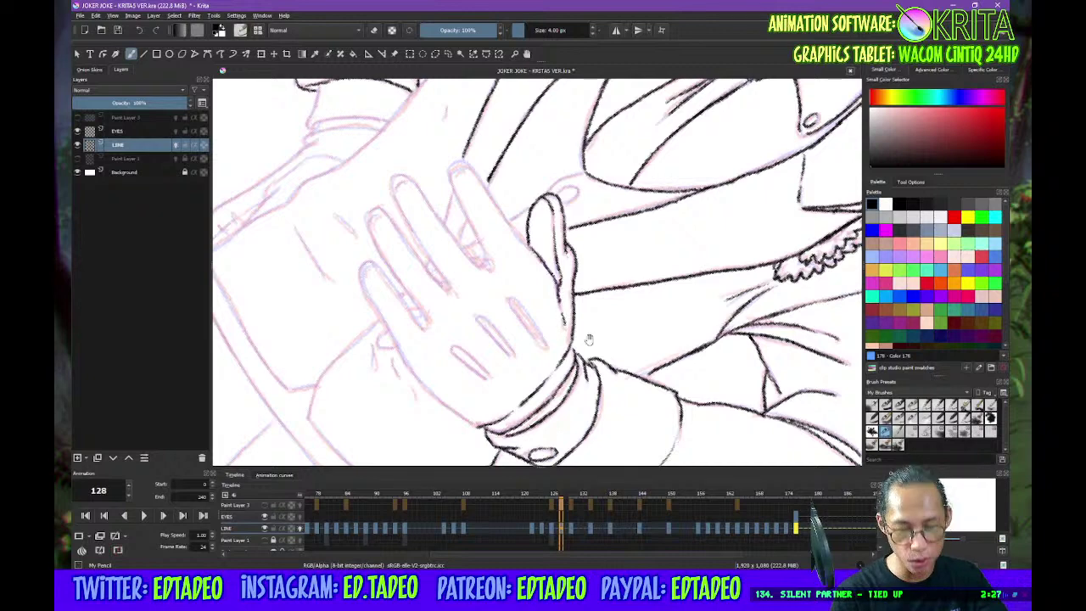
Trace the four glove fingers and the hand's outer edge back to the wrist
drag(589, 340, 679, 212)
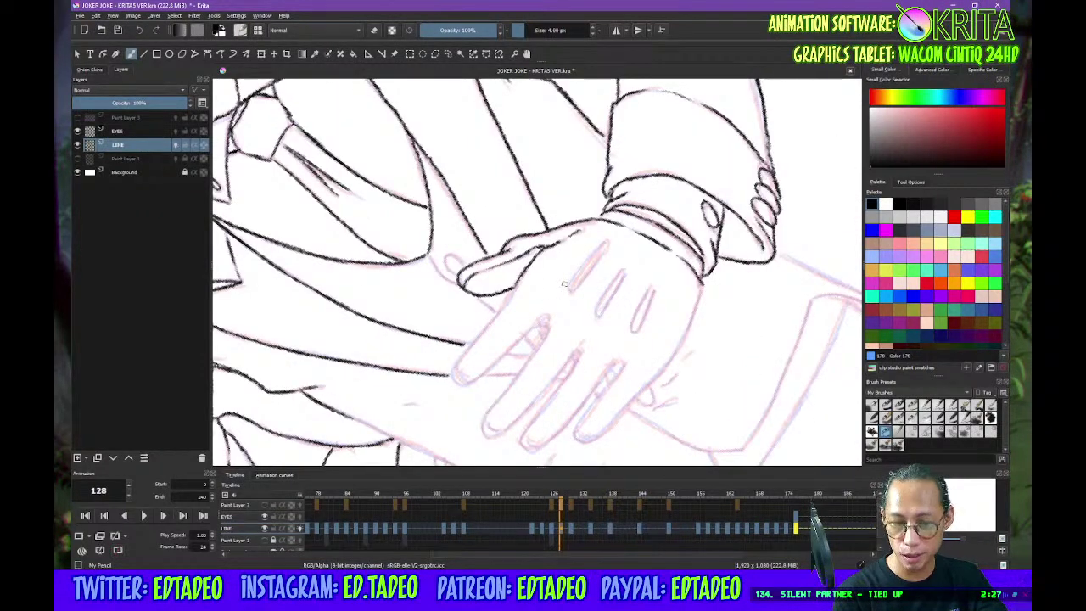
mouse_move(441, 260)
mouse_down()
mouse_move(479, 337)
mouse_move(452, 376)
mouse_move(468, 387)
mouse_move(536, 326)
mouse_up()
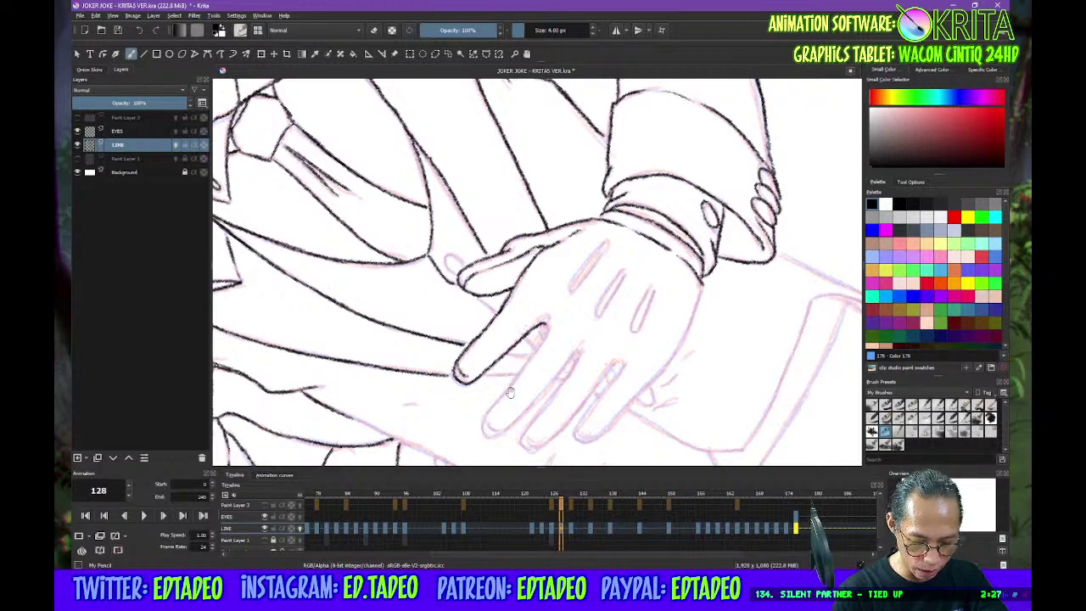
drag(521, 388, 566, 283)
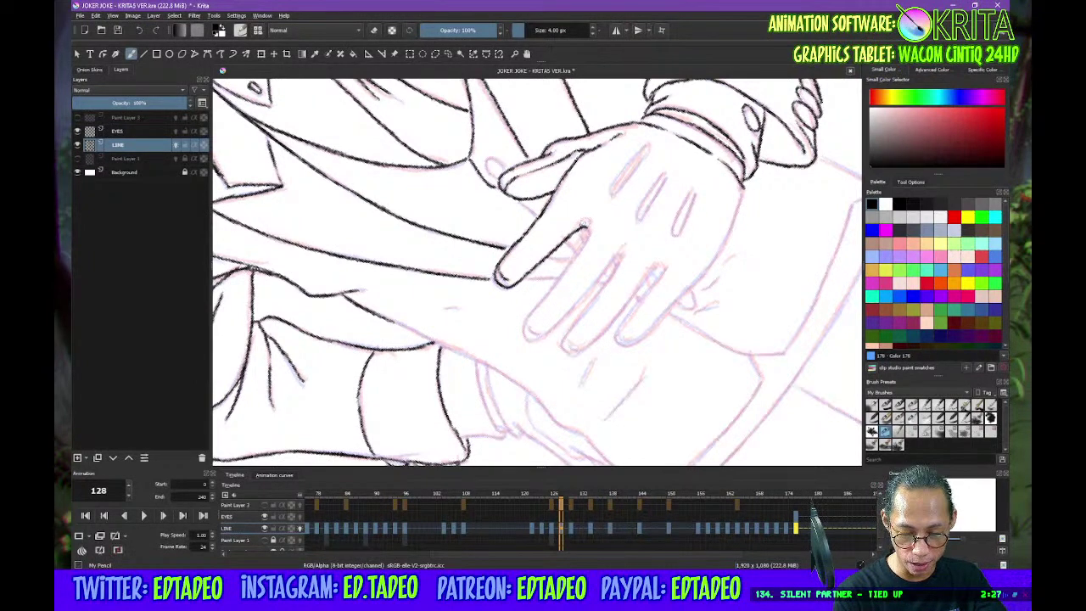
mouse_move(588, 227)
mouse_down()
mouse_move(526, 336)
mouse_move(560, 322)
mouse_up()
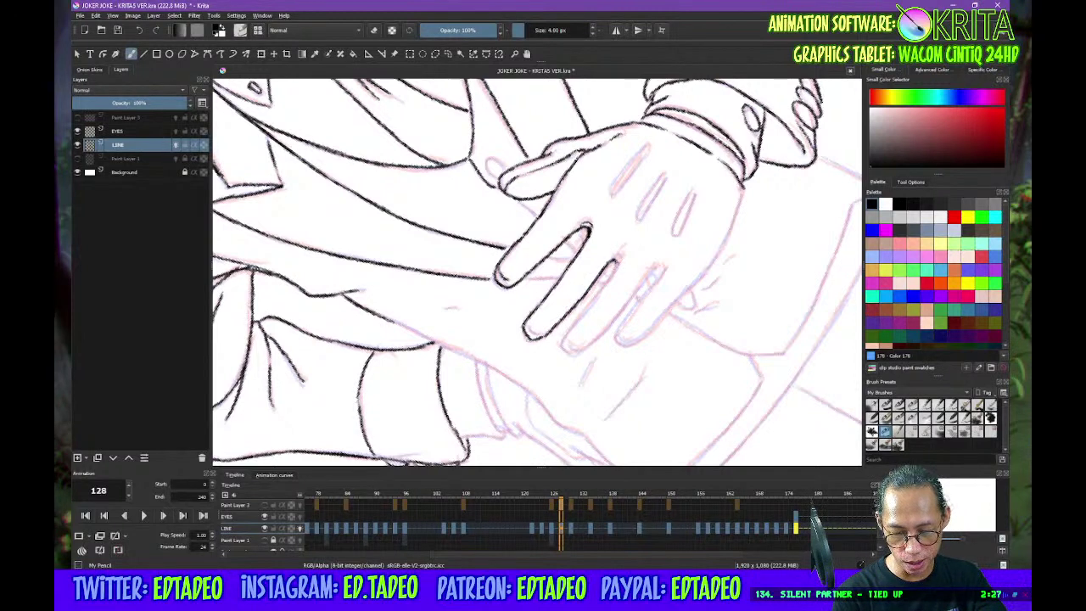
drag(618, 261, 561, 342)
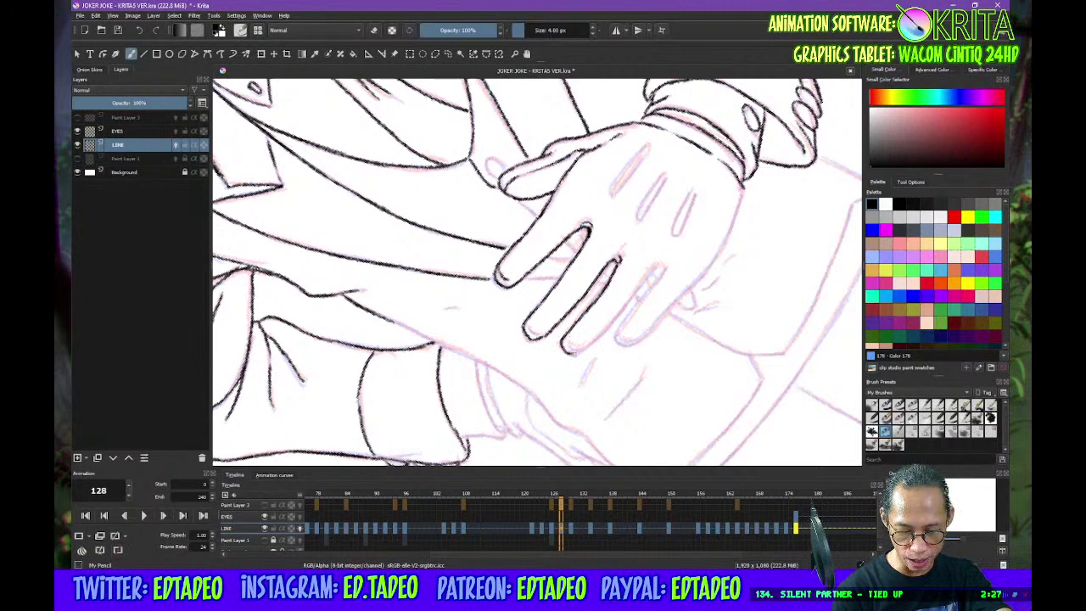
mouse_move(574, 355)
mouse_down()
mouse_move(659, 268)
mouse_move(619, 344)
mouse_move(652, 326)
mouse_up()
drag(645, 333, 706, 271)
mouse_move(742, 184)
mouse_down()
mouse_move(735, 222)
mouse_move(708, 263)
mouse_up()
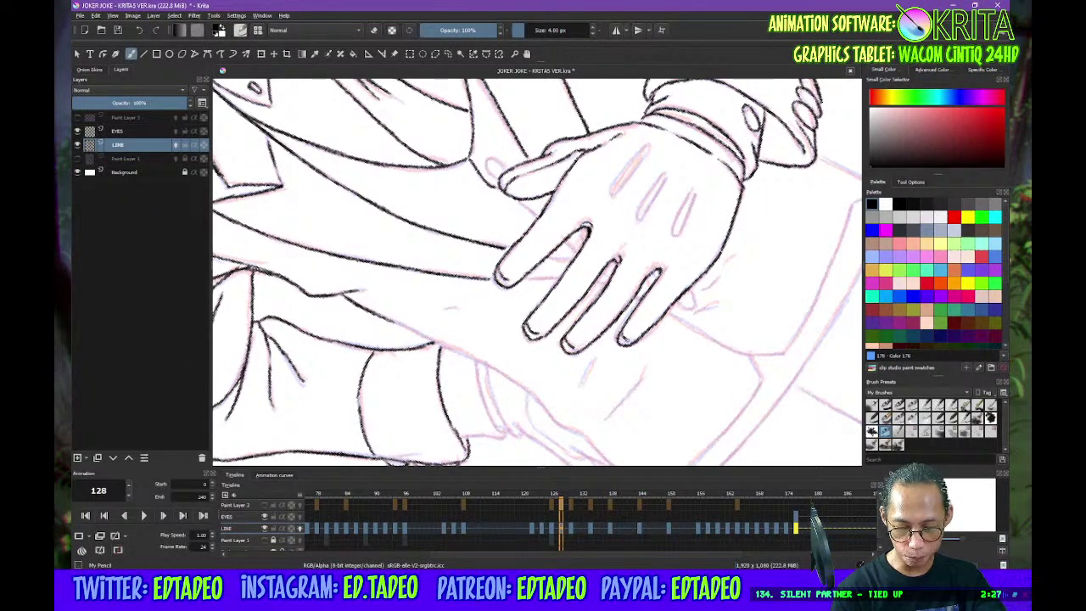
Draw the three narrow seam loops on the back of the glove
mouse_move(633, 164)
mouse_down()
mouse_move(614, 238)
mouse_move(597, 258)
mouse_up()
drag(625, 222, 594, 266)
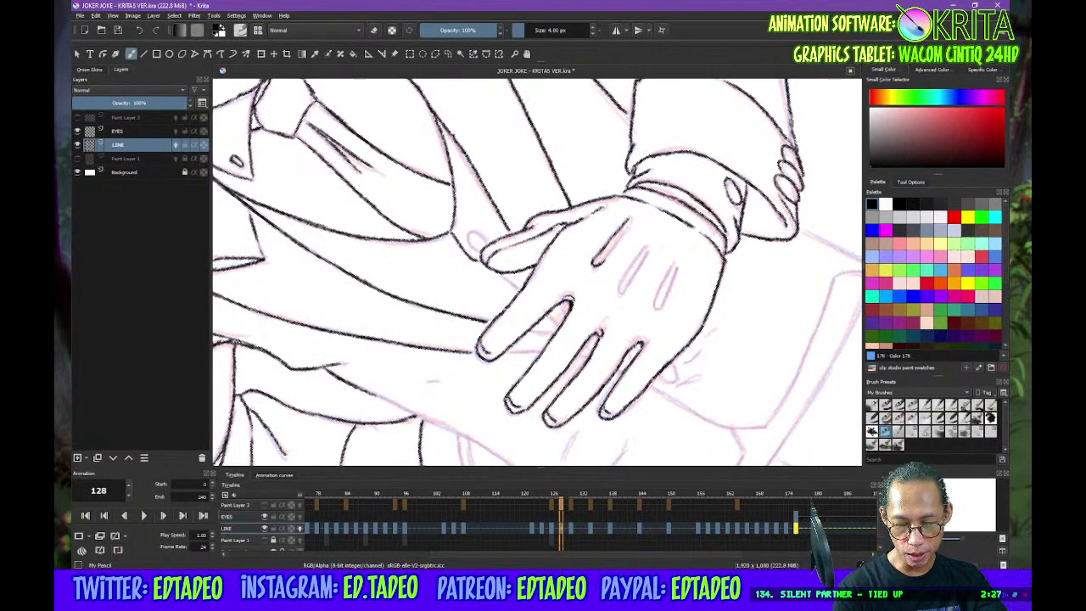
mouse_move(629, 221)
mouse_down()
mouse_move(599, 262)
mouse_move(621, 285)
mouse_up()
drag(646, 248, 623, 294)
drag(643, 248, 626, 290)
mouse_move(677, 263)
mouse_down()
mouse_move(654, 303)
mouse_move(662, 311)
mouse_move(672, 283)
mouse_move(667, 297)
mouse_up()
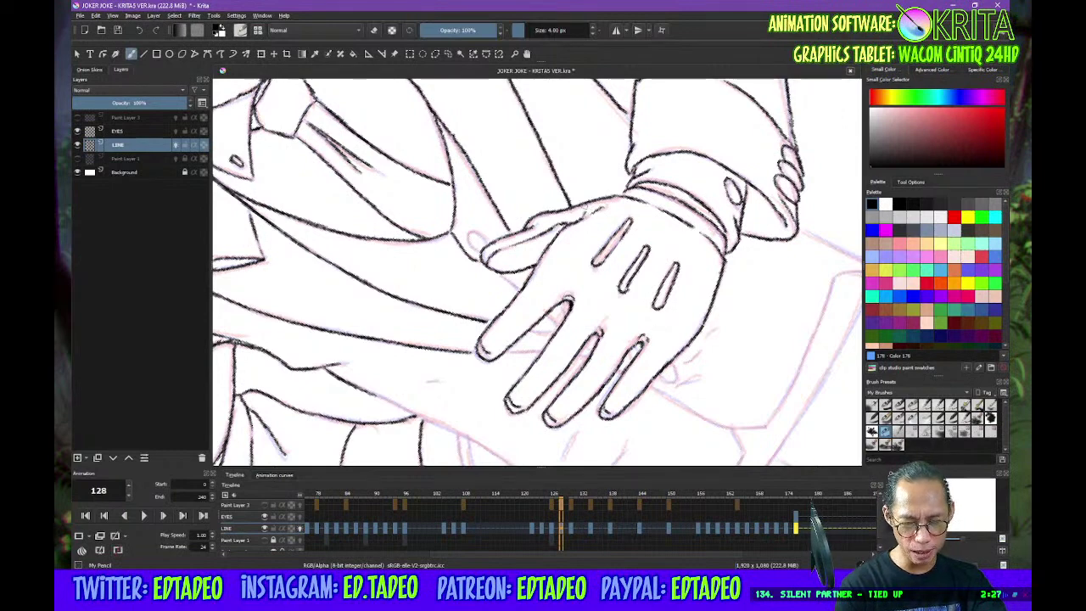
Trace the vest's opening edge and button above the thumb, and the lapel lines visible between the upper fingers
drag(648, 325, 579, 360)
drag(535, 227, 536, 255)
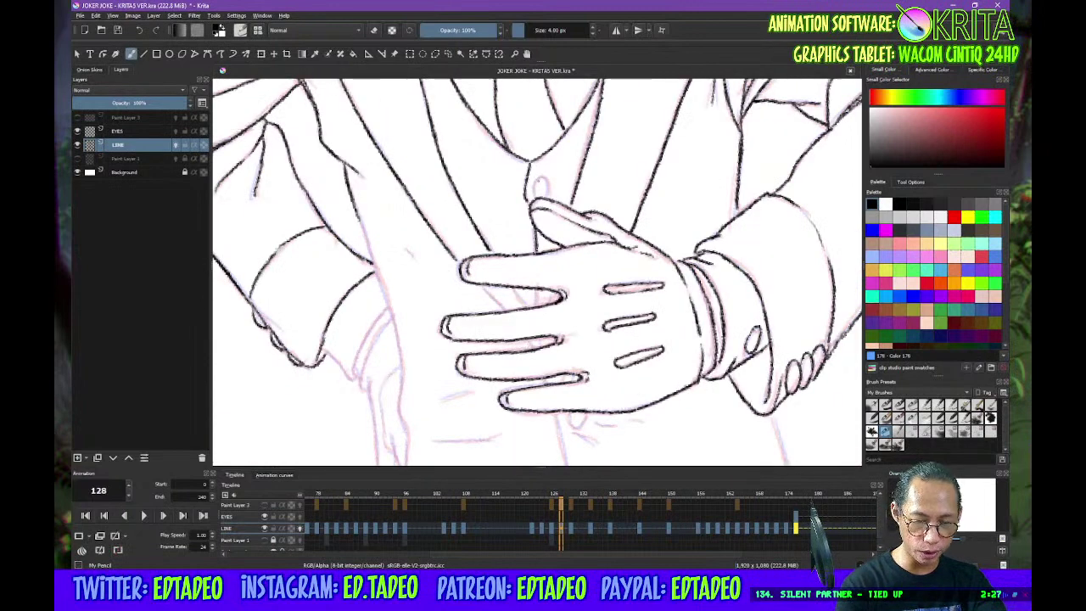
mouse_move(534, 178)
mouse_down()
mouse_move(536, 197)
mouse_move(548, 183)
mouse_up()
mouse_move(493, 248)
mouse_down()
mouse_move(526, 303)
mouse_move(493, 299)
mouse_move(556, 299)
mouse_up()
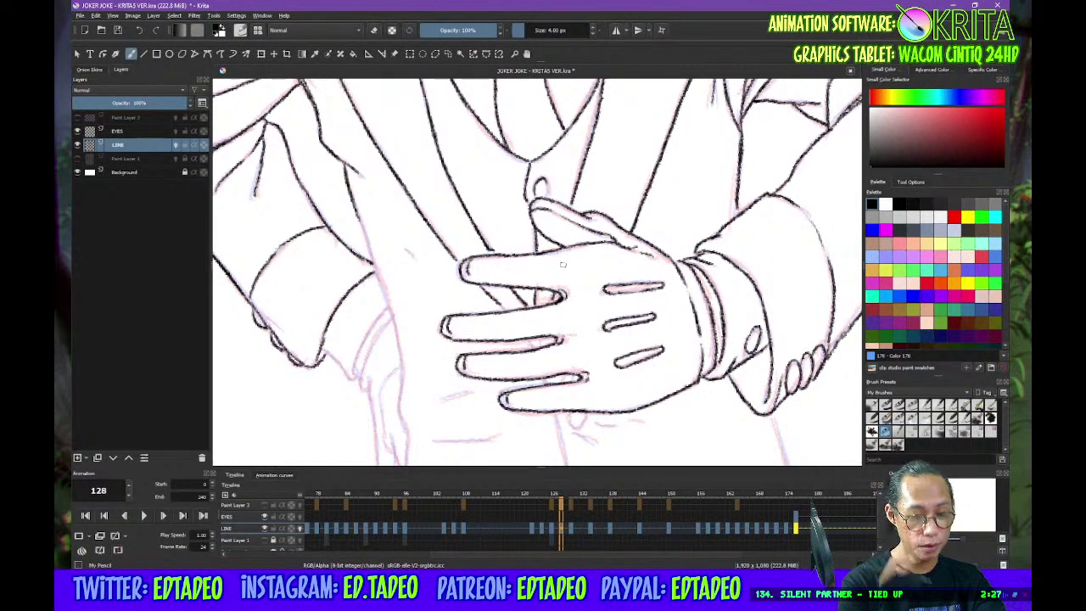
Trace the vest's left side edge and the left wrist's cuff bands with the gloved hand beside the hip
mouse_move(360, 219)
mouse_down()
mouse_move(393, 354)
mouse_move(435, 373)
mouse_move(461, 324)
mouse_move(467, 248)
mouse_move(452, 269)
mouse_move(459, 297)
mouse_up()
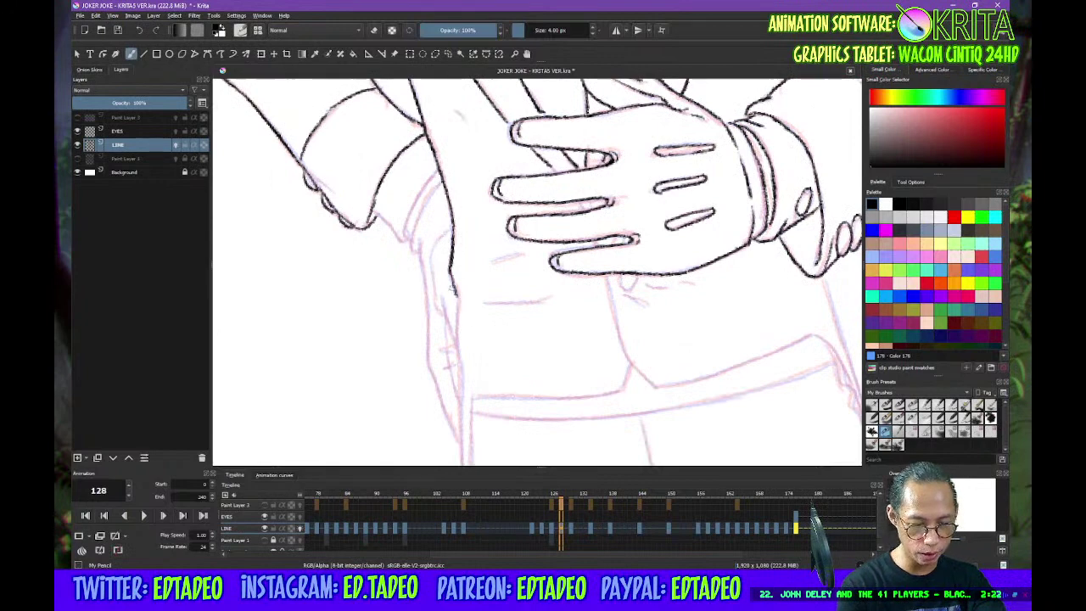
mouse_move(370, 211)
mouse_down()
mouse_move(411, 239)
mouse_move(406, 221)
mouse_move(440, 173)
mouse_up()
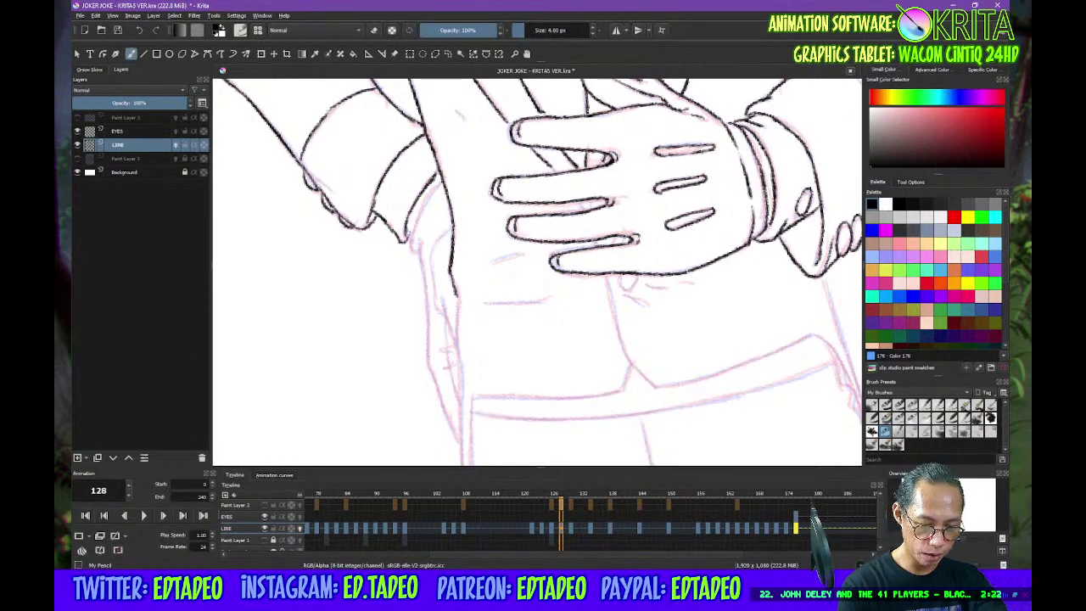
drag(405, 244, 443, 180)
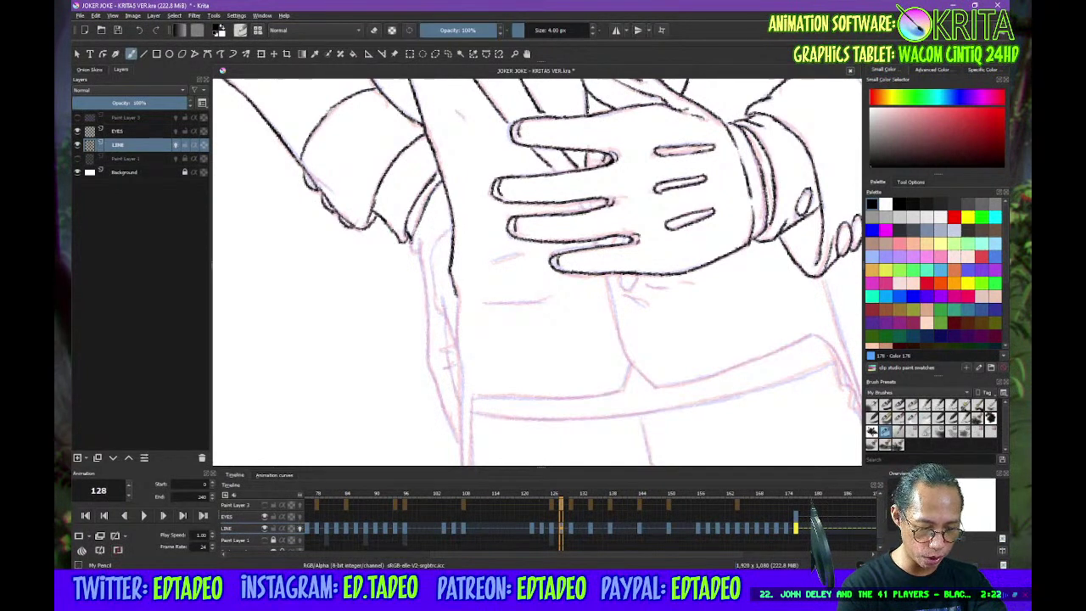
mouse_move(409, 252)
mouse_down()
mouse_move(428, 299)
mouse_move(429, 285)
mouse_move(438, 299)
mouse_move(431, 215)
mouse_up()
mouse_move(413, 174)
mouse_down()
mouse_move(417, 260)
mouse_move(443, 340)
mouse_up()
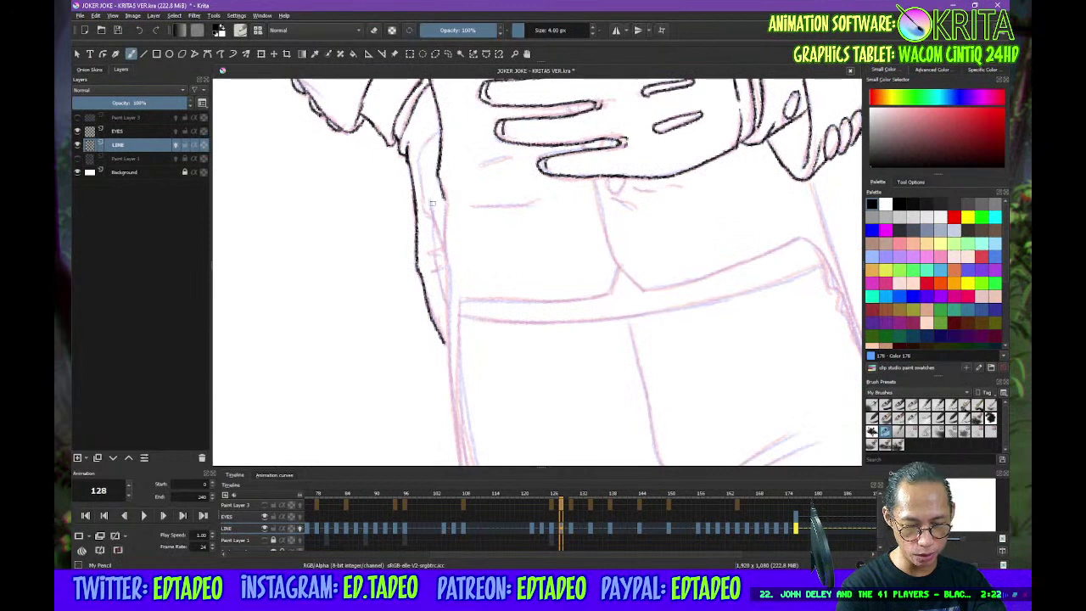
mouse_move(424, 155)
mouse_down()
mouse_move(434, 136)
mouse_move(424, 197)
mouse_move(445, 249)
mouse_up()
Trace the outer contour of the left hip and leg from the vest's side down to the canvas edge
mouse_move(441, 193)
mouse_down()
mouse_move(452, 294)
mouse_move(463, 302)
mouse_up()
drag(510, 339, 514, 235)
mouse_move(451, 193)
mouse_down()
mouse_move(461, 322)
mouse_move(526, 289)
mouse_up()
drag(439, 210, 468, 362)
drag(461, 324, 495, 449)
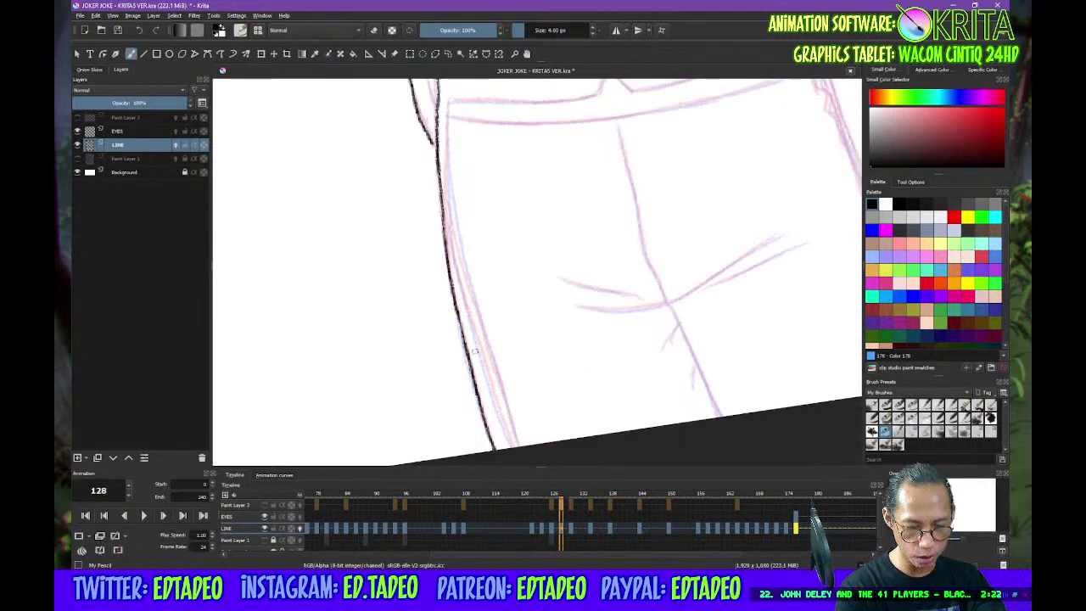
Trace the inner line beside the left leg contour, from the vest's hem corner down to the canvas edge
mouse_move(453, 200)
mouse_down()
mouse_move(471, 353)
mouse_move(449, 243)
mouse_up()
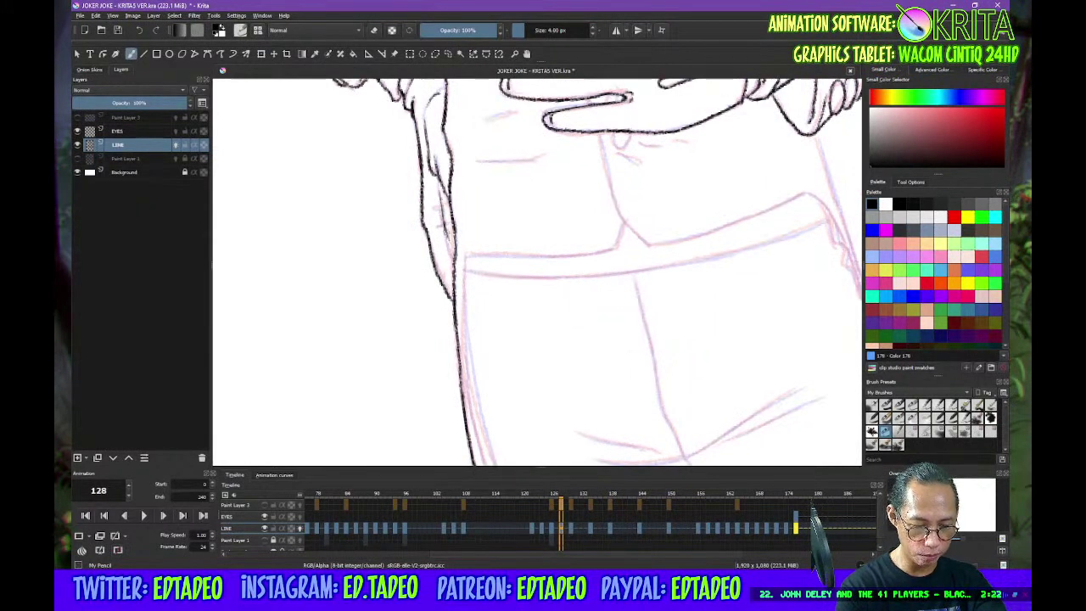
mouse_move(434, 204)
mouse_down()
mouse_move(484, 378)
mouse_move(446, 184)
mouse_move(475, 340)
mouse_up()
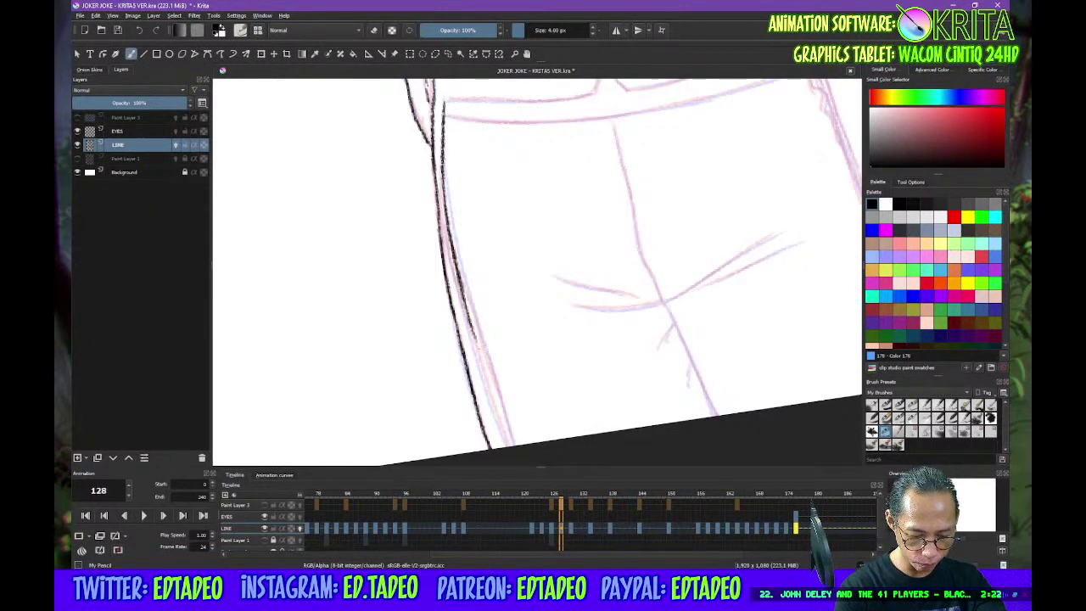
drag(463, 290, 508, 446)
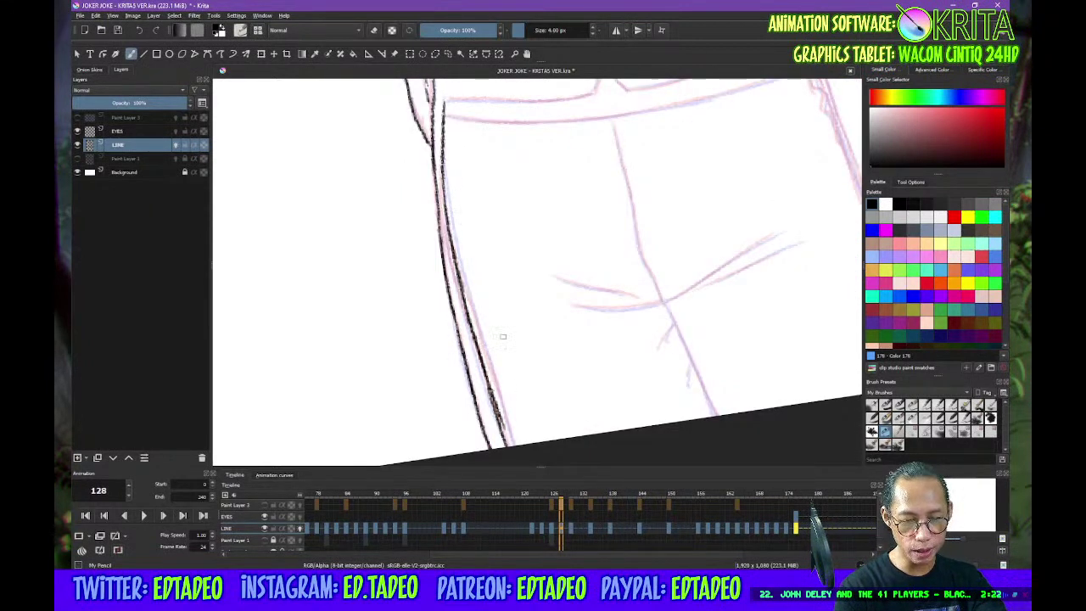
drag(443, 124, 450, 213)
drag(445, 177, 510, 443)
Trace the vest's centre edge below and between the lower fingers, and the two short creases left of the hand
drag(513, 309, 518, 435)
drag(545, 310, 526, 429)
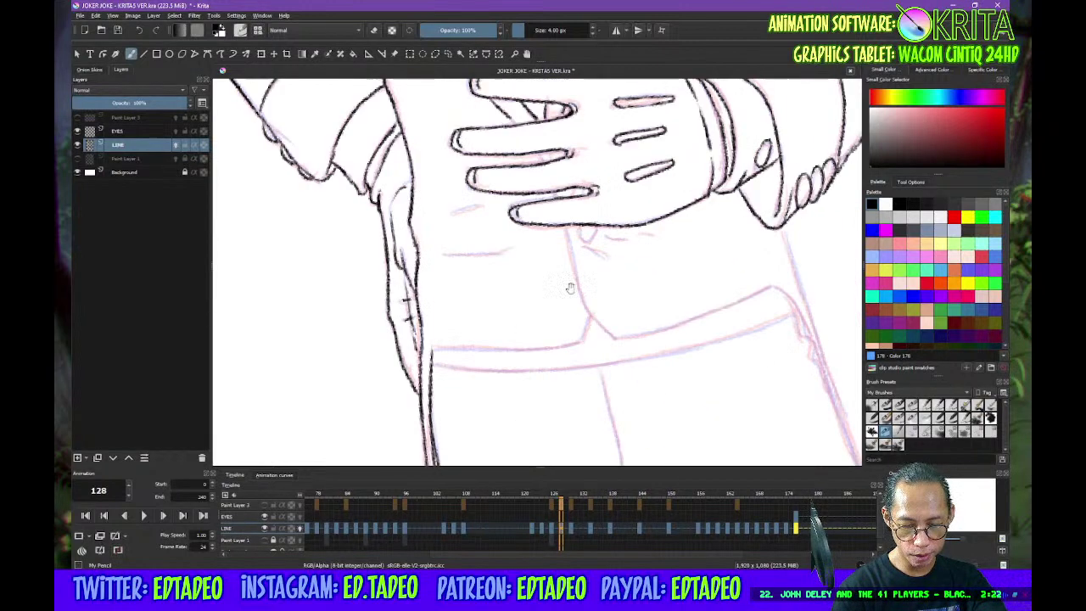
drag(562, 226, 573, 266)
drag(544, 199, 594, 190)
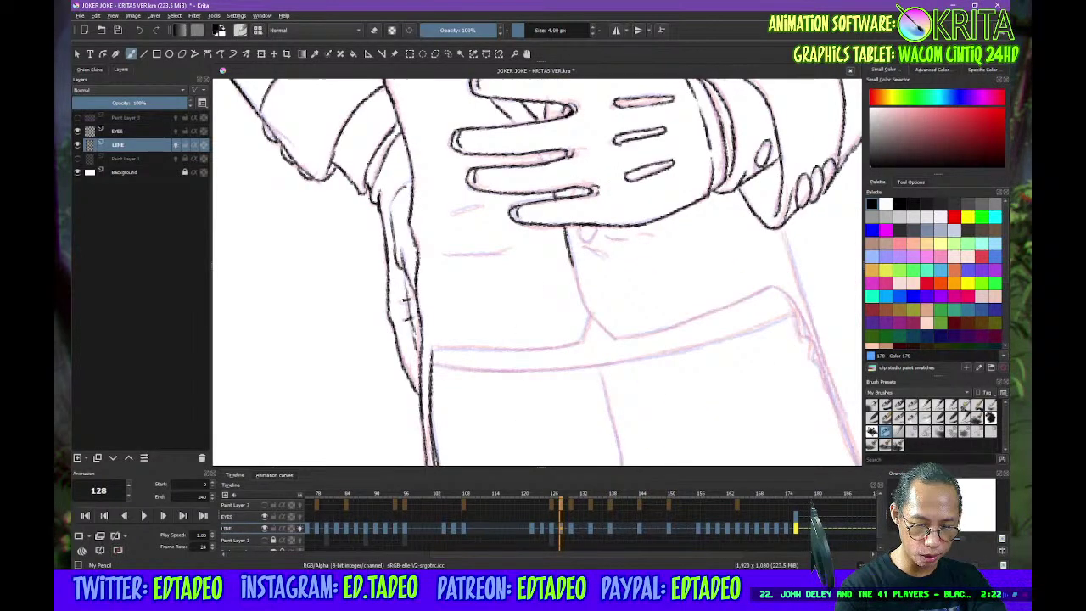
drag(540, 161, 574, 153)
drag(454, 211, 487, 207)
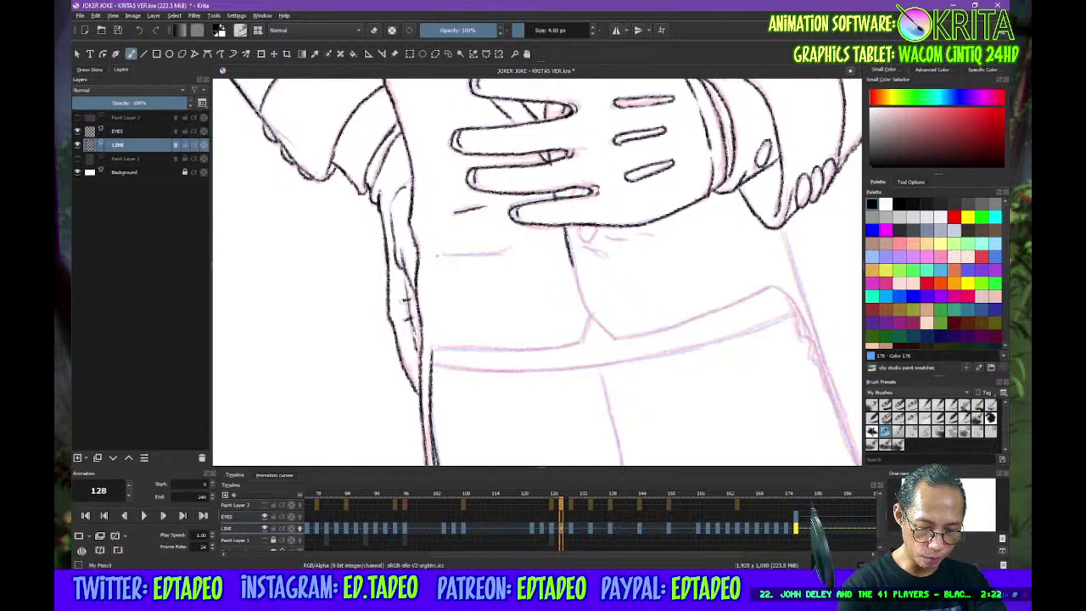
drag(440, 253, 506, 252)
Trace the vest's left hem with its pointed corner and finish the centre edge down to the overlapping flap
mouse_move(431, 349)
mouse_down()
mouse_move(584, 344)
mouse_move(591, 322)
mouse_move(654, 298)
mouse_move(577, 325)
mouse_up()
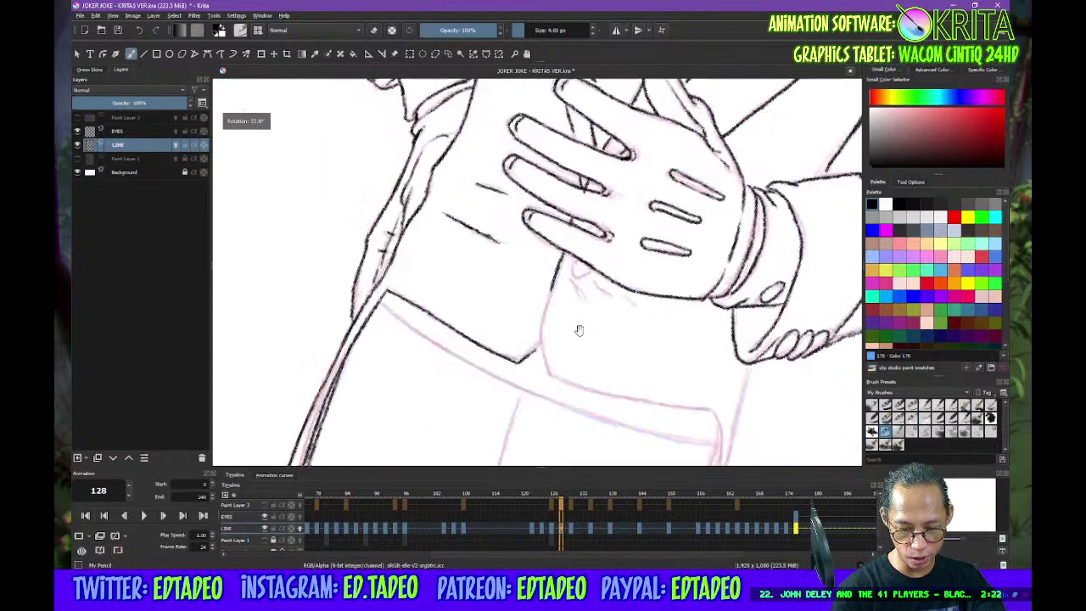
mouse_move(553, 285)
mouse_down()
mouse_move(540, 346)
mouse_move(549, 375)
mouse_up()
drag(664, 337, 591, 282)
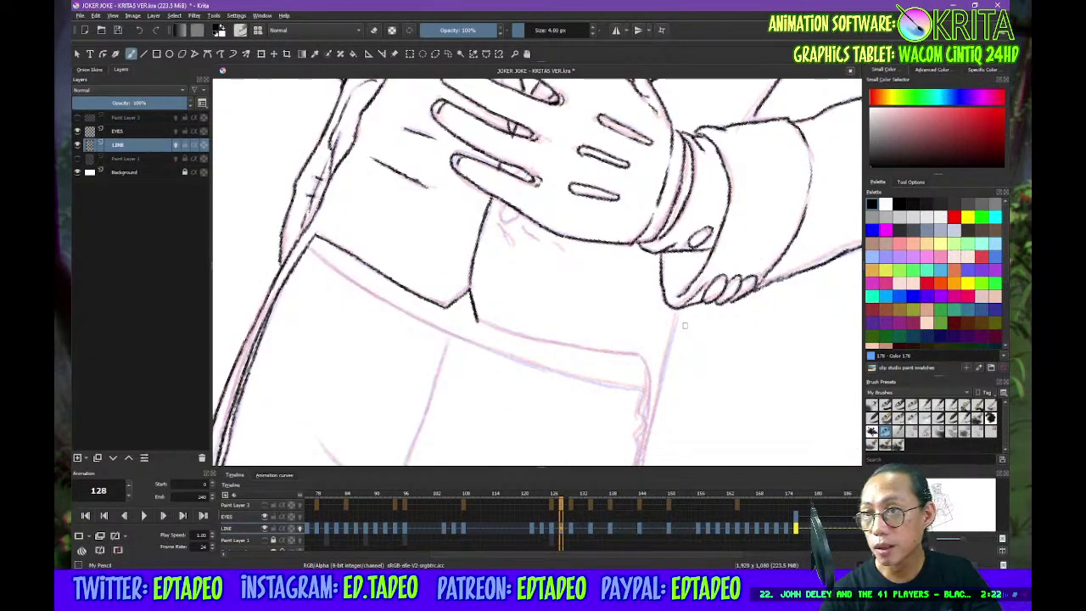
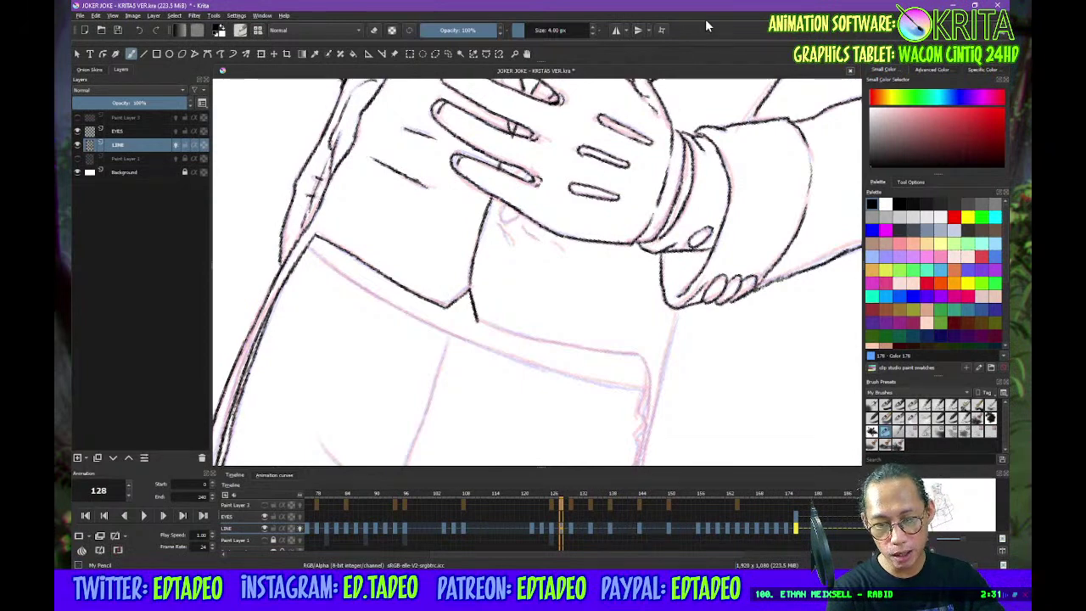
Trace the small button and crease below the gloved hand, and the hem of the vest's right flap
mouse_move(616, 149)
mouse_down()
mouse_move(614, 343)
mouse_move(671, 294)
mouse_move(673, 260)
mouse_up()
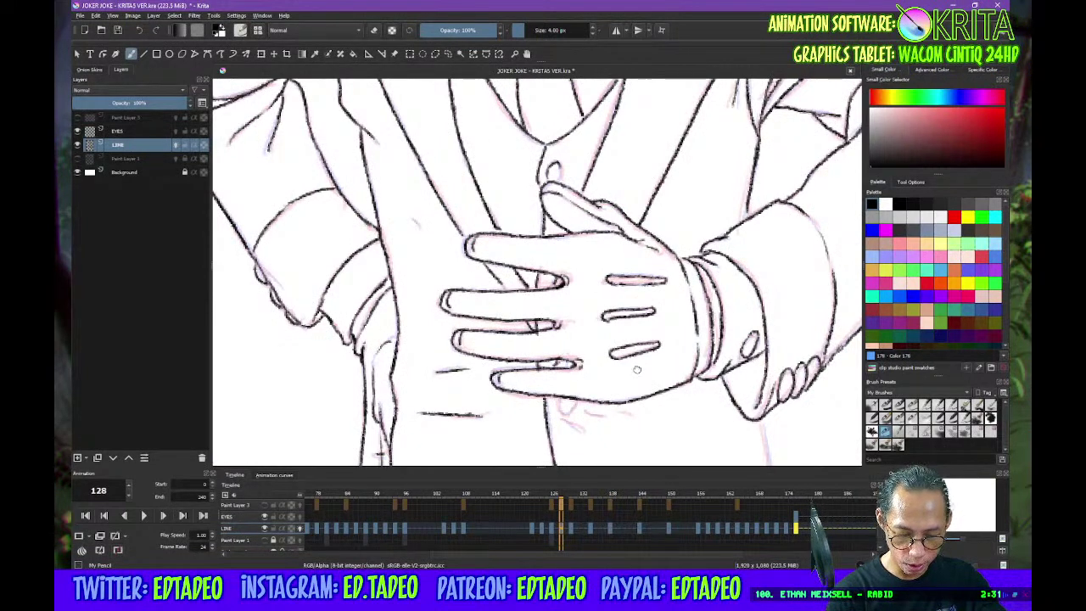
drag(583, 311, 577, 202)
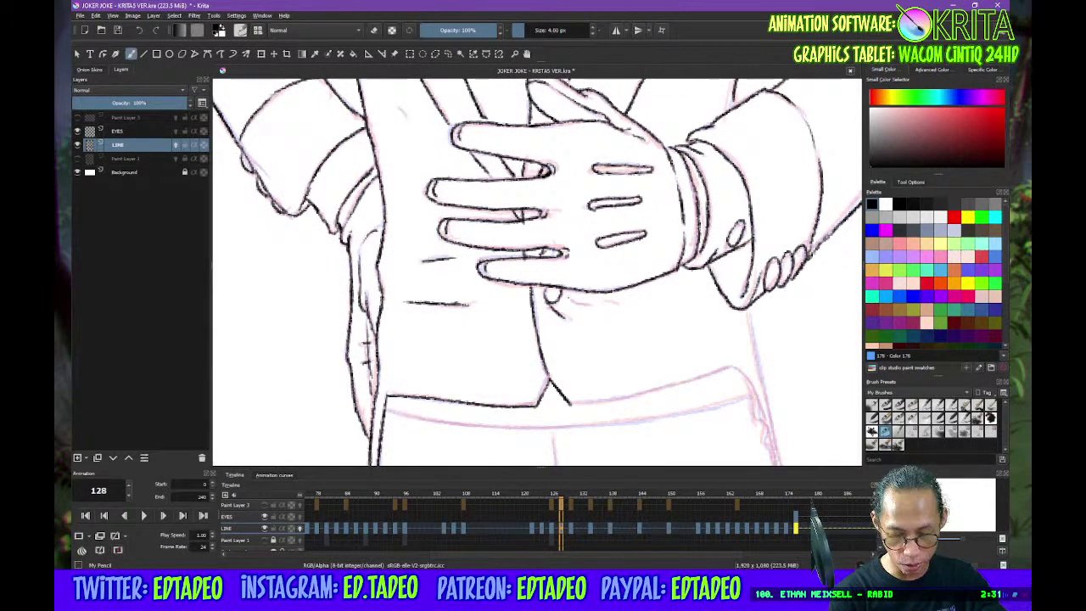
mouse_move(637, 381)
mouse_down()
mouse_move(655, 369)
mouse_move(667, 300)
mouse_move(460, 408)
mouse_move(441, 399)
mouse_up()
mouse_move(513, 210)
mouse_down()
mouse_move(535, 336)
mouse_move(553, 372)
mouse_up()
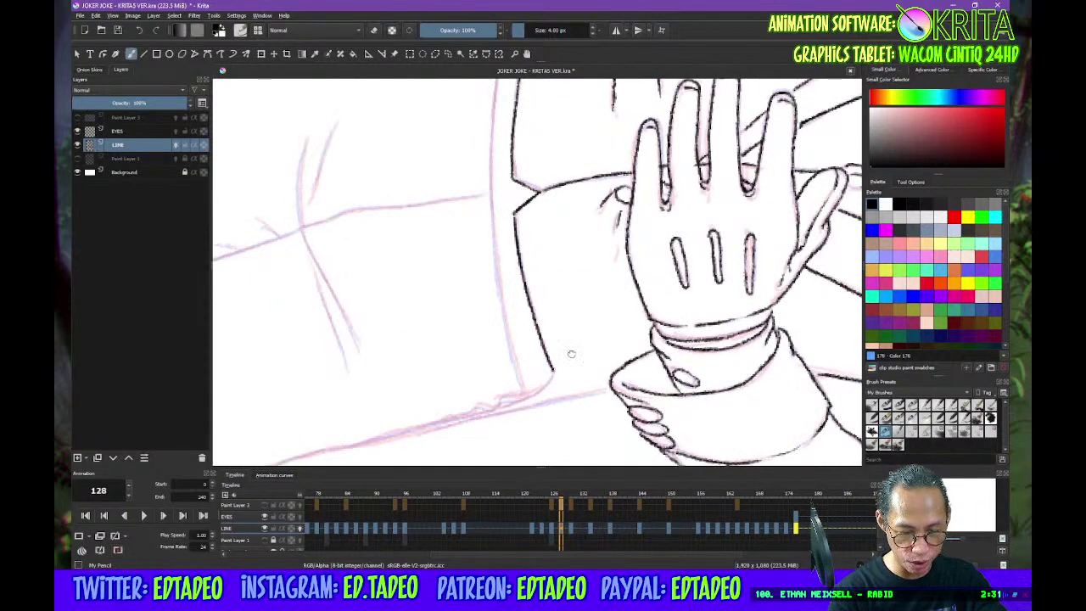
Trace the lower edge of the waistband and the right hip's outline with its wavy folds
drag(533, 253, 577, 358)
mouse_move(551, 136)
mouse_down()
mouse_move(535, 261)
mouse_move(540, 348)
mouse_move(535, 260)
mouse_move(527, 264)
mouse_move(554, 386)
mouse_move(616, 382)
mouse_move(655, 237)
mouse_move(656, 363)
mouse_up()
mouse_move(671, 202)
mouse_down()
mouse_move(661, 404)
mouse_move(657, 228)
mouse_up()
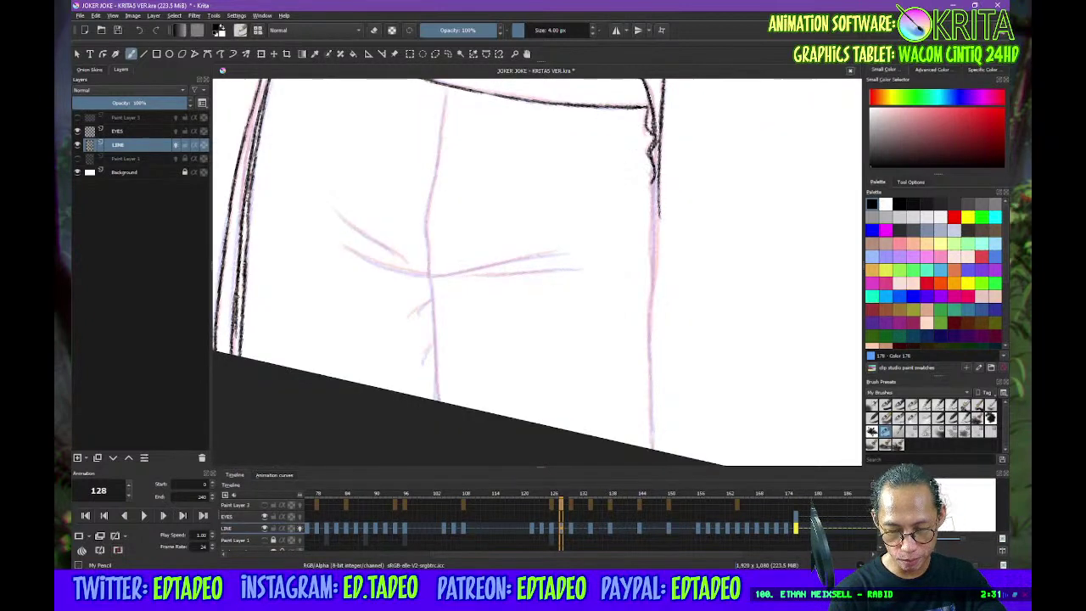
Trace the right leg's outer contour from below the hip folds down to the canvas edge
drag(653, 183, 655, 238)
drag(655, 197, 656, 260)
drag(654, 216, 655, 304)
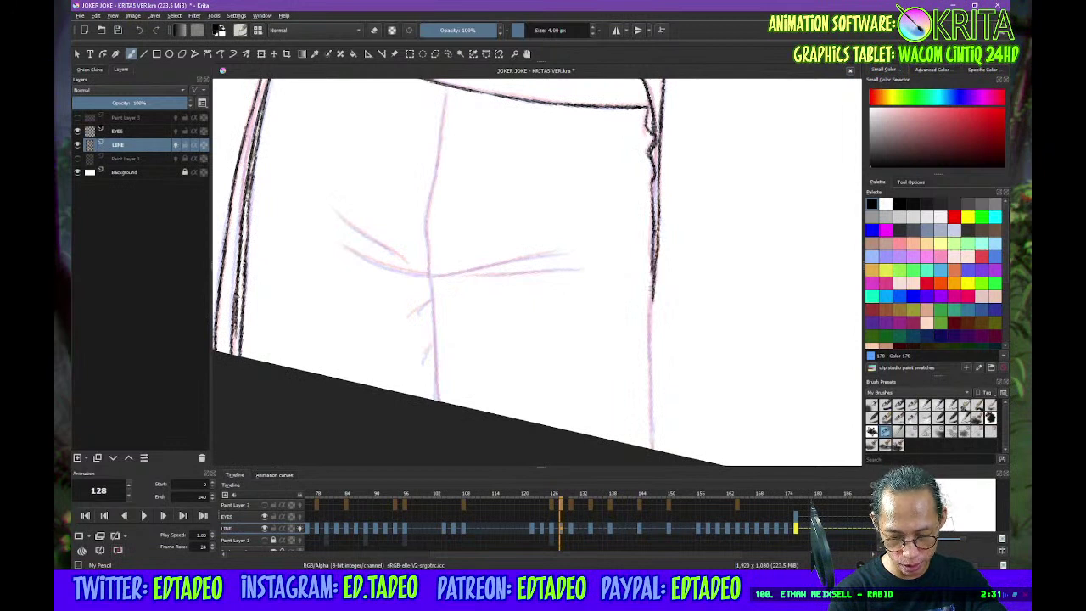
drag(654, 264, 652, 339)
drag(651, 303, 655, 450)
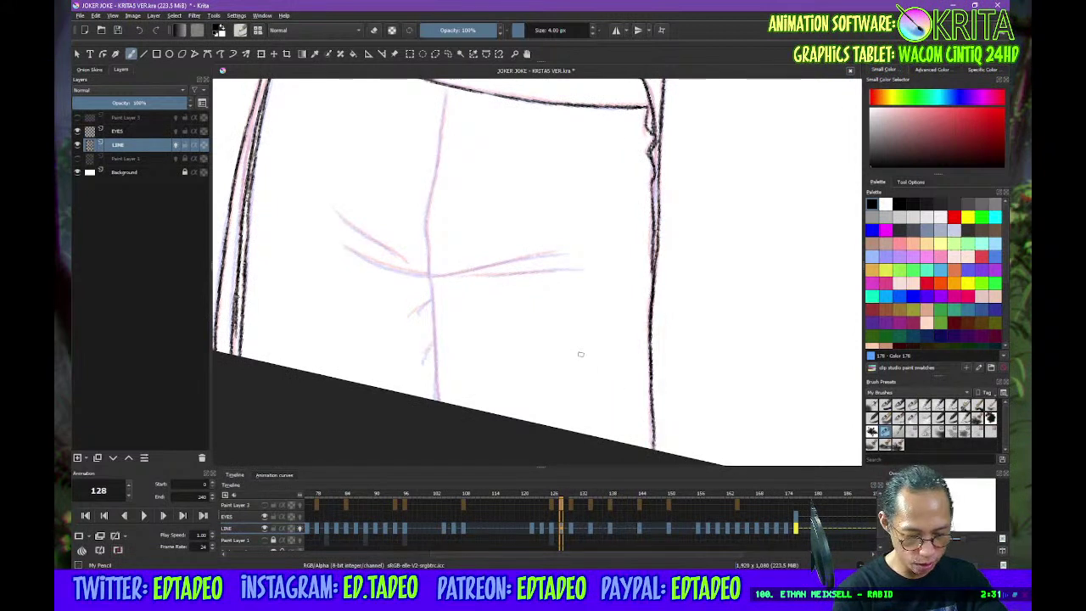
Trace the trousers' centre seam from the canvas edge to the waistband, with the crotch creases and small folds beside it
drag(429, 275, 438, 399)
drag(519, 297, 477, 473)
mouse_move(445, 202)
mouse_down()
mouse_move(472, 295)
mouse_move(548, 366)
mouse_up()
drag(497, 324, 565, 412)
drag(543, 360, 567, 389)
drag(469, 181, 472, 259)
mouse_move(420, 297)
mouse_down()
mouse_move(456, 305)
mouse_move(394, 336)
mouse_up()
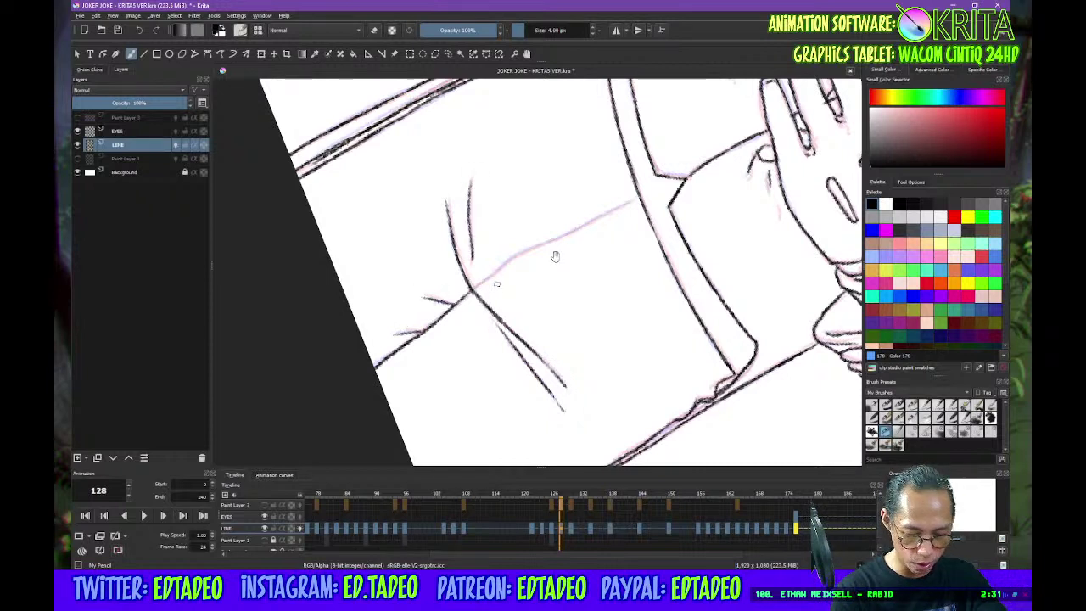
drag(553, 250, 519, 313)
mouse_move(437, 354)
mouse_down()
mouse_move(480, 322)
mouse_move(596, 270)
mouse_up()
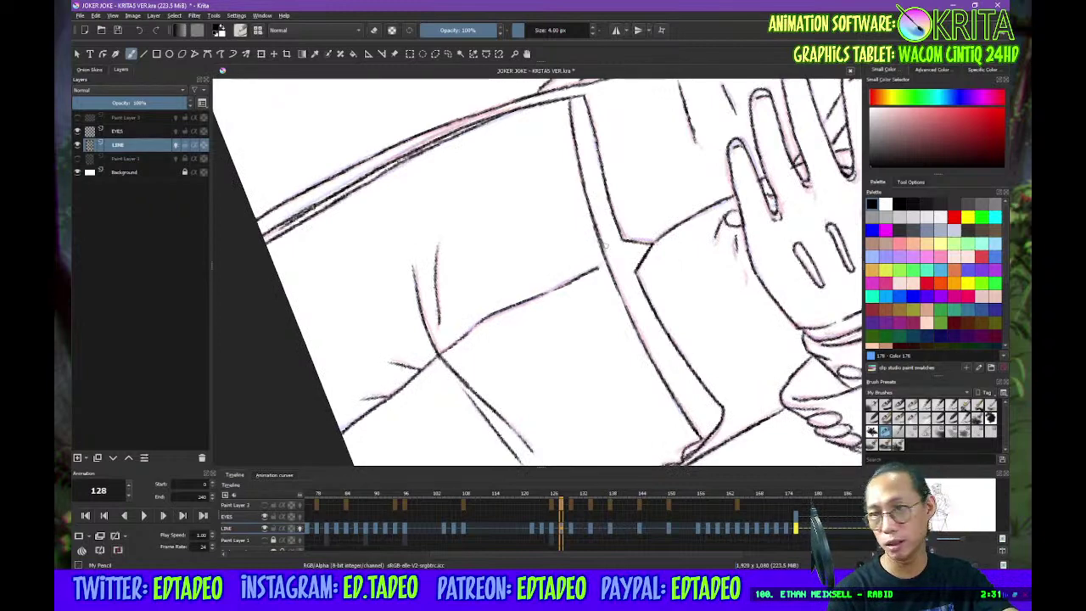
Compare the line art on frame 128 with frames 126 and 129, viewing the whole upright canvas
key(5)
key(2)
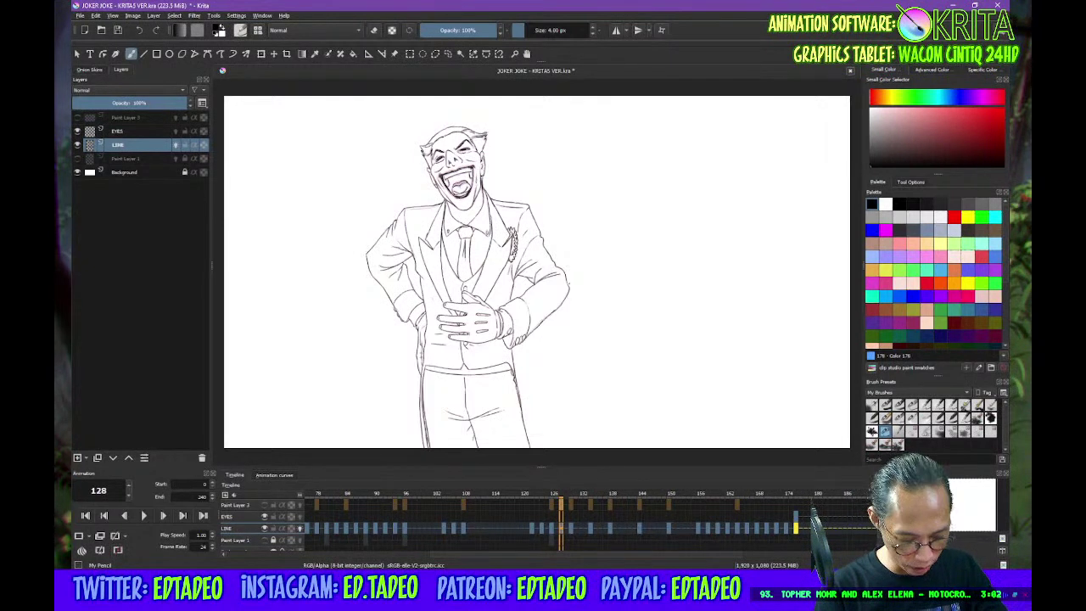
click(553, 493)
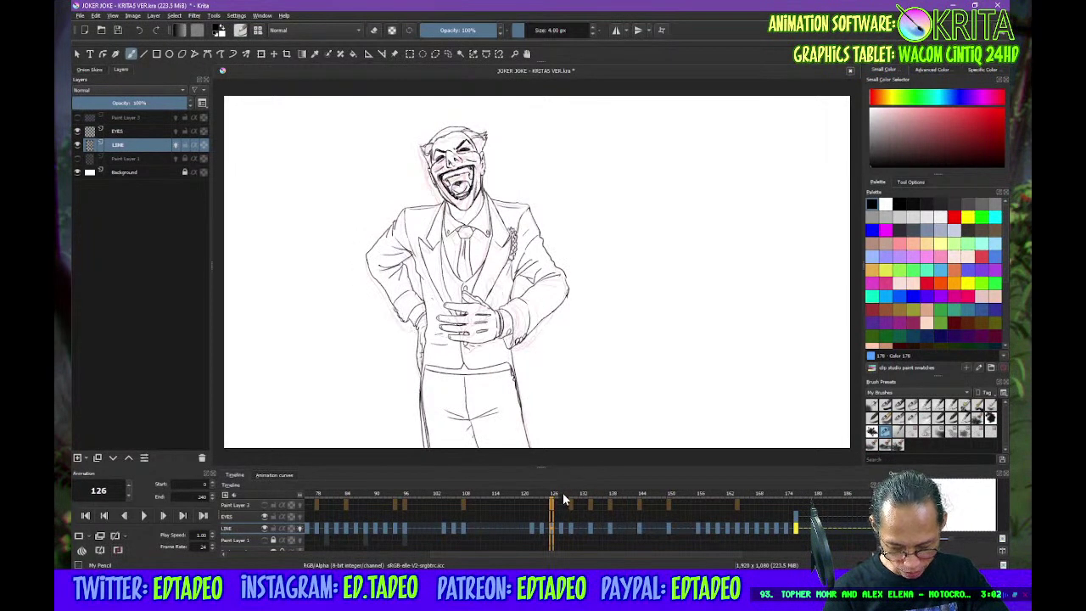
click(560, 492)
click(551, 495)
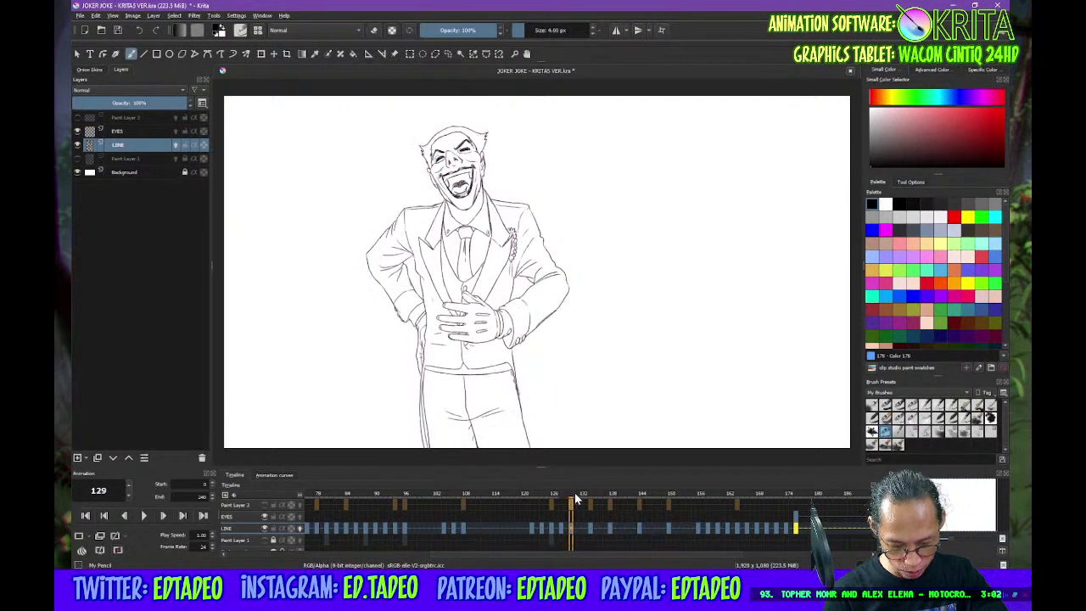
click(560, 529)
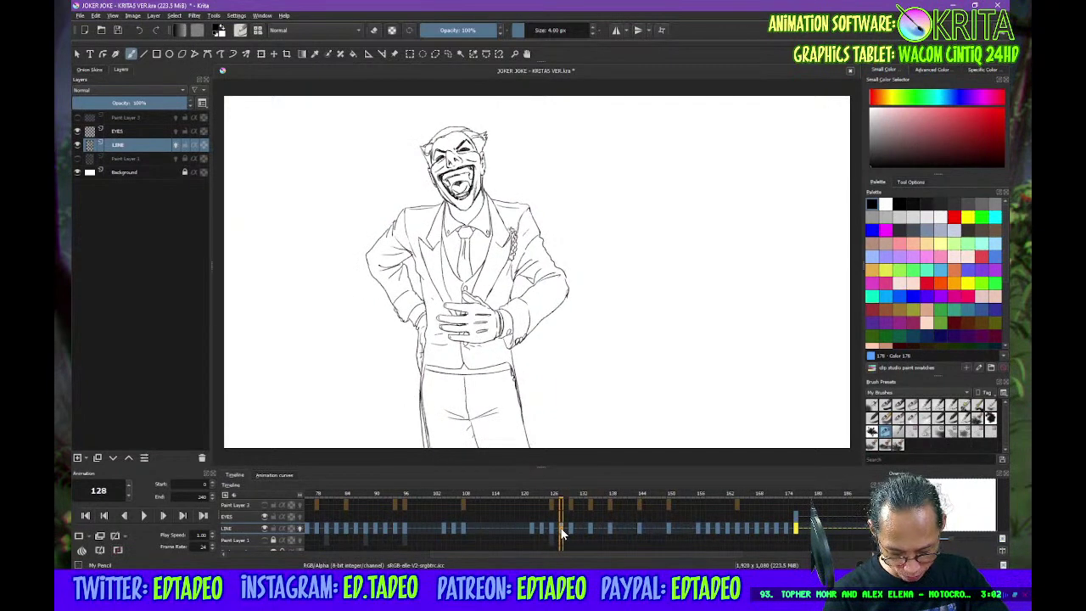
click(550, 528)
Copy frame 128 of the LINE layer and paste it at frame 132
click(560, 528)
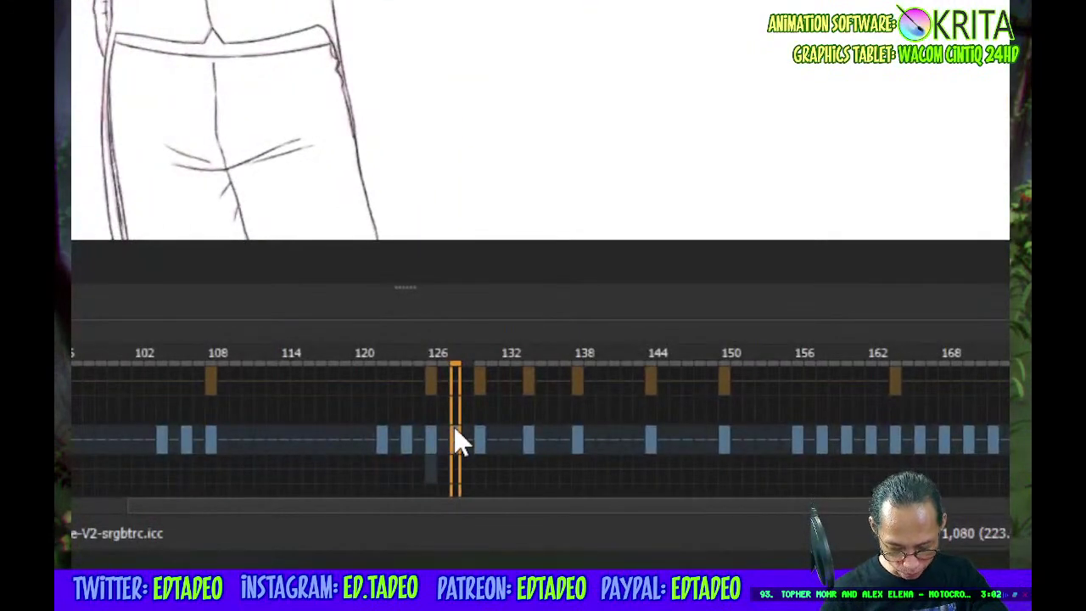
right_click(455, 441)
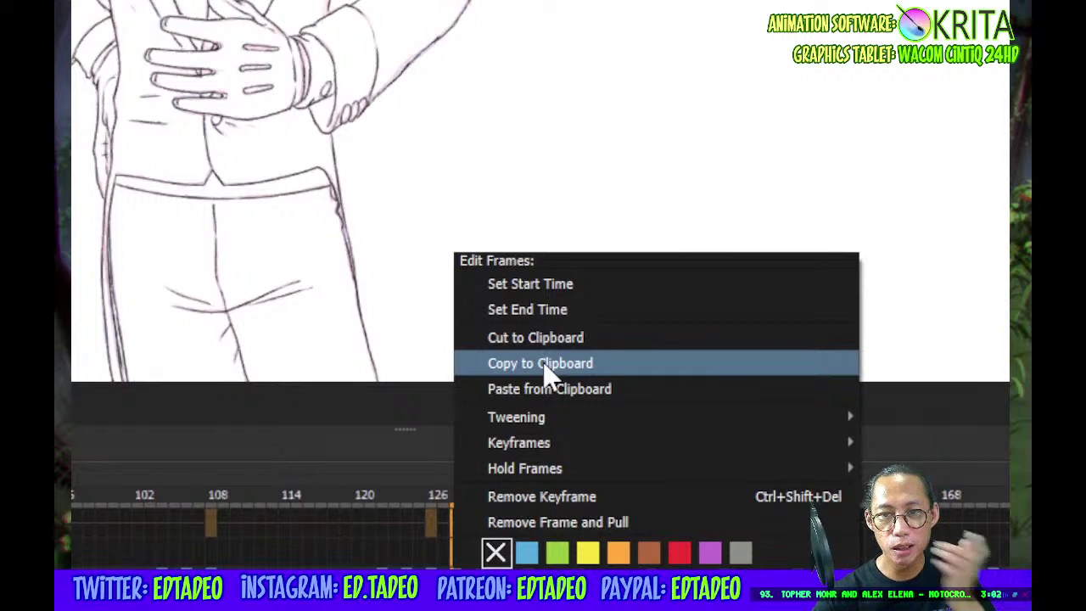
click(544, 367)
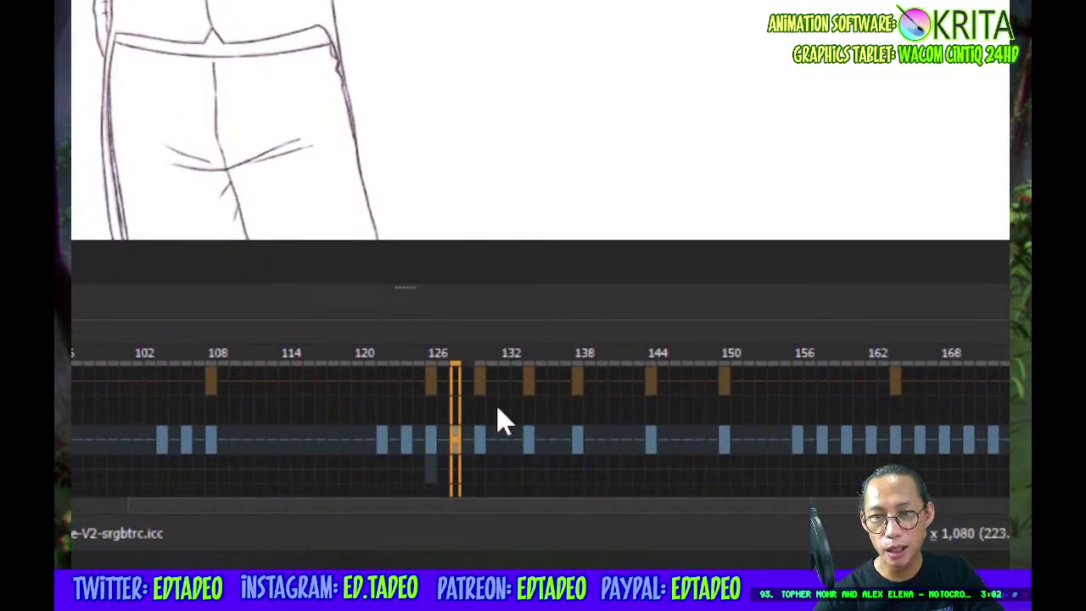
click(509, 445)
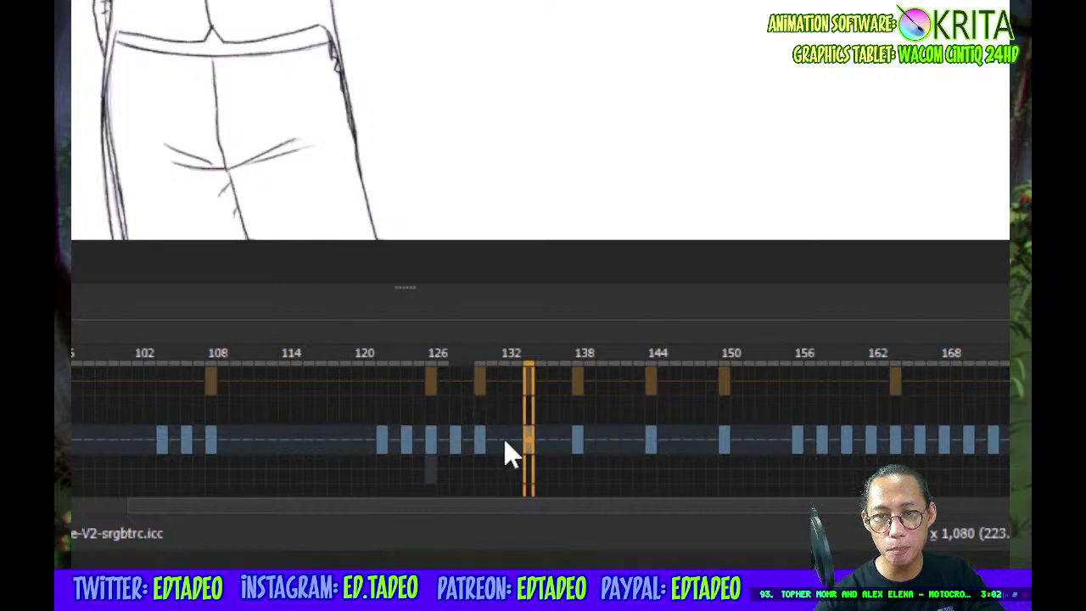
right_click(506, 453)
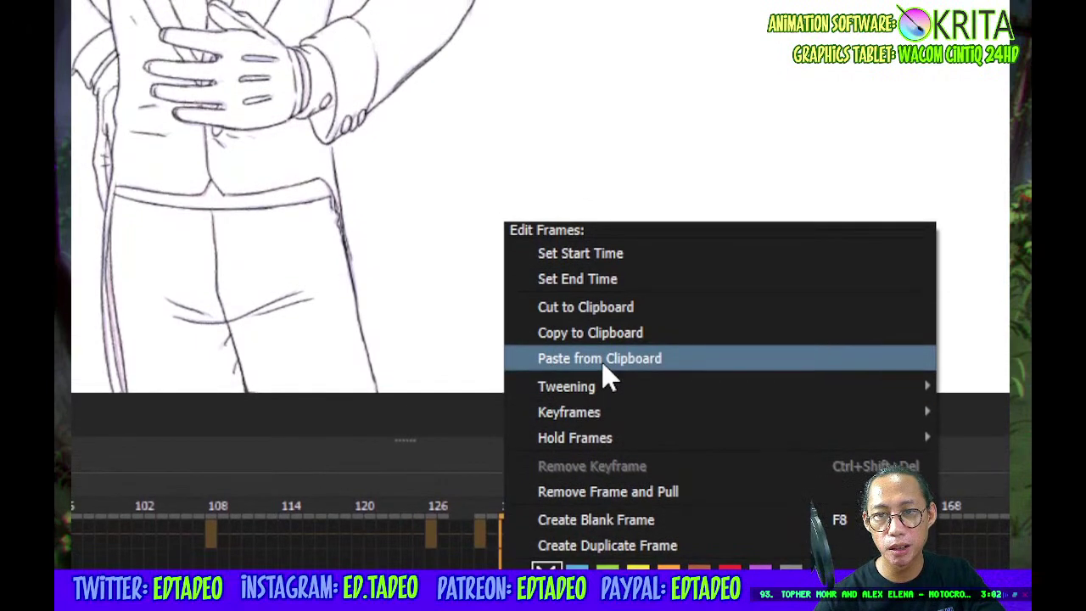
click(602, 368)
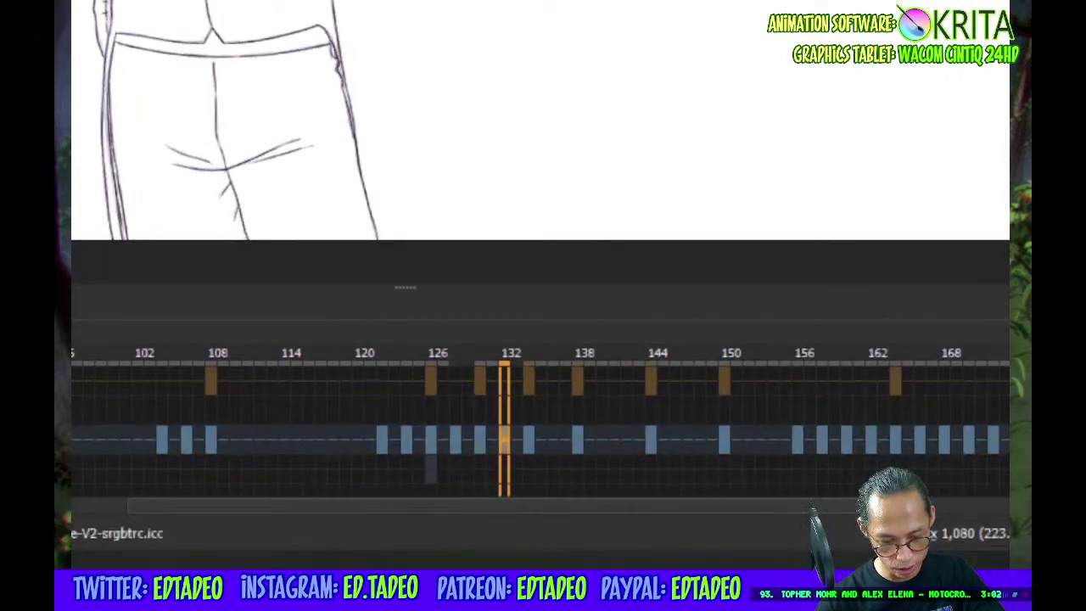
Compare frames 128 and 132, and paste the copied LINE frame at frame 136
click(459, 455)
click(507, 453)
click(458, 453)
click(504, 457)
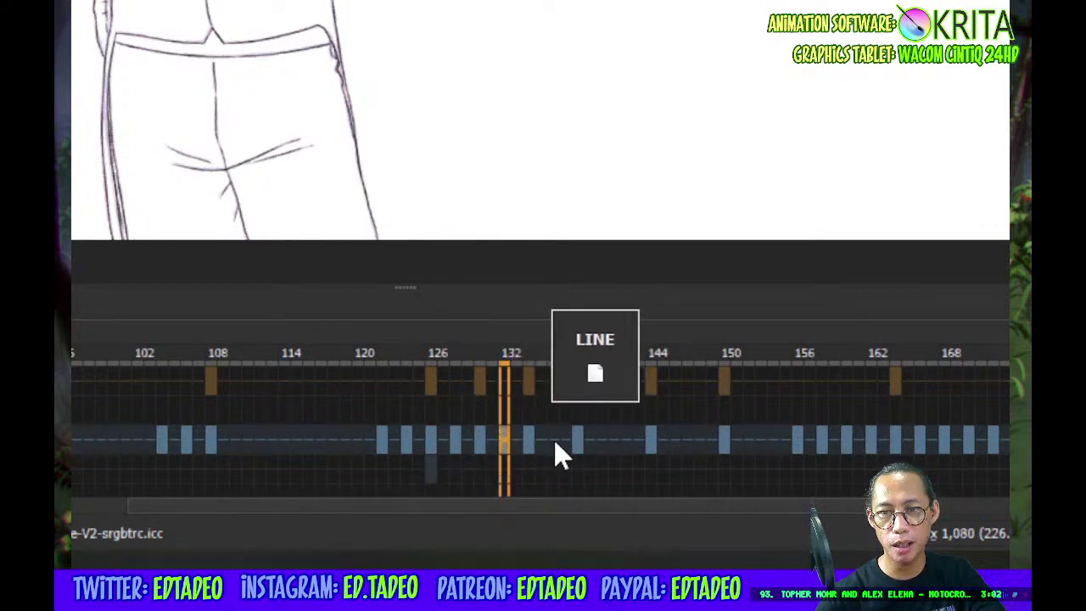
click(458, 443)
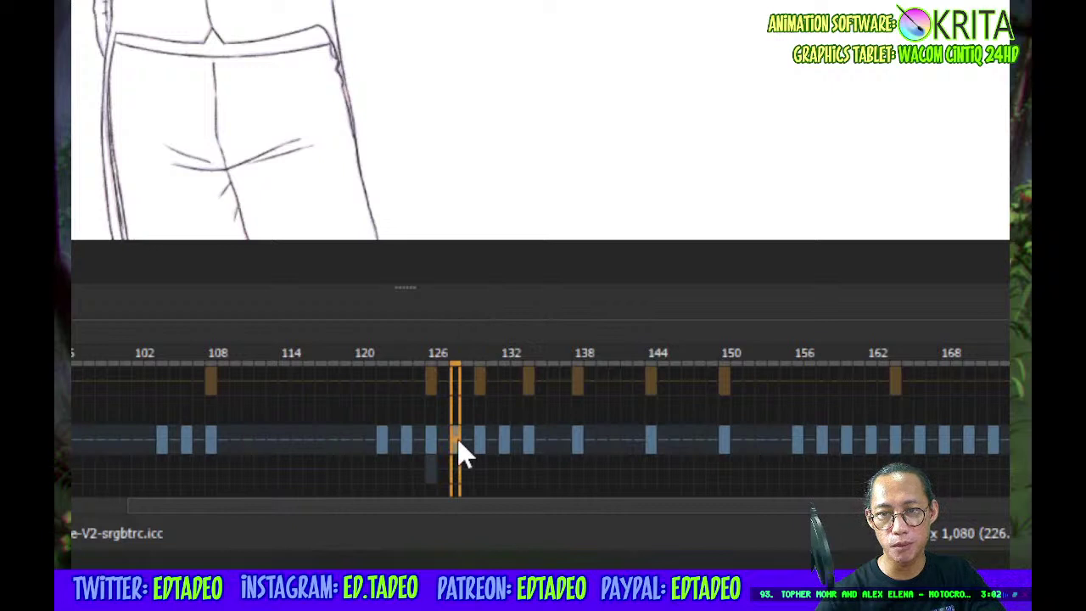
click(504, 441)
click(553, 441)
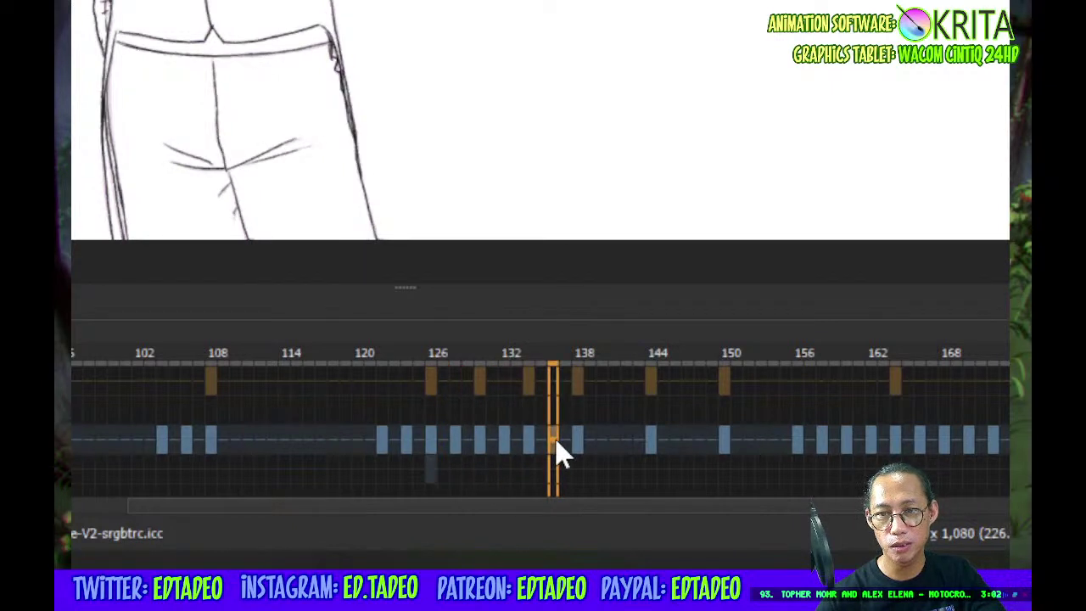
right_click(556, 442)
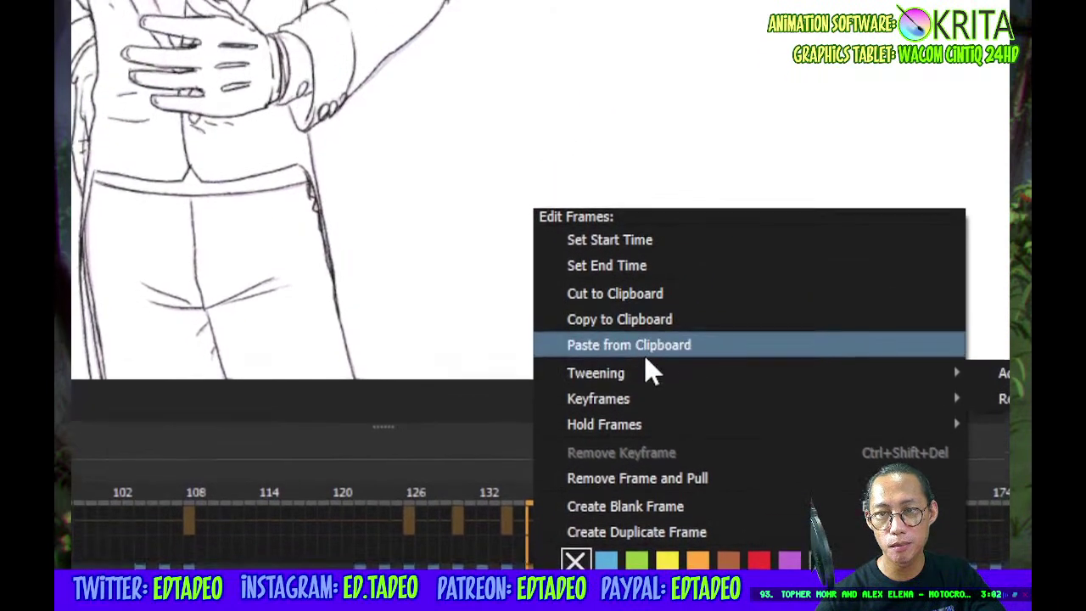
click(645, 352)
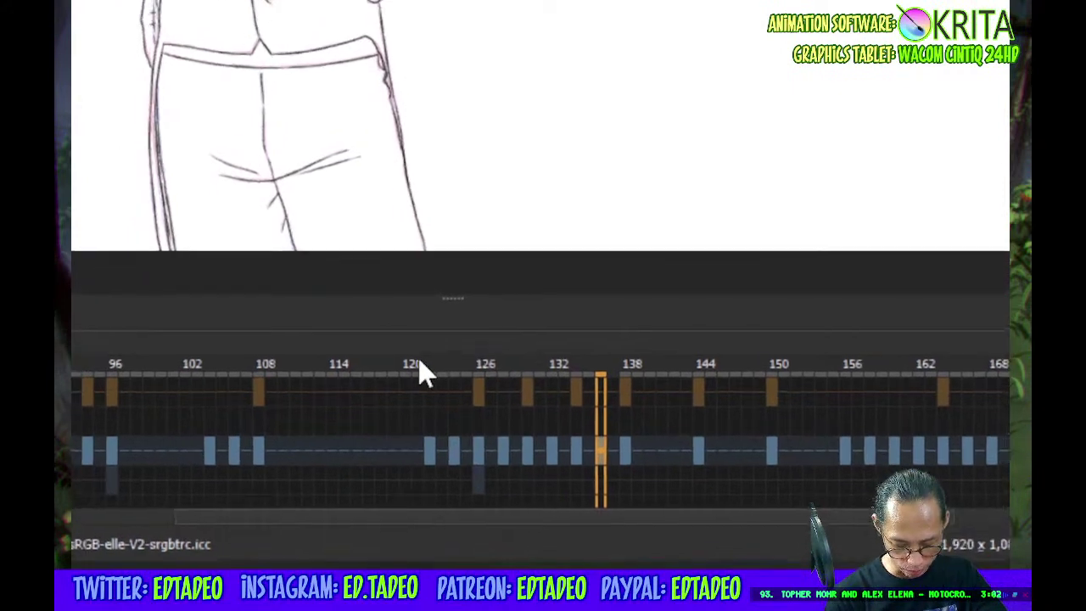
Scrub through the laugh from around frame 122 and paste the copied LINE frame at frame 140
click(434, 379)
click(477, 387)
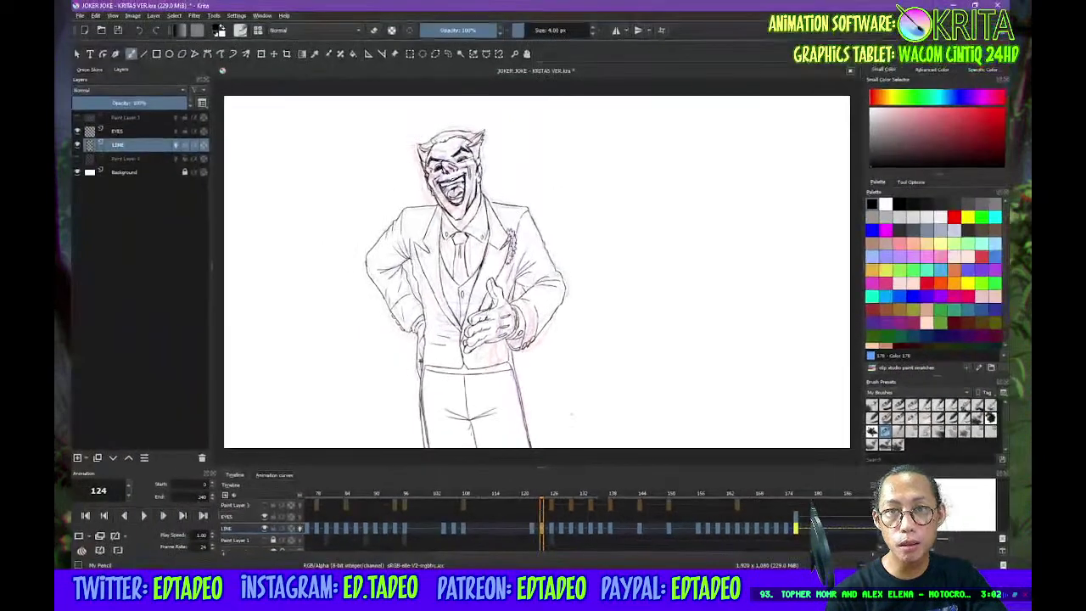
mouse_move(536, 499)
mouse_down()
mouse_move(682, 486)
mouse_move(558, 495)
mouse_move(652, 494)
mouse_move(612, 495)
mouse_up()
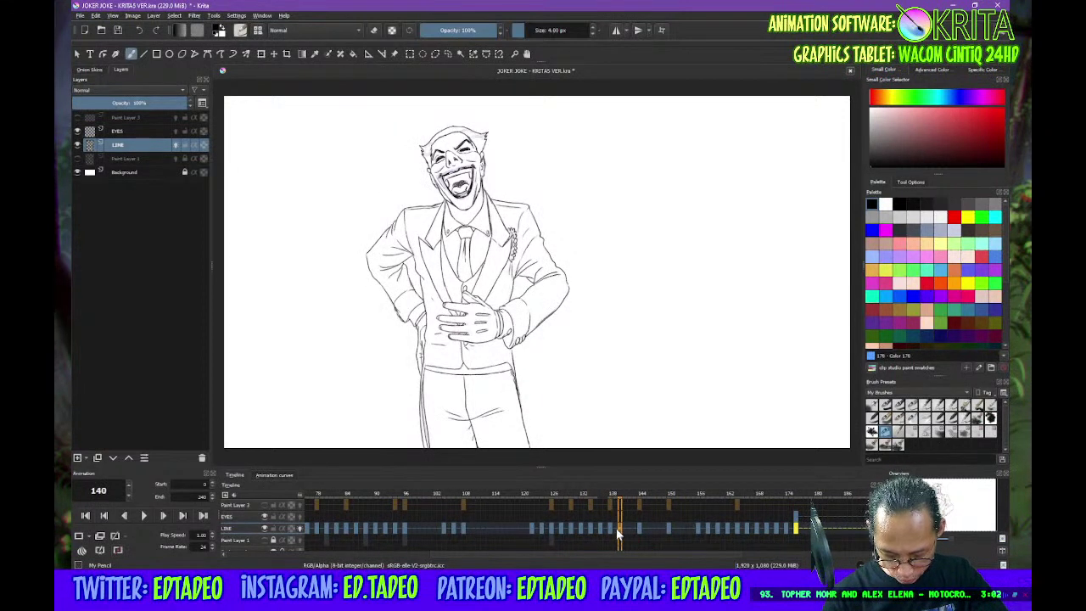
click(621, 529)
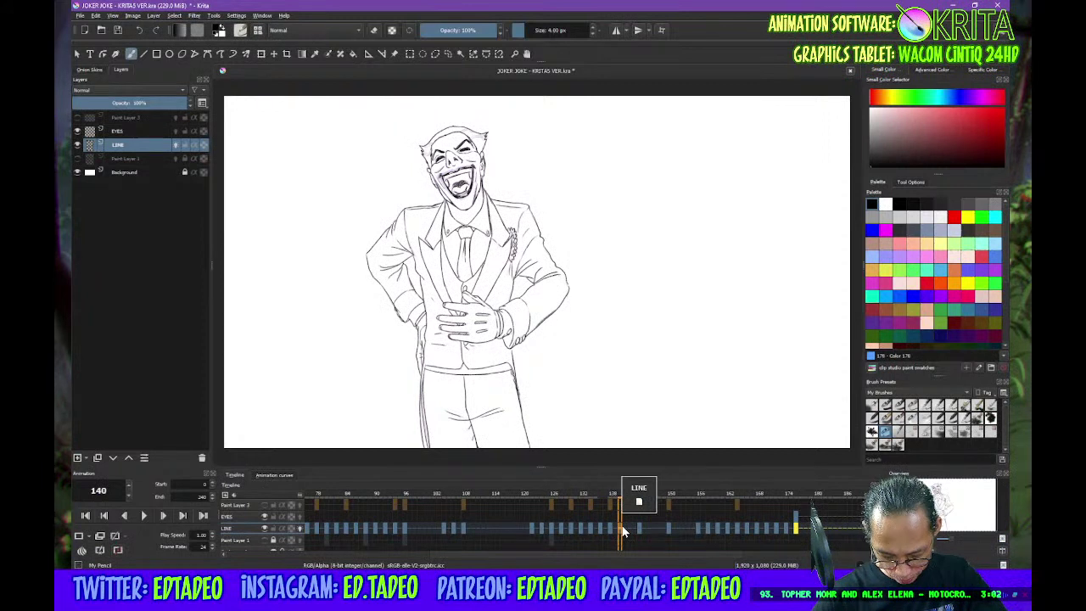
right_click(622, 532)
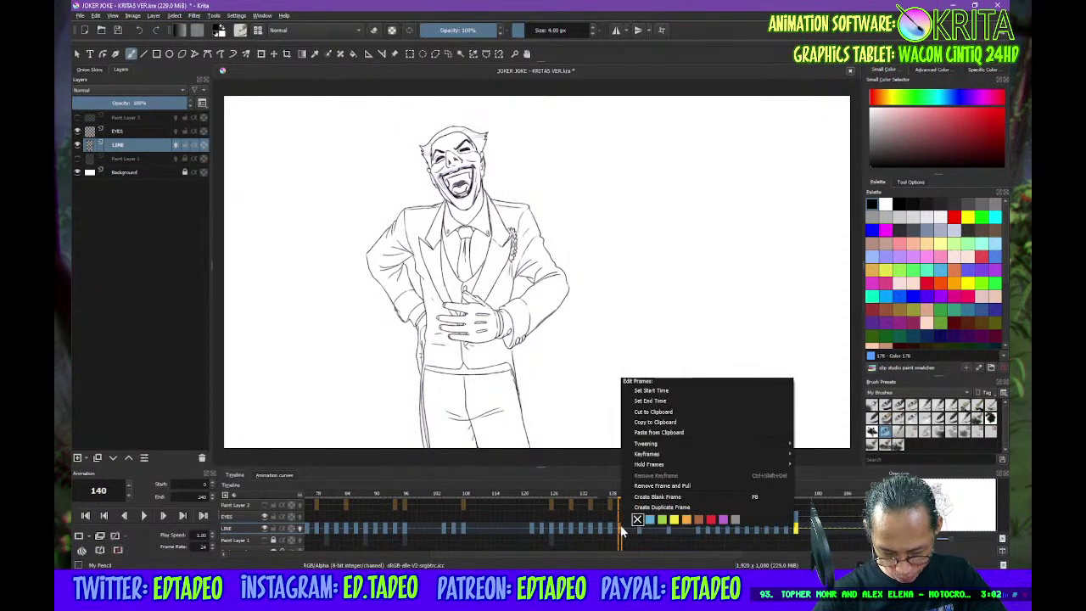
click(661, 433)
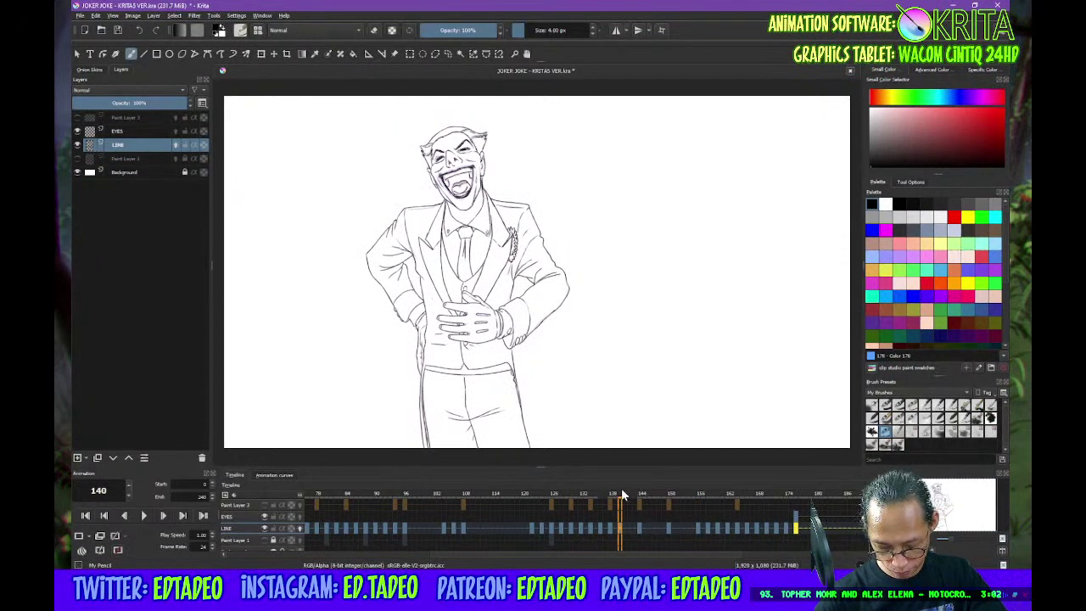
Paste the copied LINE frame at frame 146 and scrub back over the laugh cycle
mouse_move(608, 498)
mouse_down()
mouse_move(669, 500)
mouse_move(648, 534)
mouse_up()
right_click(648, 530)
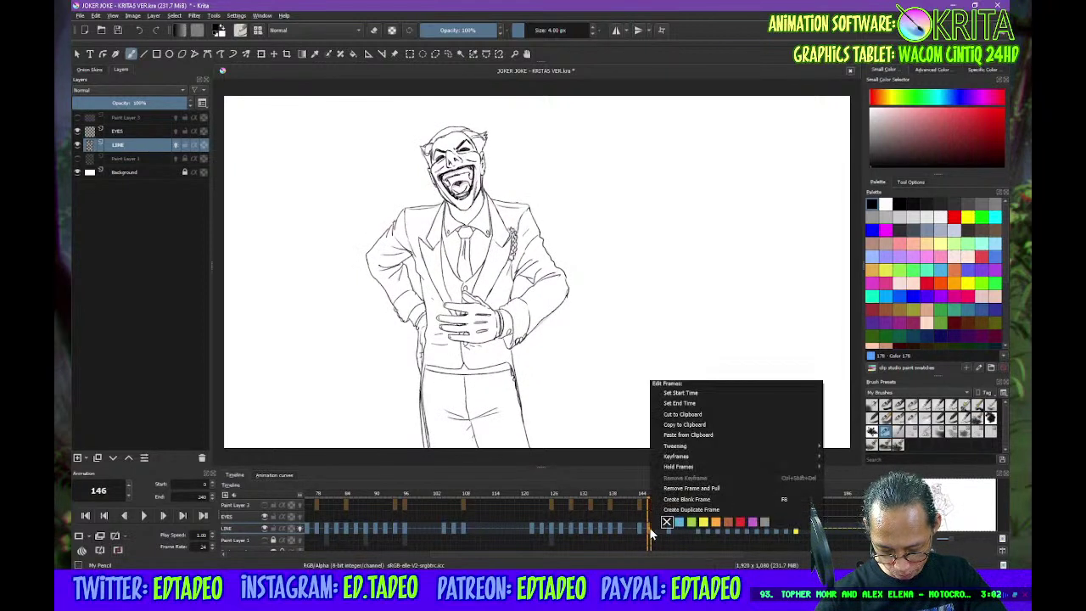
click(688, 435)
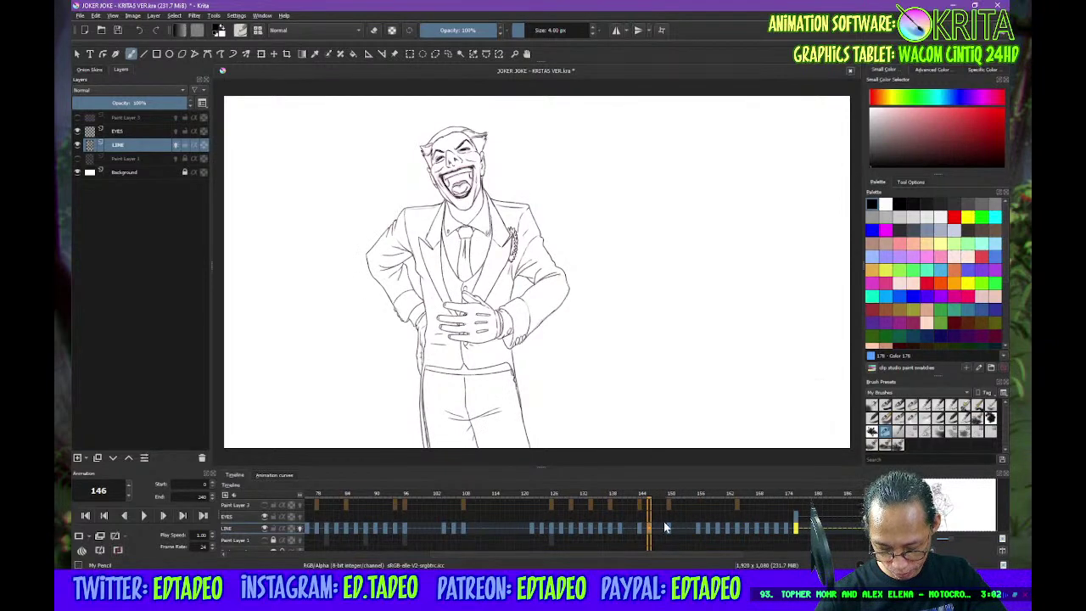
mouse_move(613, 495)
mouse_down()
mouse_move(743, 494)
mouse_move(597, 495)
mouse_up()
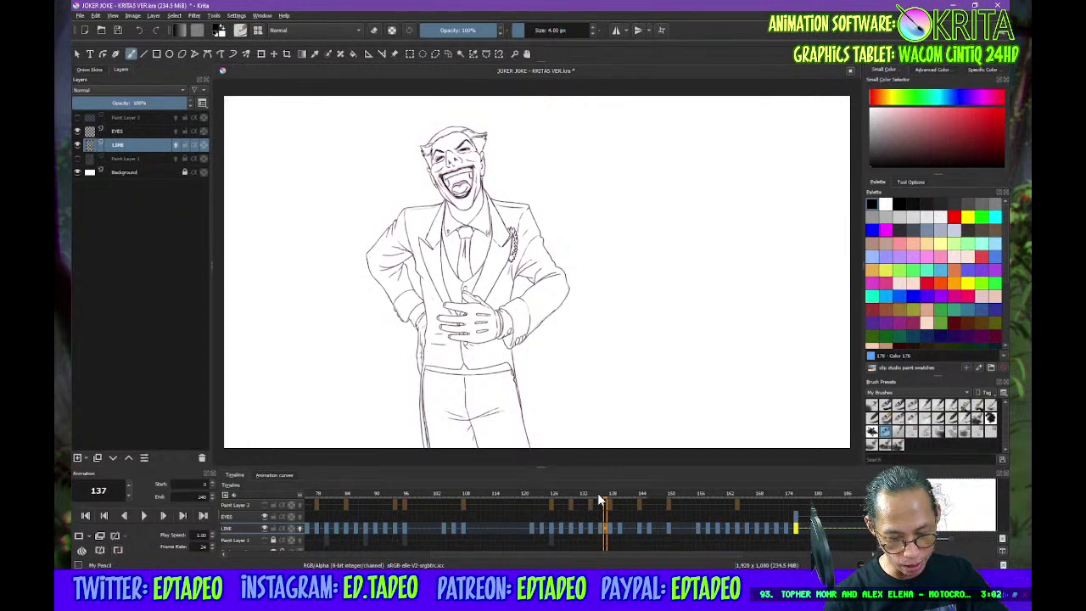
Draw the left shoulder's top line up to the collar on frame 128 of the LINE layer, and go to frame 132
click(560, 529)
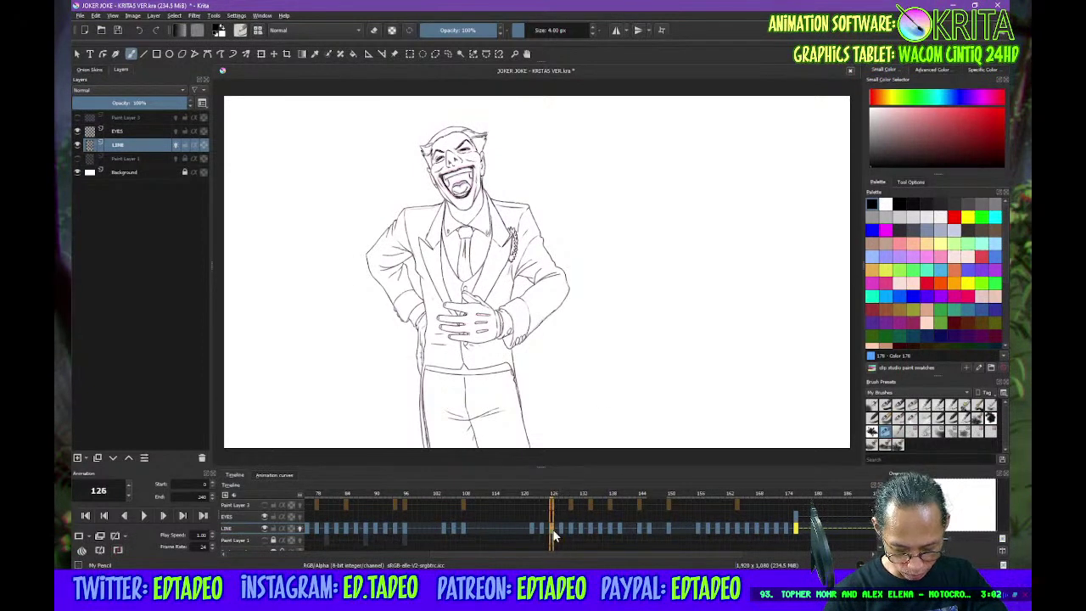
key(ctrl+plus)
key(ctrl+plus)
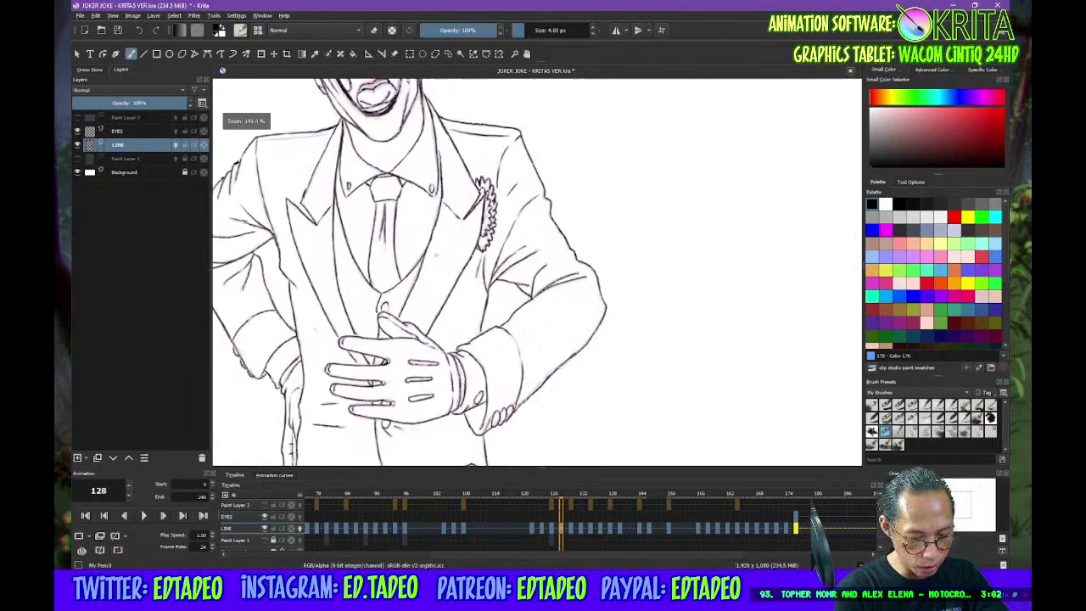
mouse_move(413, 214)
mouse_down()
mouse_move(462, 272)
mouse_move(651, 381)
mouse_move(469, 433)
mouse_up()
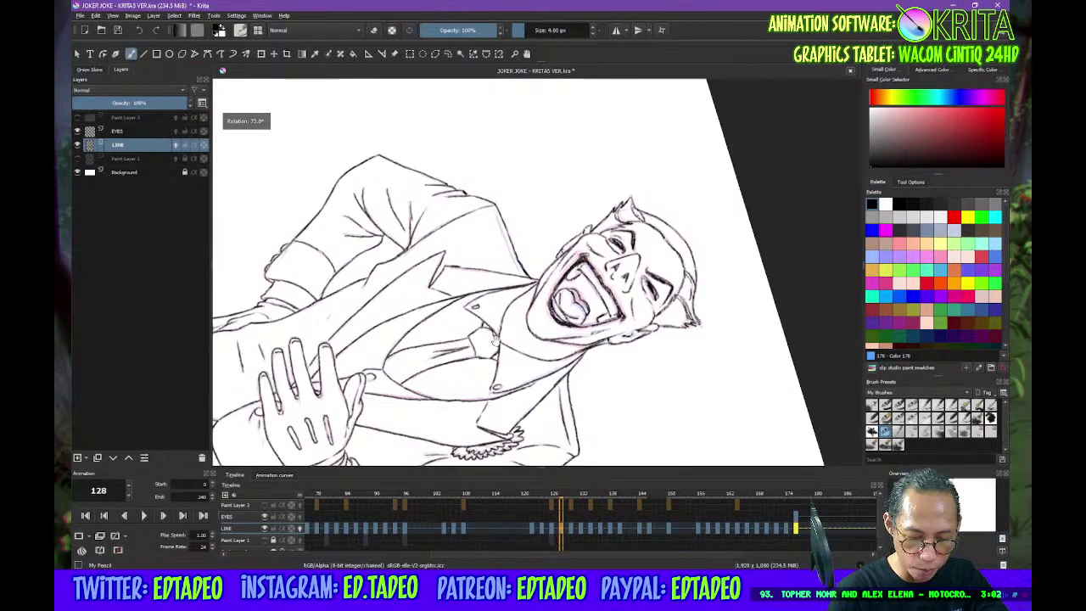
drag(494, 209, 523, 274)
click(580, 528)
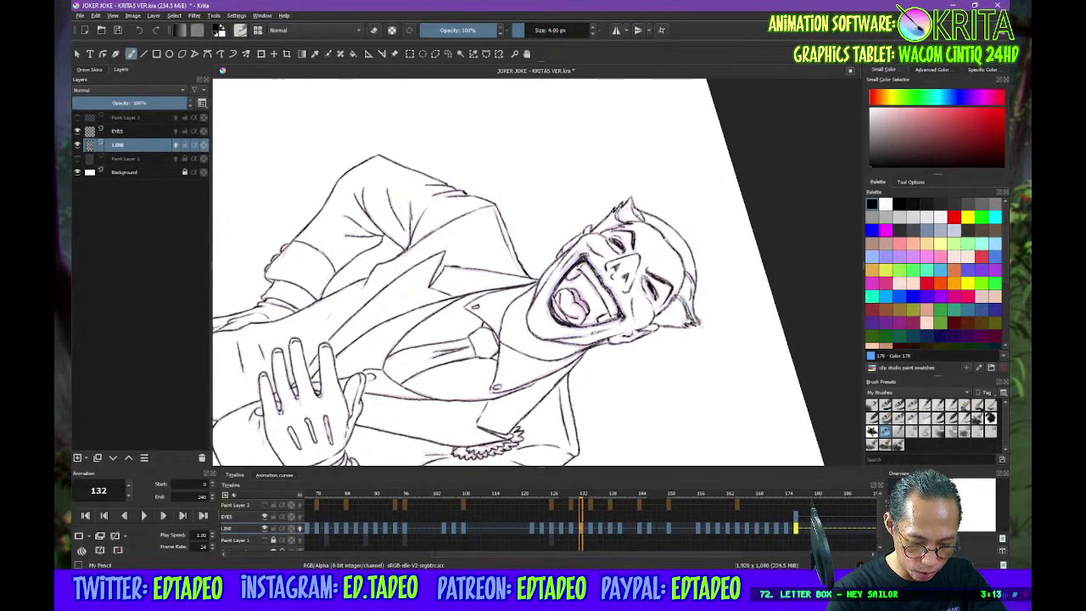
Compare frames 136 and 140, and scrub through the laugh cycle with the whole canvas in view up to frame 151
click(600, 525)
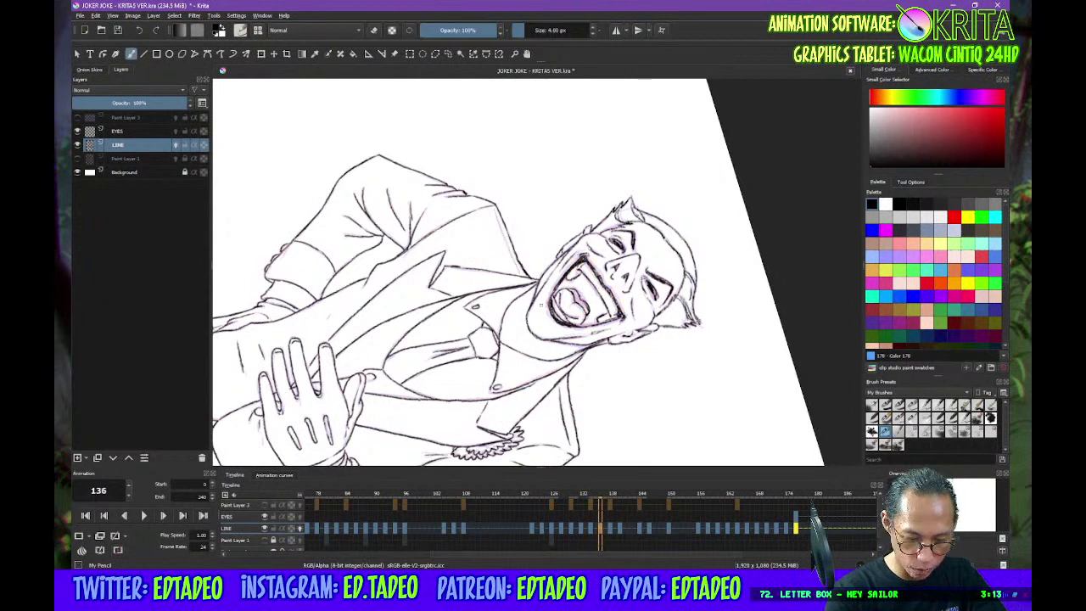
click(619, 530)
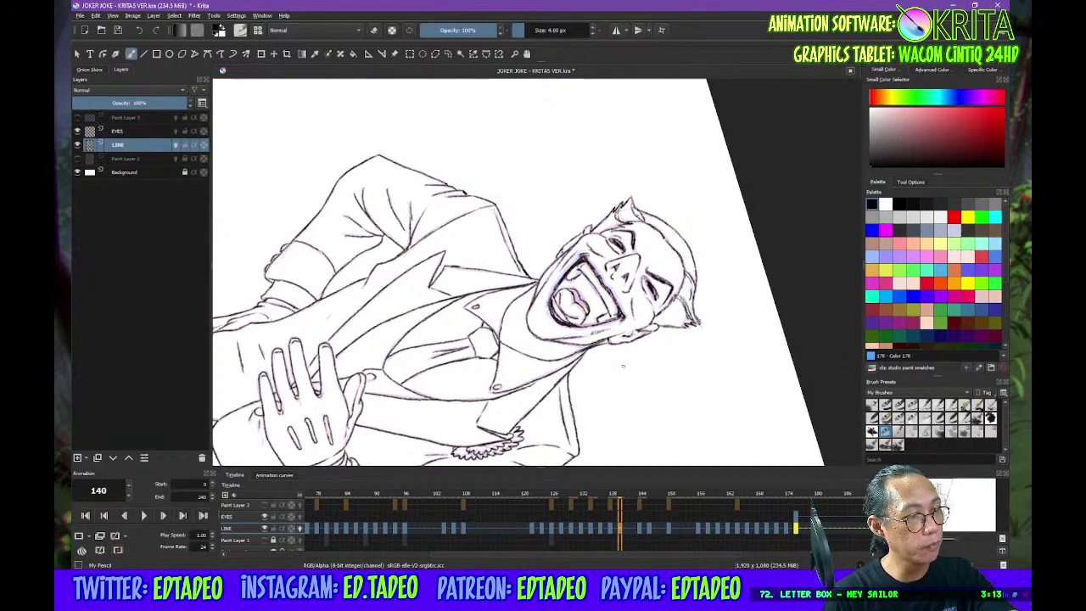
key(5)
key(2)
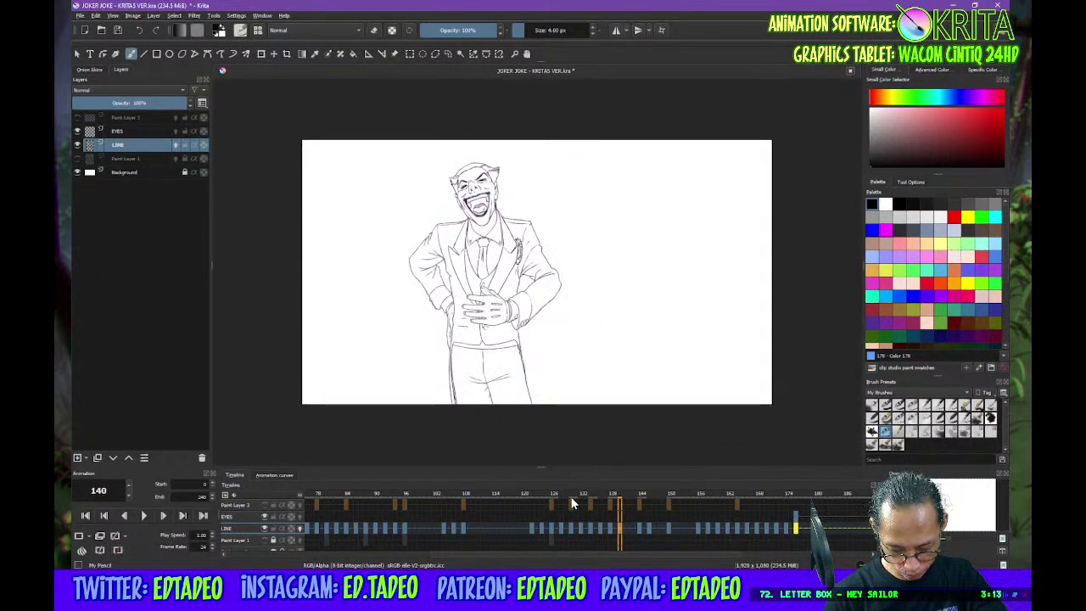
mouse_move(543, 493)
mouse_down()
mouse_move(691, 488)
mouse_move(601, 496)
mouse_up()
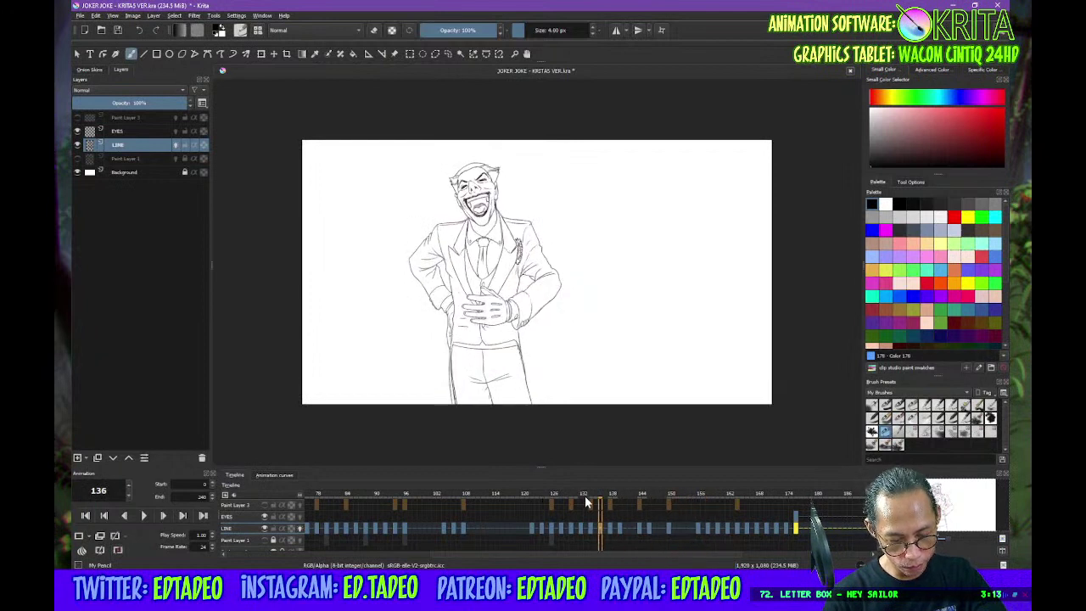
click(667, 495)
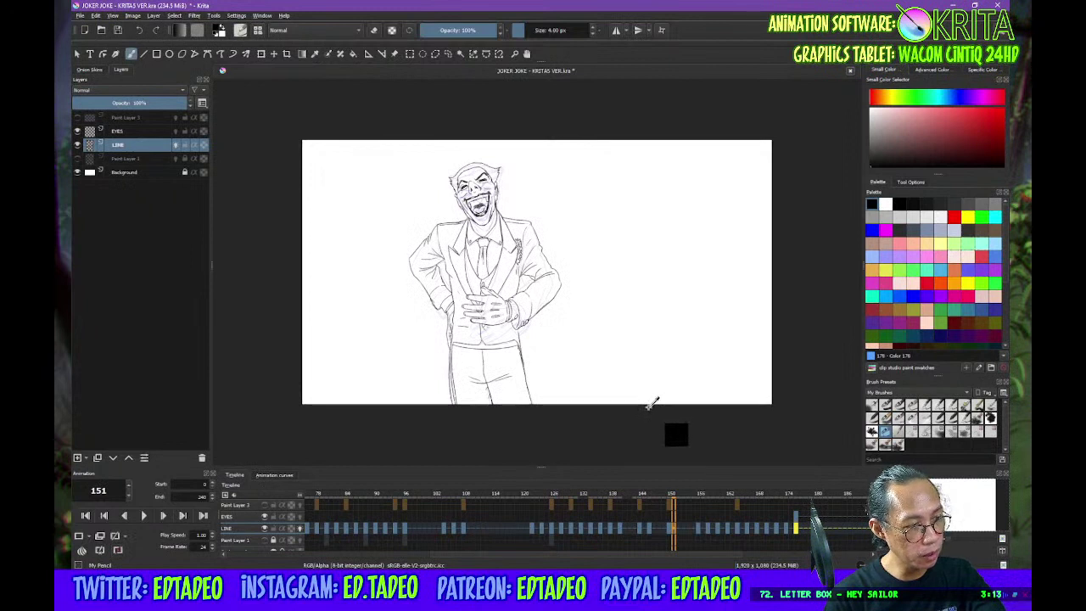
key(space)
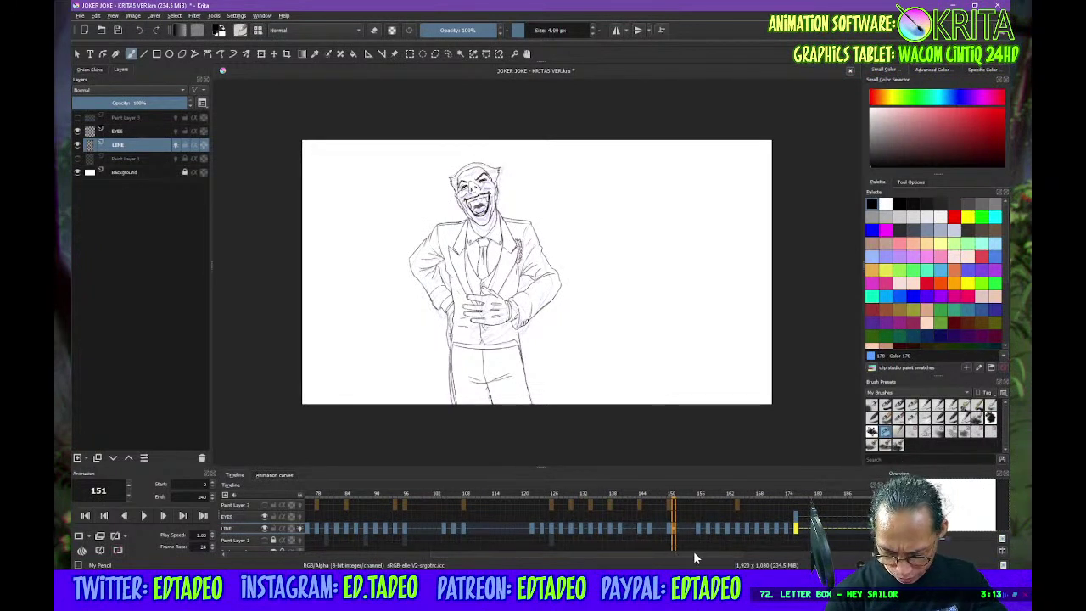
Examine the highlighted LINE keyframes at frames 38 and 176 in the timeline
scroll(693, 550, left, 2)
scroll(616, 551, right, 3)
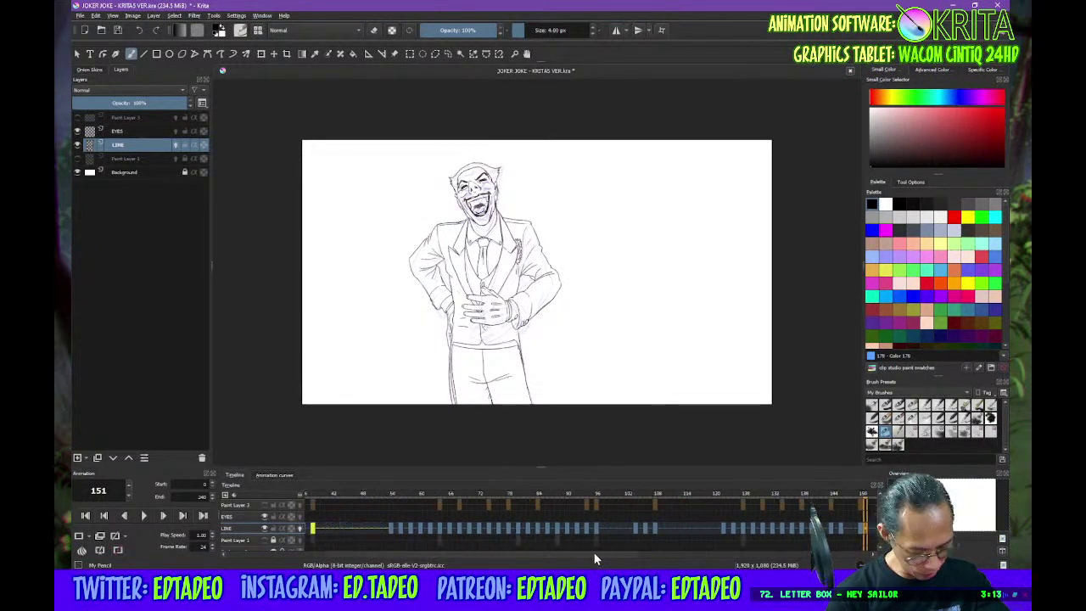
click(676, 531)
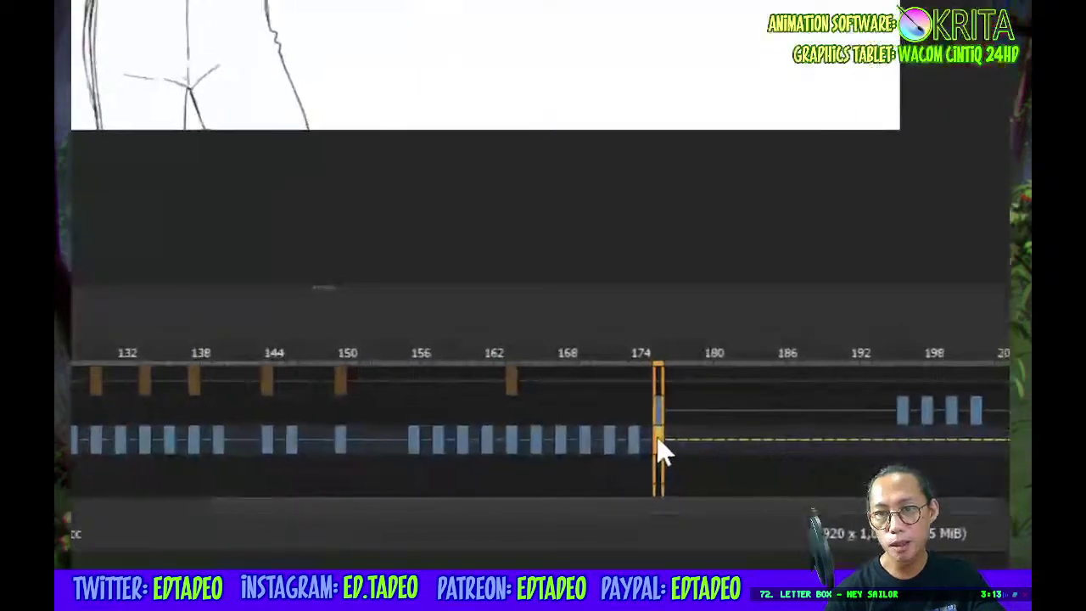
click(591, 445)
click(624, 443)
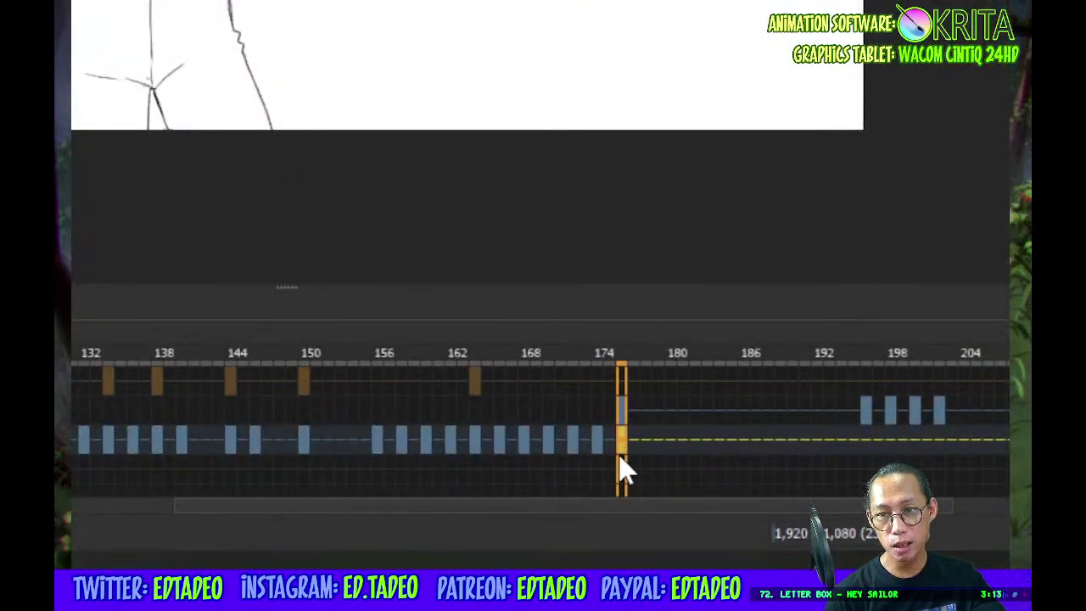
drag(622, 505, 336, 515)
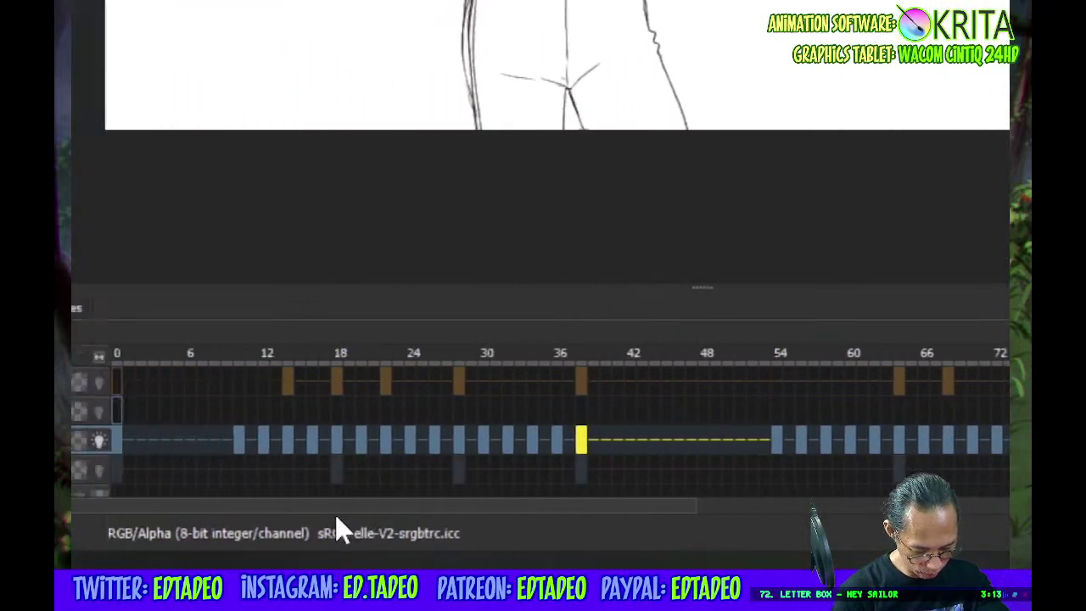
click(628, 441)
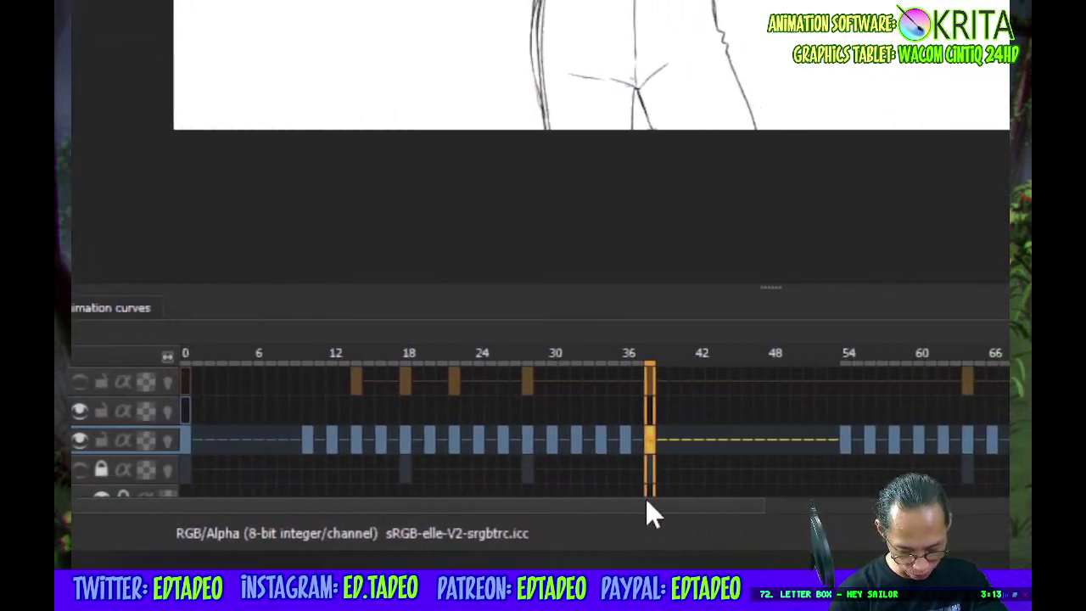
drag(655, 507, 703, 468)
click(661, 451)
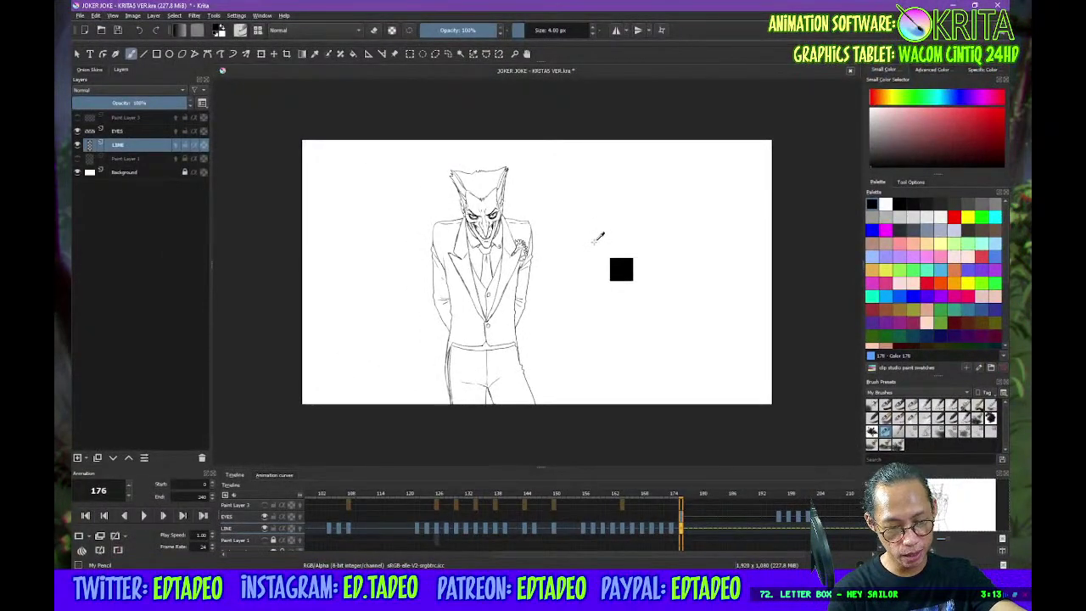
Inspect the Joker's face at frame 176 and scrub through the EYES keyframes between about frames 196 and 201
key(plus)
key(plus)
drag(560, 234, 605, 280)
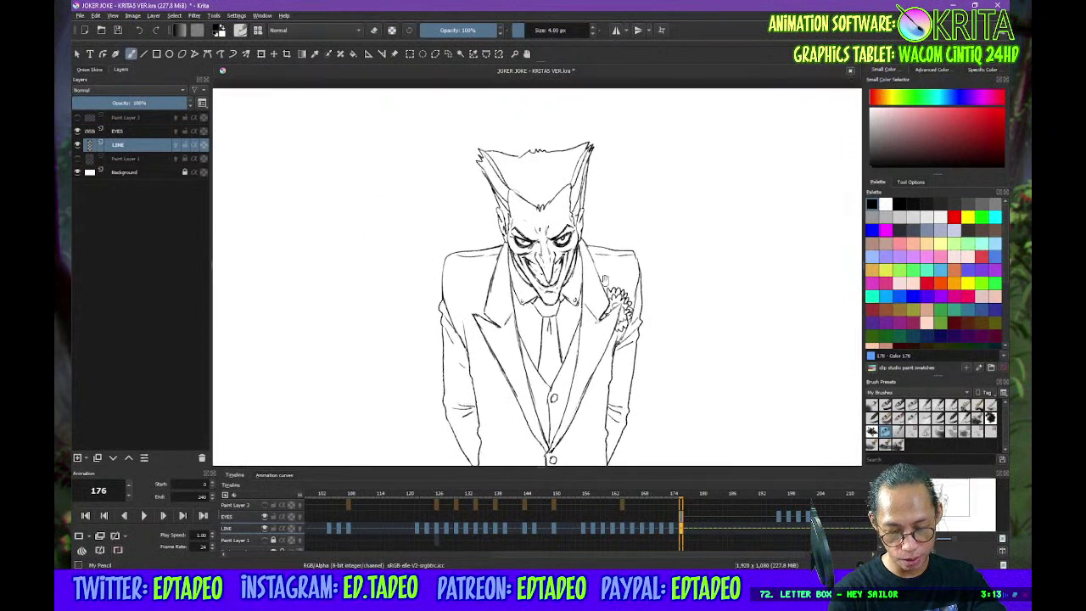
click(778, 500)
click(812, 495)
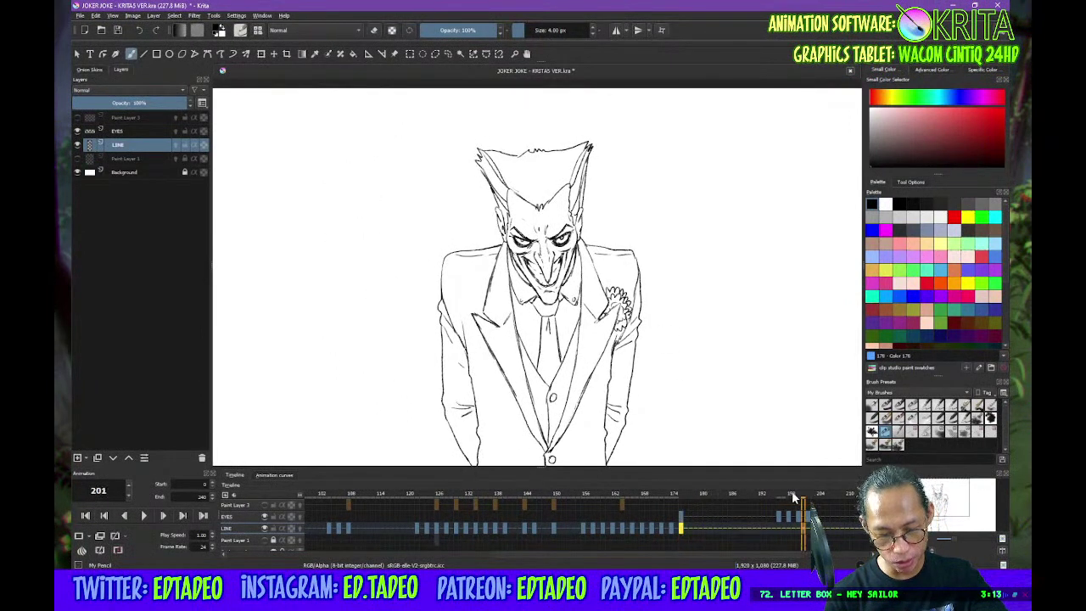
mouse_move(816, 494)
mouse_down()
mouse_move(774, 494)
mouse_move(827, 494)
mouse_move(779, 496)
mouse_up()
key(Right)
key(Right)
key(Right)
key(Right)
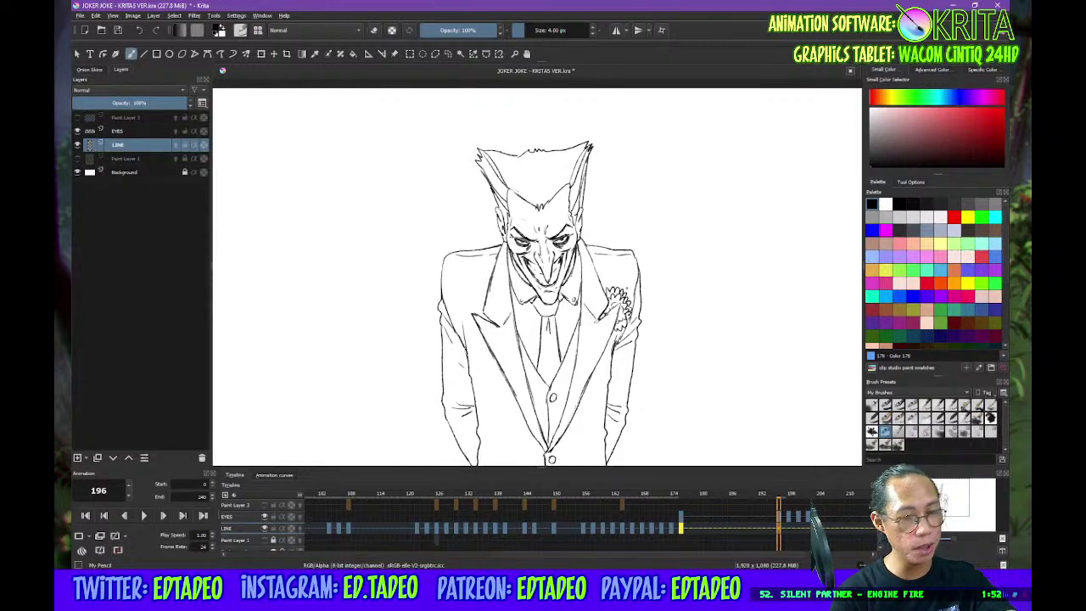
Return to frame 0, go through the EYES and LINE layers, and select Paint Layer 1
key(minus)
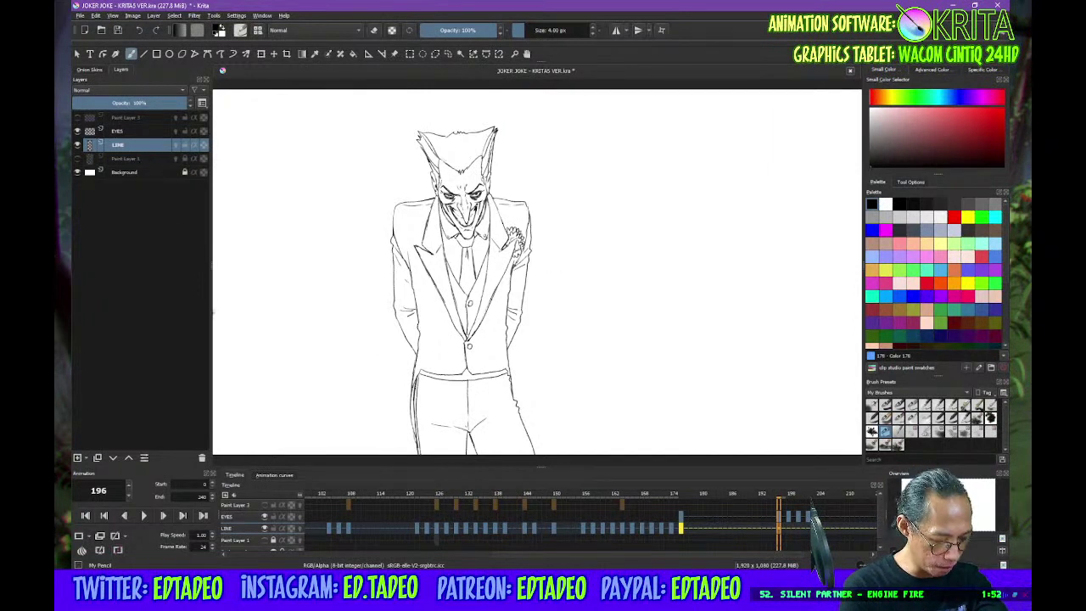
click(86, 516)
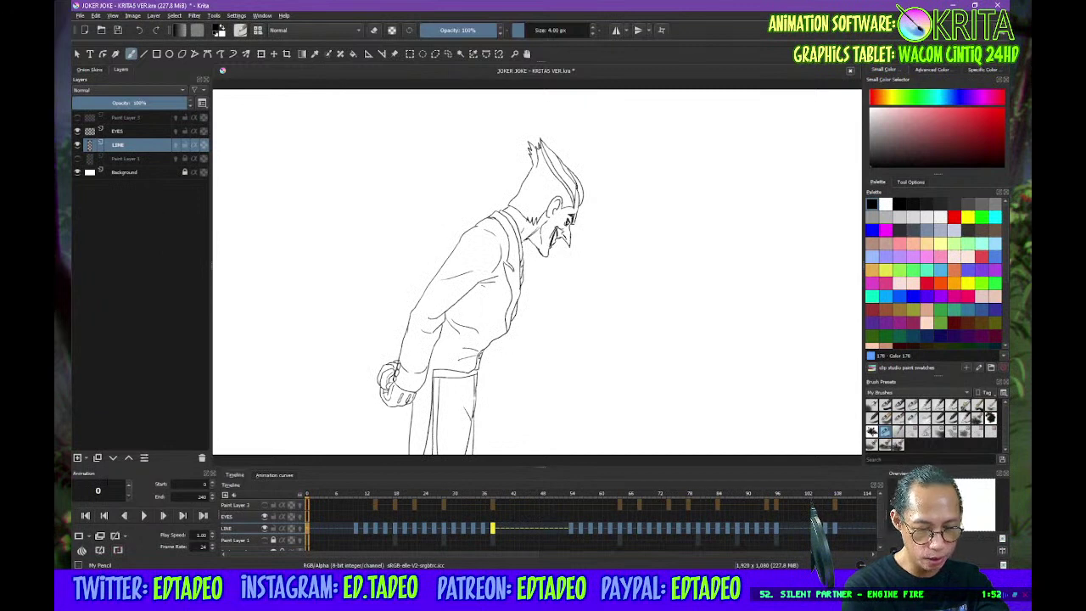
click(140, 159)
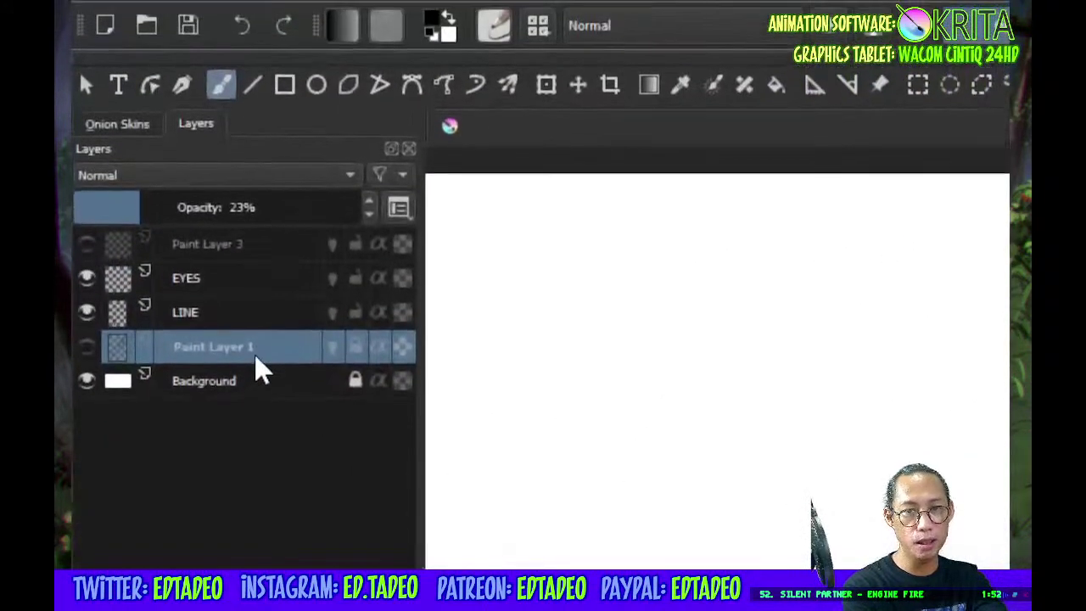
click(255, 291)
click(252, 341)
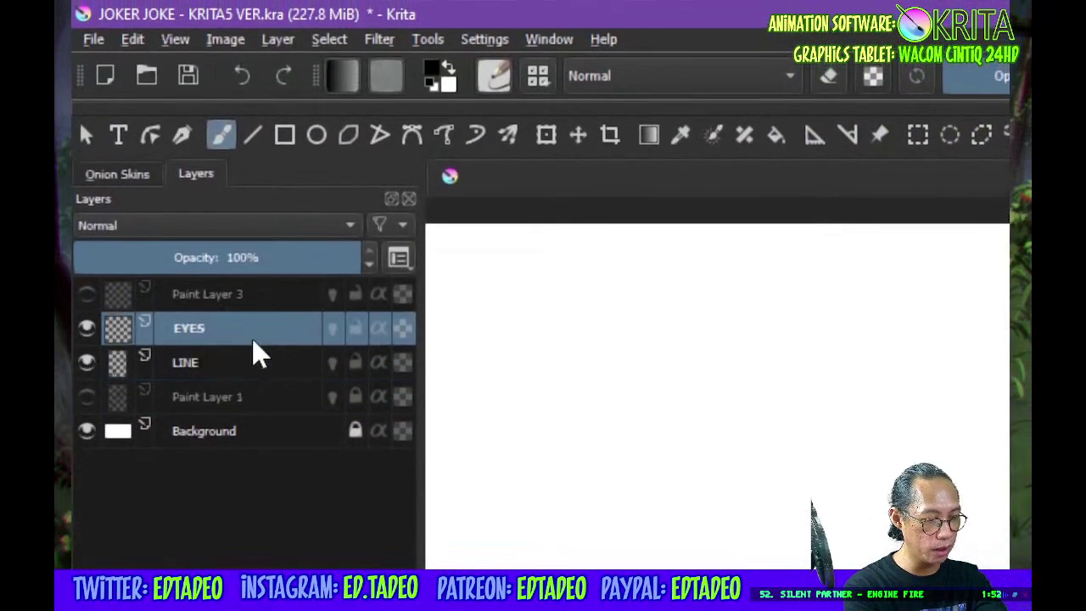
click(248, 368)
click(256, 341)
click(256, 355)
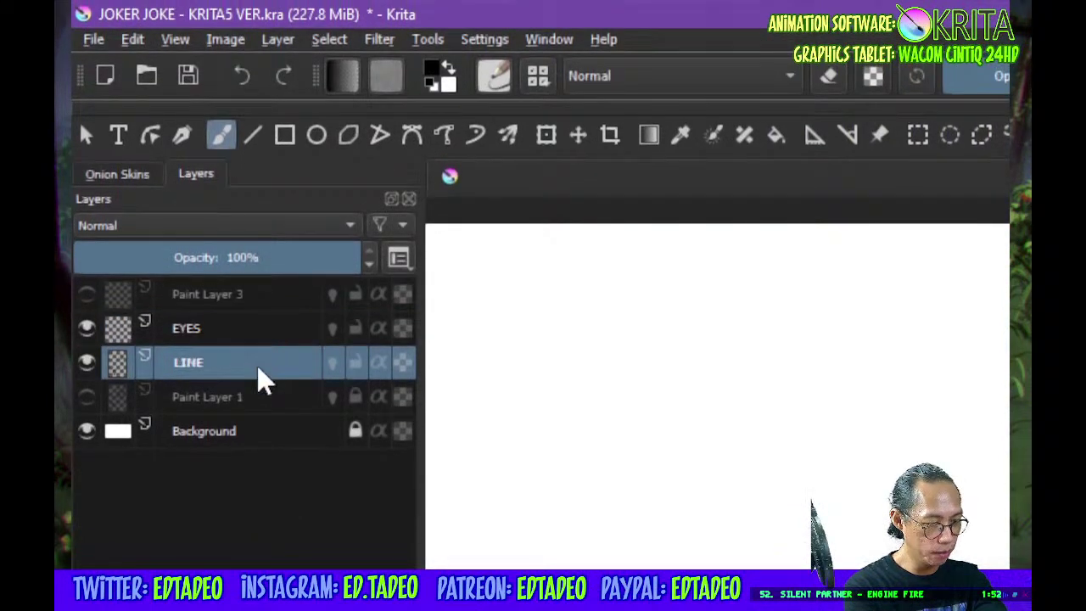
click(256, 382)
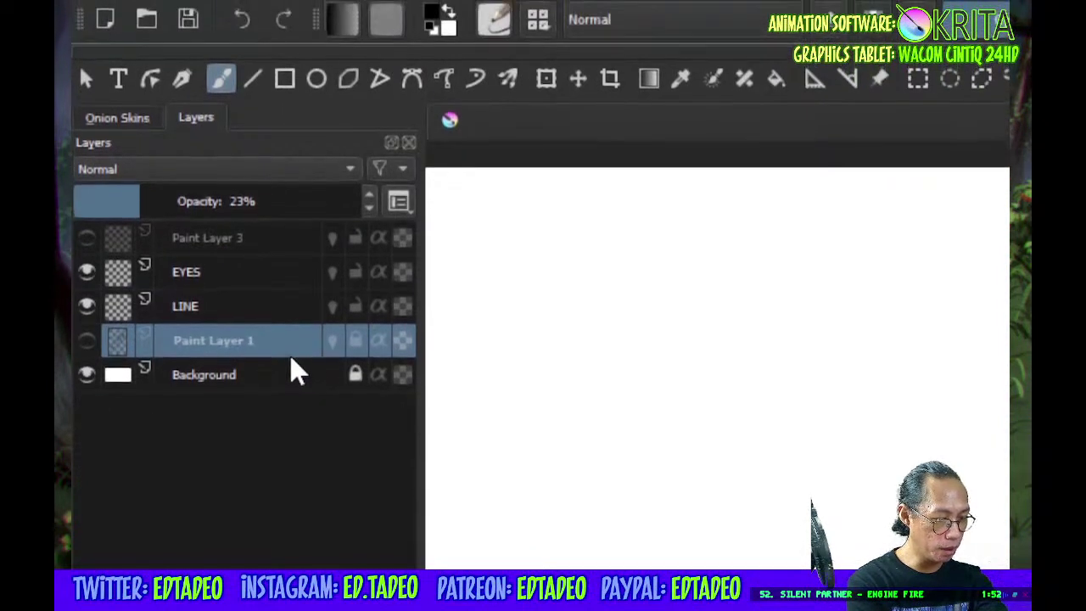
Add a new paint layer directly above Paint Layer 1 and rename it "flat"
mouse_move(378, 363)
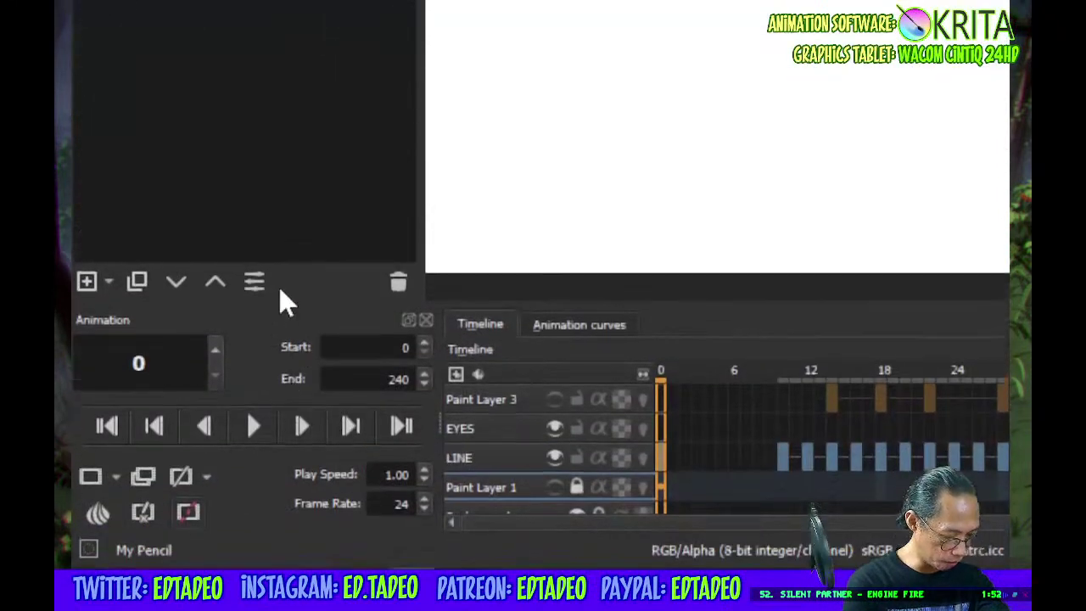
click(87, 281)
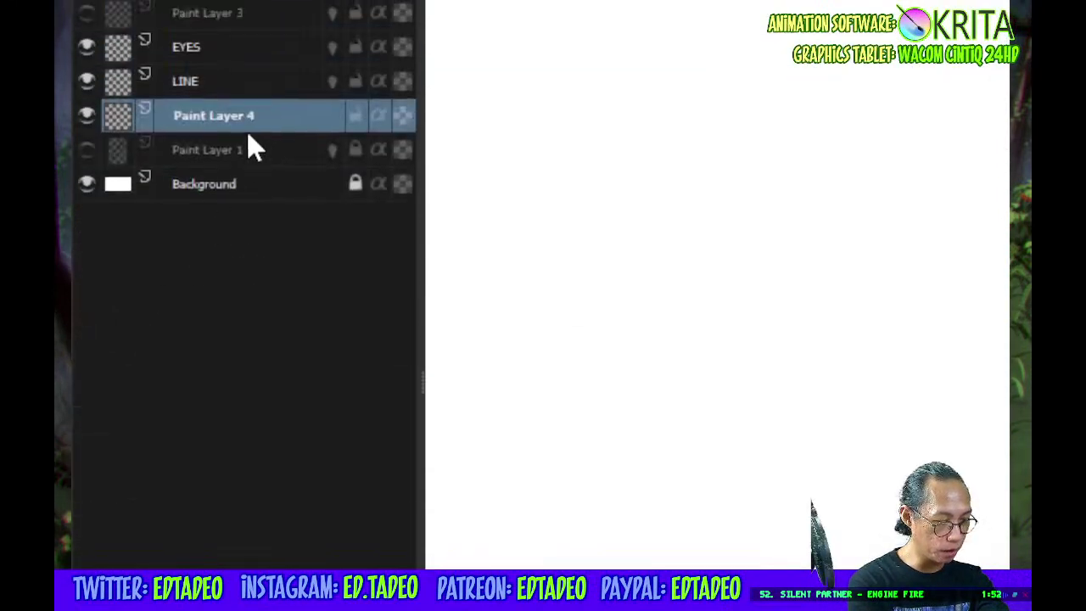
double_click(248, 125)
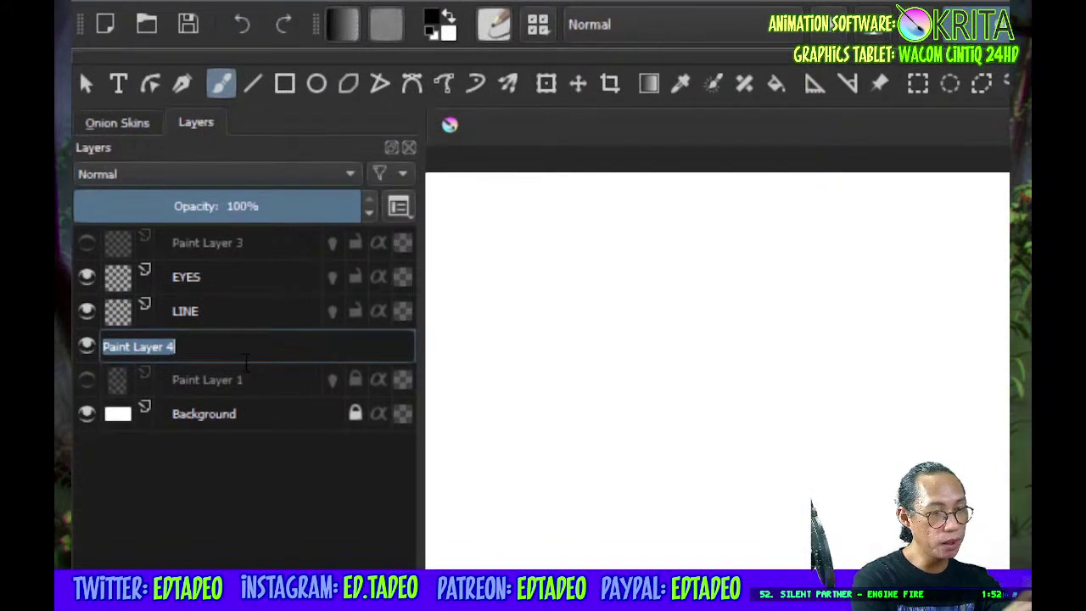
text(L)
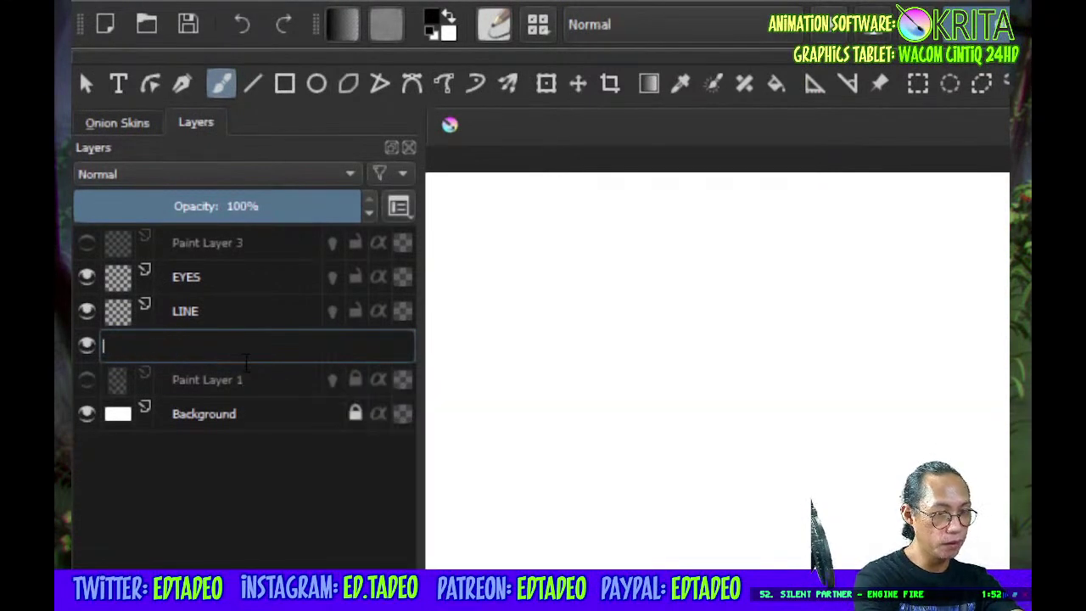
text(fla)
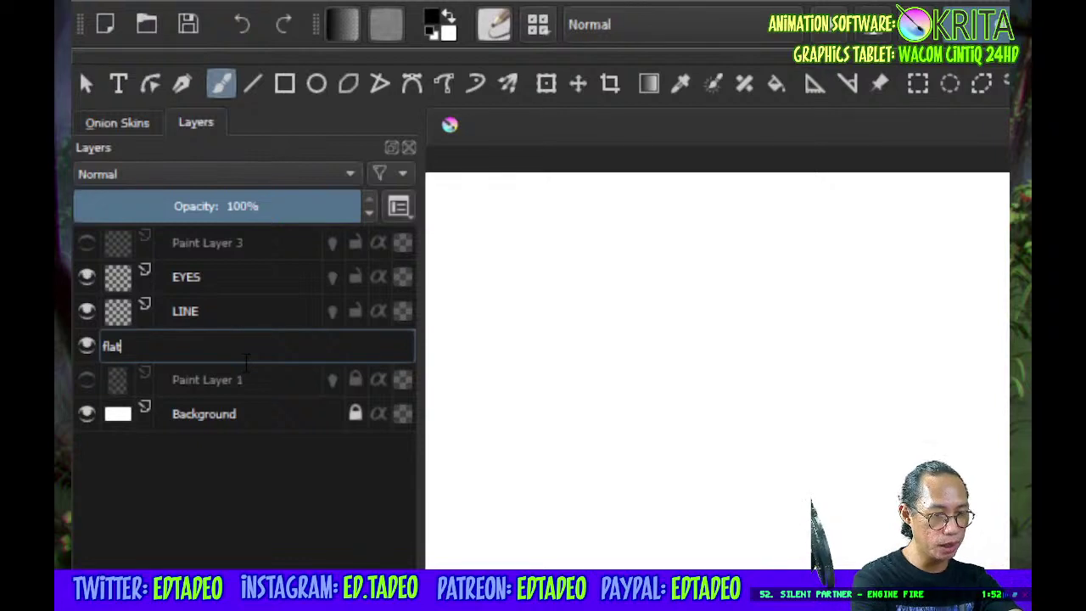
Name the new paint layer below LINE "flat" and place it in a quick clipping group
text(t)
key(Return)
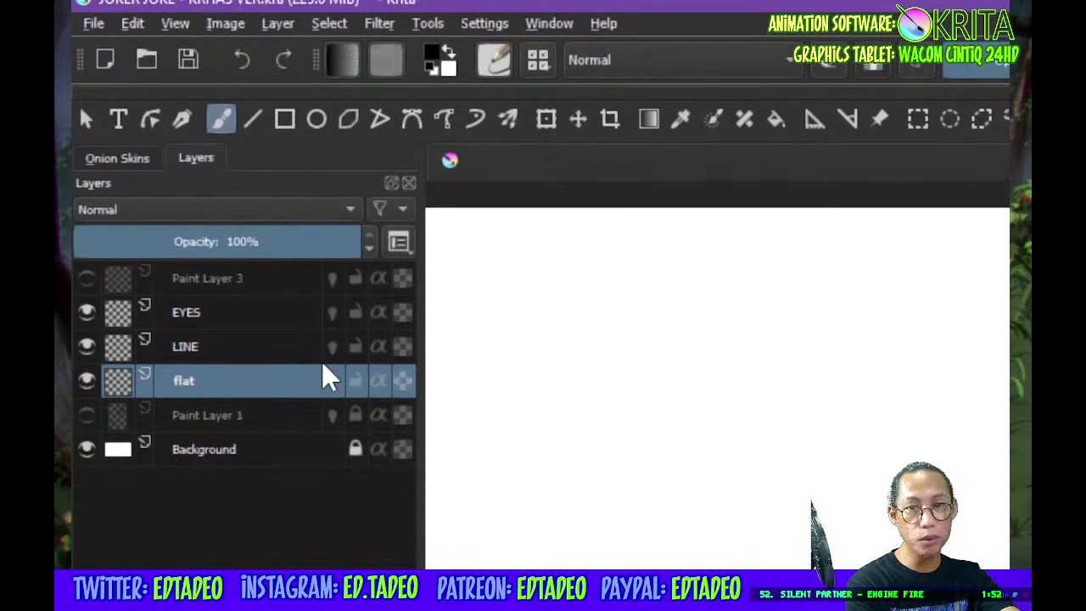
key(ctrl+alt+g)
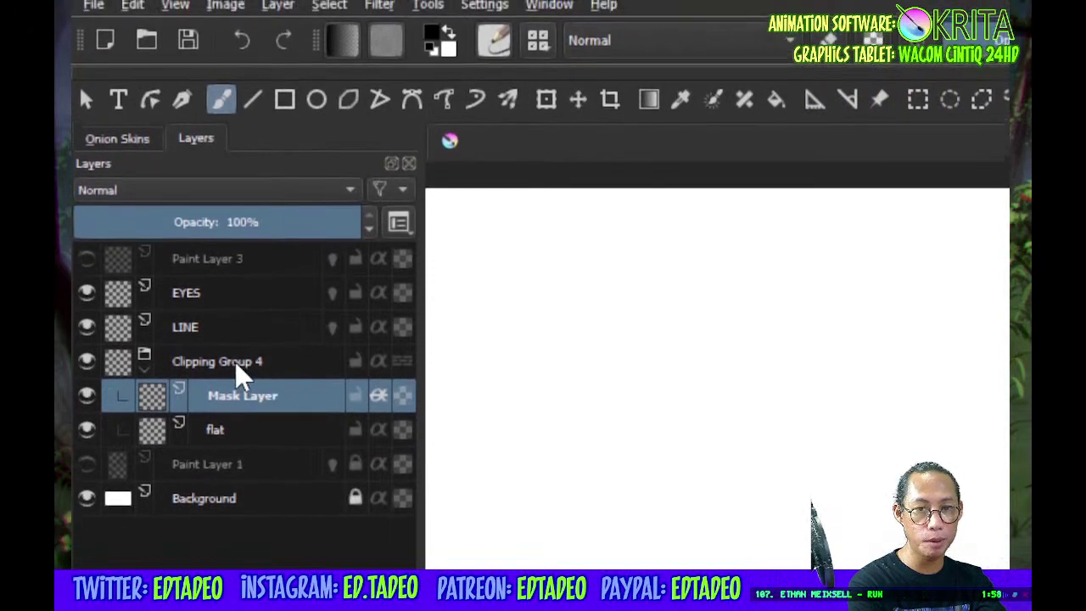
Toggle inherit alpha off and back on for the Mask Layer in the clipping group
click(244, 349)
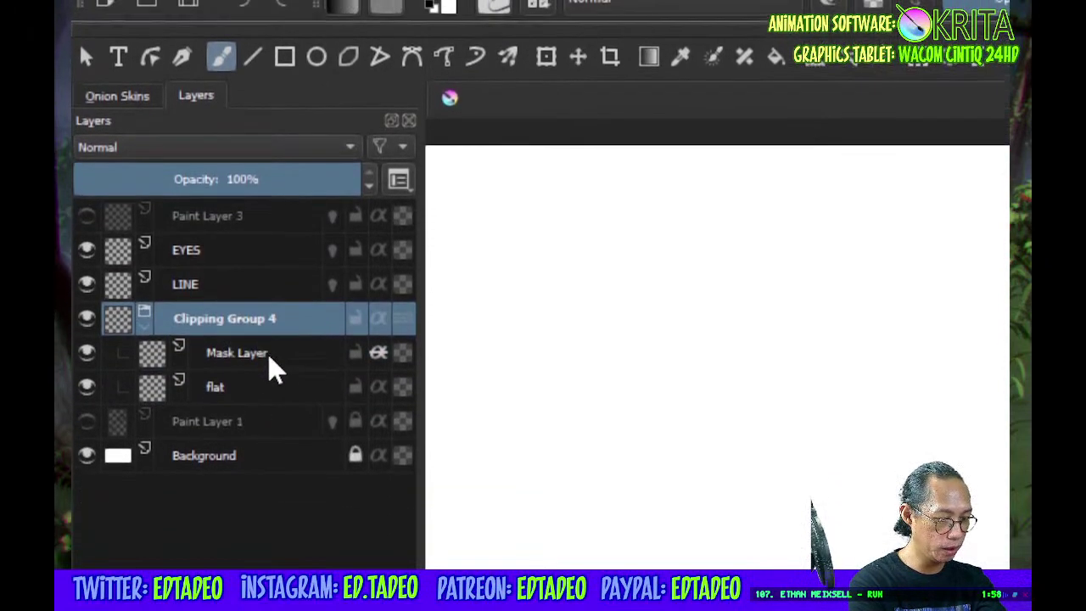
click(270, 386)
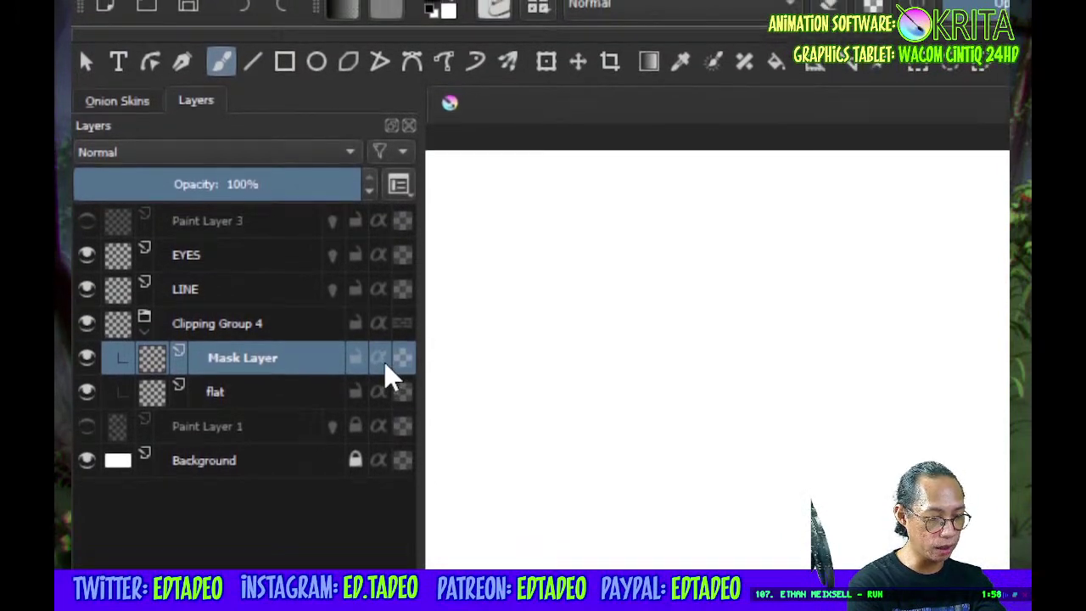
click(382, 356)
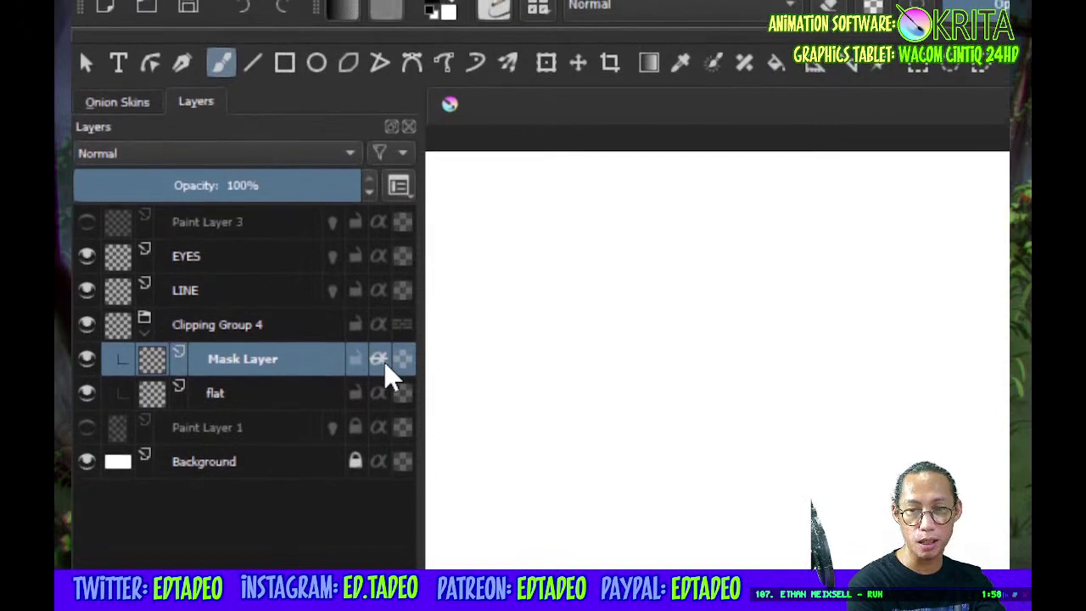
Rename the Mask Layer above the flat layer as "colors"
mouse_move(384, 361)
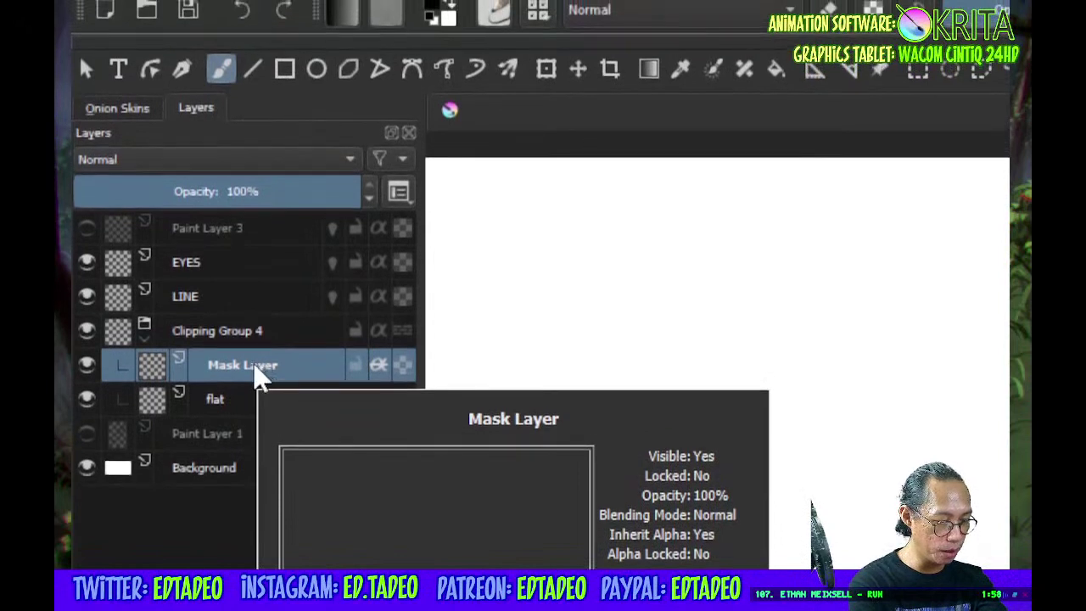
double_click(255, 367)
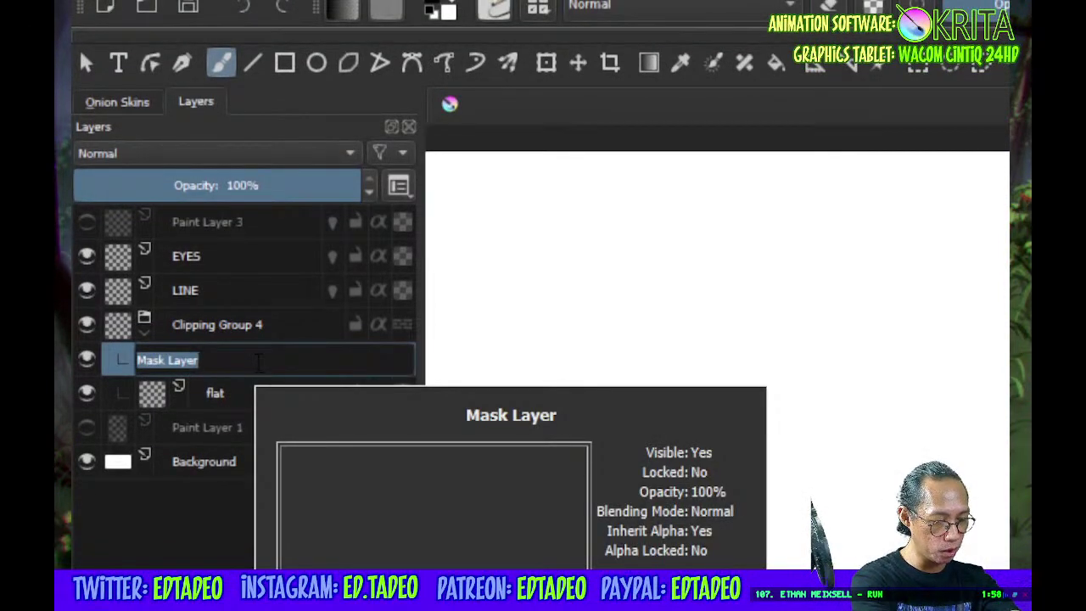
text(colors)
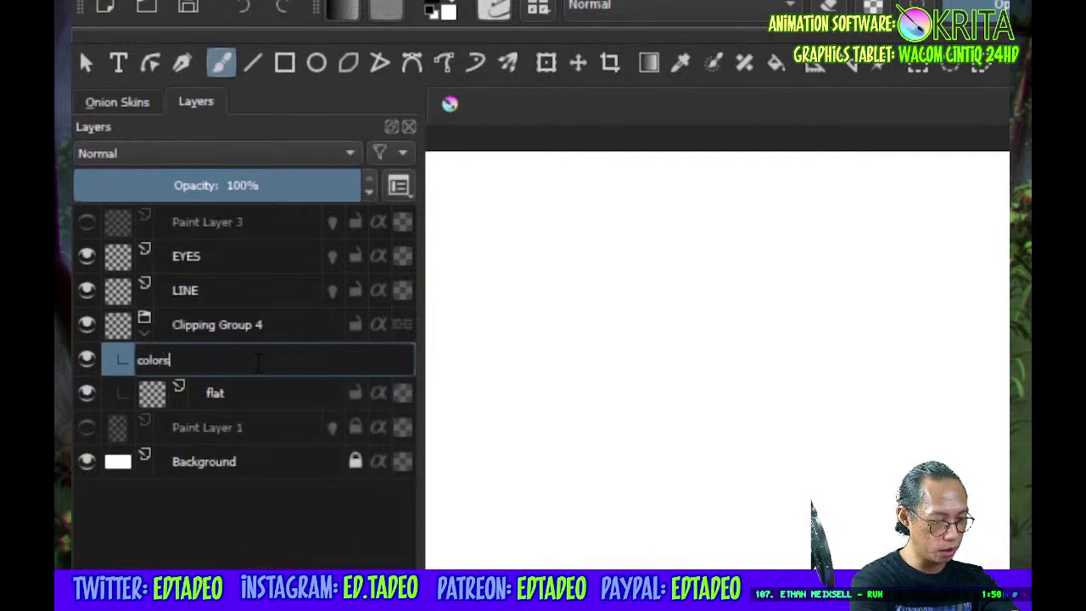
key(Return)
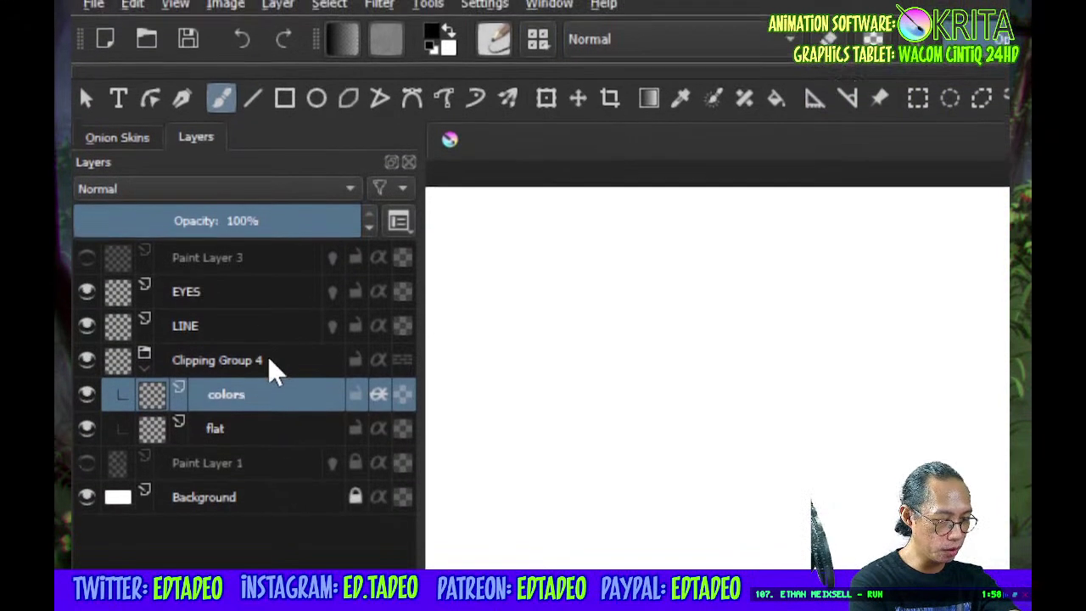
Rename the clipping group containing the colors and flat layers as "COLORS"
double_click(261, 366)
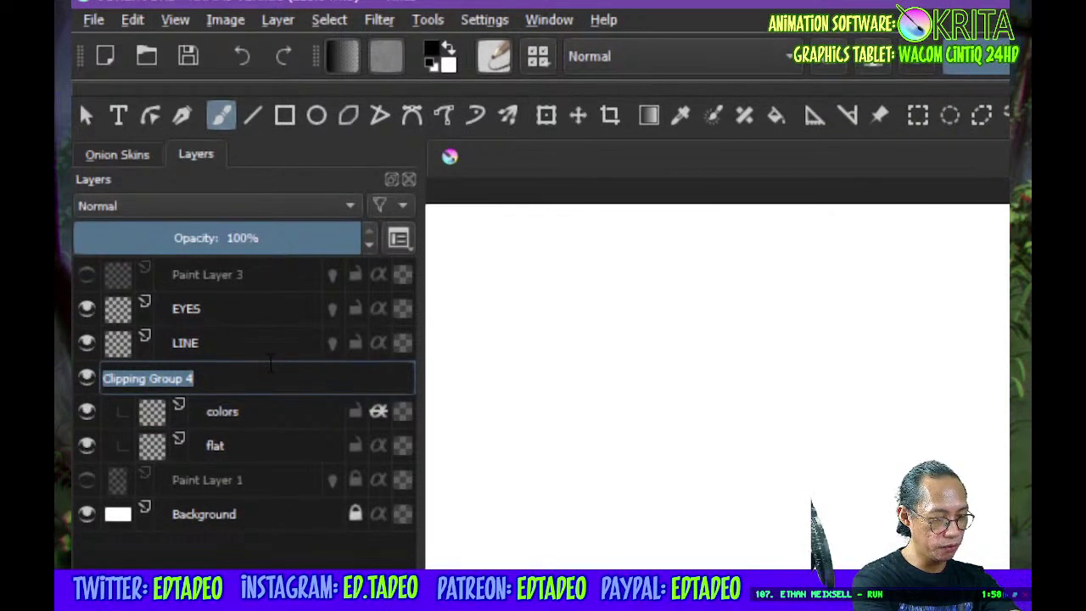
text(col)
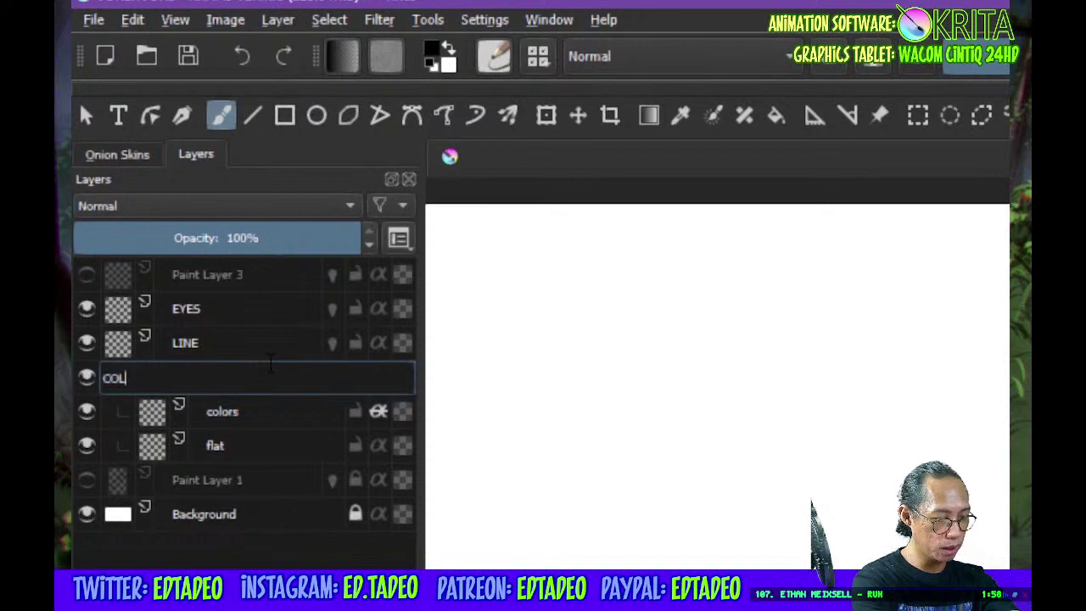
text(ORS)
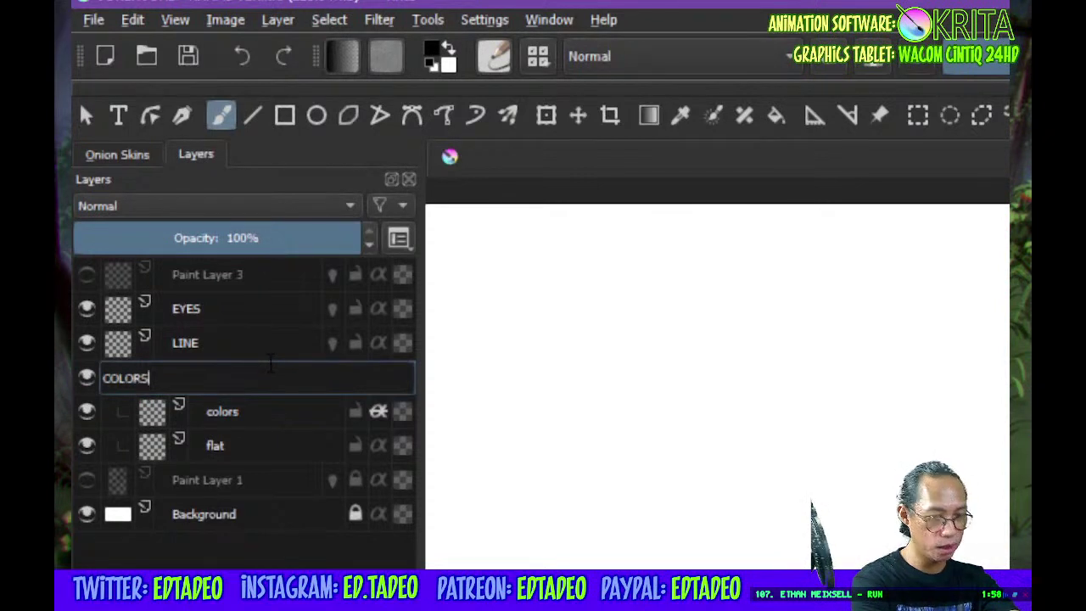
key(Return)
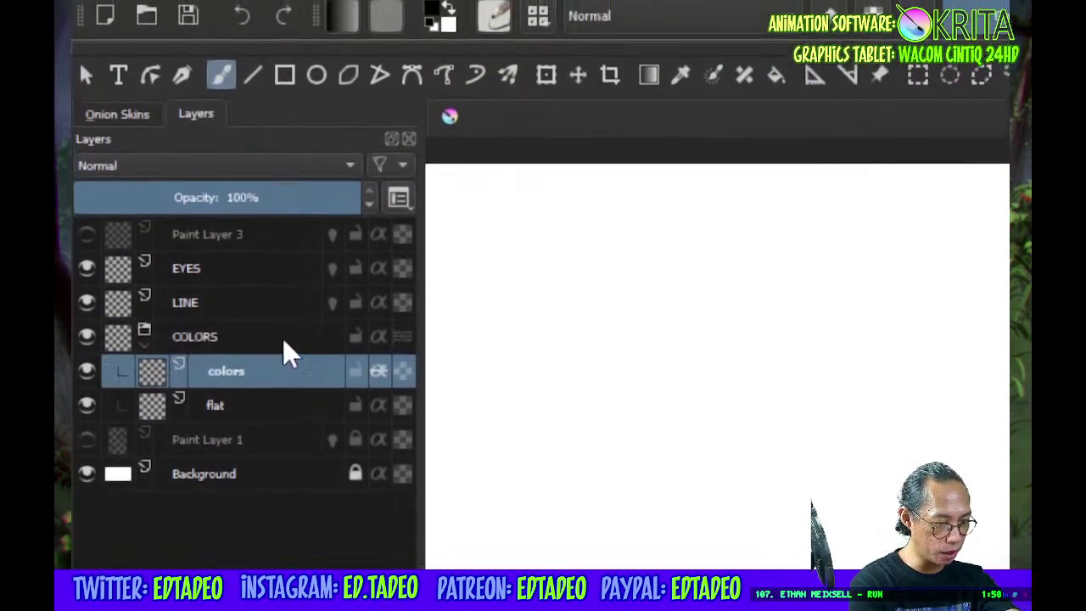
Turn off Show in Timeline for the COLORS group
mouse_move(346, 316)
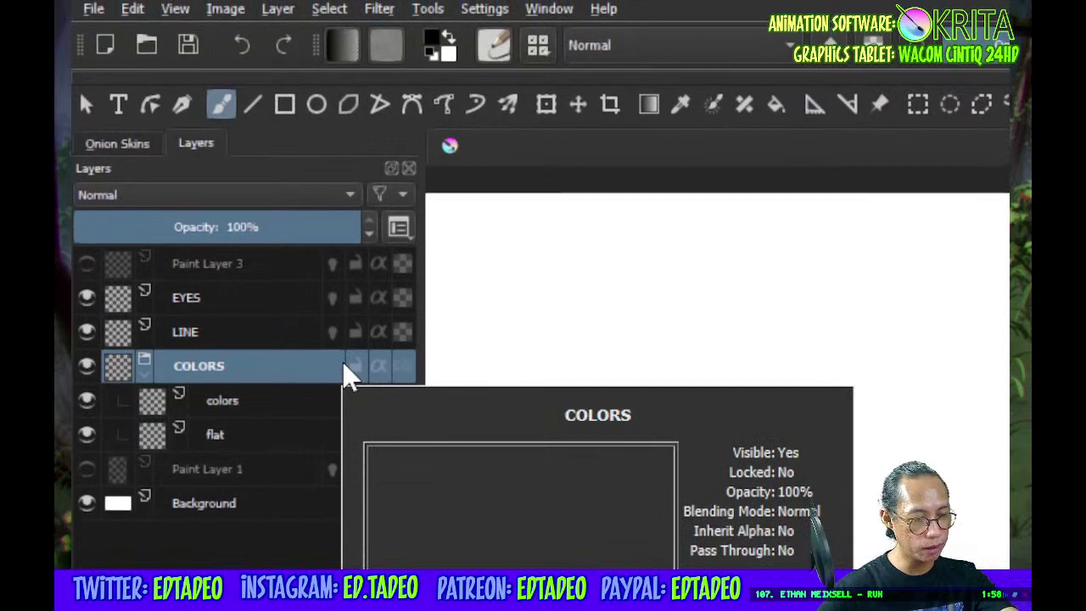
right_click(286, 368)
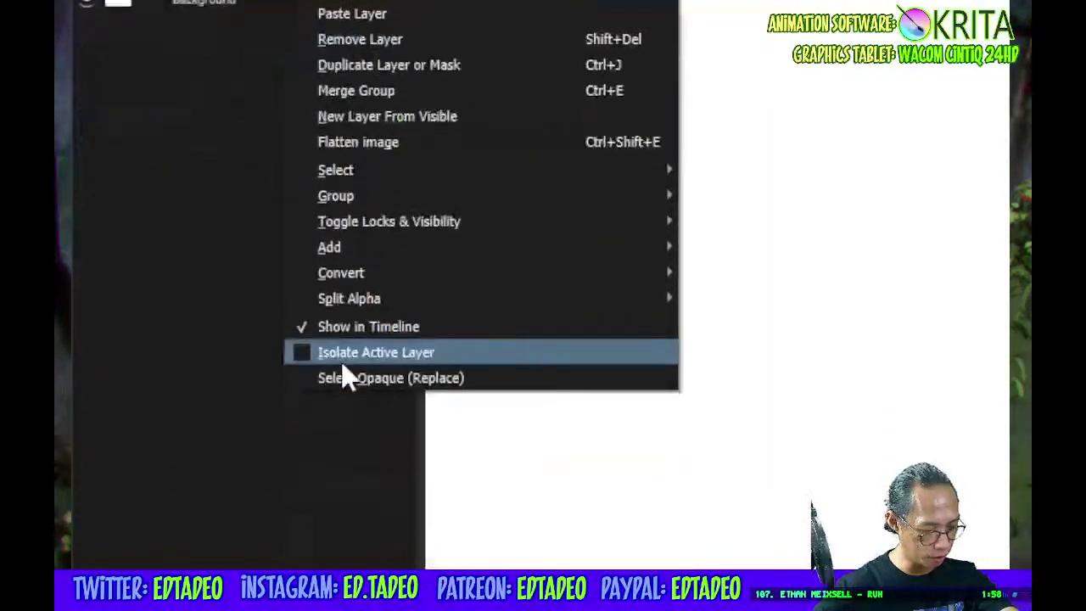
click(357, 366)
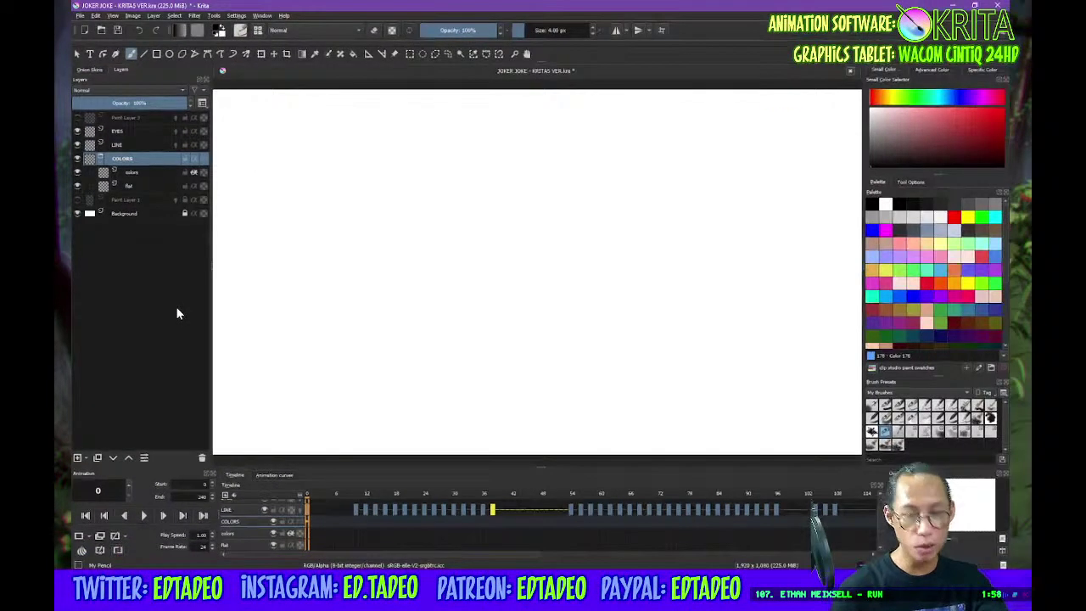
Check the flat and LINE layers' tracks in the timeline and scrub to frame 3
click(153, 174)
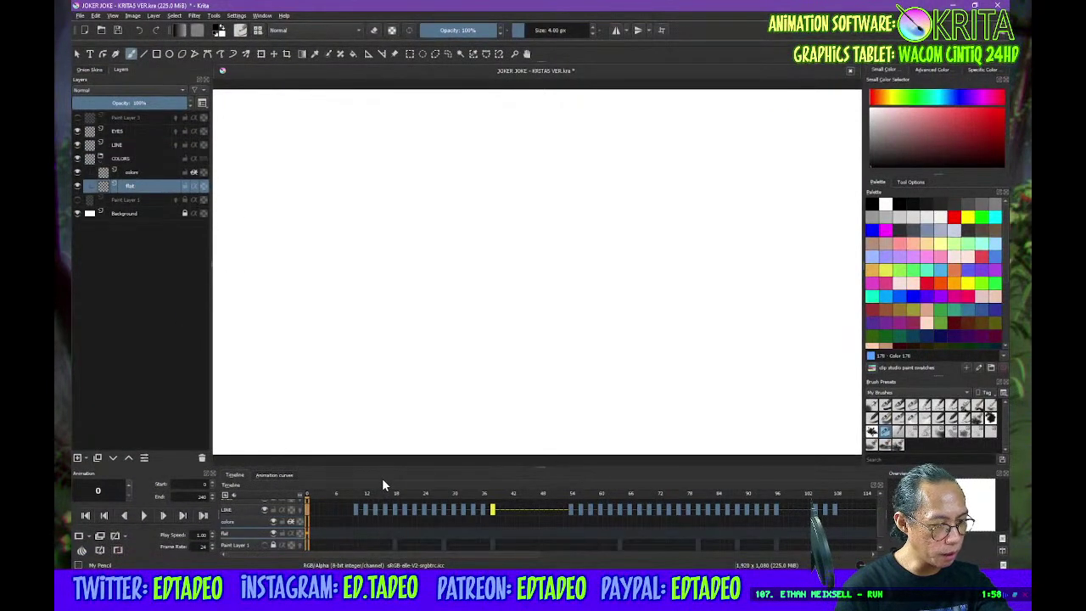
click(132, 149)
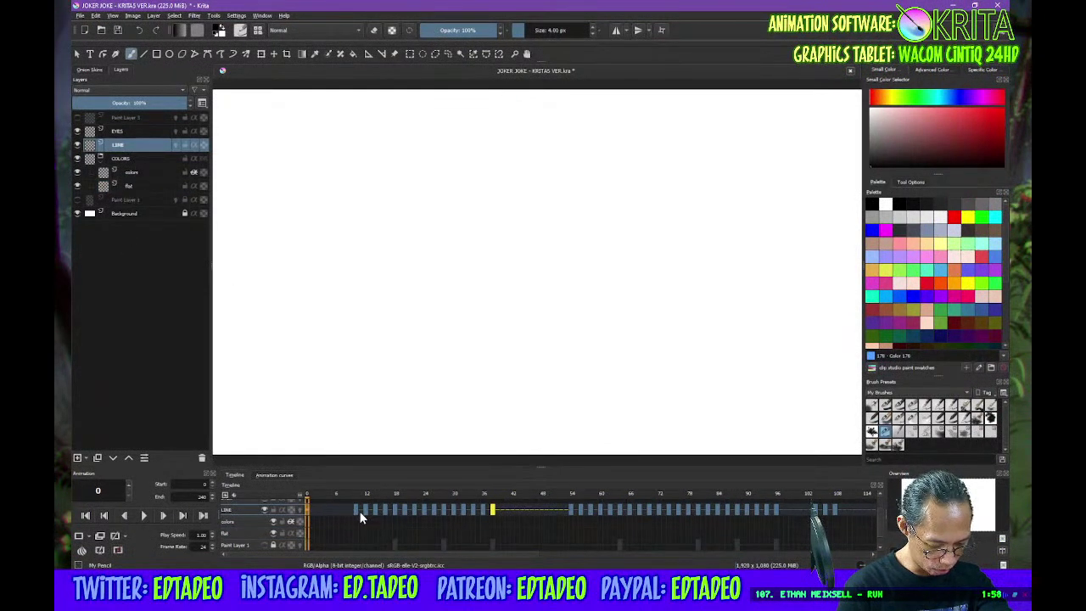
drag(315, 495, 324, 491)
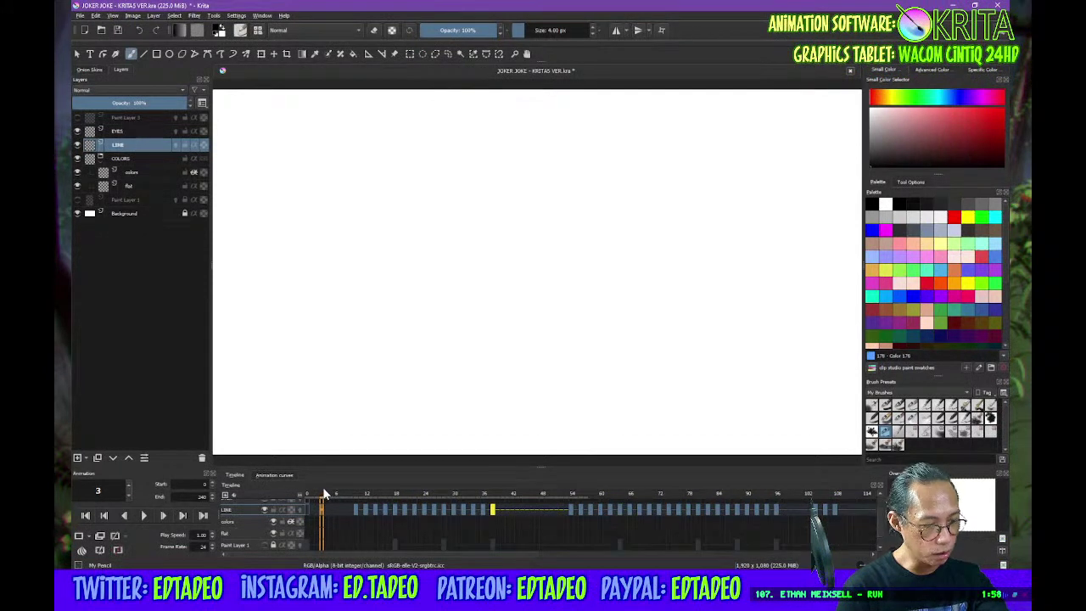
Undo the layer renames, the clipping group and the added paint layer
key(ctrl)
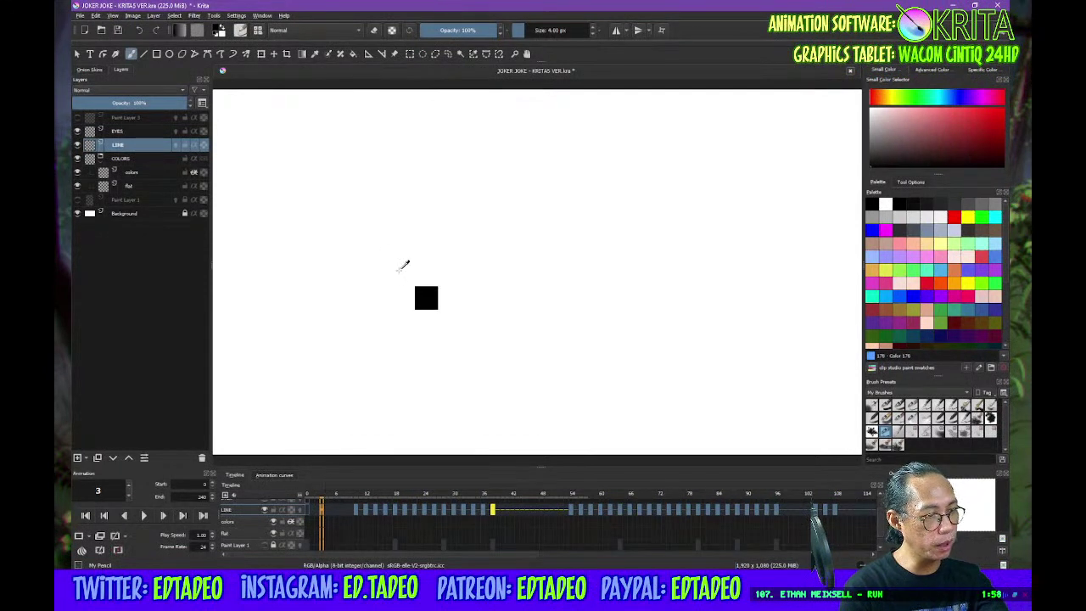
key(ctrl+z)
key(ctrl+z)
key(ctrl+z)
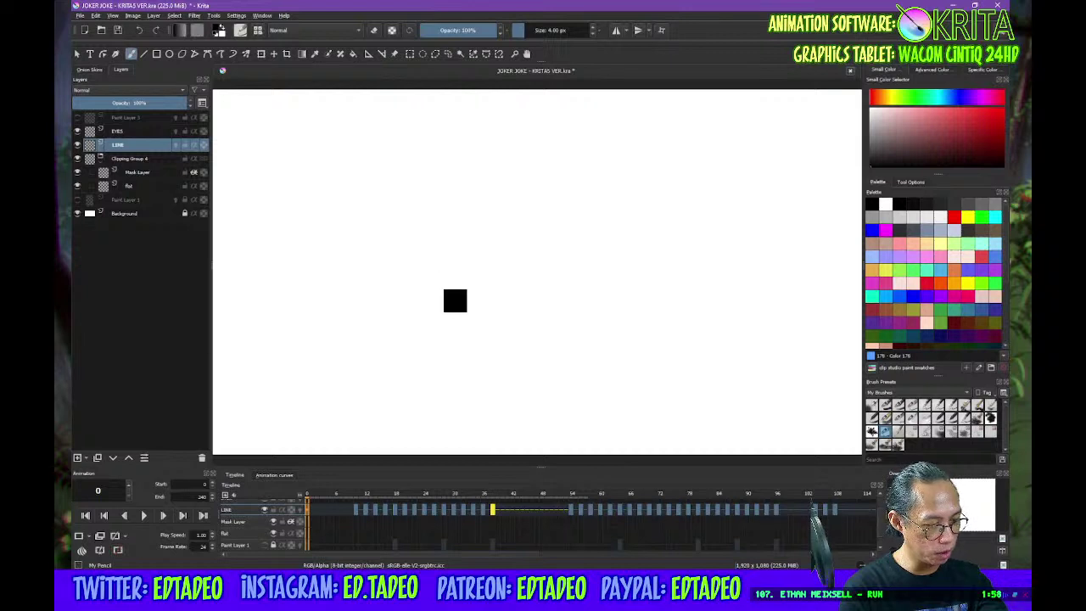
key(ctrl+z)
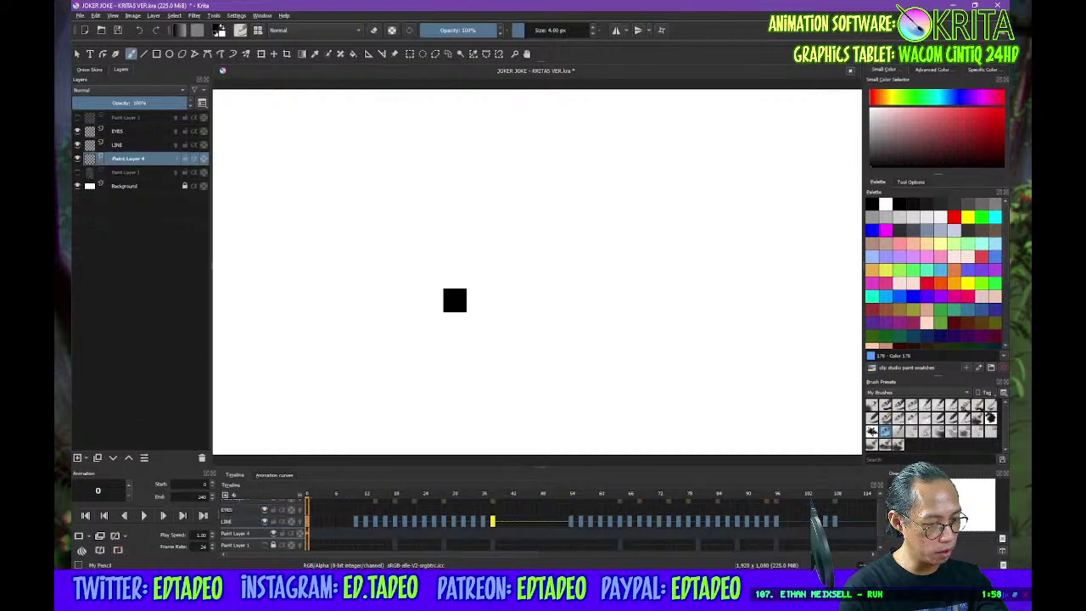
key(ctrl+z)
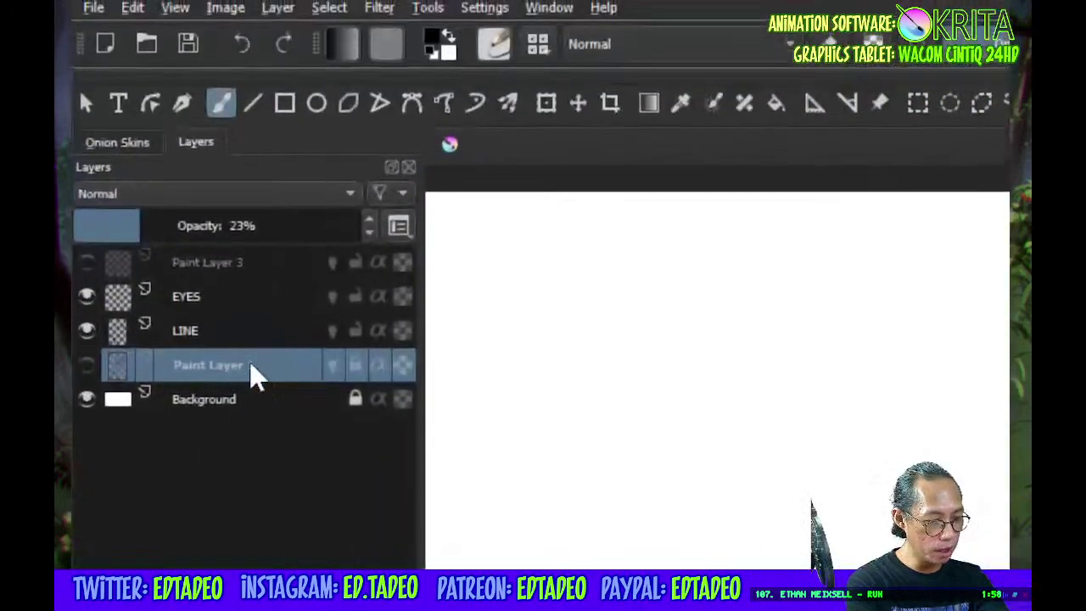
Lock the LINE and EYES layers
click(356, 342)
click(356, 308)
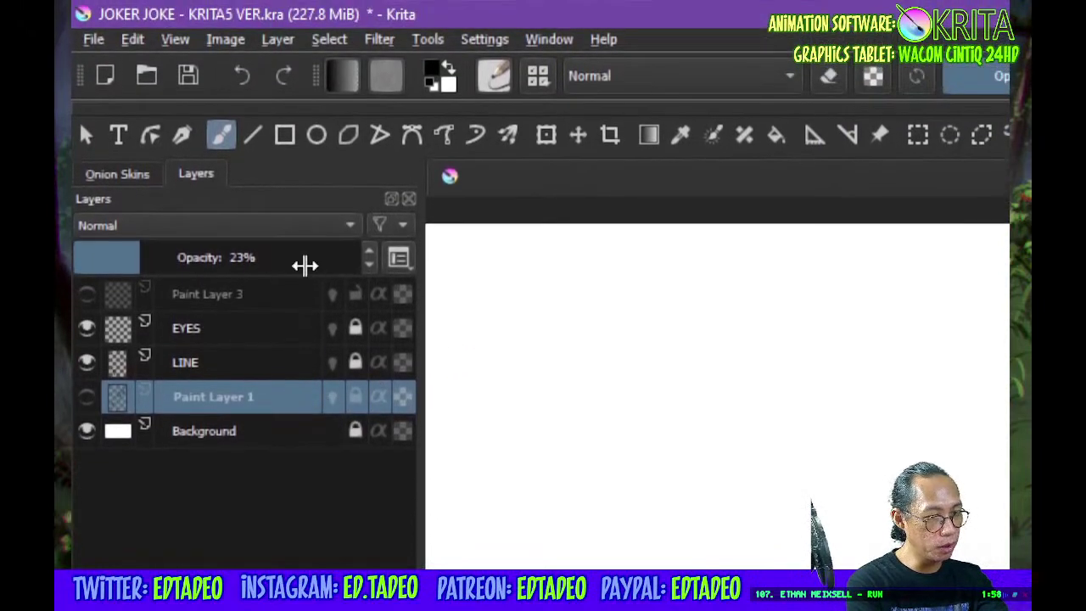
Add a new paint layer above Paint Layer 1 and name it "flats"
key(Insert)
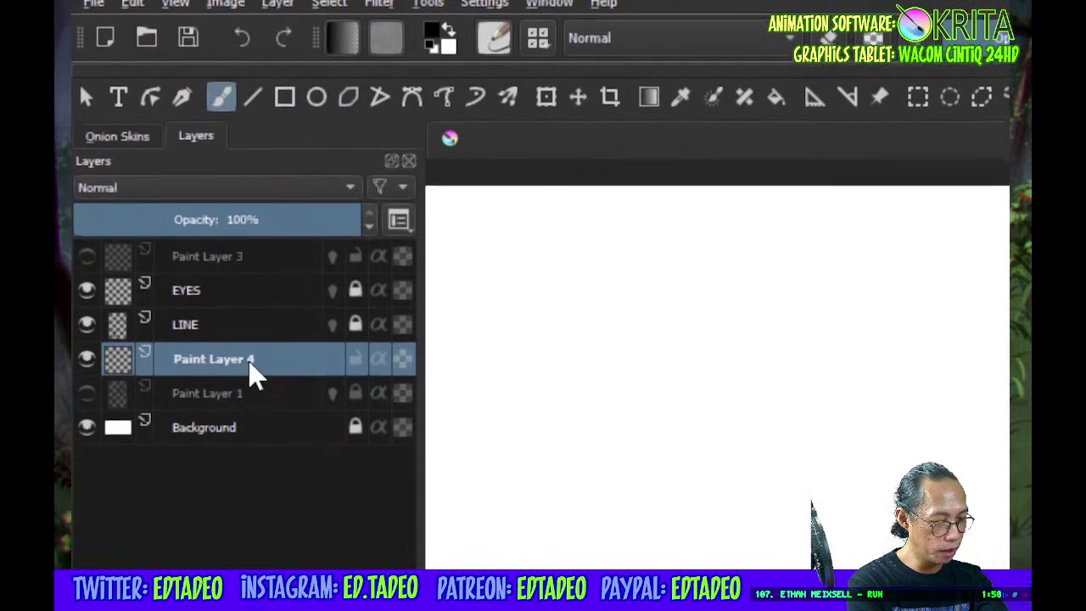
double_click(263, 366)
text(F)
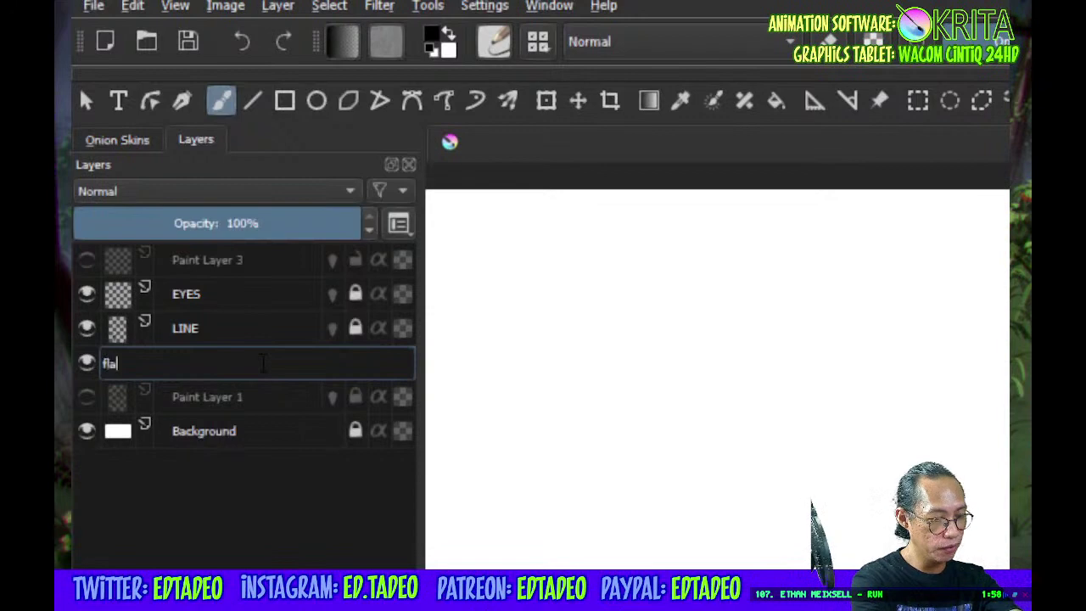
key(Return)
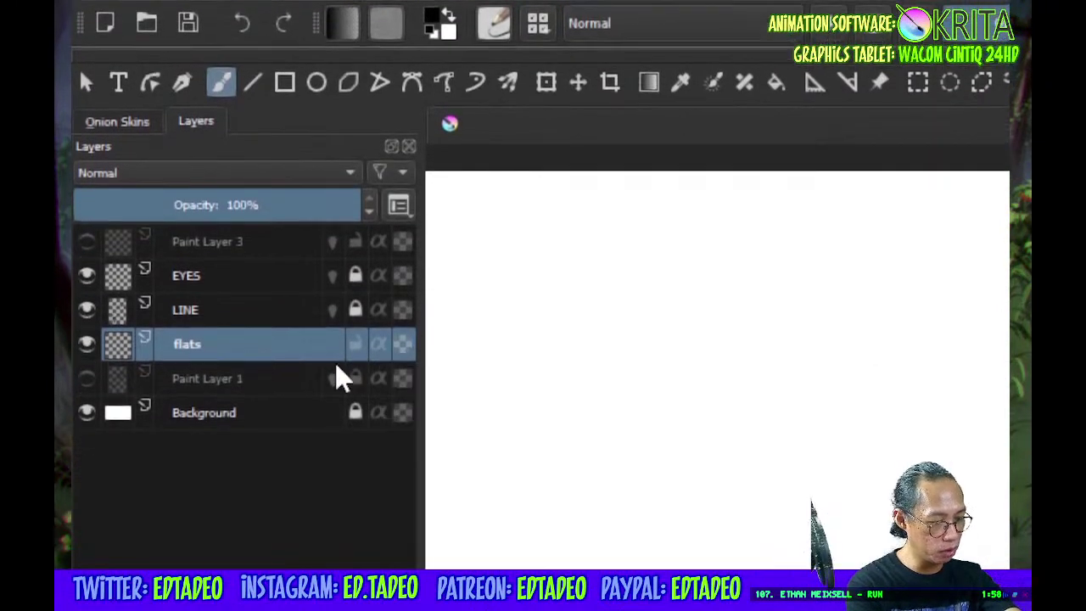
Create a quick clipping group from the flats layer and rename its mask layer as "colors"
key(ctrl+shift+g)
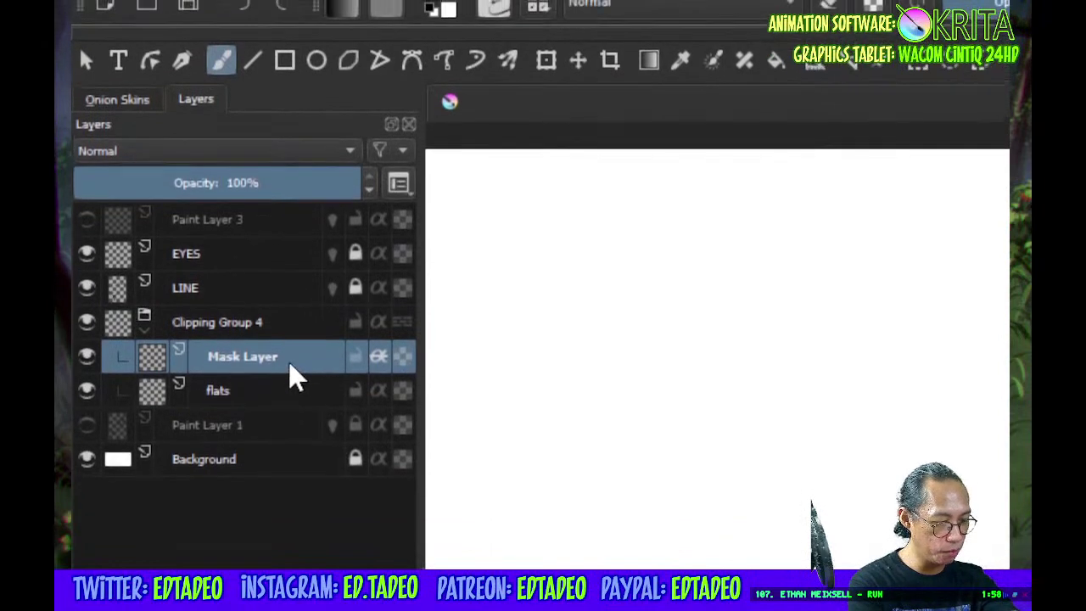
double_click(285, 374)
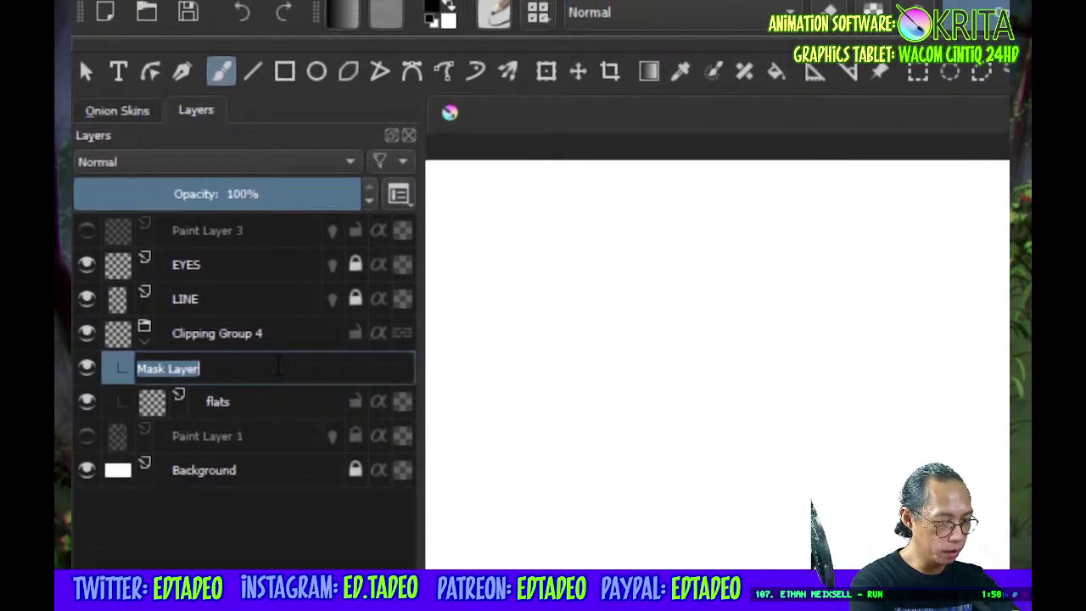
text(colors)
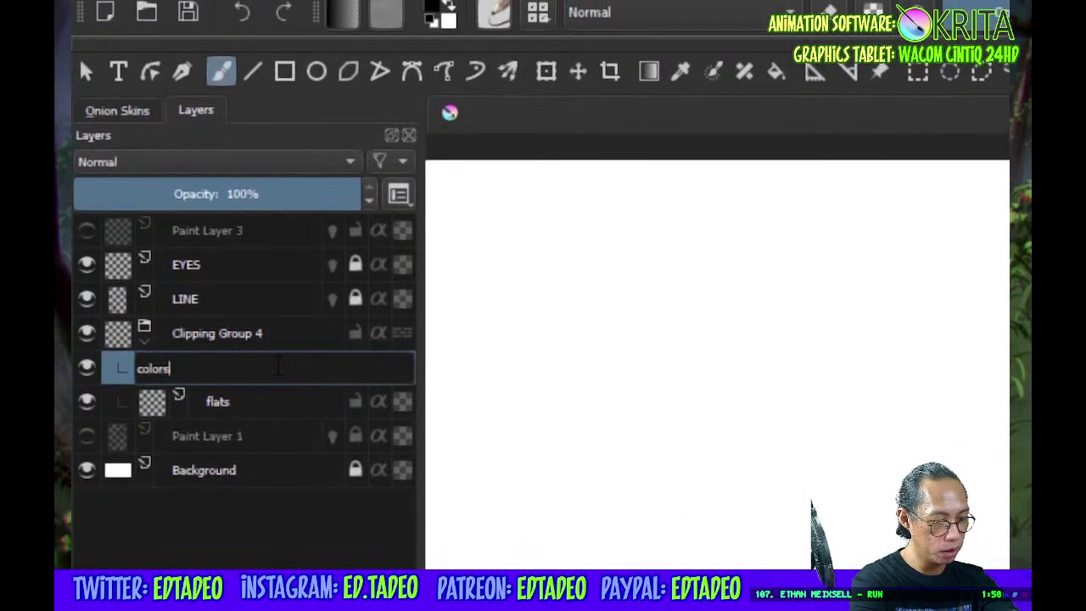
key(Return)
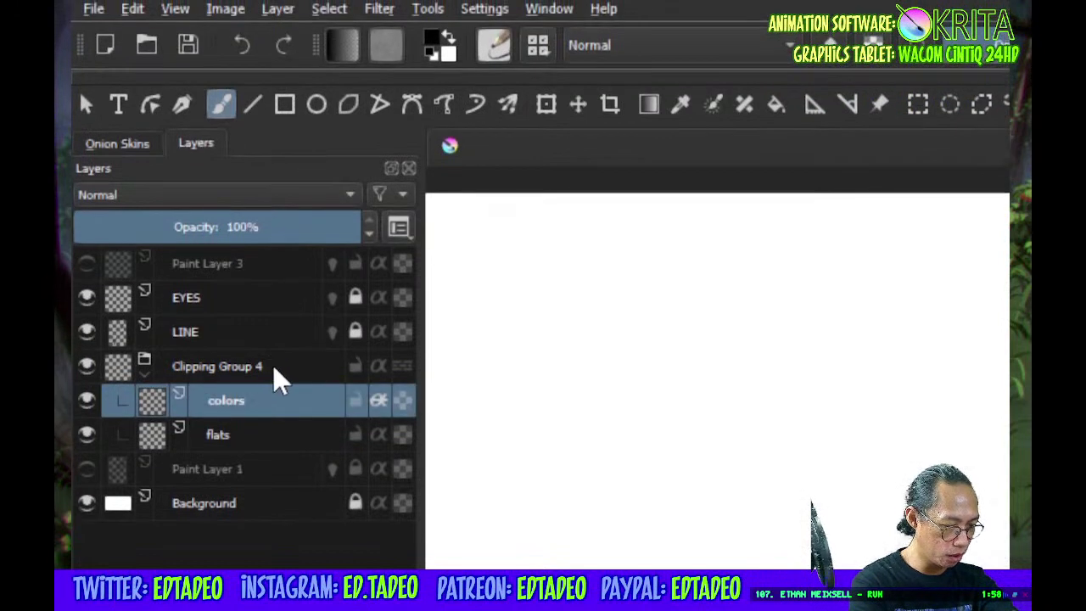
Rename the clipping group holding the colors and flats layers as "COLORS"
double_click(273, 337)
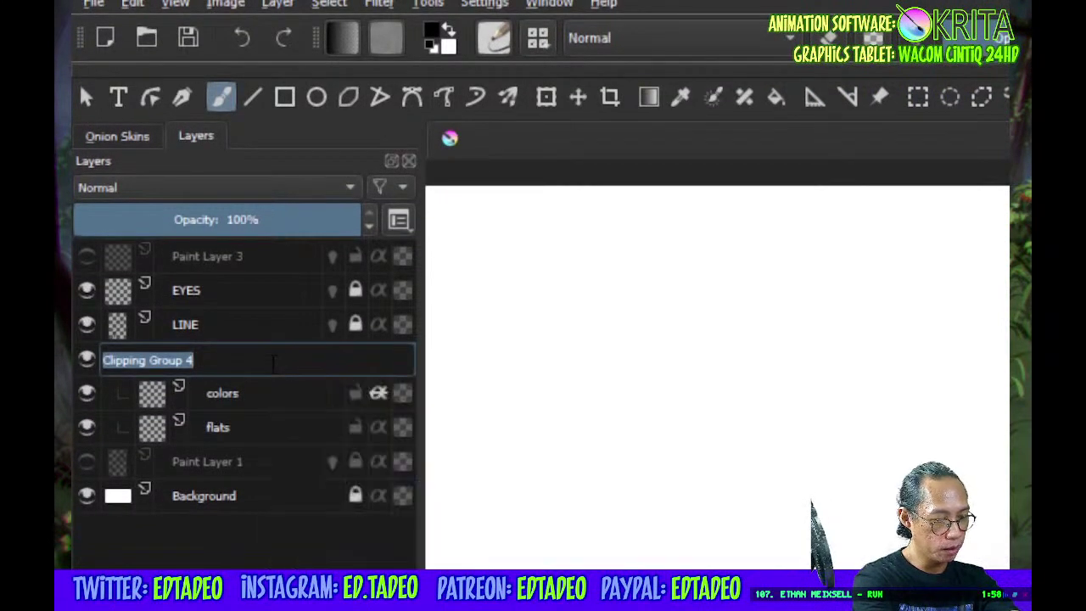
text(COLORS)
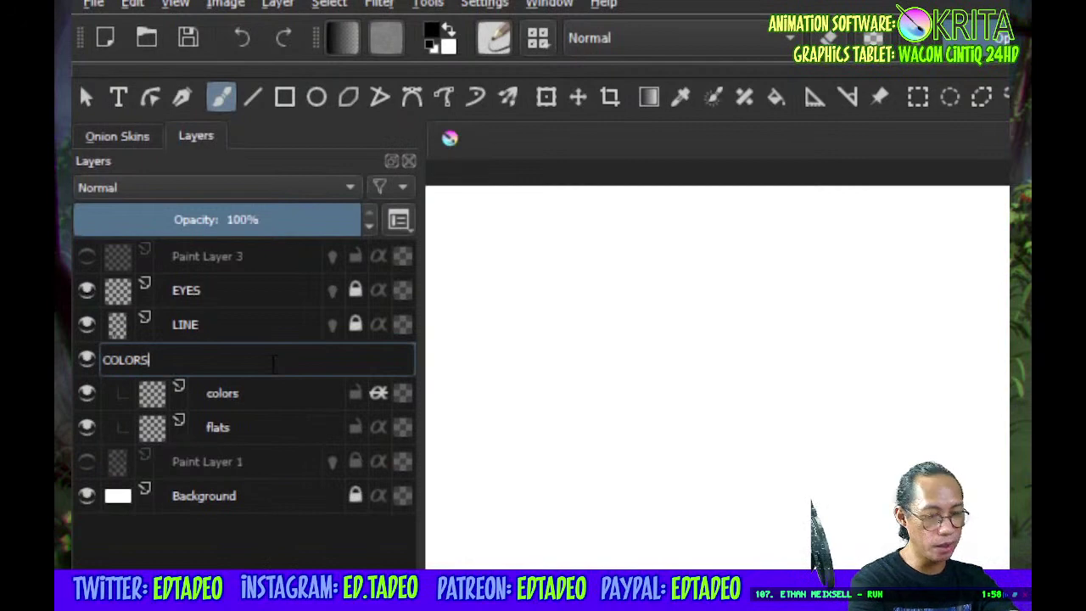
key(Return)
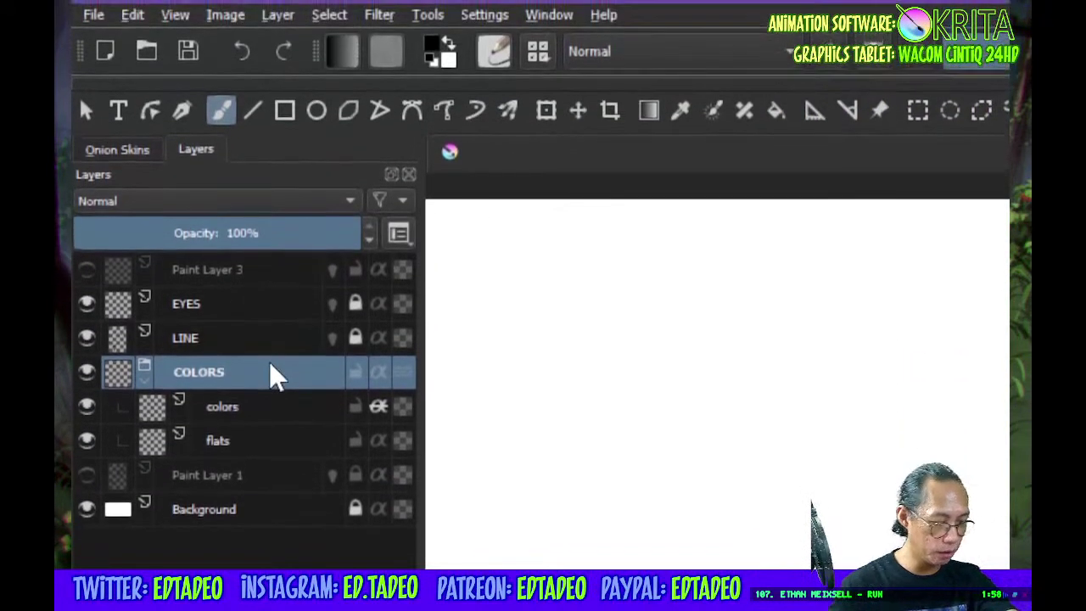
mouse_move(274, 326)
right_click(270, 364)
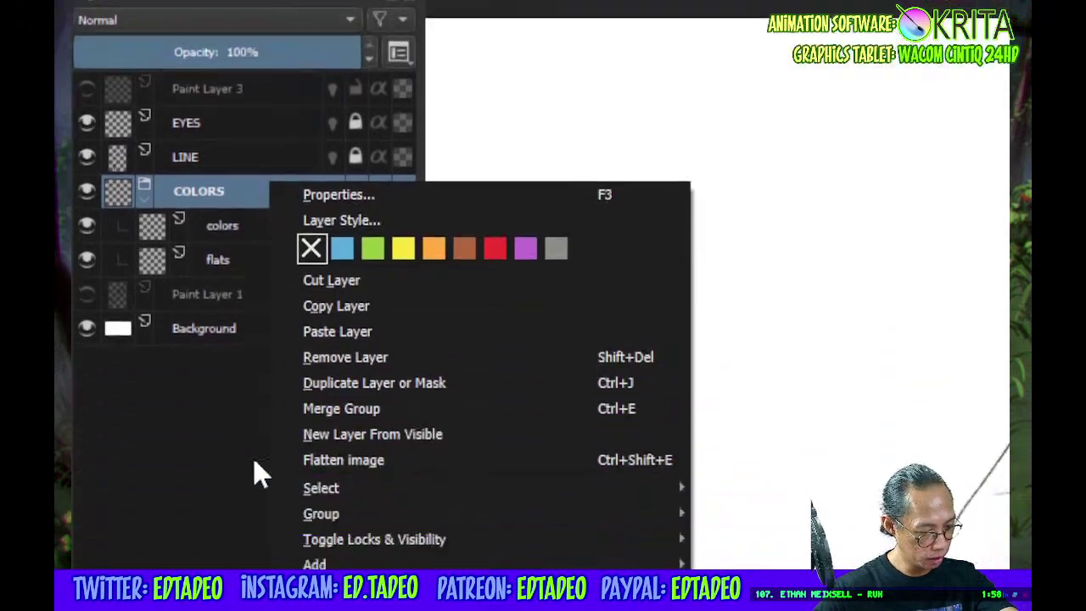
click(322, 365)
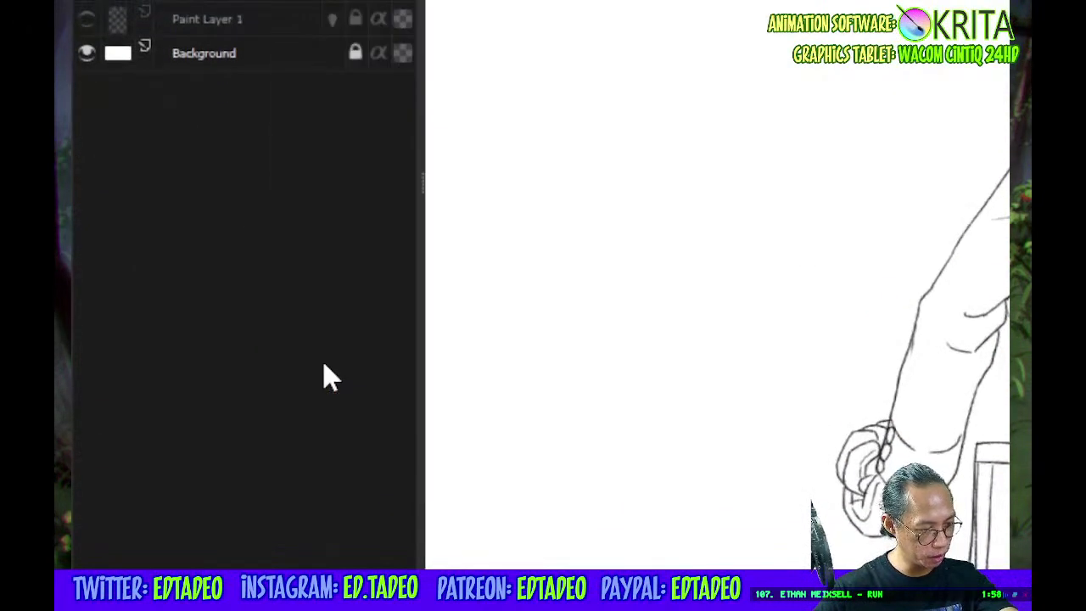
Select the flats layer inside the COLORS group as the layer to paint on
click(266, 197)
click(270, 231)
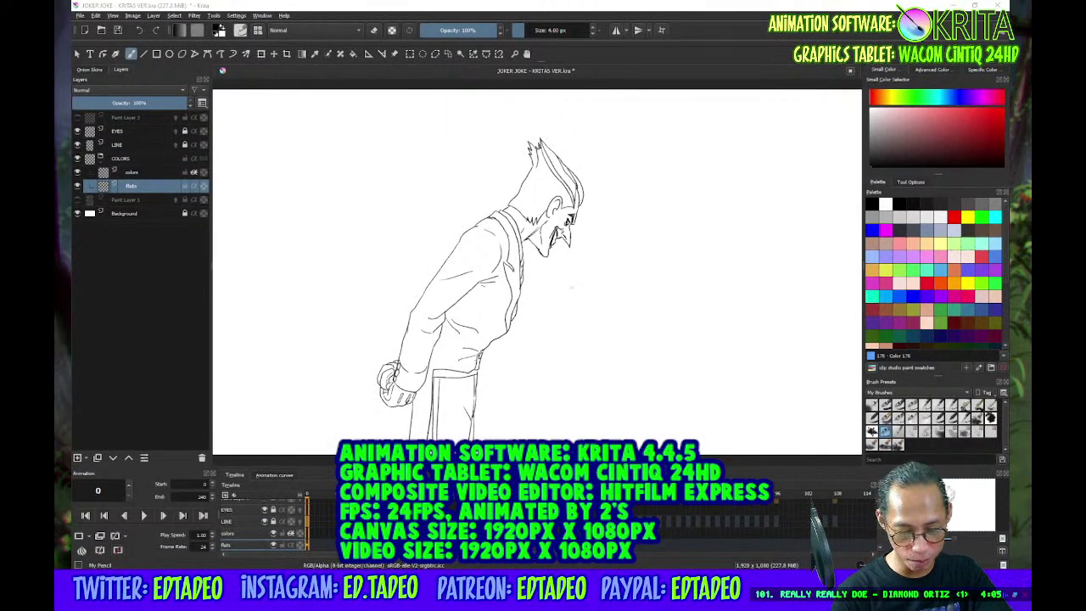
click(158, 184)
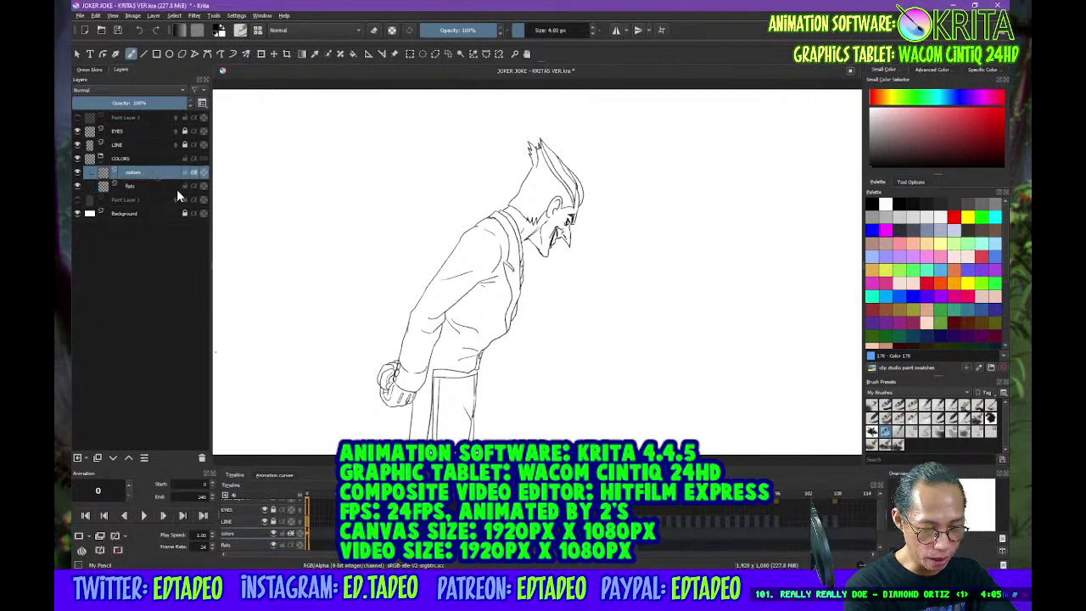
mouse_move(144, 197)
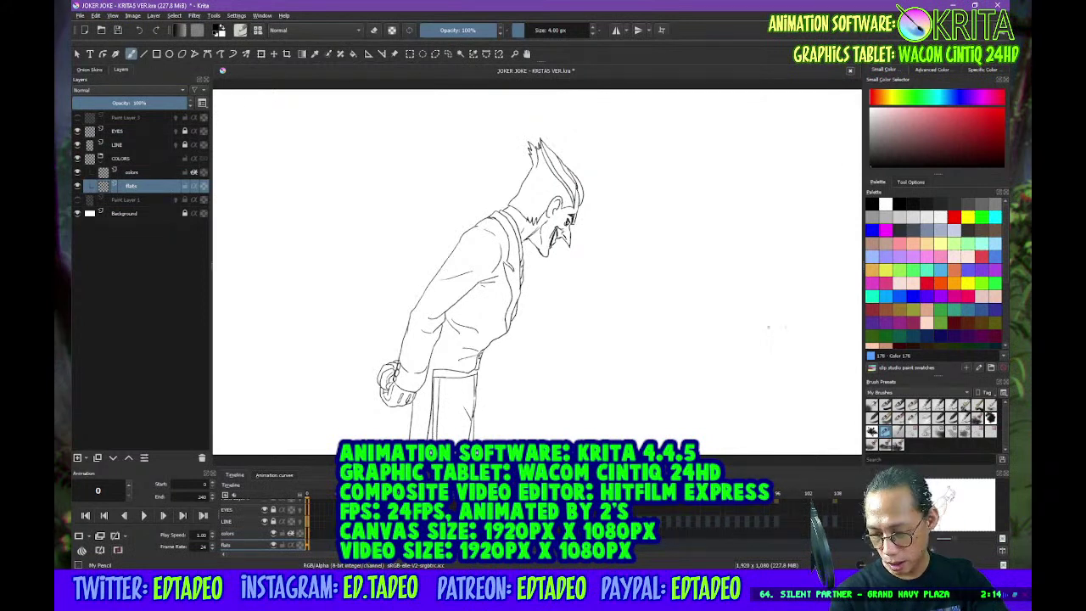
Float the Brush Presets docker over the canvas and select the CELL INK preset from My Brushes
mouse_move(910, 381)
mouse_down()
mouse_move(840, 363)
mouse_move(651, 236)
mouse_up()
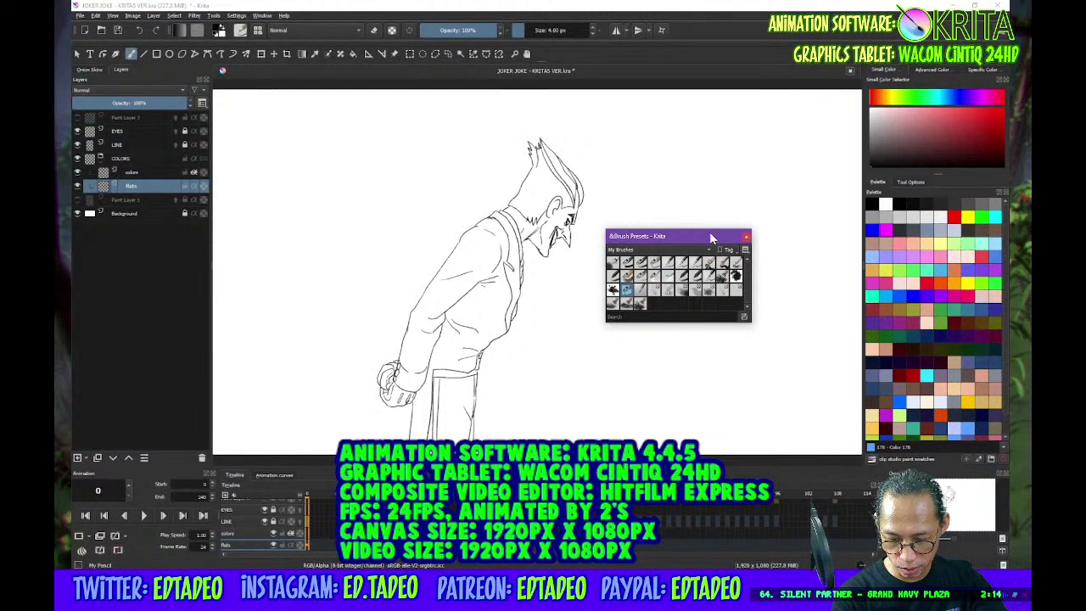
drag(709, 232, 705, 166)
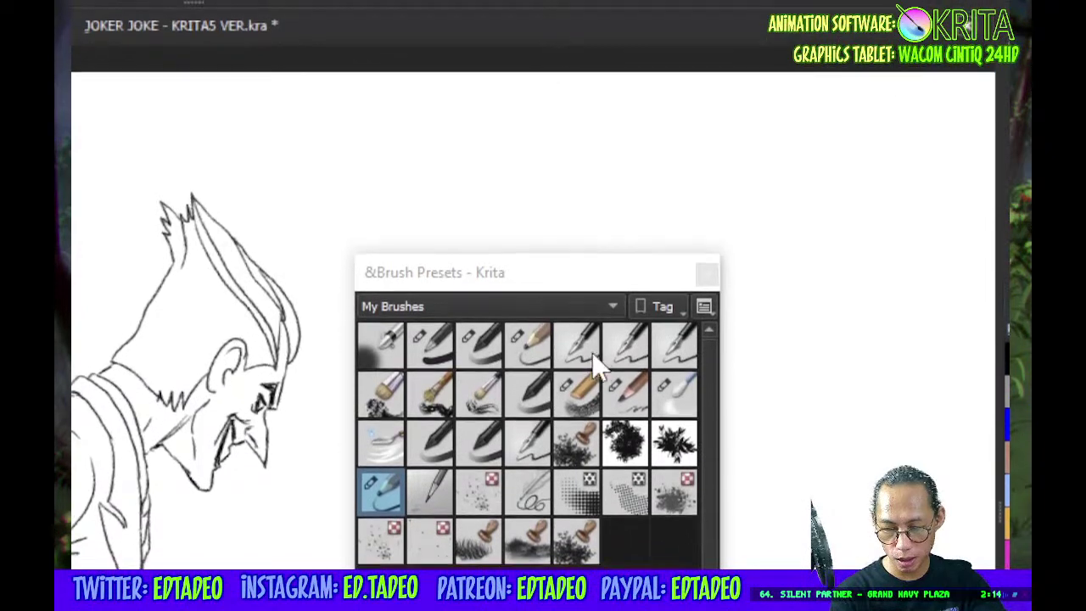
click(590, 355)
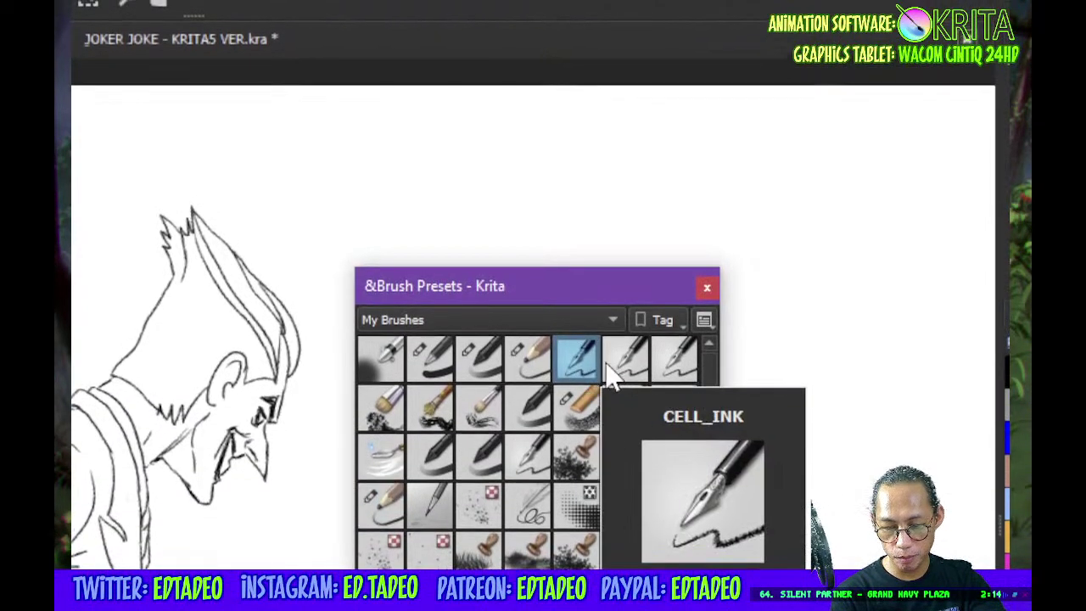
click(617, 366)
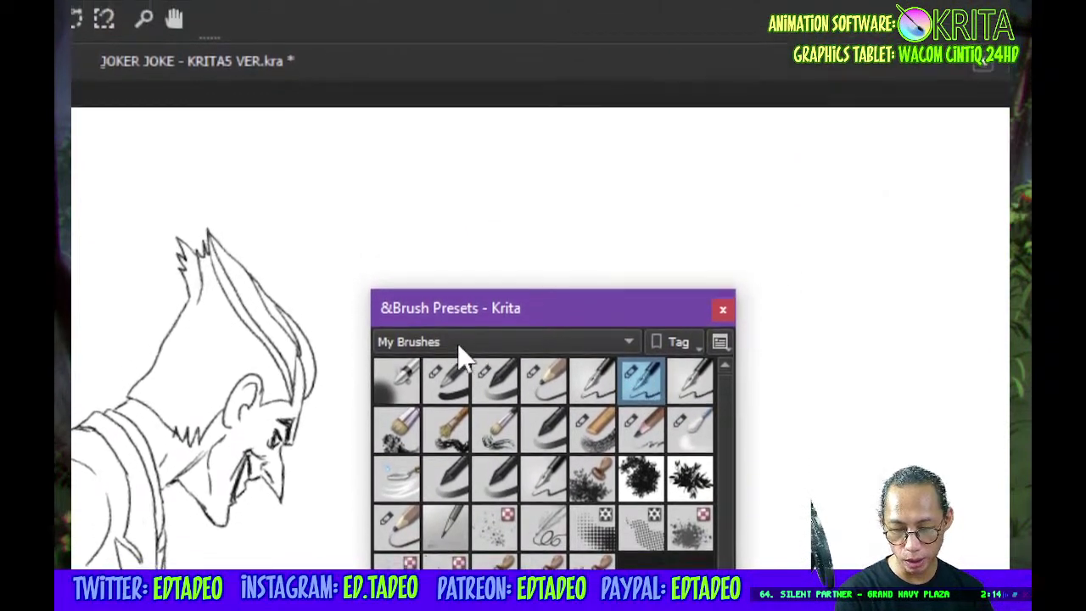
View all brush presets in the resized floating docker, and filter the list back to the My Brushes tag
click(457, 343)
click(461, 348)
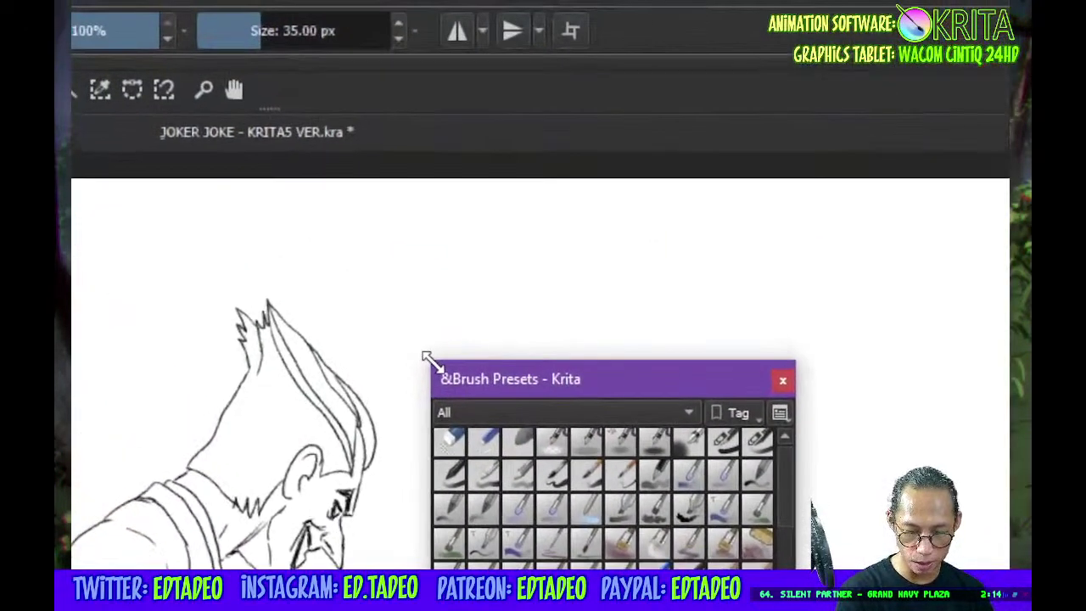
mouse_move(427, 356)
mouse_down()
mouse_move(373, 360)
mouse_move(383, 296)
mouse_move(420, 223)
mouse_move(686, 354)
mouse_move(622, 309)
mouse_up()
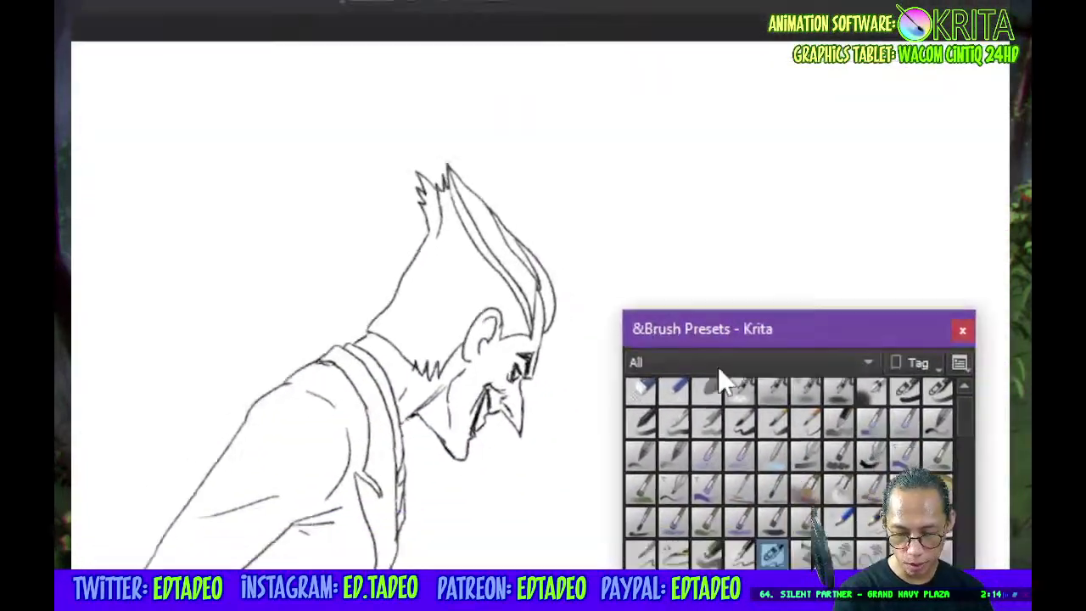
click(703, 362)
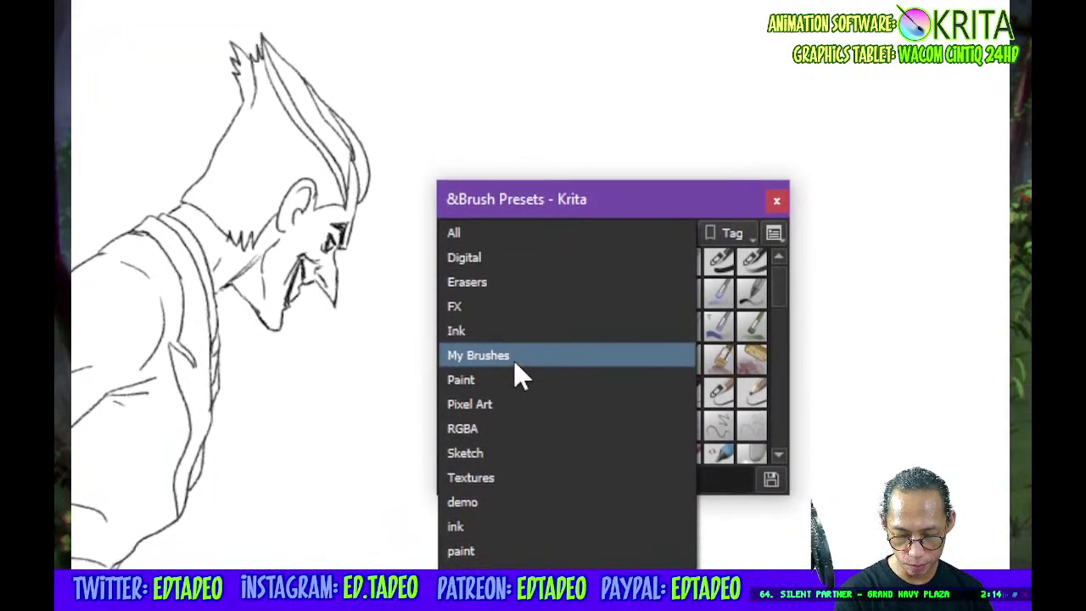
click(513, 360)
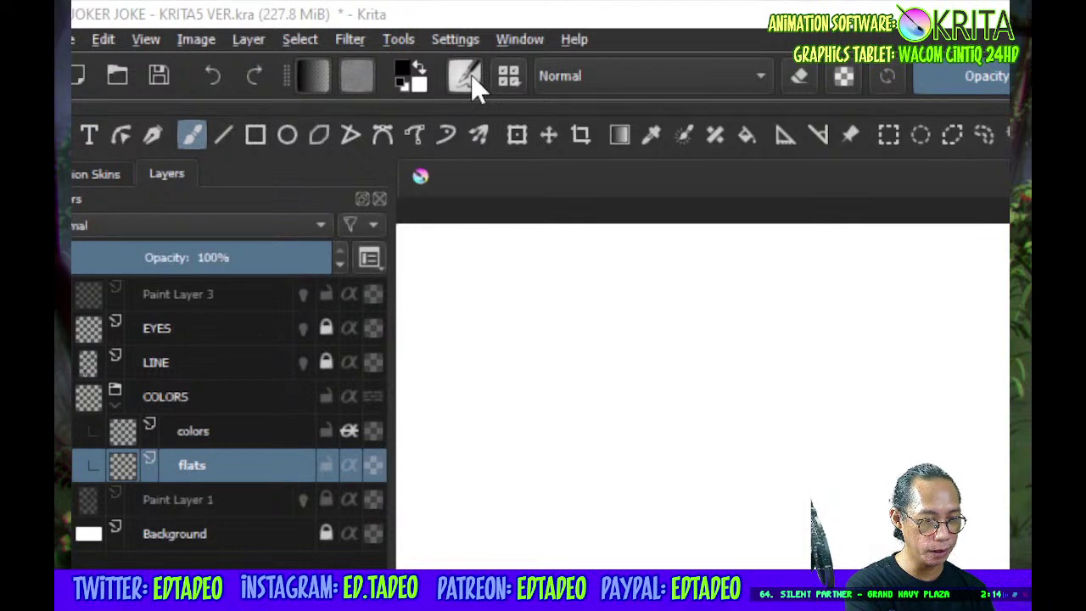
Open the brush editor for CELL INK, view its Sharpness settings and test a stroke on the scratchpad
click(472, 83)
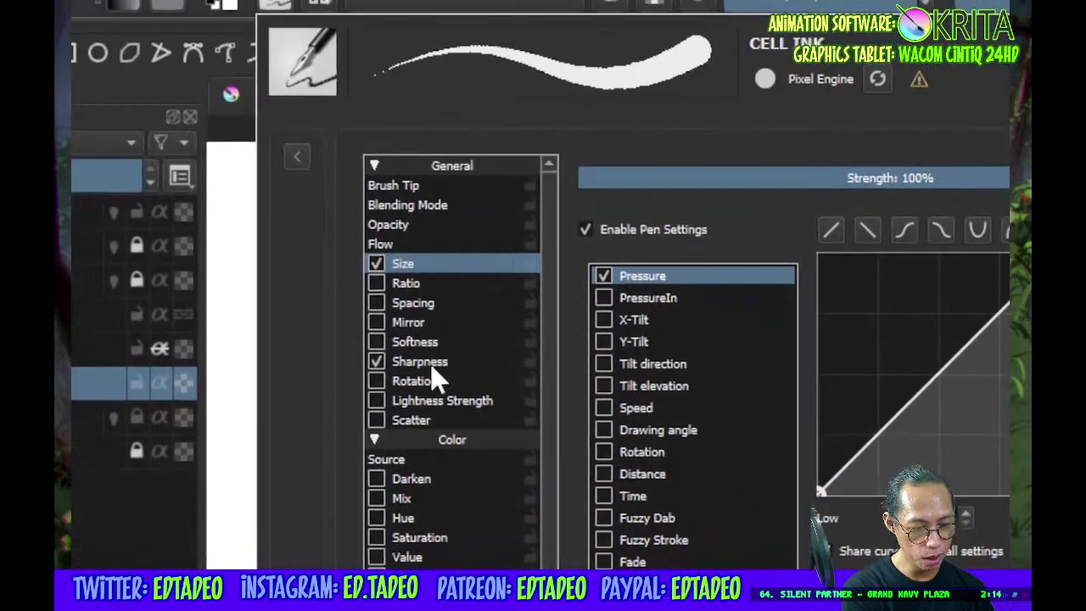
click(425, 442)
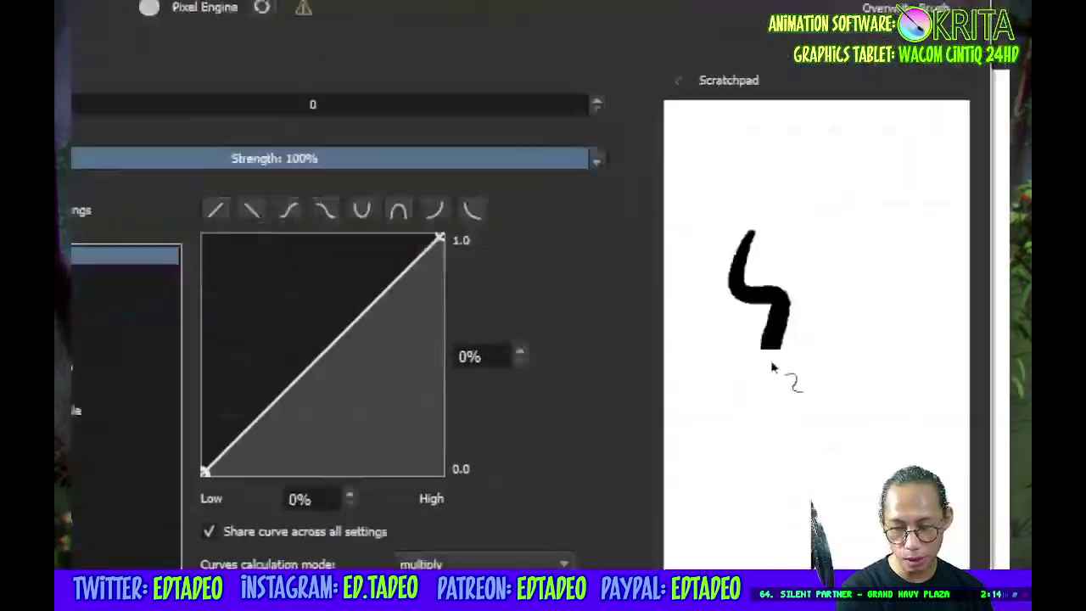
mouse_move(772, 366)
mouse_down()
mouse_move(771, 495)
mouse_move(853, 485)
mouse_move(847, 565)
mouse_up()
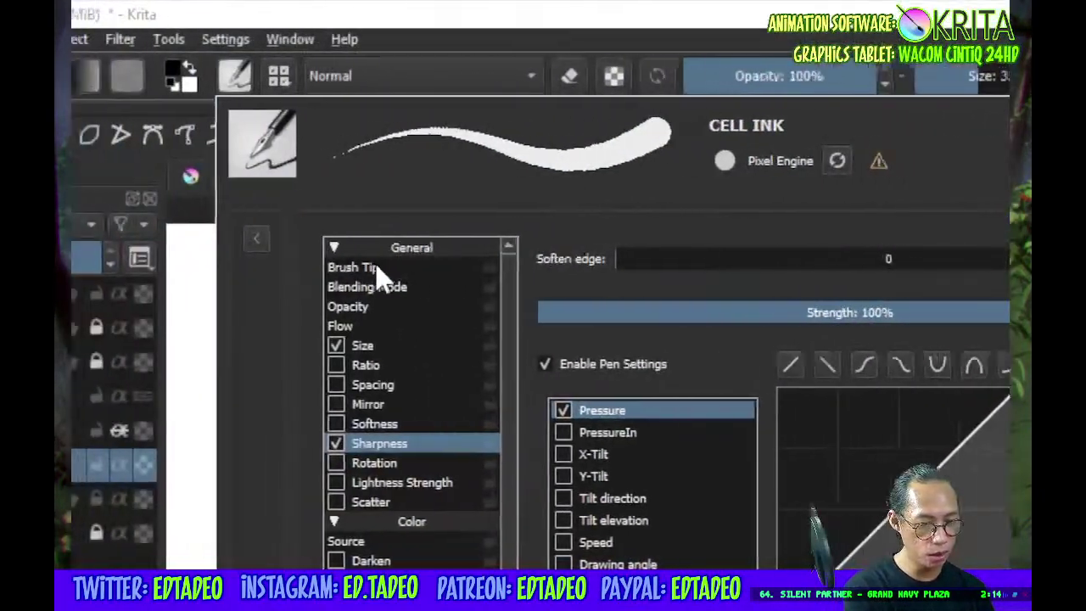
Choose Gaussian as the mask type in the CELL INK brush tip settings
click(376, 267)
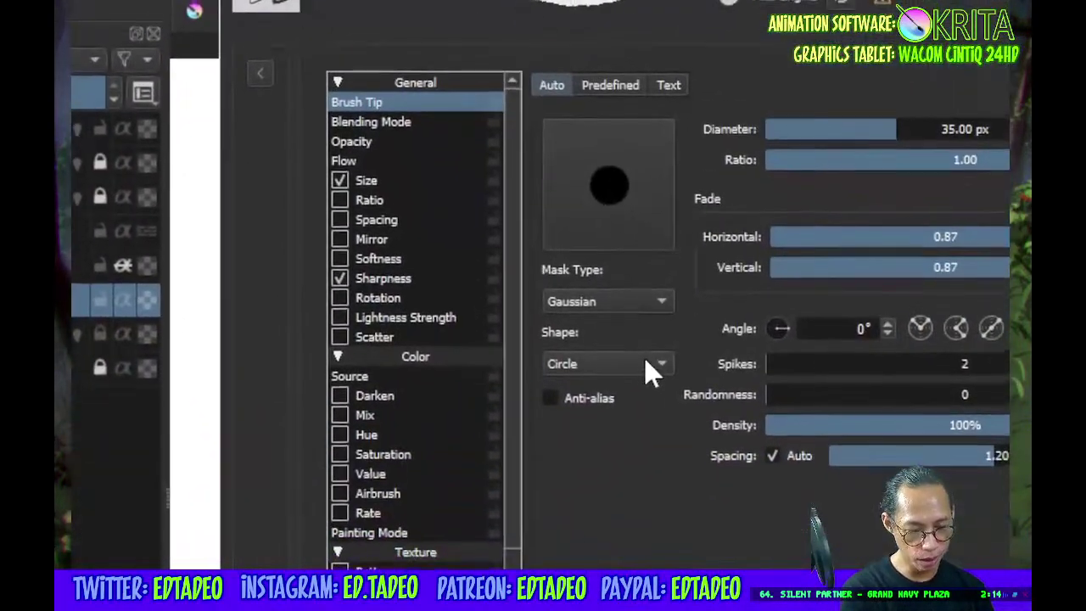
click(645, 333)
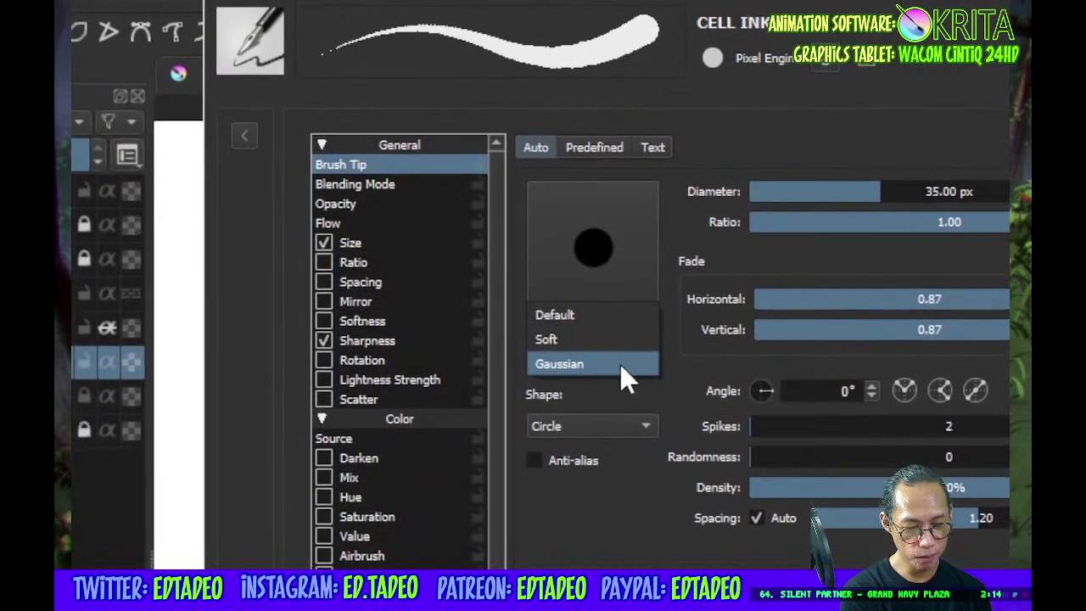
click(627, 362)
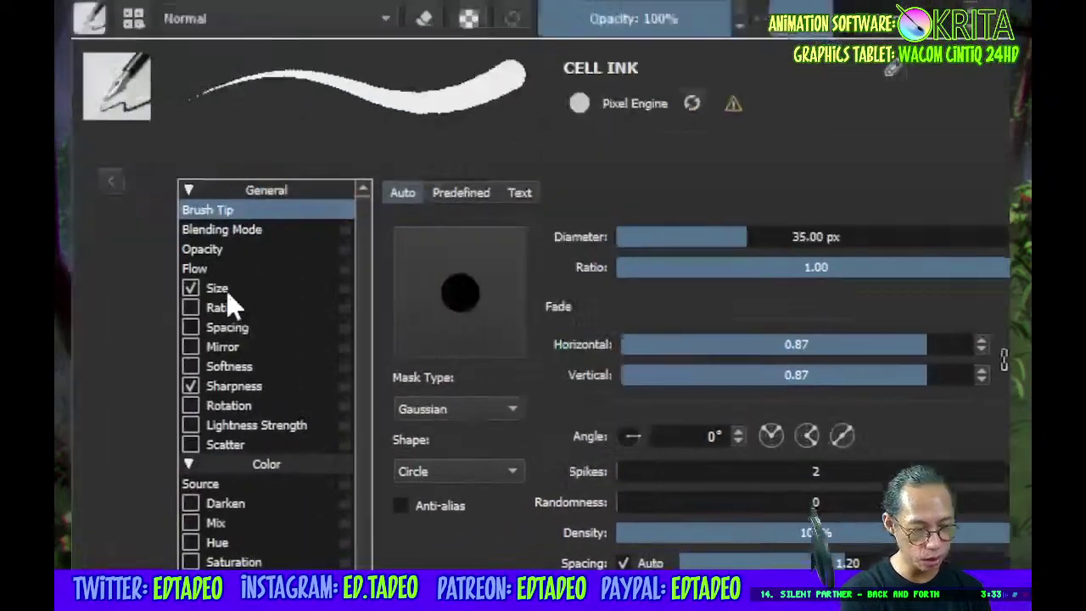
Examine the brush's Size, Sharpness, texture Strength and Masked Brush Size settings, and close the brush editor
click(218, 290)
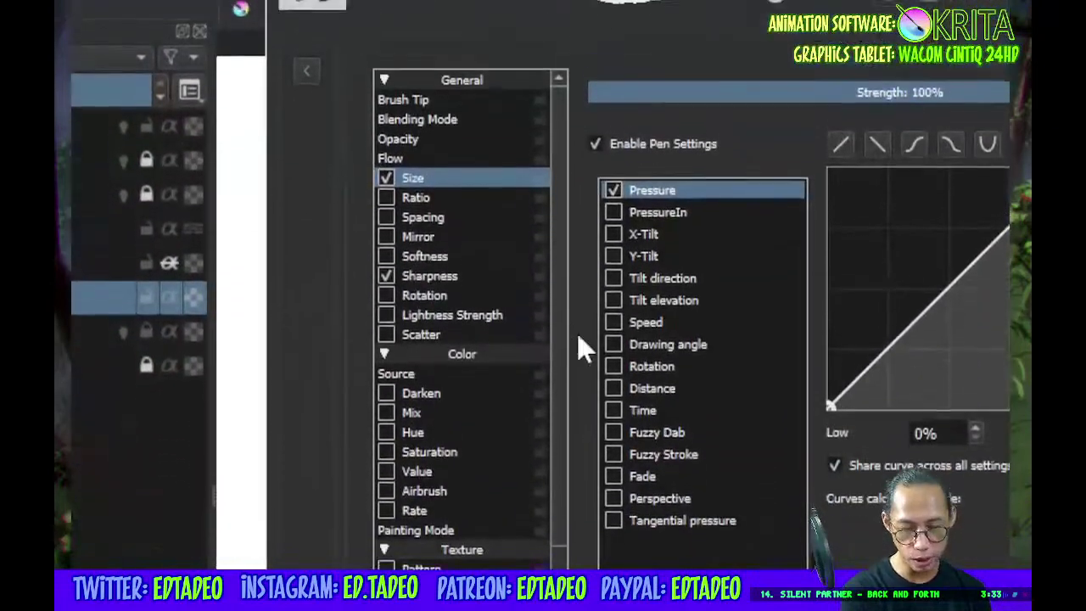
click(424, 276)
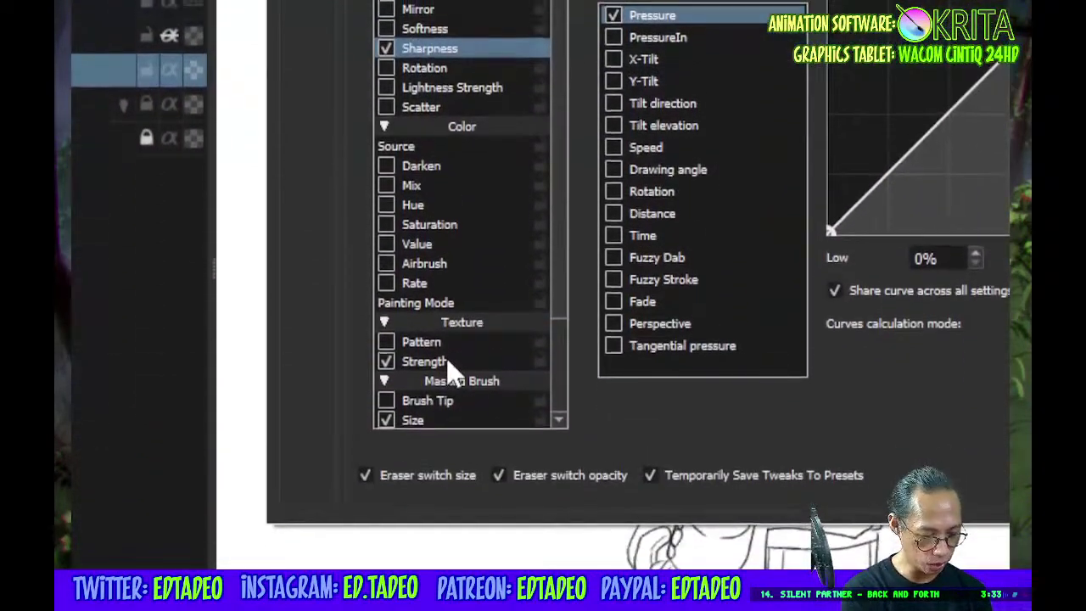
click(447, 361)
scroll(553, 364, down, 2)
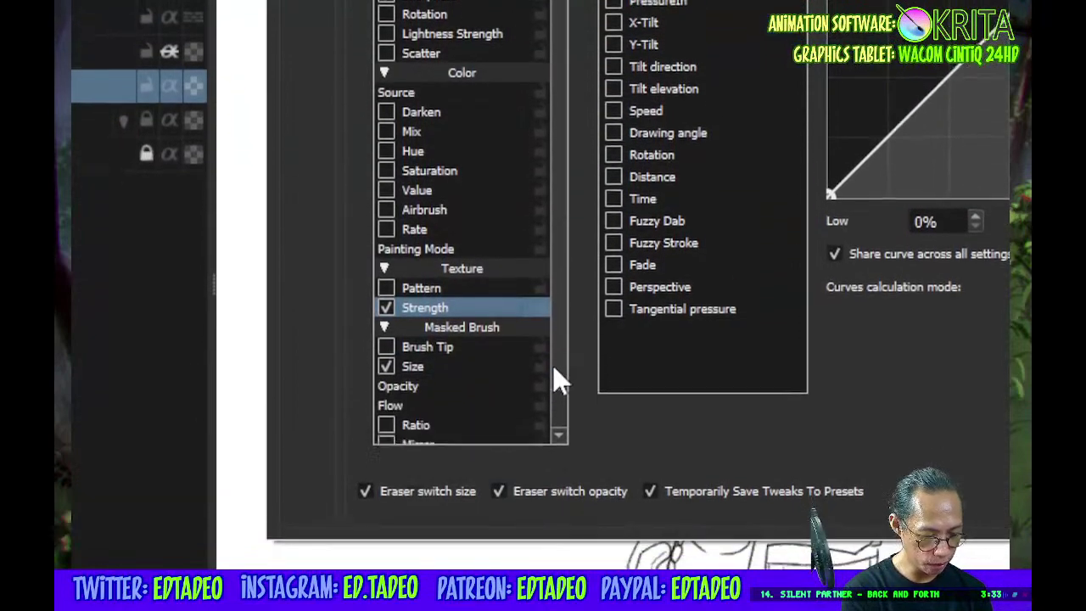
click(437, 344)
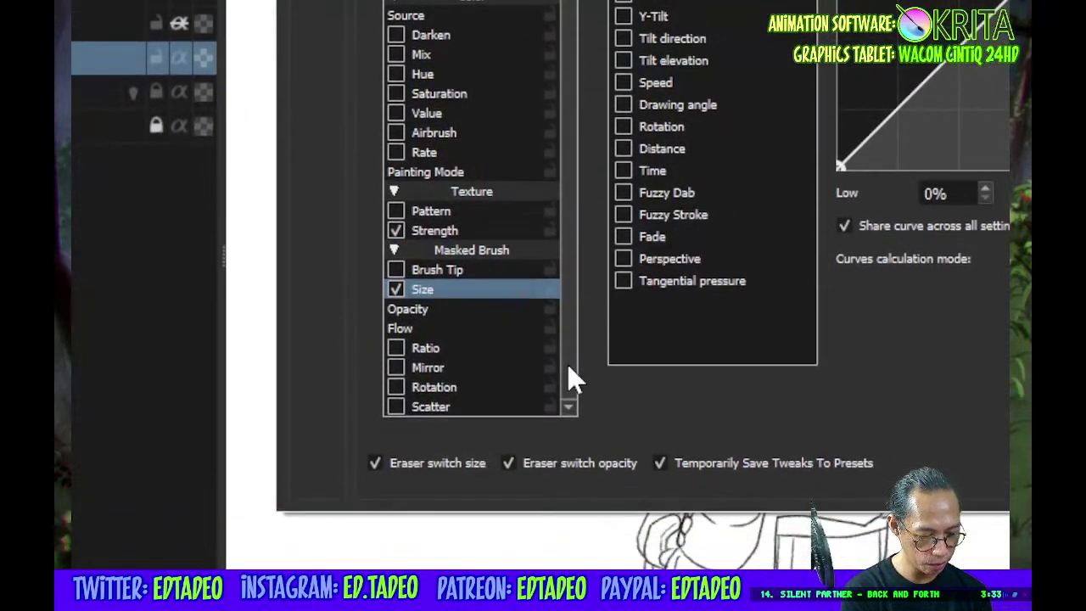
scroll(552, 374, up, 3)
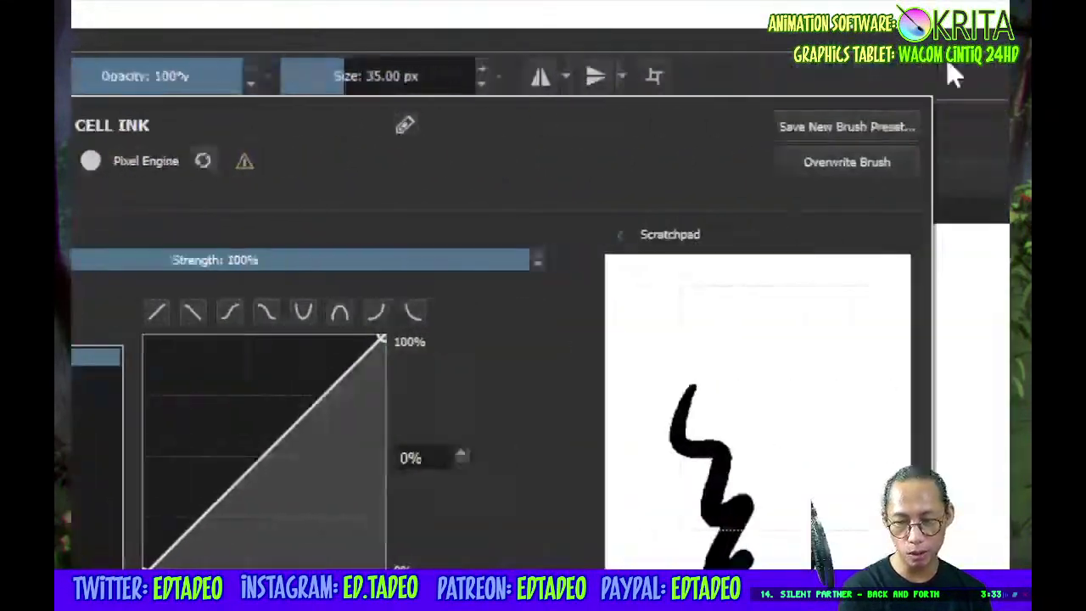
click(947, 59)
Dock the floating Brush Presets beneath the Palette and adjust the split between the two dockers
mouse_move(540, 254)
mouse_down()
mouse_move(419, 396)
mouse_move(933, 472)
mouse_move(863, 345)
mouse_move(886, 156)
mouse_move(878, 279)
mouse_up()
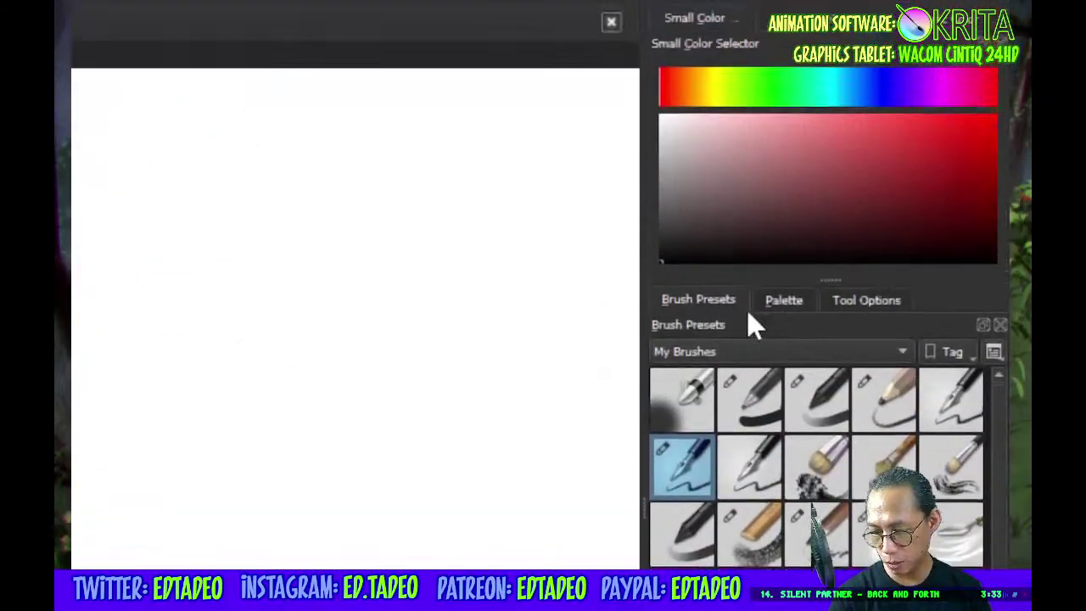
mouse_move(700, 303)
mouse_down()
mouse_move(642, 442)
mouse_move(718, 360)
mouse_move(685, 365)
mouse_move(606, 436)
mouse_move(775, 364)
mouse_move(759, 370)
mouse_move(804, 325)
mouse_move(786, 354)
mouse_up()
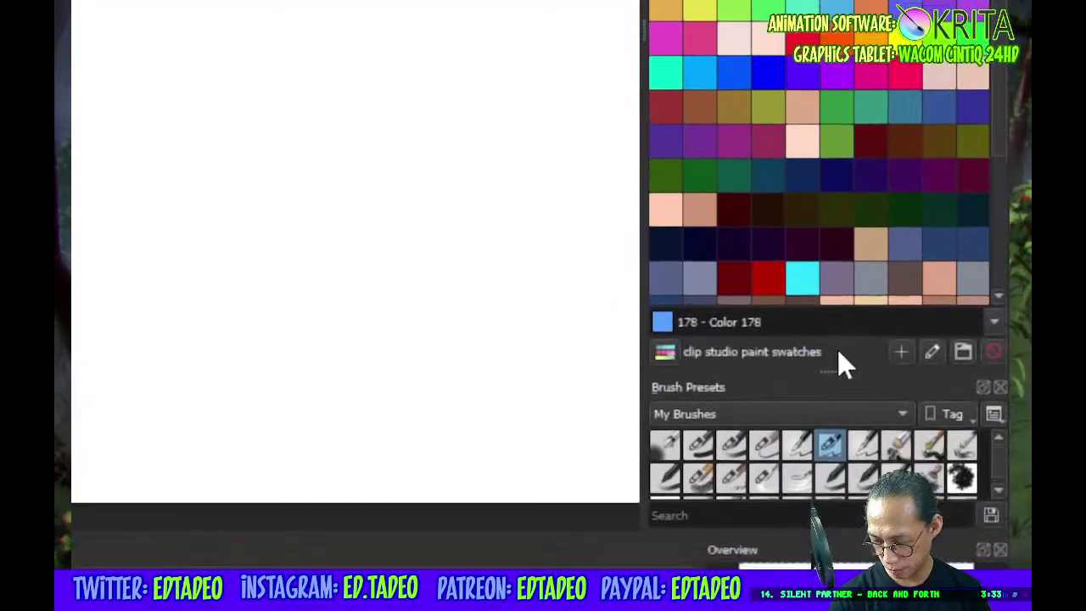
drag(843, 274, 841, 378)
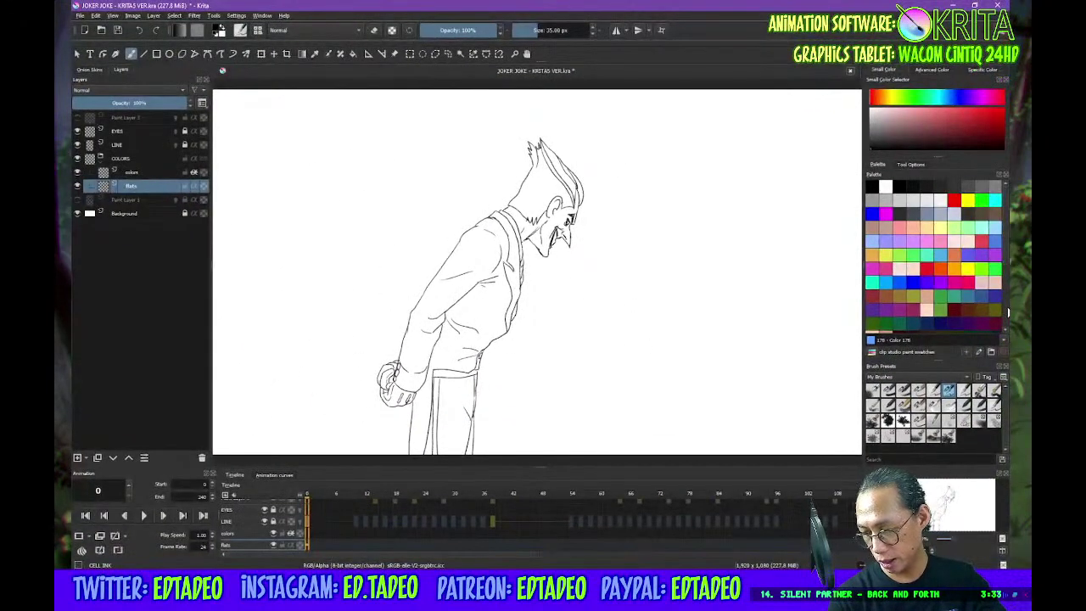
Pick the purple swatch Color 197 from the palette as the foreground color
scroll(1005, 313, down, 3)
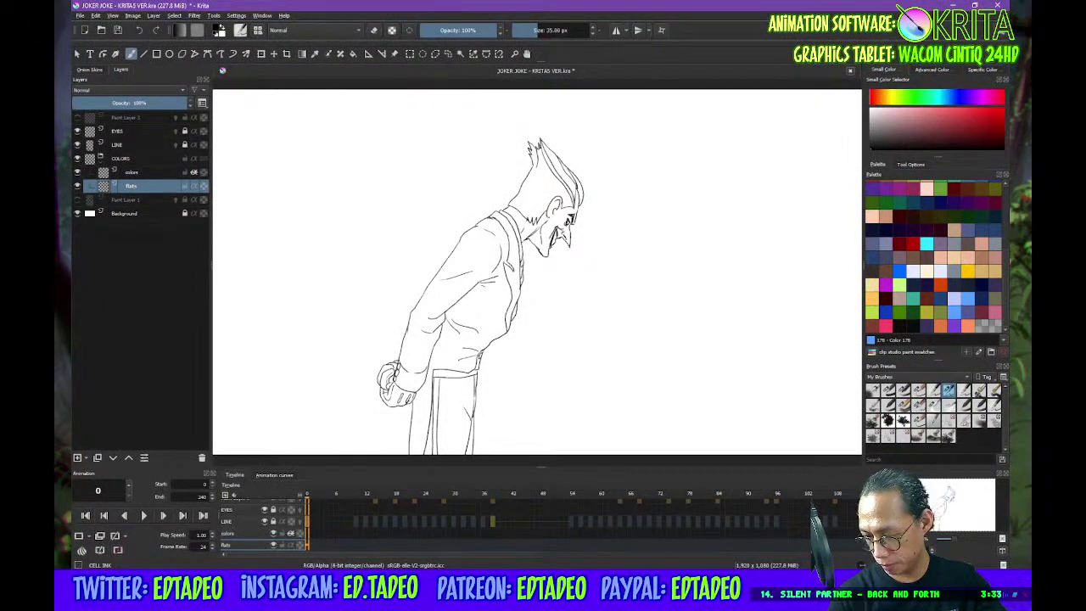
click(953, 327)
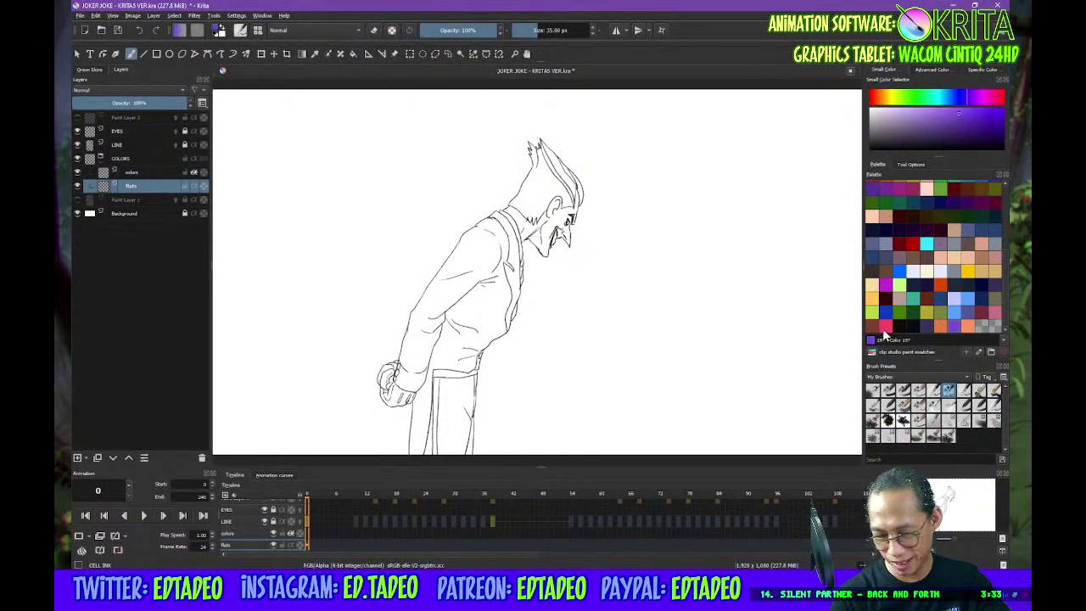
click(928, 328)
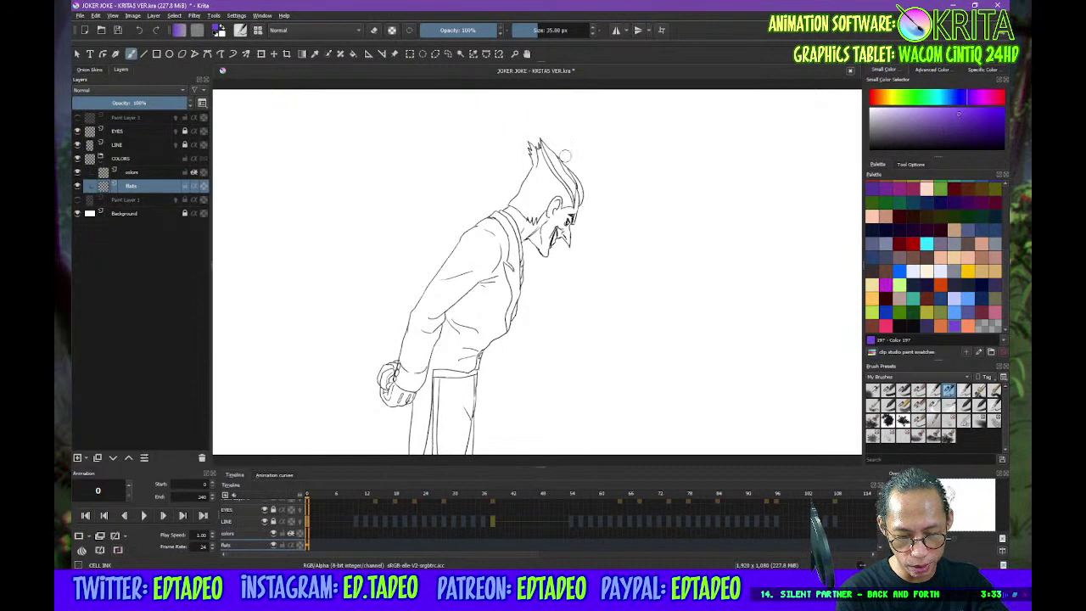
key(plus)
key(plus)
drag(559, 148, 586, 283)
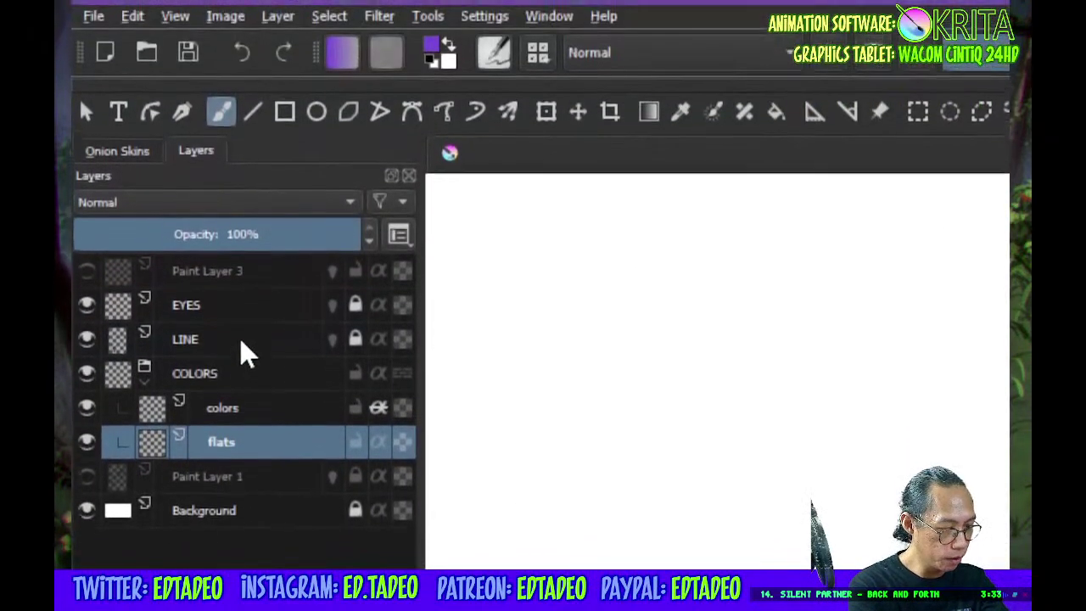
Give the LINE and flats layers a yellow color label and make flats the only active layer
click(242, 341)
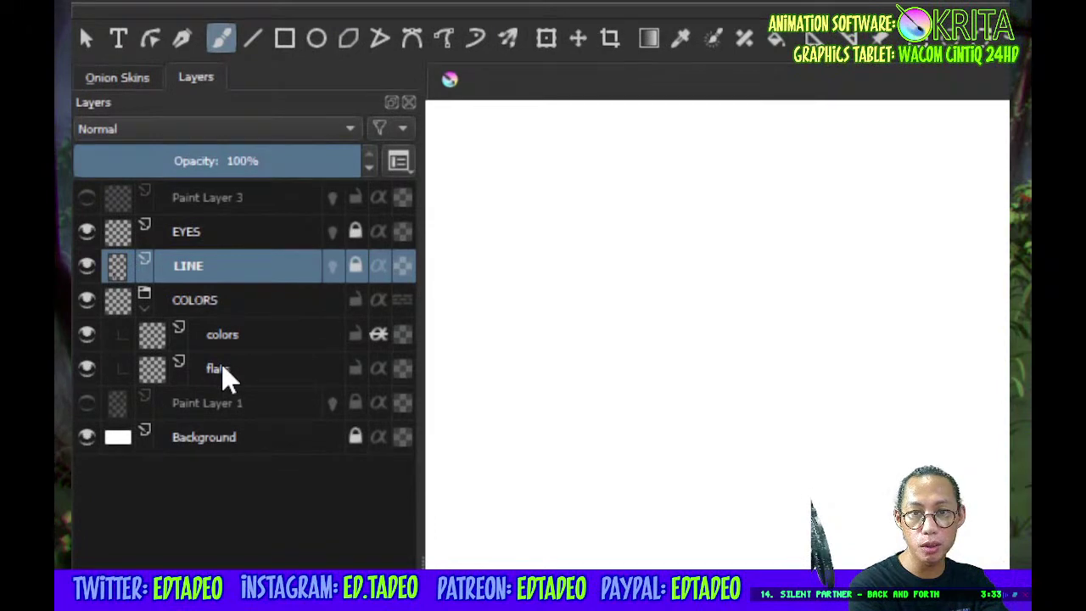
ctrl+click(222, 376)
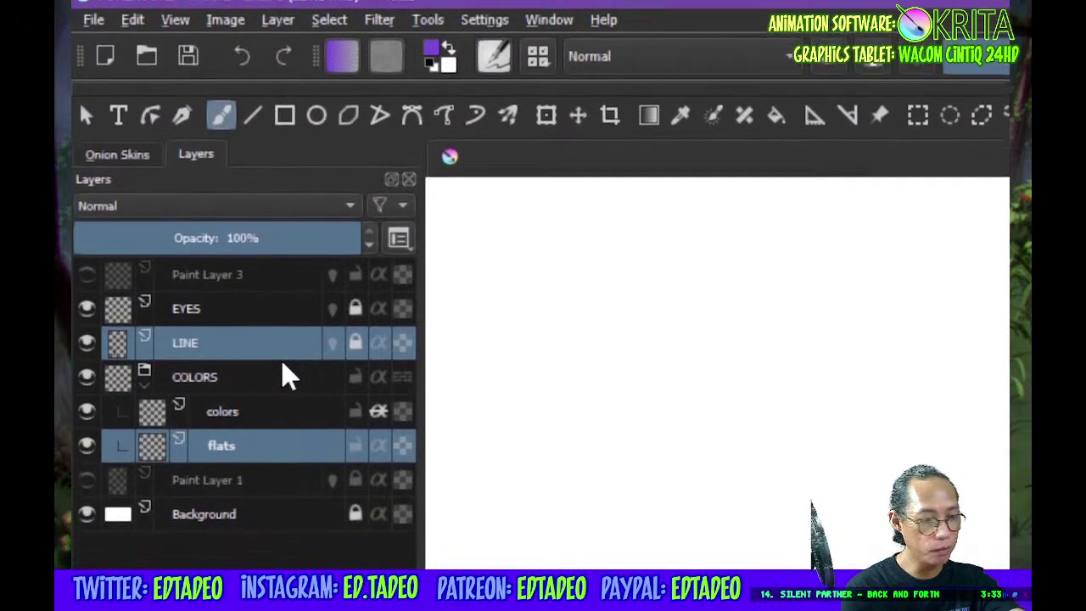
mouse_move(286, 383)
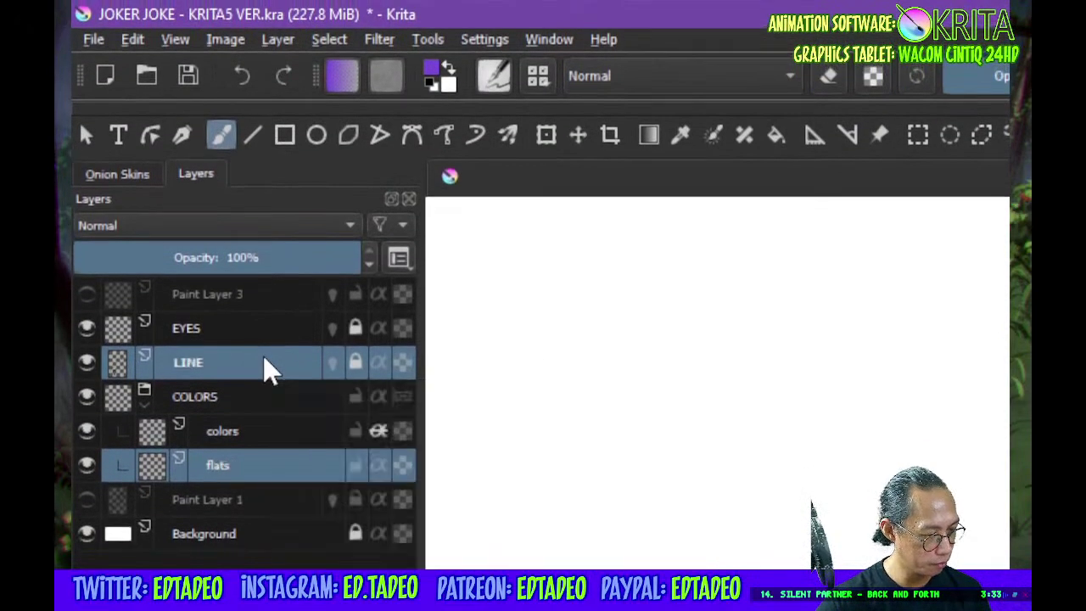
right_click(263, 343)
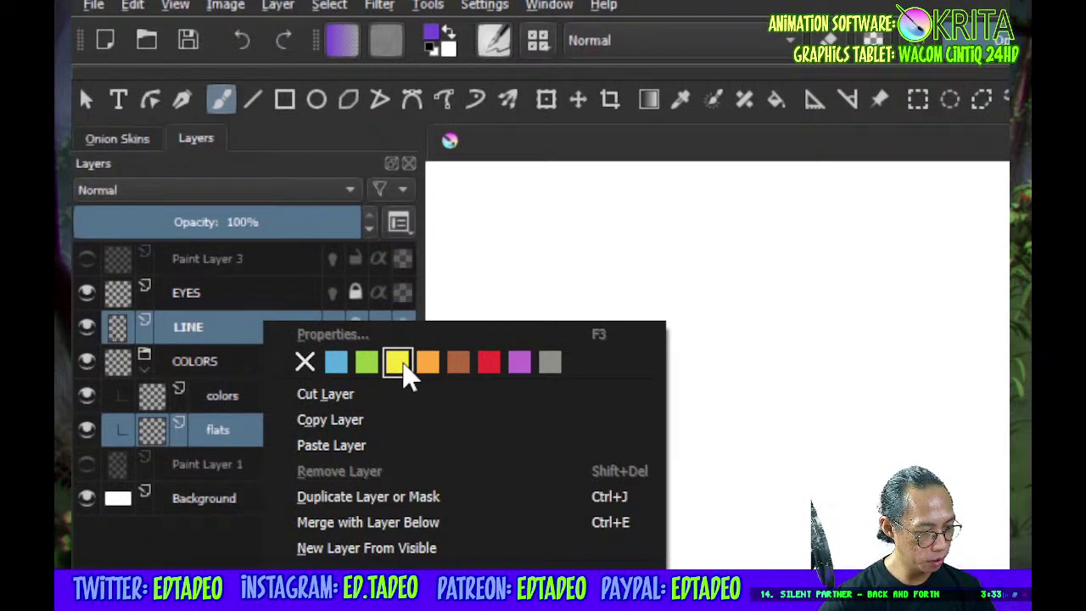
click(405, 373)
click(266, 435)
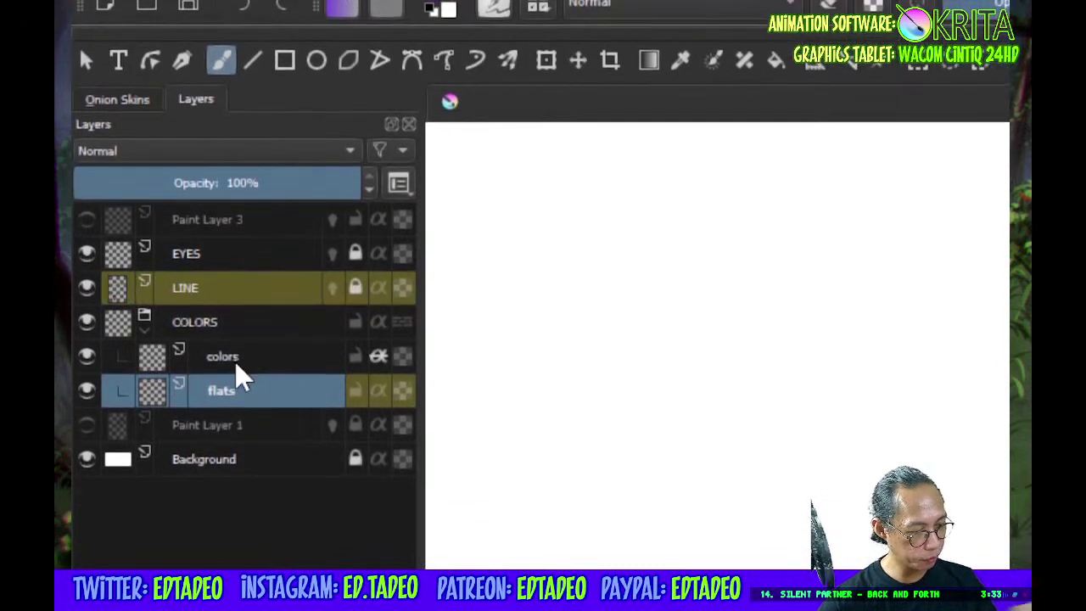
click(240, 360)
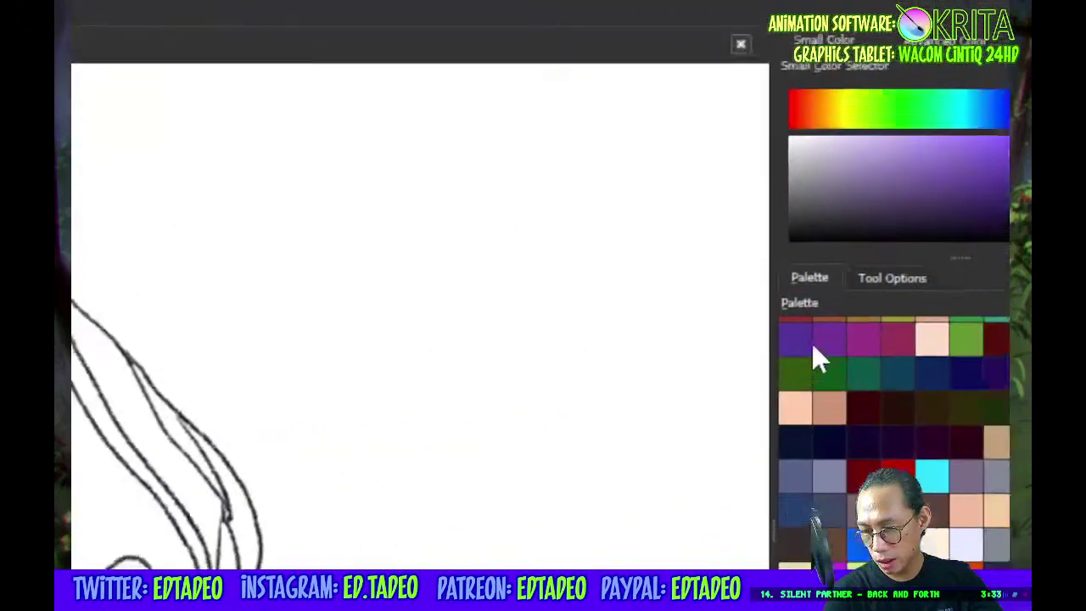
Activate the Fill tool and bring its Tool Options docker into view
click(893, 285)
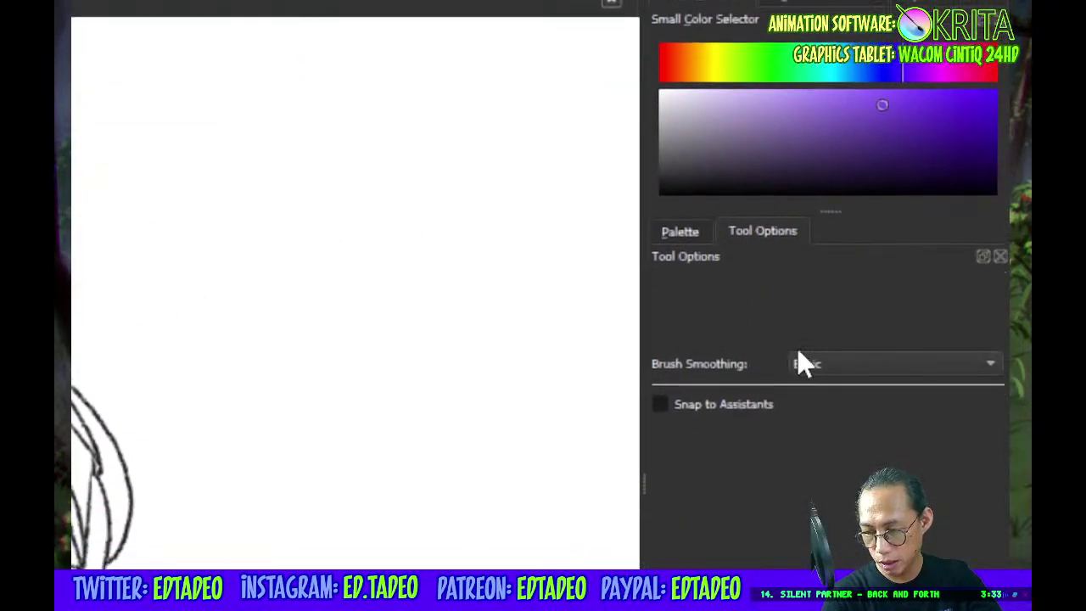
click(804, 364)
click(768, 270)
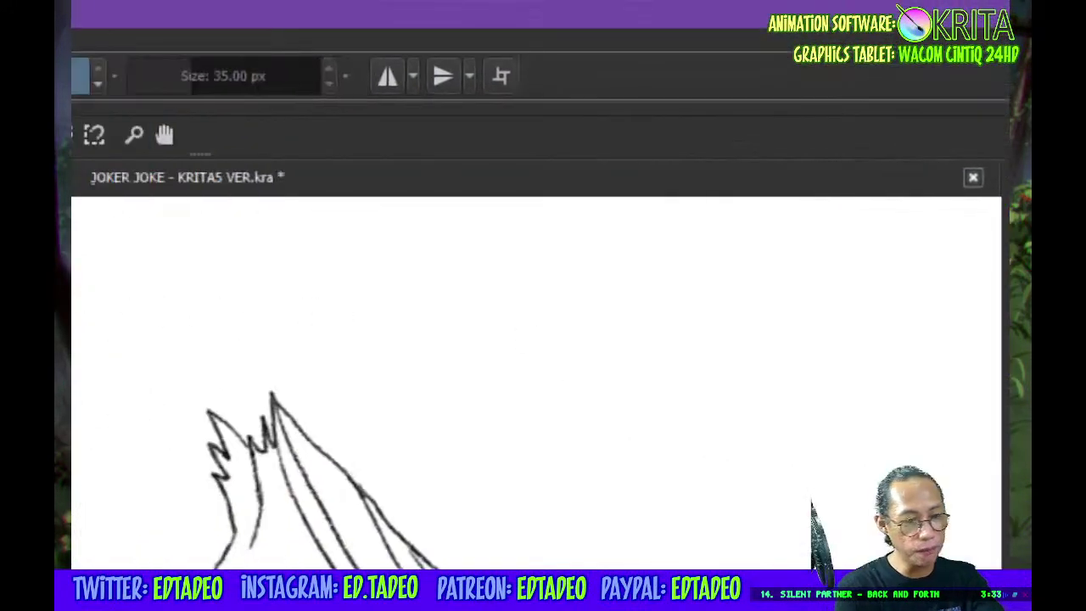
click(231, 42)
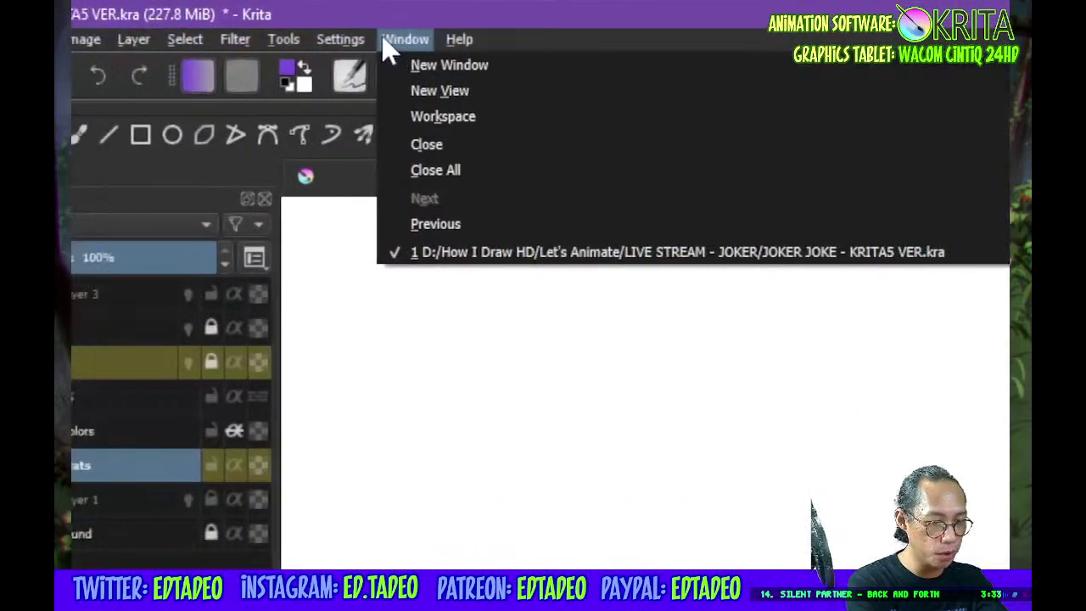
mouse_move(427, 49)
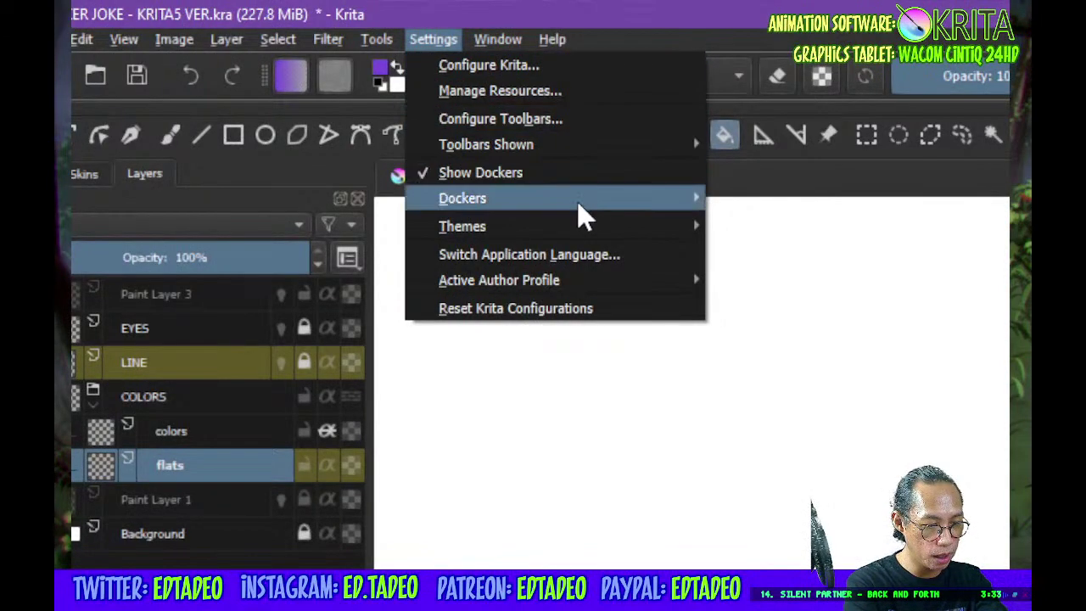
mouse_move(585, 200)
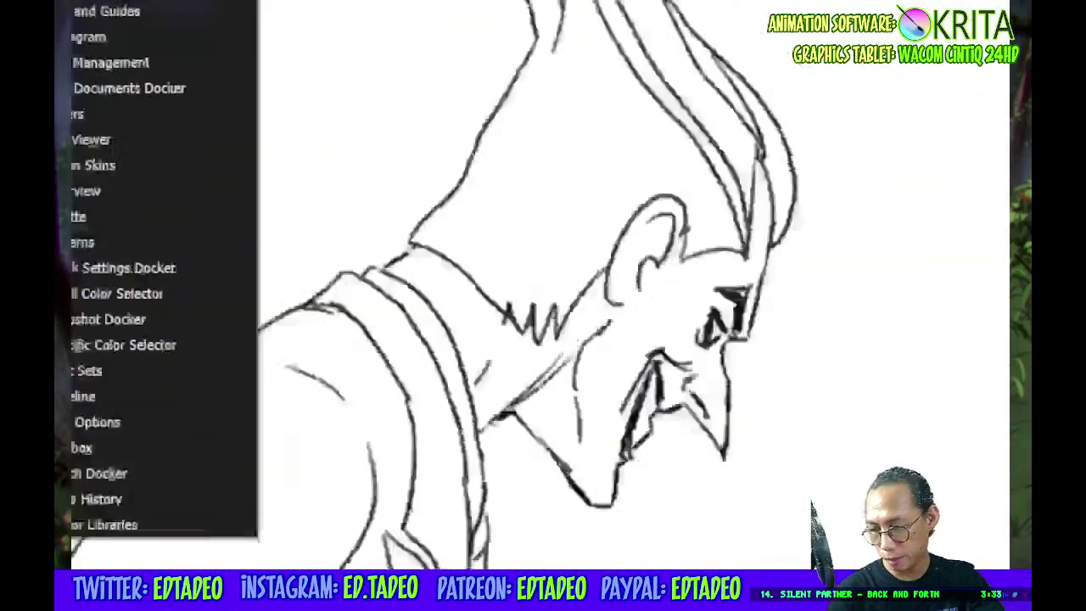
click(97, 422)
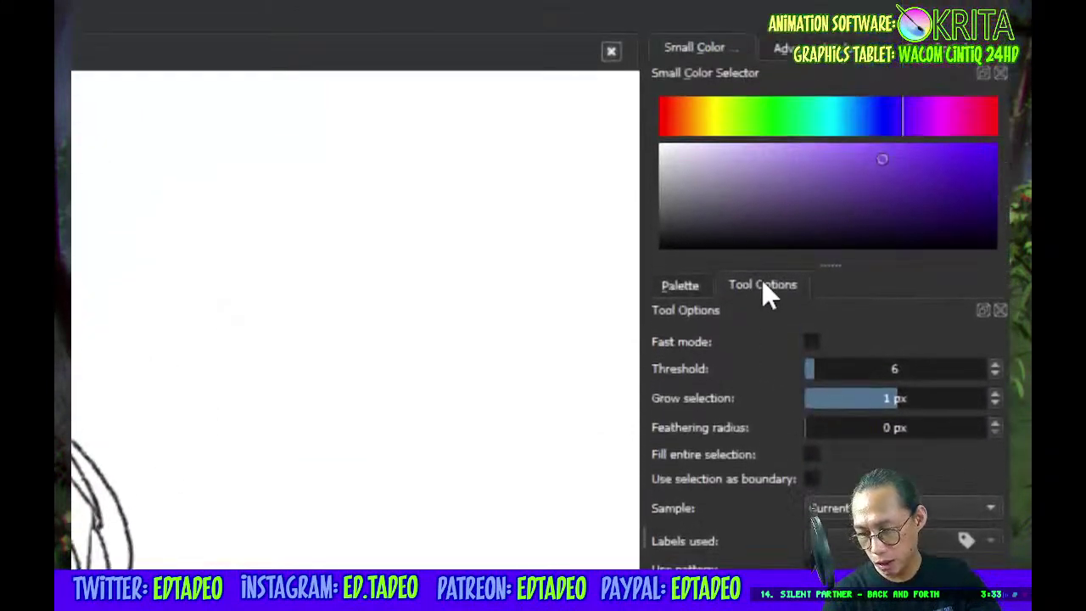
Set the Fill tool to sample Color Labeled Layers, using only the yellow label
click(861, 508)
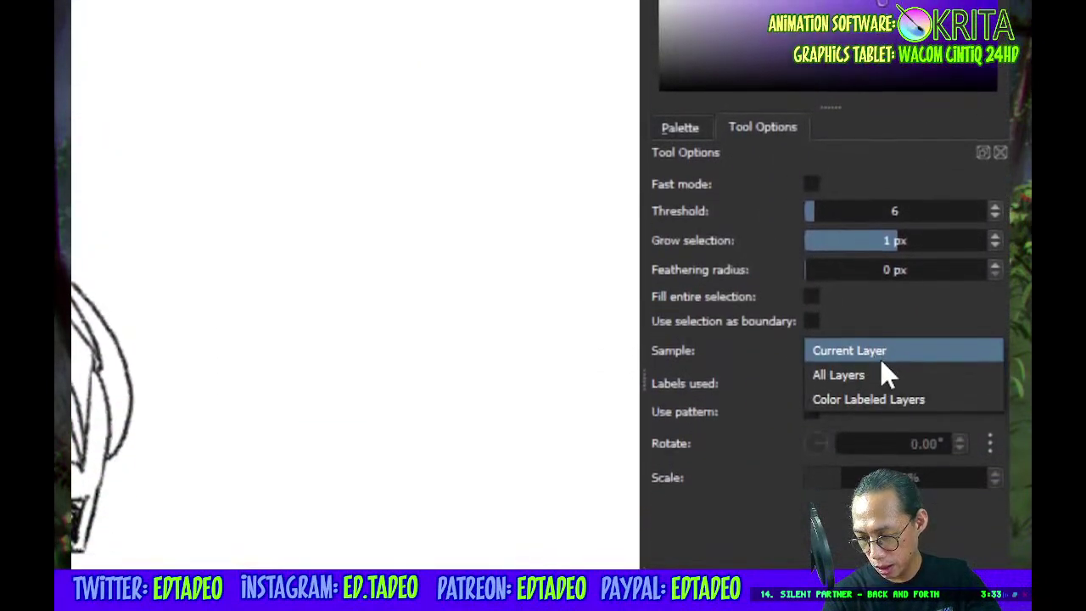
click(690, 349)
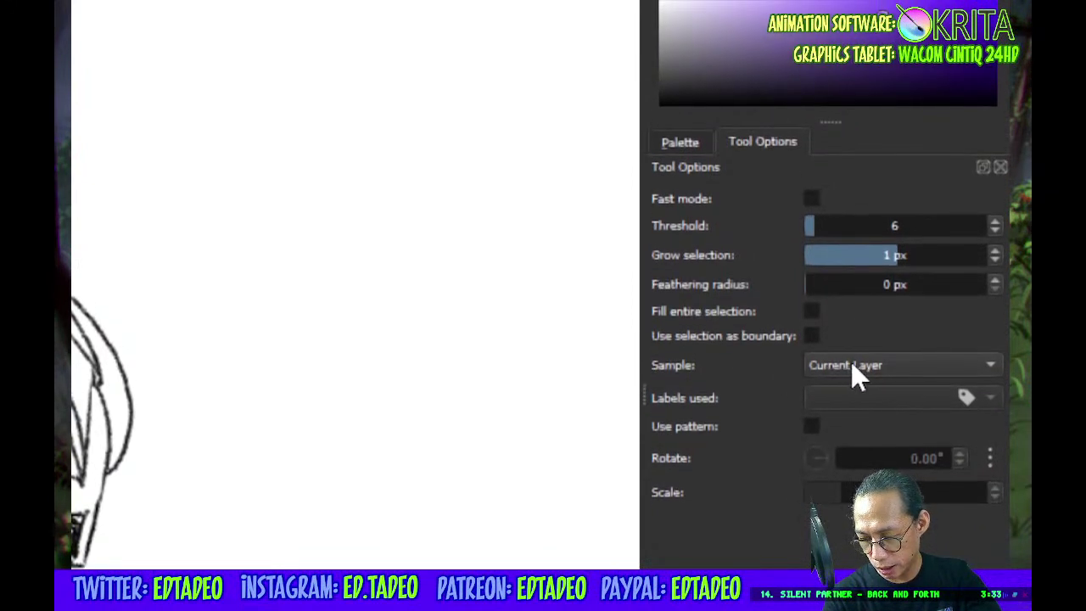
click(888, 365)
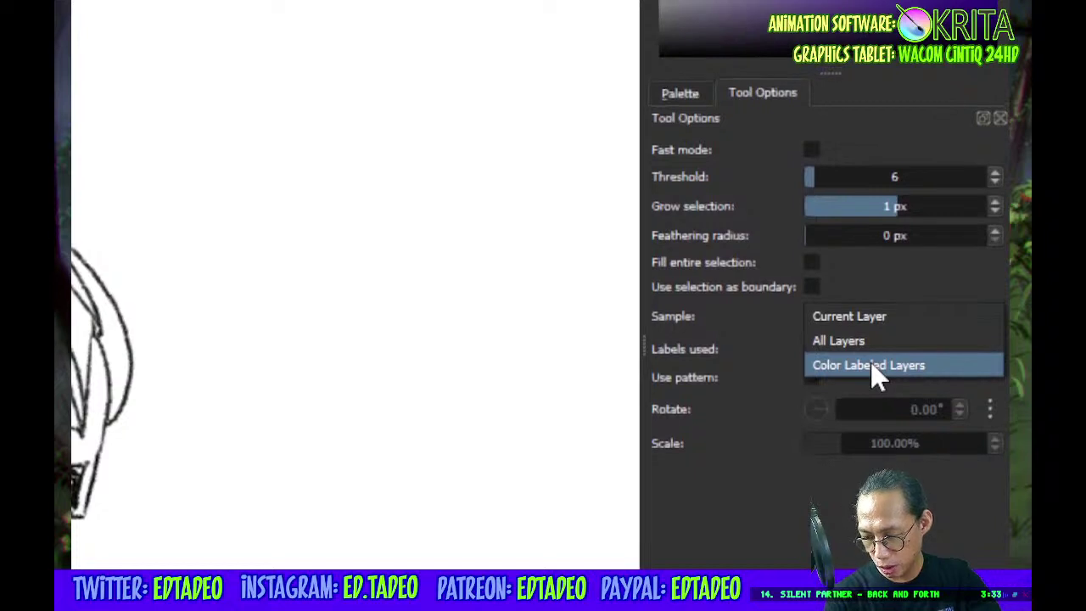
click(881, 362)
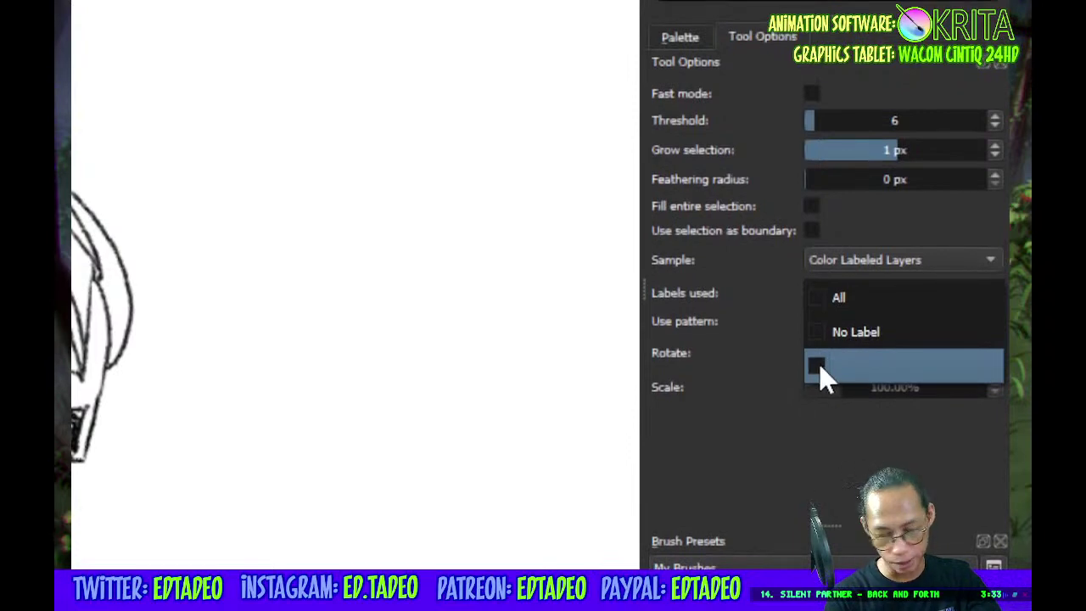
click(816, 365)
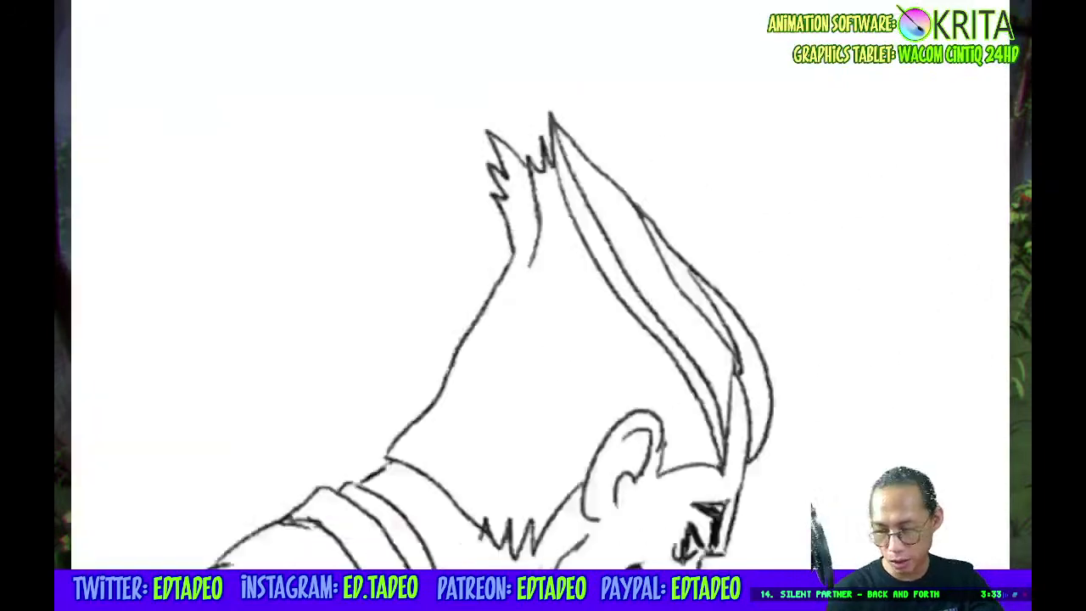
Review the Fill tool's sample source and the list of color labels it uses
click(853, 283)
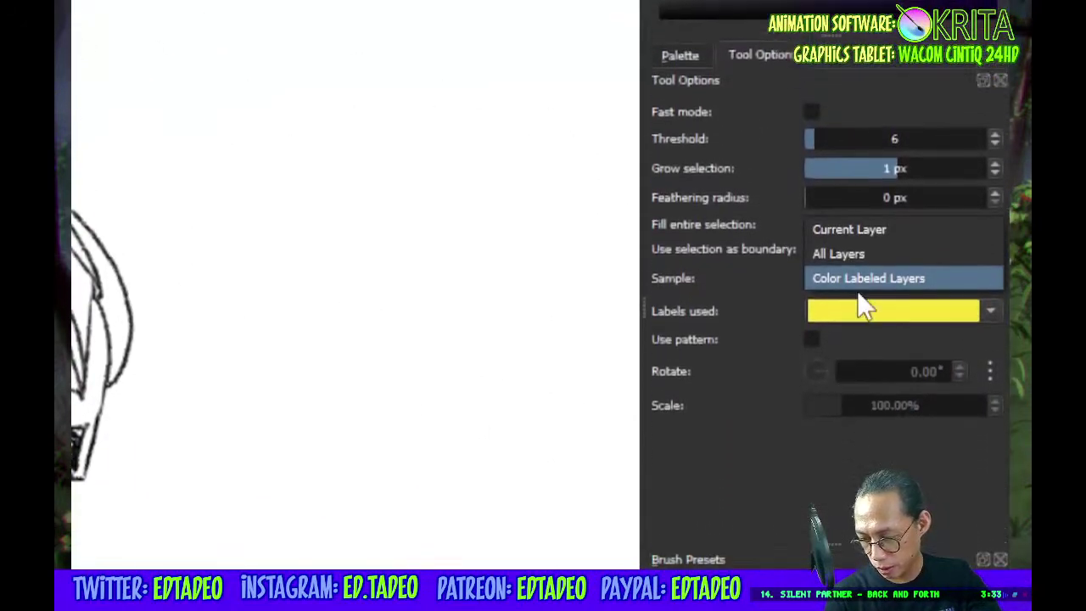
click(866, 280)
click(845, 313)
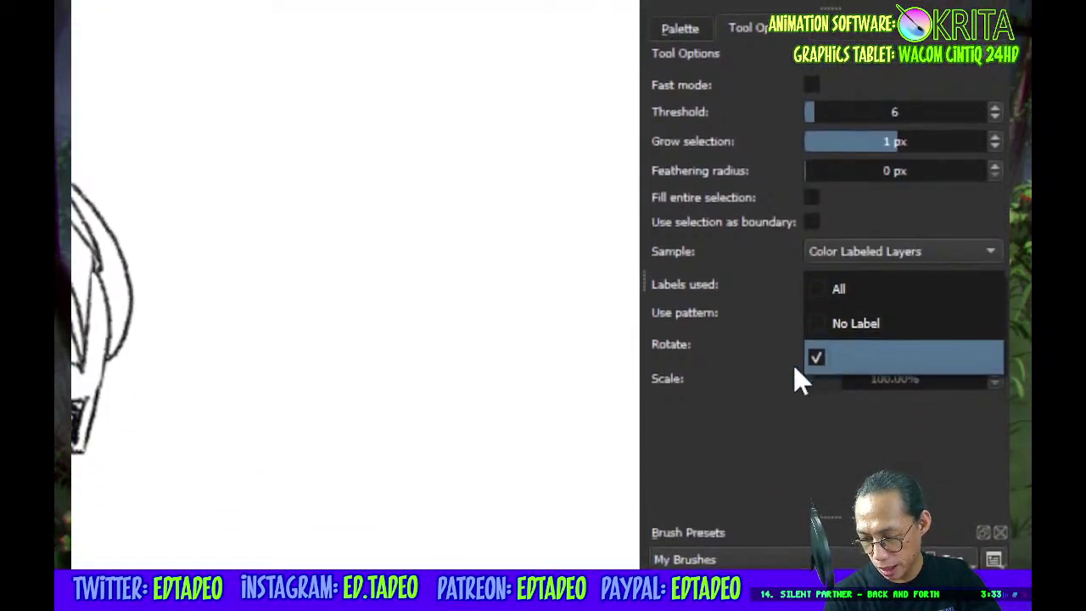
click(798, 370)
click(854, 288)
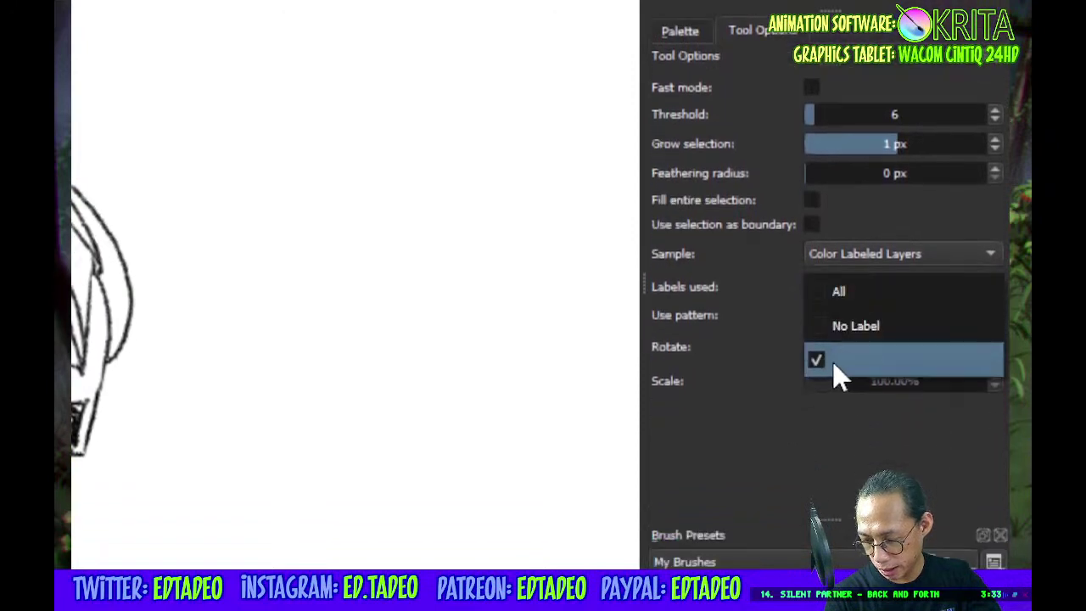
click(774, 374)
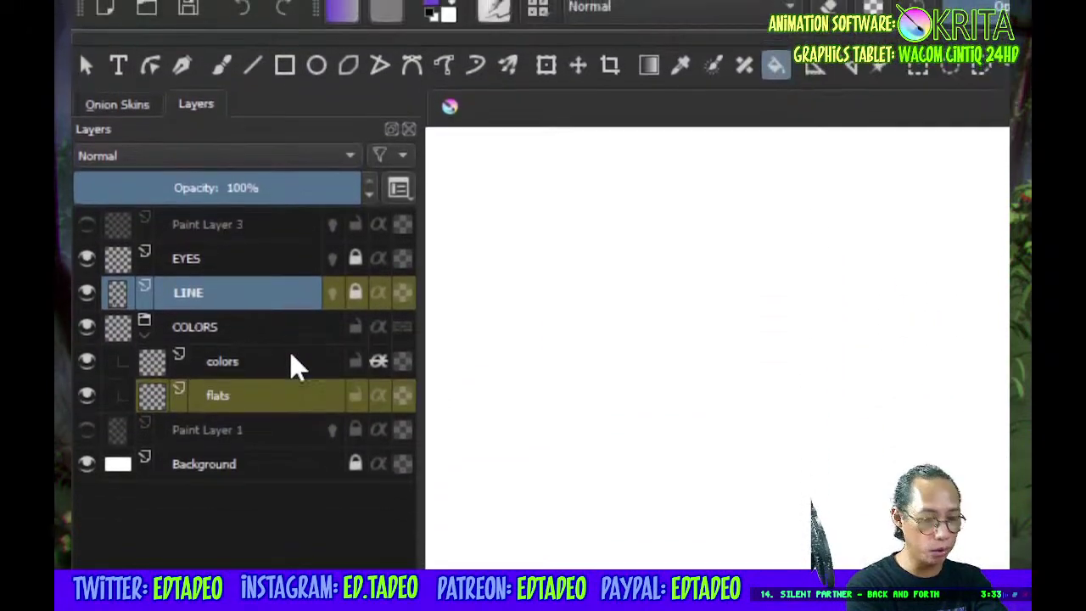
Compare the colors and flats layers in the COLORS group and leave flats as the active layer
click(296, 392)
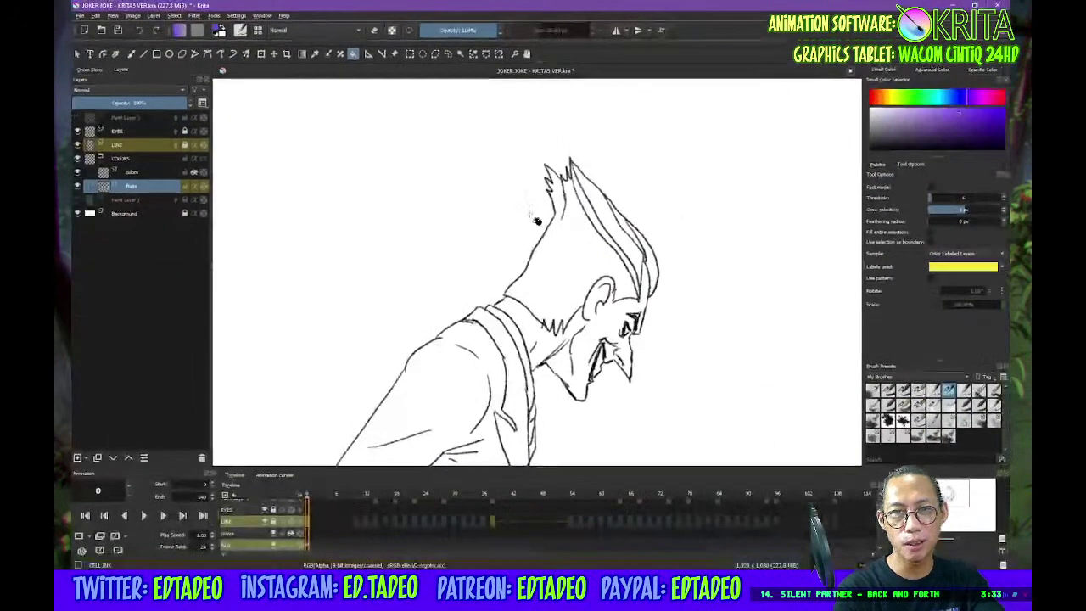
click(156, 176)
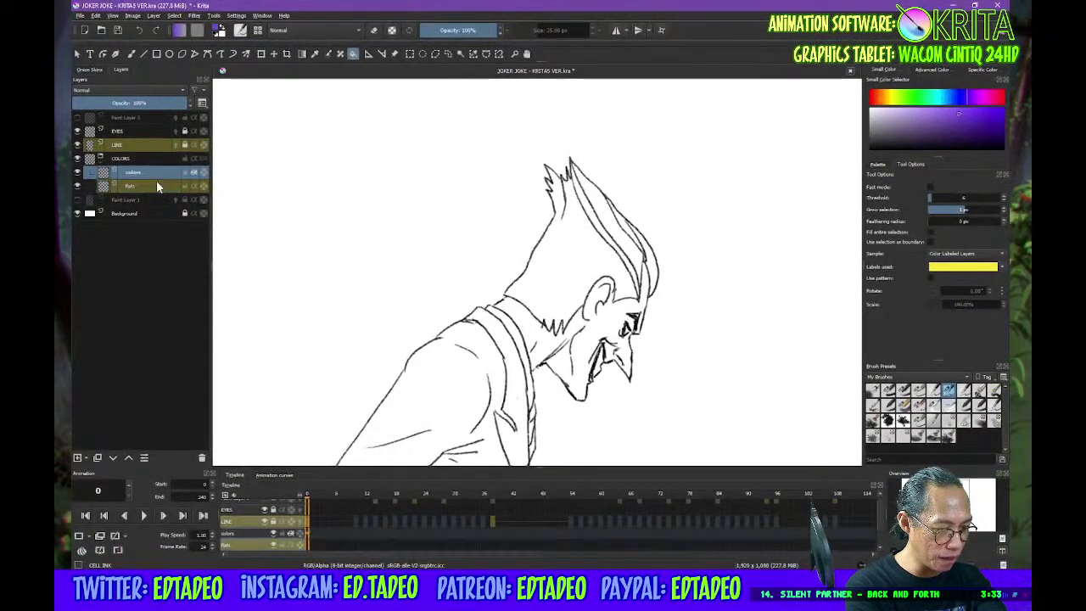
click(158, 188)
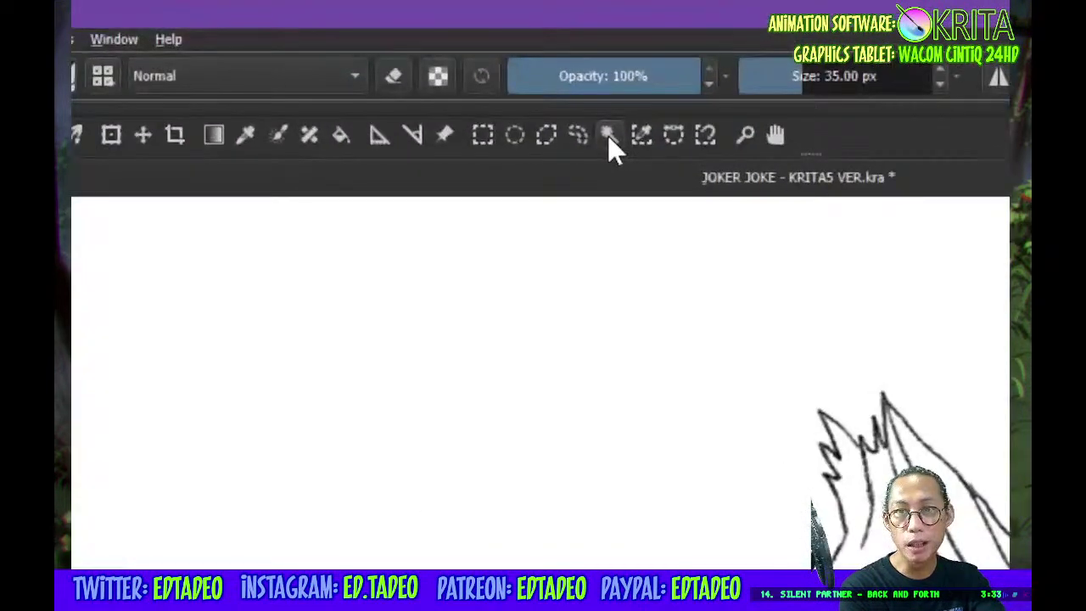
Activate the Contiguous Selection tool and set it to use Color Labeled Layers with the yellow label
click(608, 135)
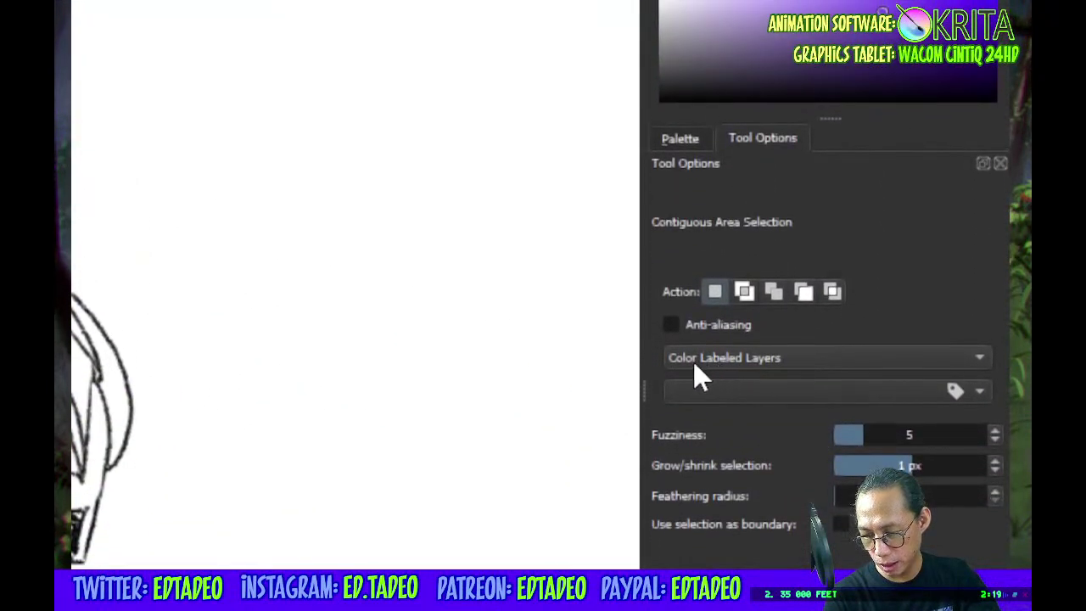
click(710, 364)
click(724, 360)
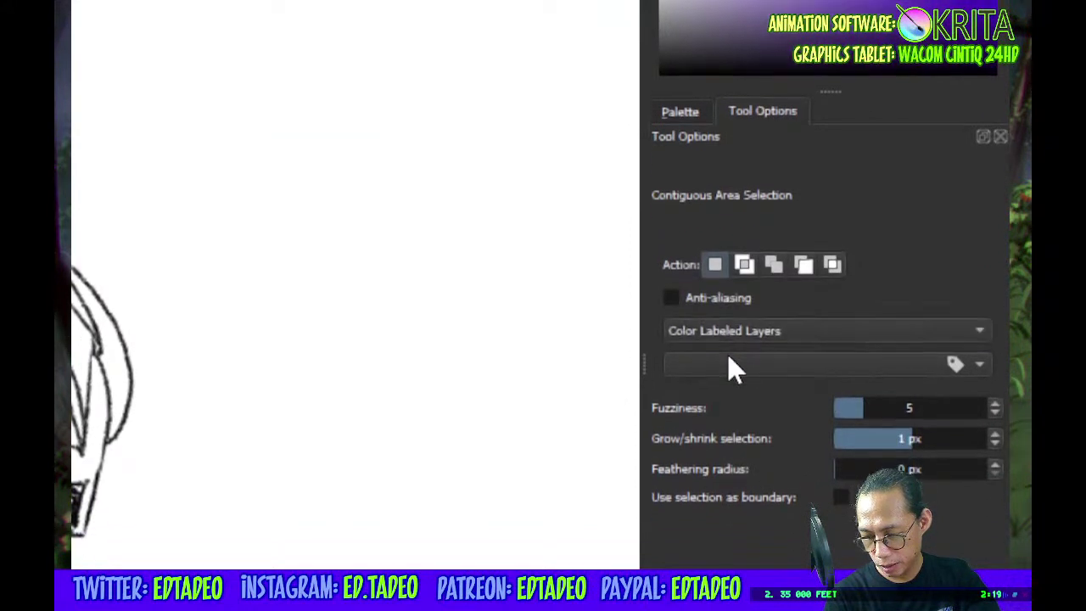
click(729, 357)
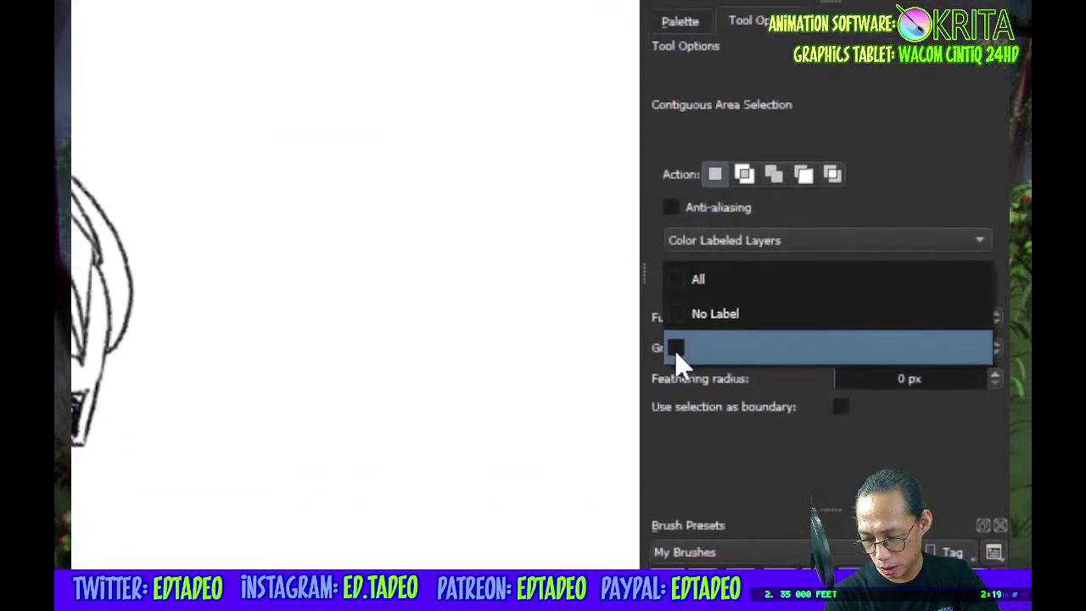
click(676, 361)
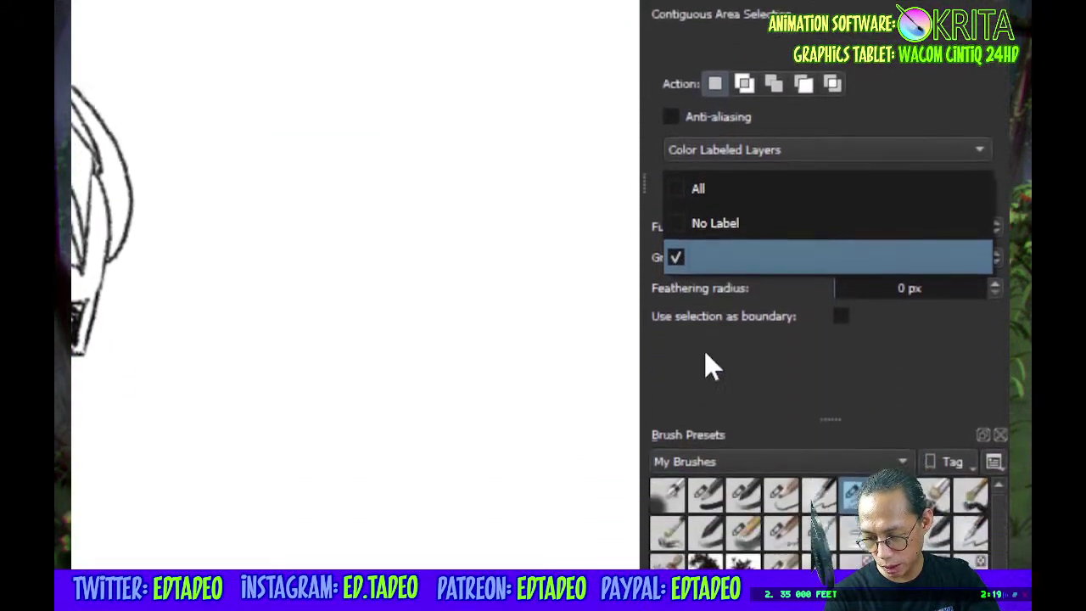
click(706, 354)
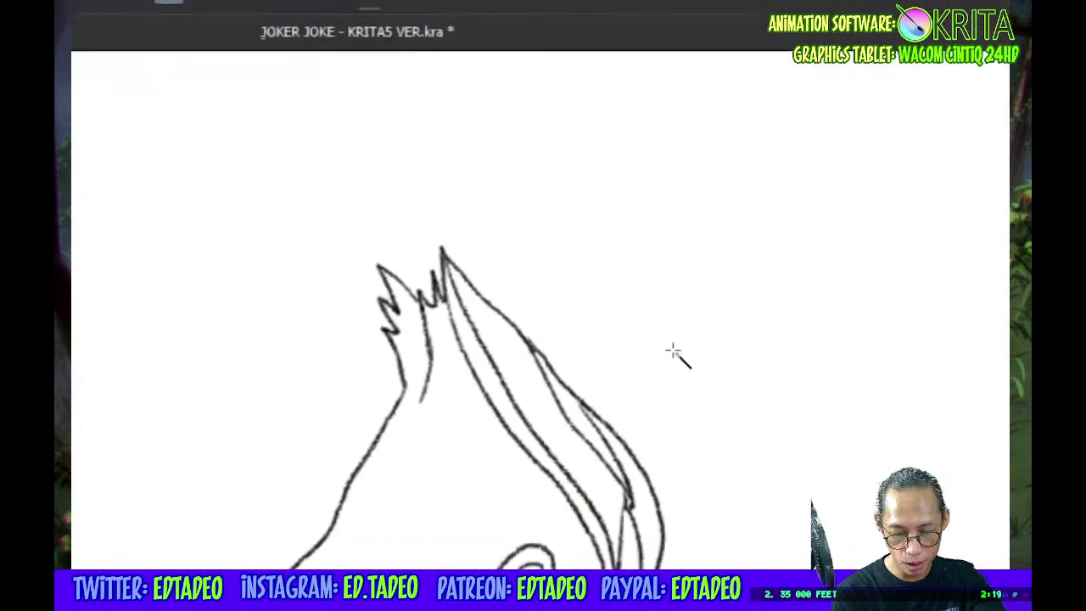
Select the empty area surrounding the character and inspect the selection edge along the belt, trousers and back for gaps
click(779, 443)
drag(462, 357, 633, 350)
drag(243, 284, 430, 364)
scroll(429, 364, up, 2)
drag(404, 417, 436, 364)
scroll(507, 361, up, 1)
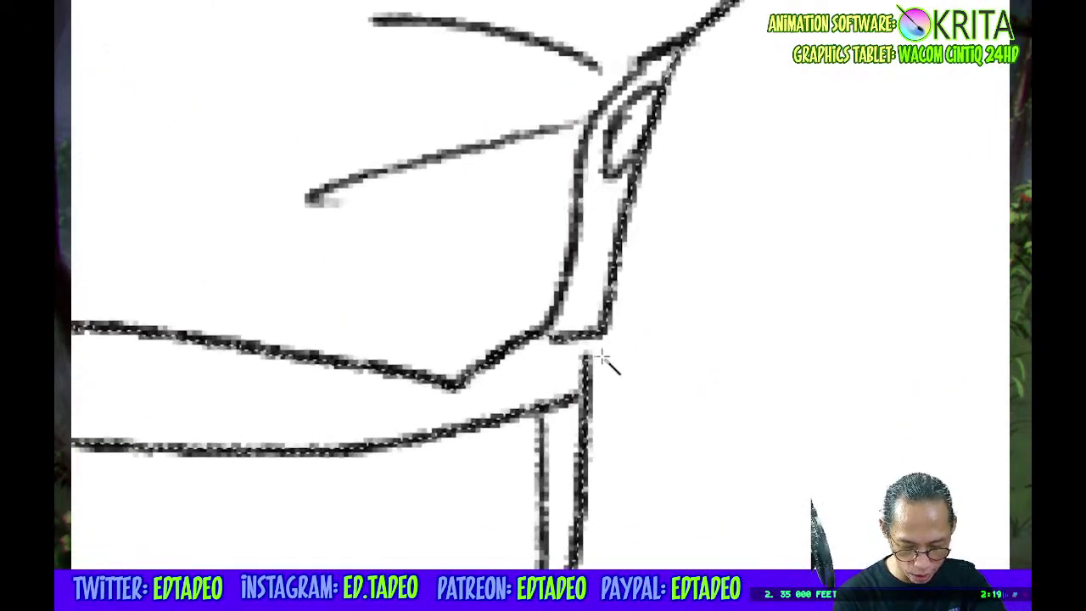
scroll(586, 356, up, 1)
scroll(594, 356, down, 2)
drag(85, 359, 243, 348)
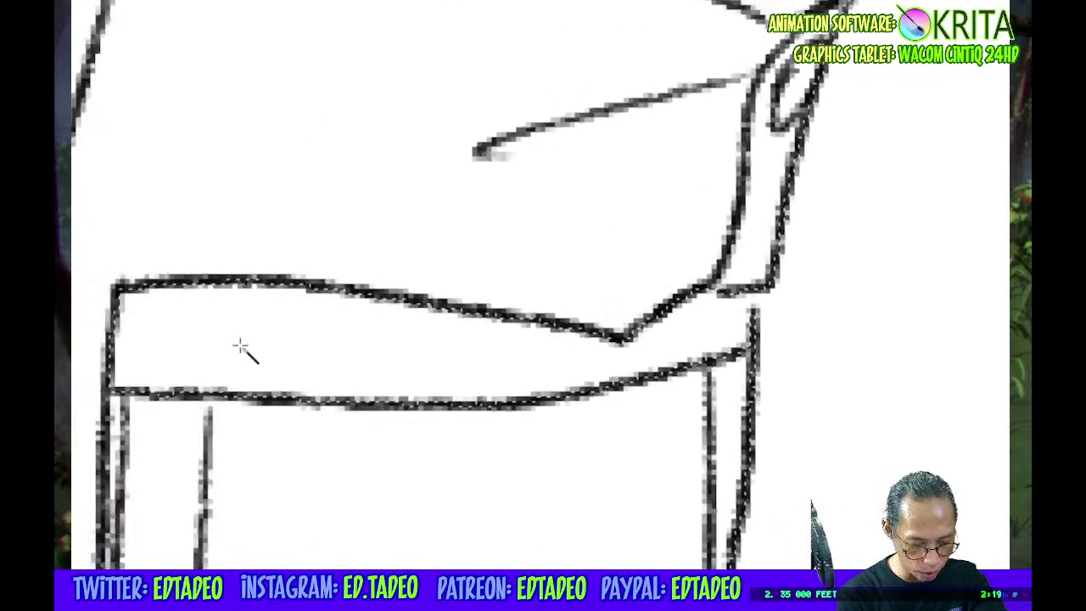
drag(1001, 170, 652, 354)
scroll(652, 354, down, 1)
scroll(651, 356, down, 2)
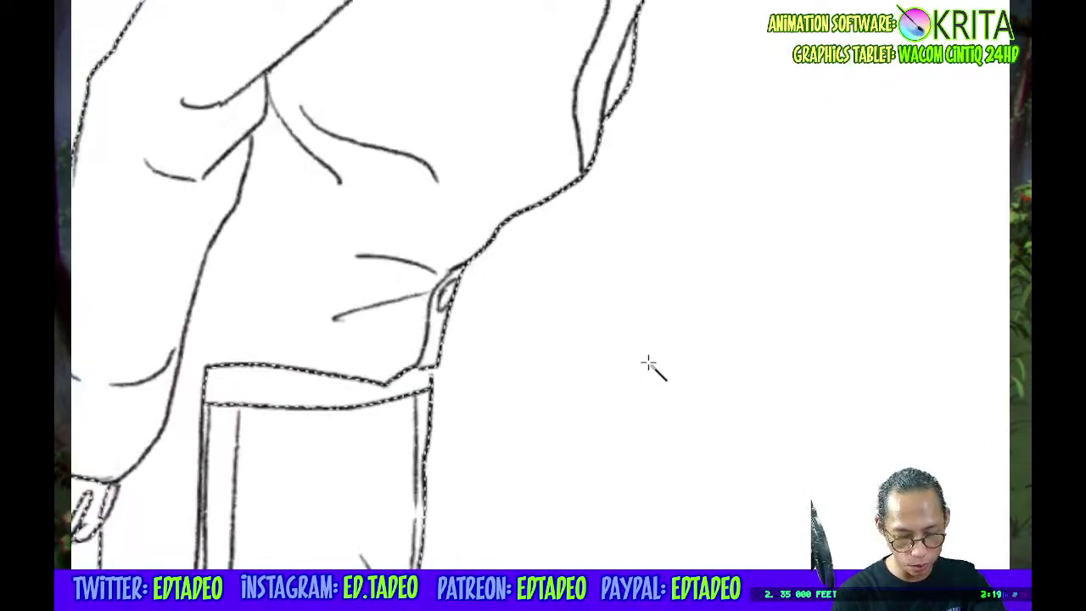
scroll(645, 363, up, 2)
scroll(645, 361, down, 2)
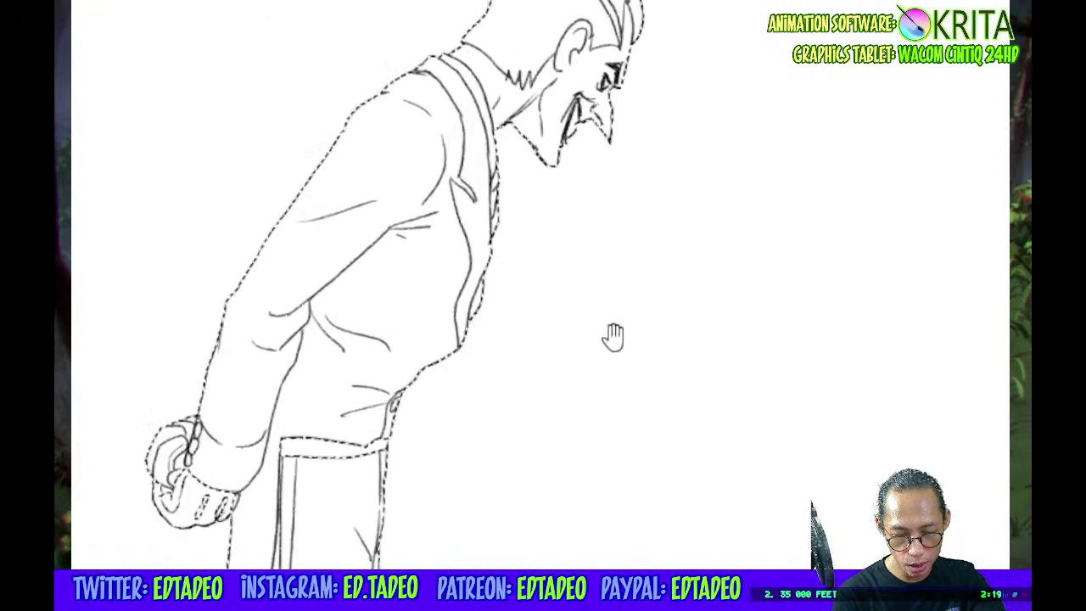
drag(611, 340, 527, 311)
scroll(437, 224, up, 1)
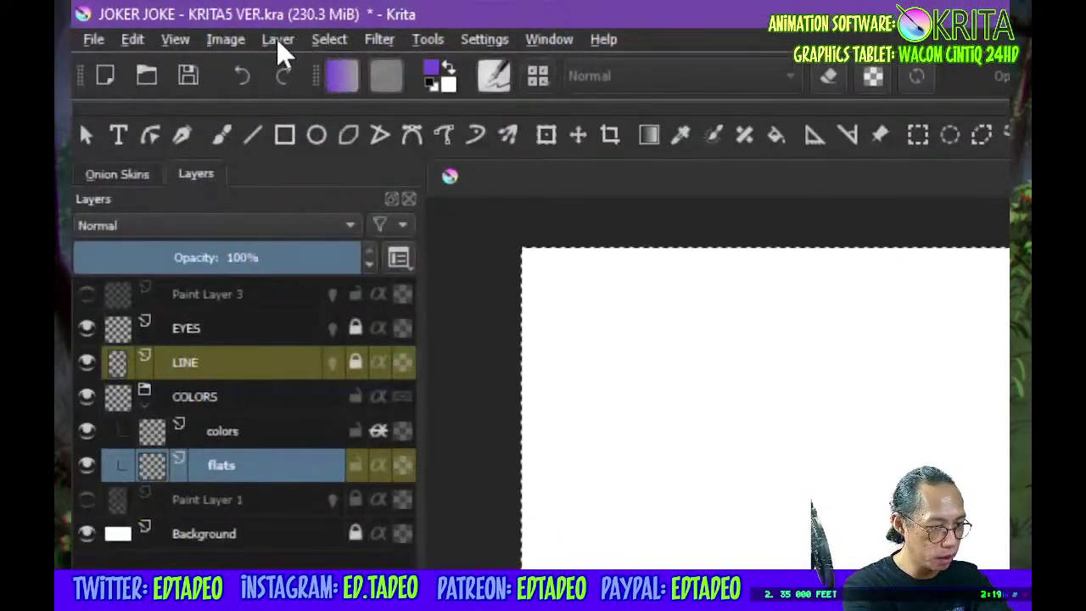
Try to fill the character's silhouette on the flats layer by inverting the selection and filling it with the purple foreground color
click(333, 39)
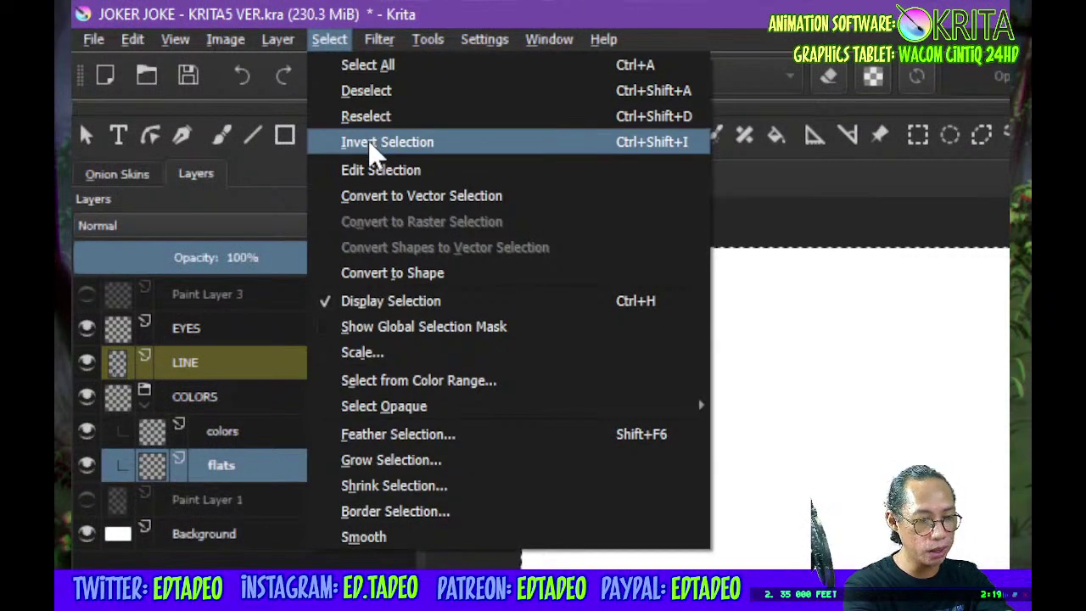
click(368, 141)
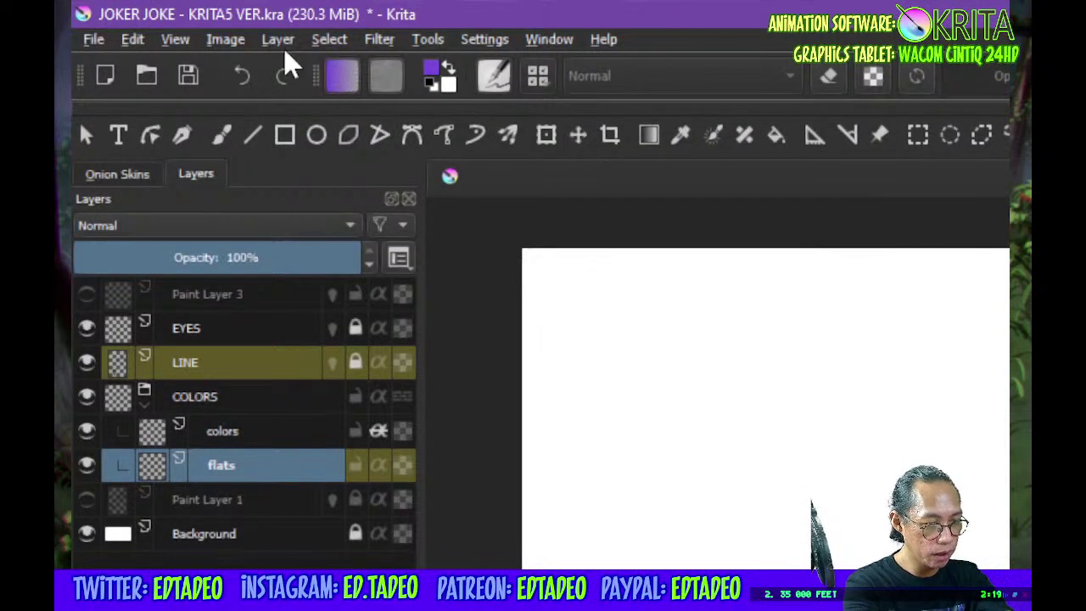
click(133, 41)
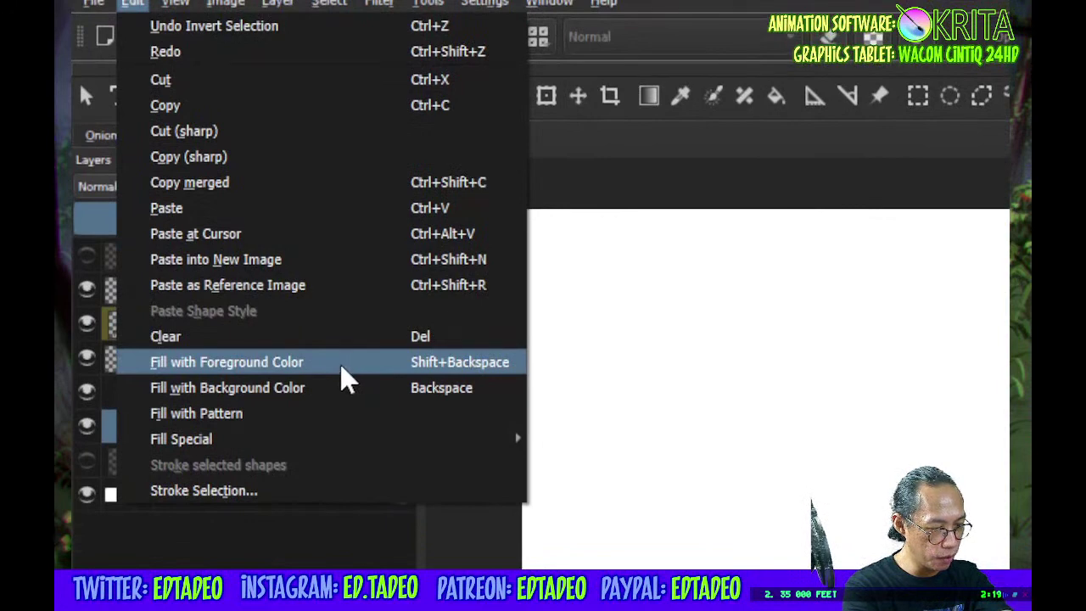
click(339, 362)
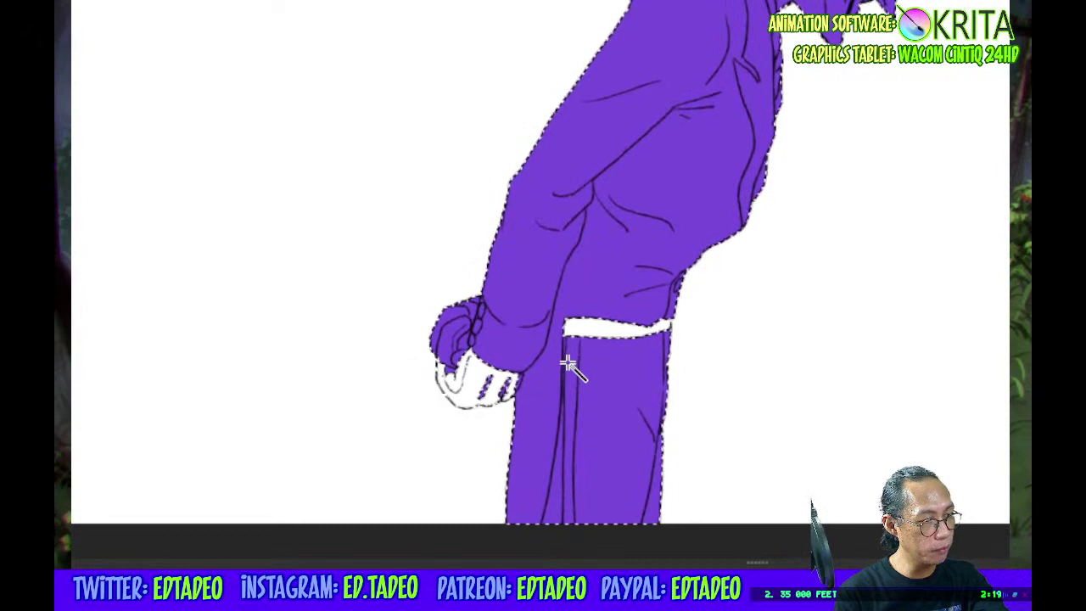
key(ctrl+z)
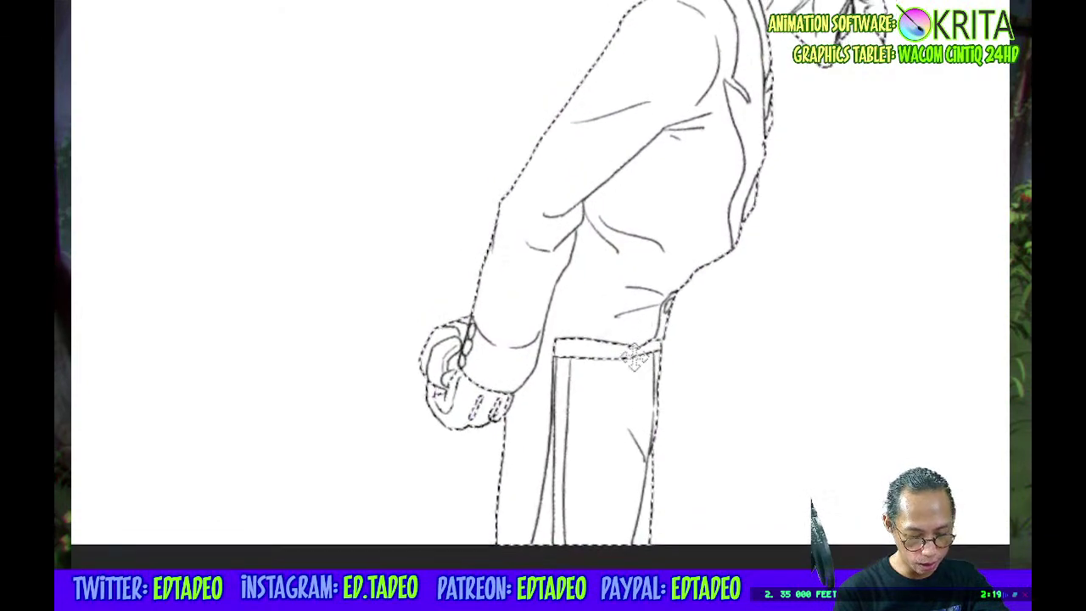
key(ctrl+z)
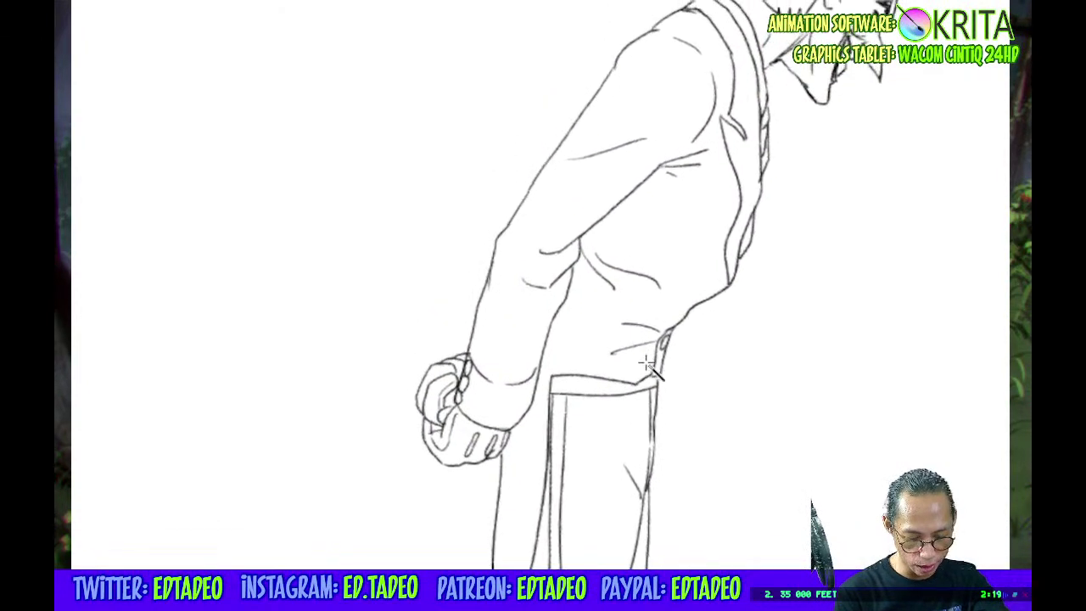
Brush small purple dabs on the flats layer to close outline gaps around the gloved hand, belt and jacket front
key(b)
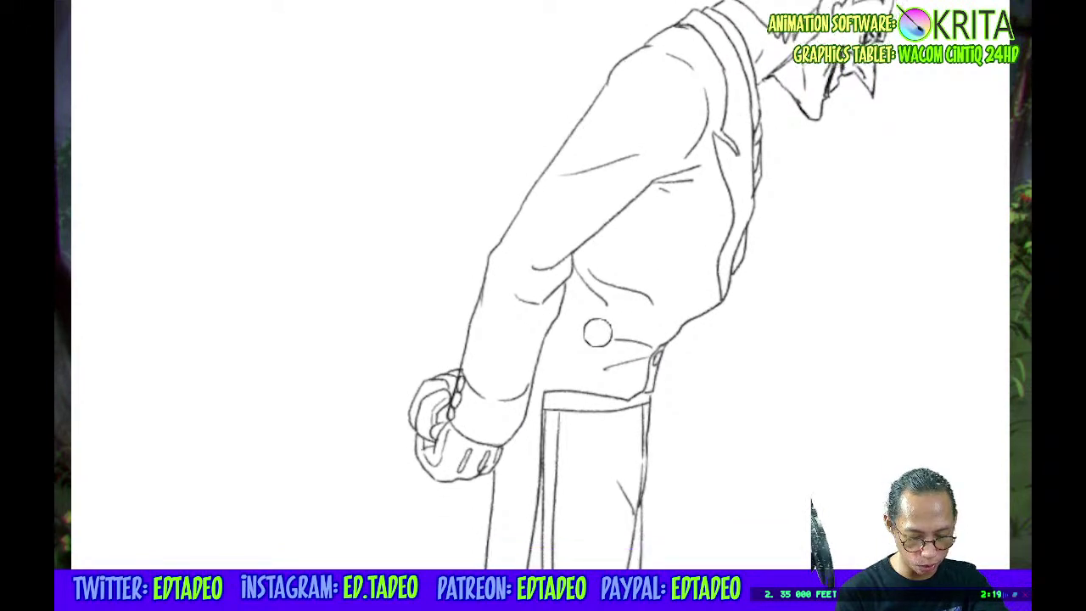
scroll(594, 346, up, 2)
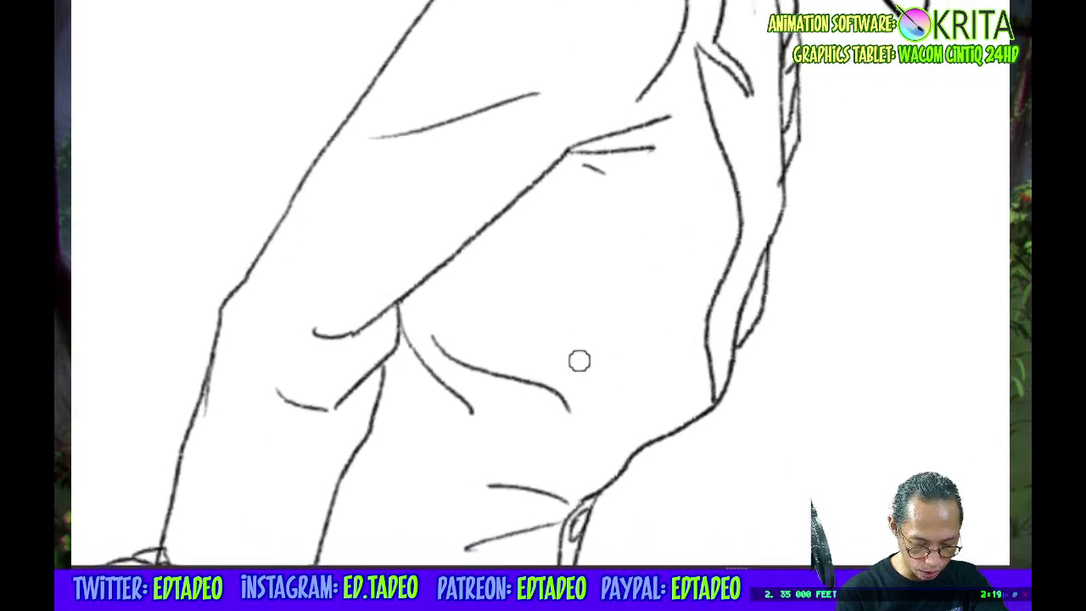
drag(195, 603, 437, 425)
scroll(442, 342, up, 4)
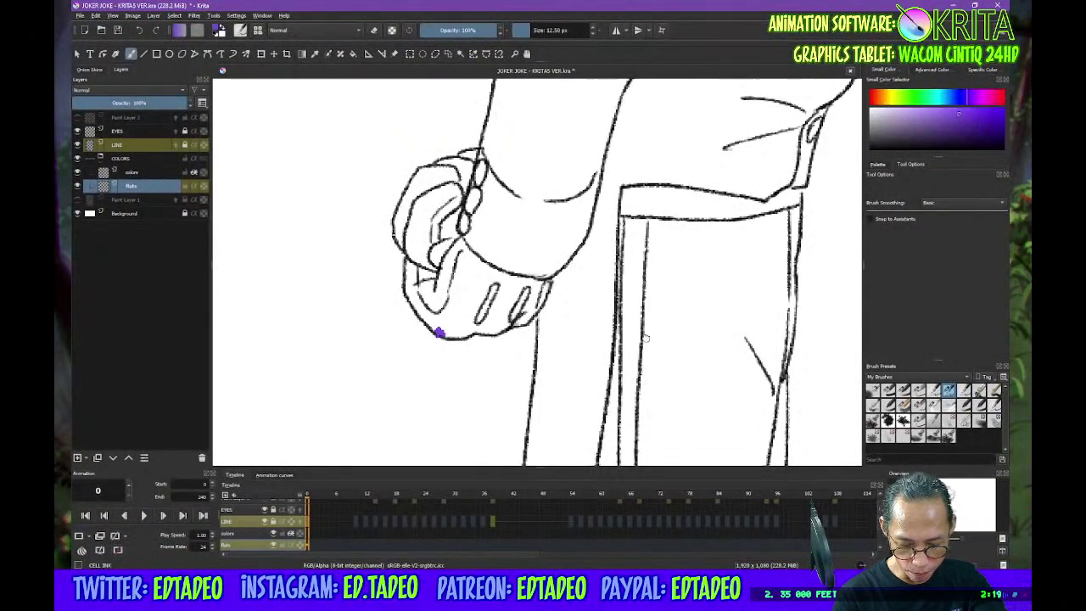
drag(645, 337, 614, 270)
mouse_move(566, 318)
mouse_down()
mouse_move(577, 281)
mouse_move(627, 306)
mouse_move(651, 334)
mouse_move(613, 343)
mouse_move(665, 263)
mouse_up()
mouse_move(683, 340)
mouse_down()
mouse_move(648, 311)
mouse_move(639, 262)
mouse_move(640, 347)
mouse_move(640, 322)
mouse_move(671, 284)
mouse_move(645, 340)
mouse_move(653, 310)
mouse_move(567, 329)
mouse_up()
drag(648, 270, 604, 326)
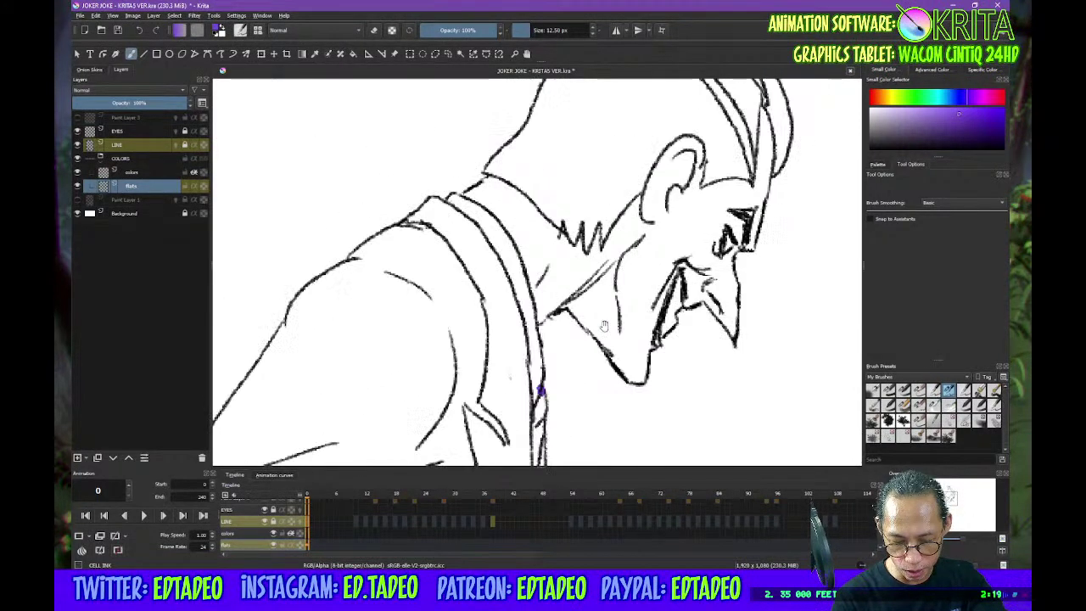
Brush purple dabs over the outline gaps at the throat, brow and back collar, and check the back and sleeve for remaining gaps
drag(689, 344, 632, 363)
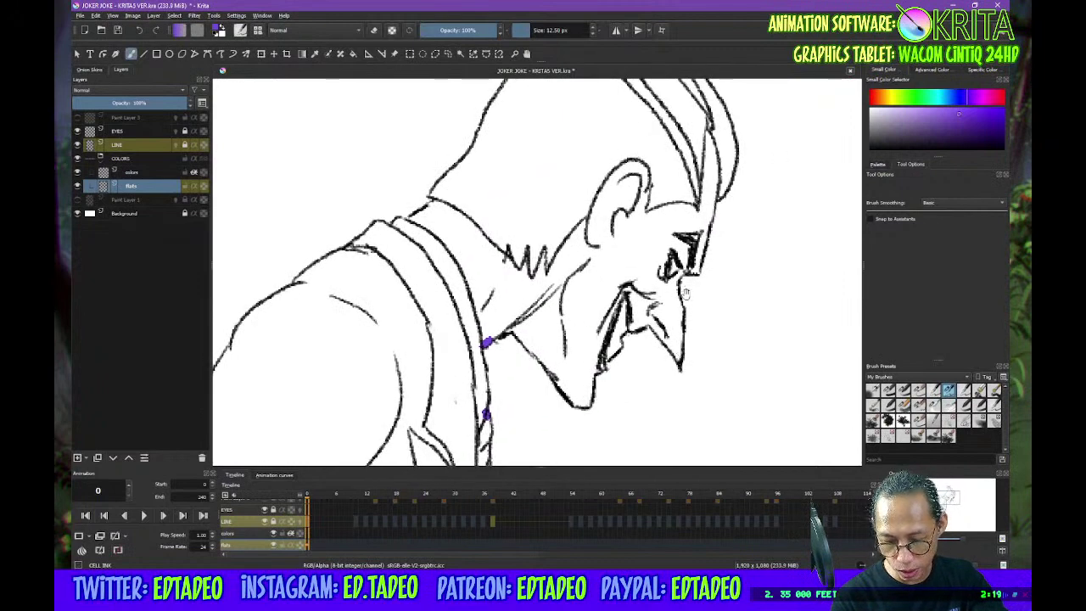
drag(686, 293, 645, 343)
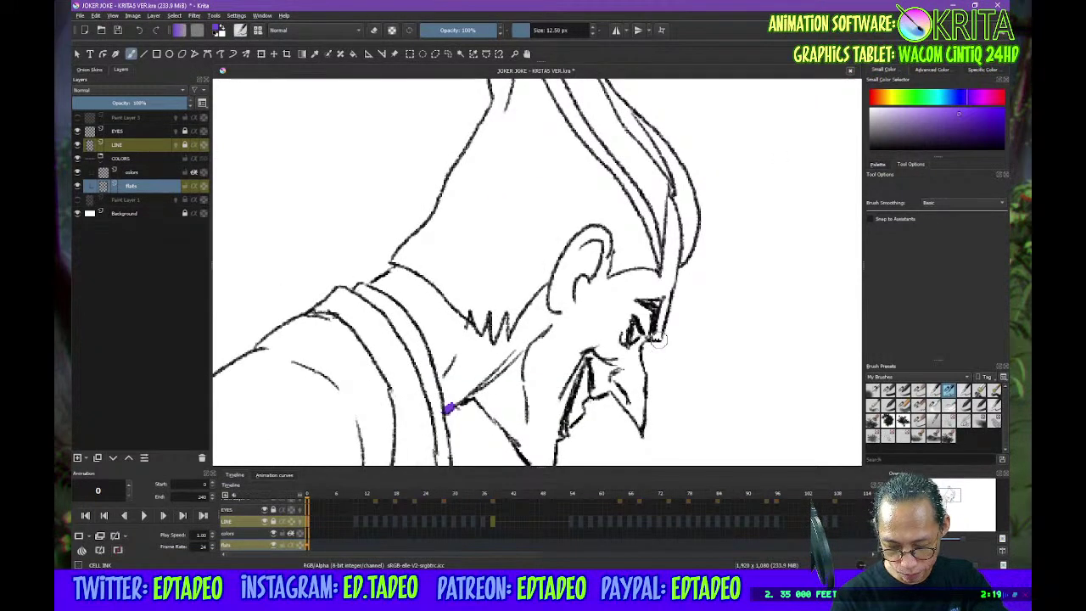
mouse_move(681, 276)
mouse_down()
mouse_move(659, 410)
mouse_move(670, 357)
mouse_move(645, 340)
mouse_move(669, 291)
mouse_up()
drag(595, 360, 644, 274)
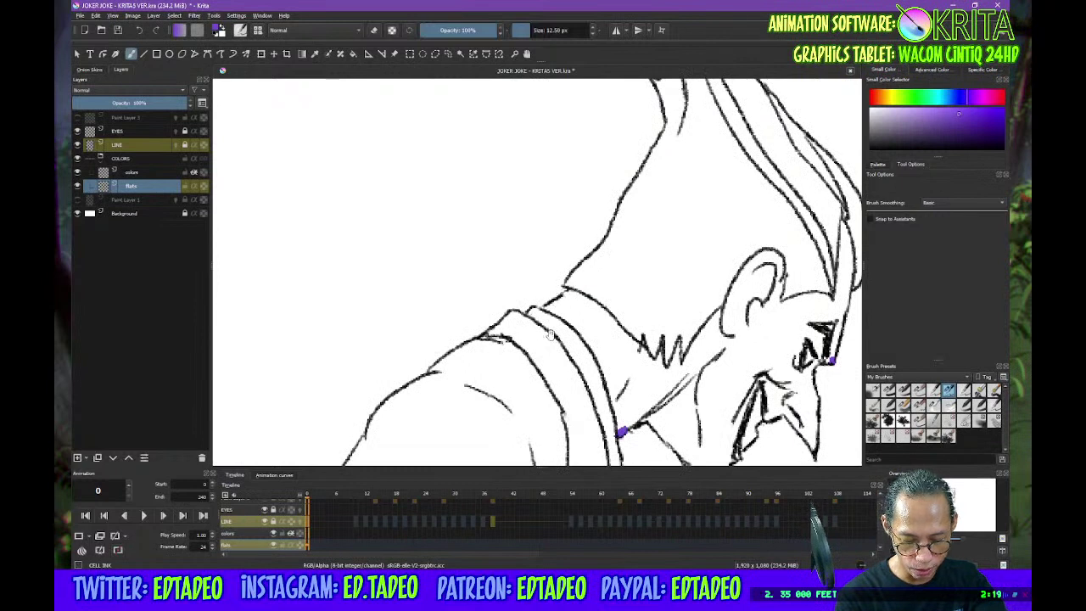
drag(549, 333, 592, 312)
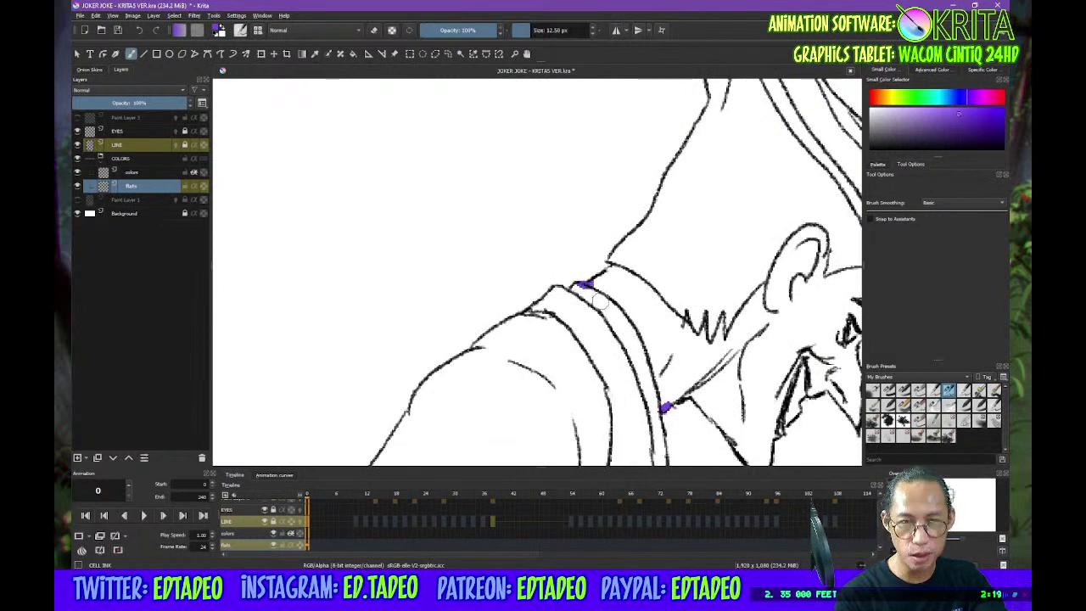
drag(555, 355, 633, 290)
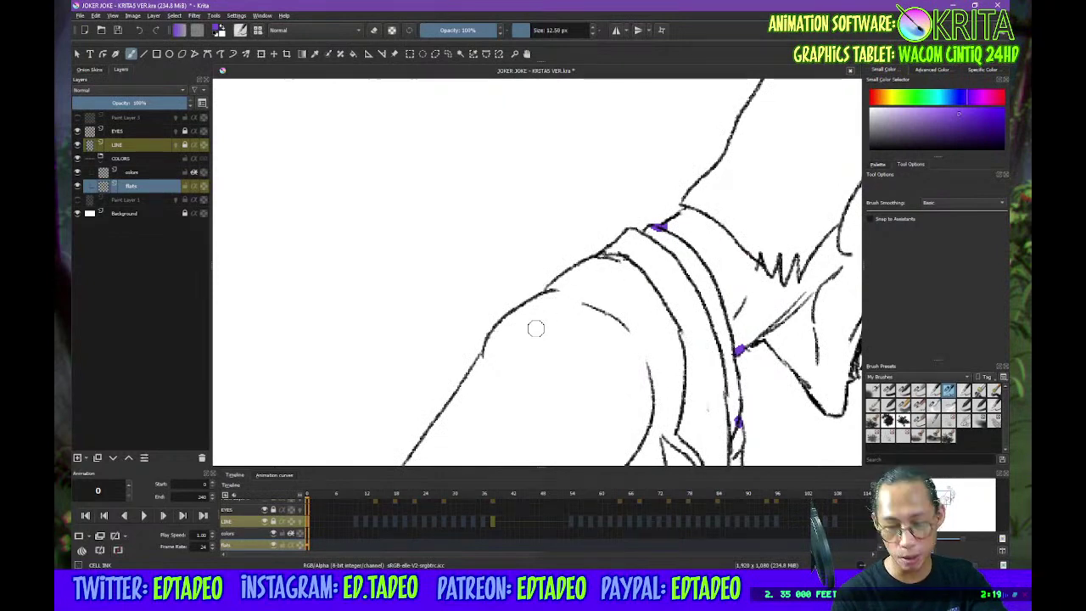
drag(548, 361, 585, 308)
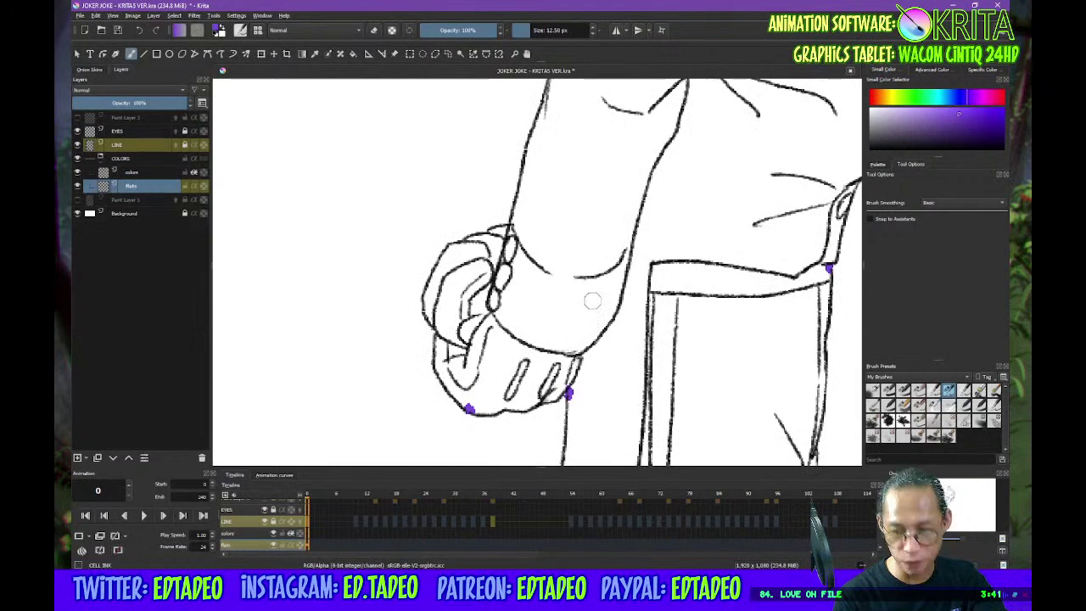
drag(617, 251, 596, 306)
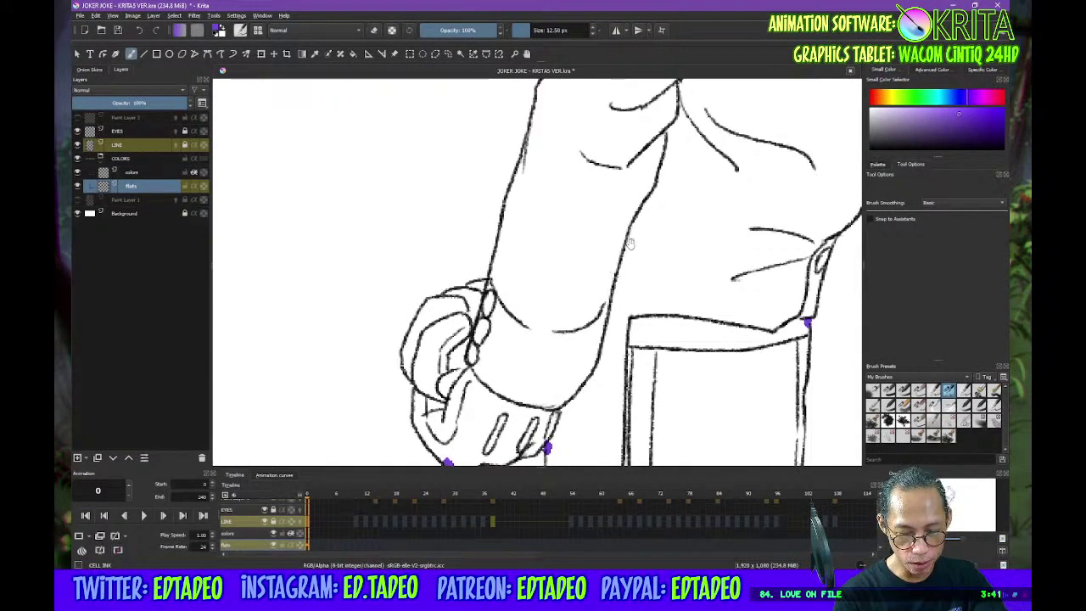
Select the empty area around the character with the Contiguous Selection tool and check the selection edge along the whole figure
key(minus)
key(minus)
key(minus)
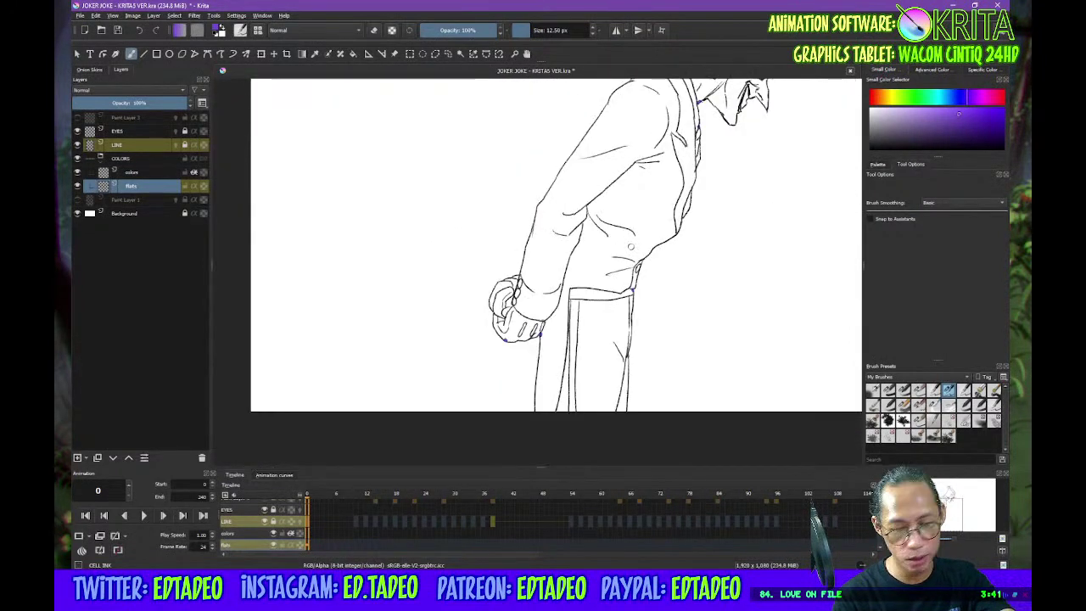
key(minus)
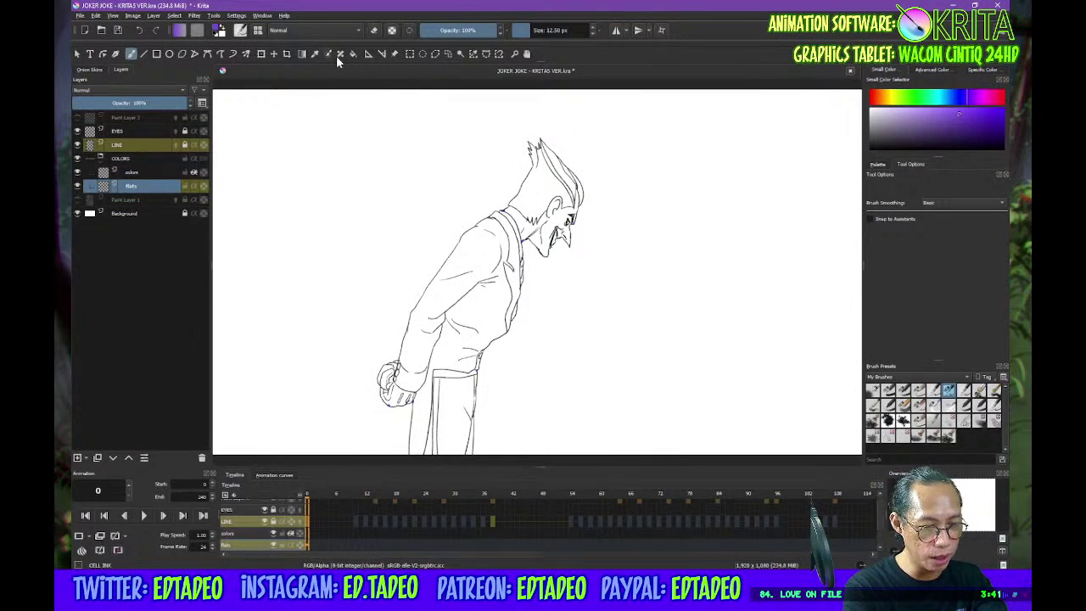
click(459, 54)
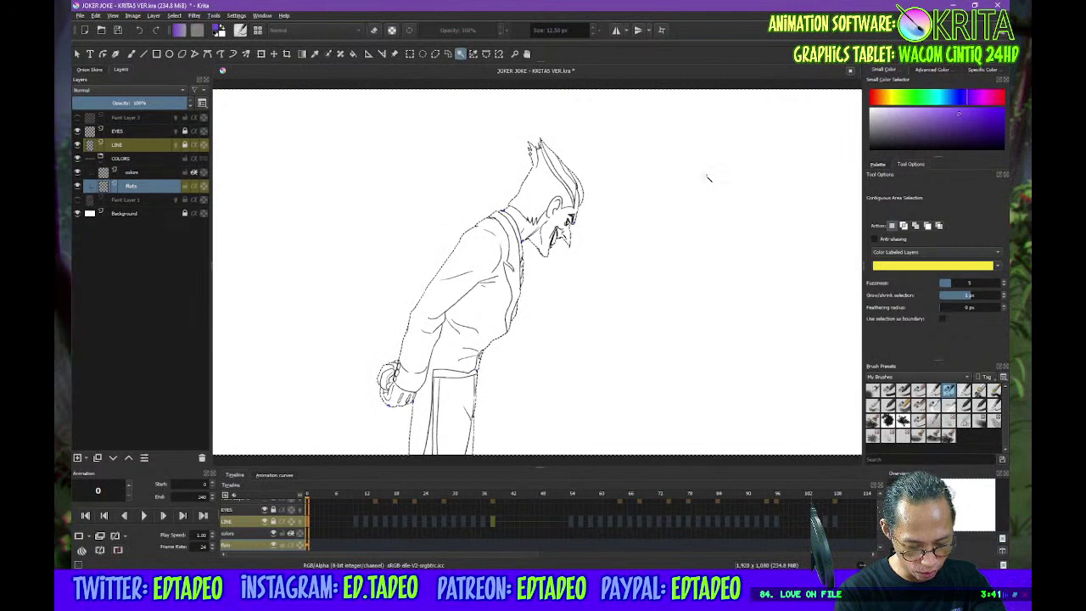
key(minus)
key(minus)
key(minus)
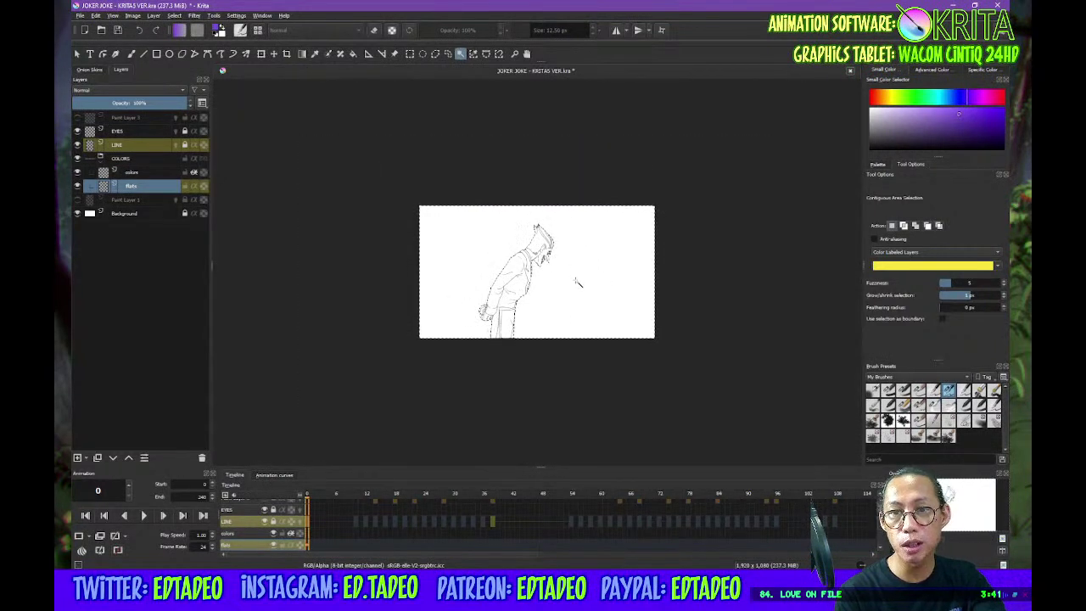
key(plus)
key(plus)
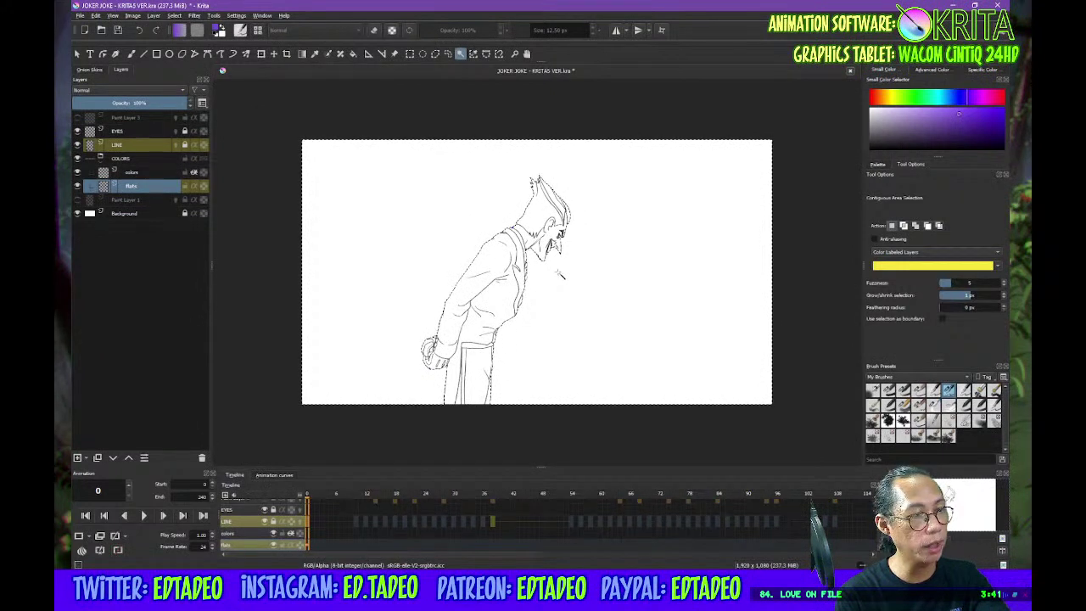
key(plus)
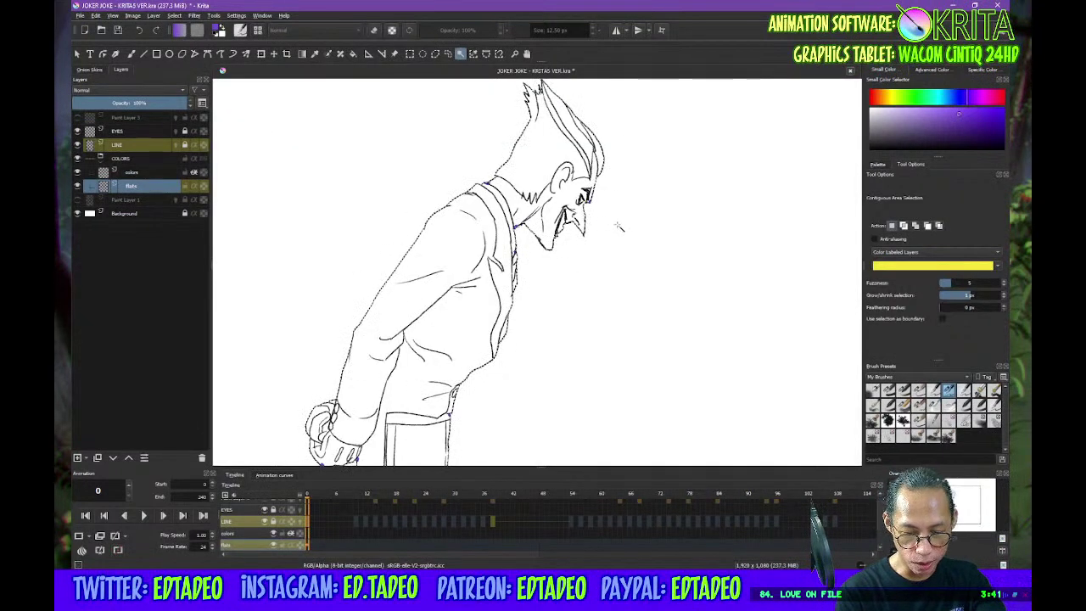
key(minus)
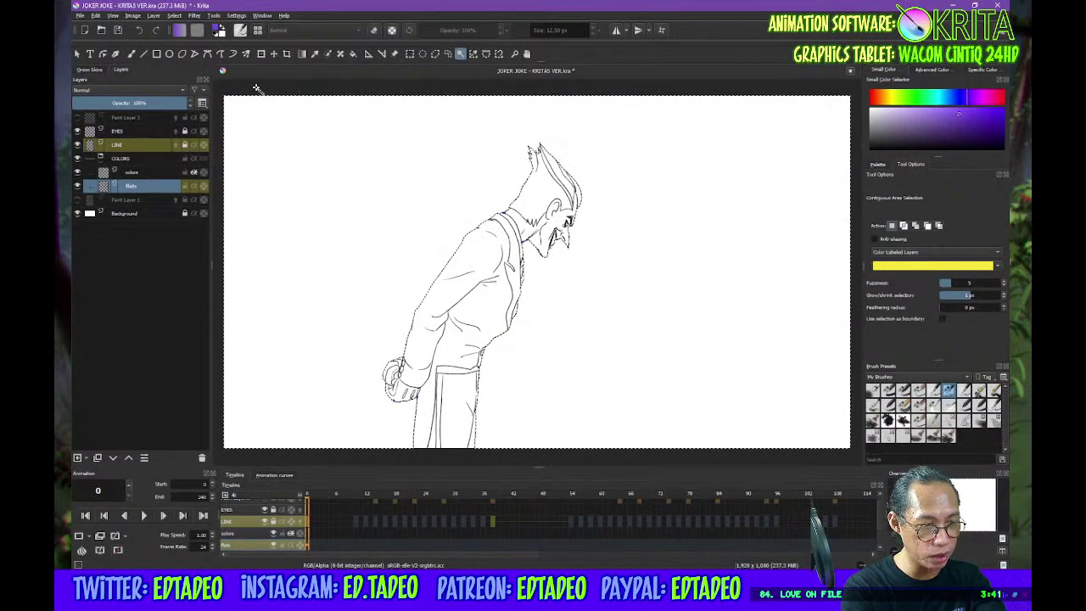
Invert the selection and fill the character's whole silhouette with the purple foreground color on the flats layer
click(133, 15)
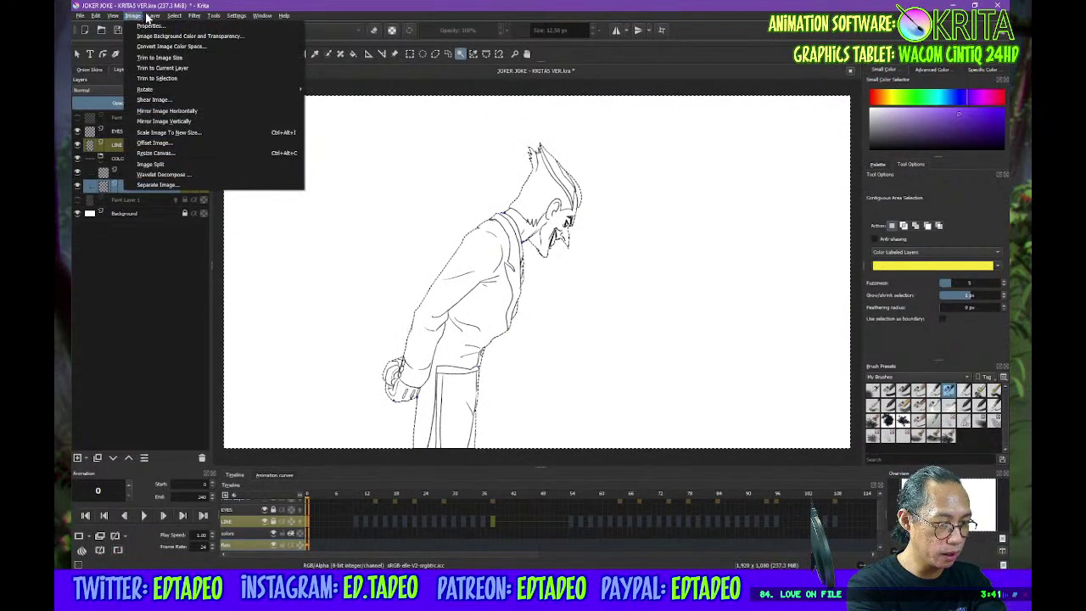
mouse_move(156, 16)
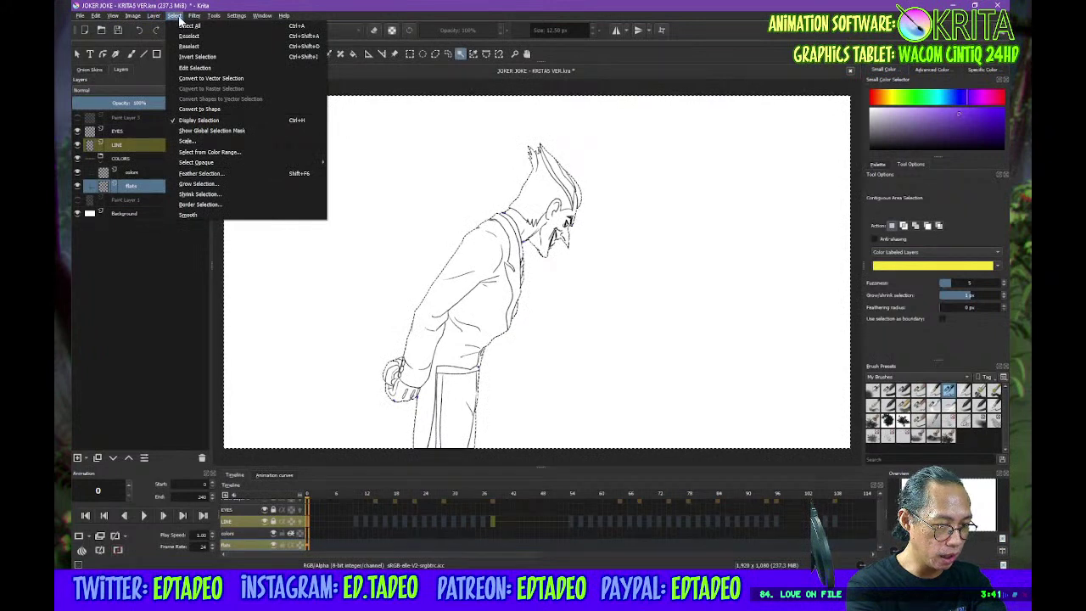
click(213, 54)
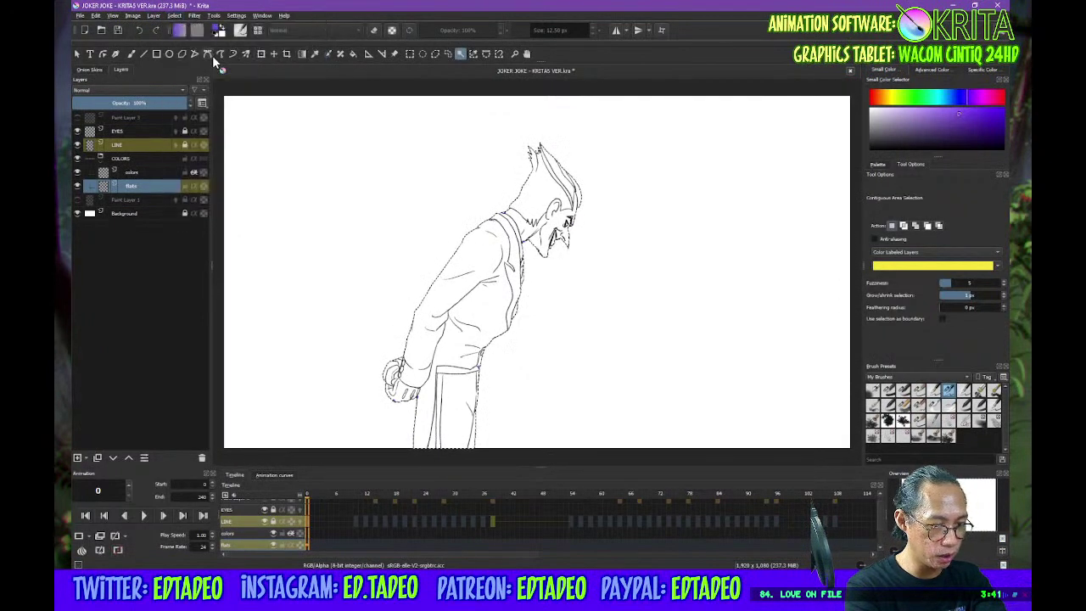
click(100, 16)
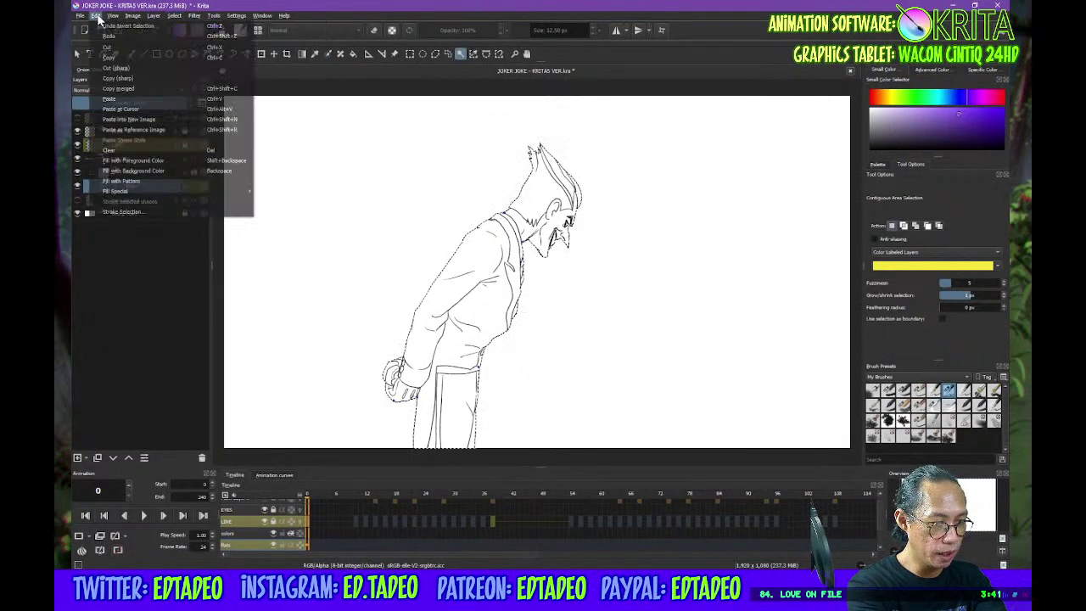
click(151, 161)
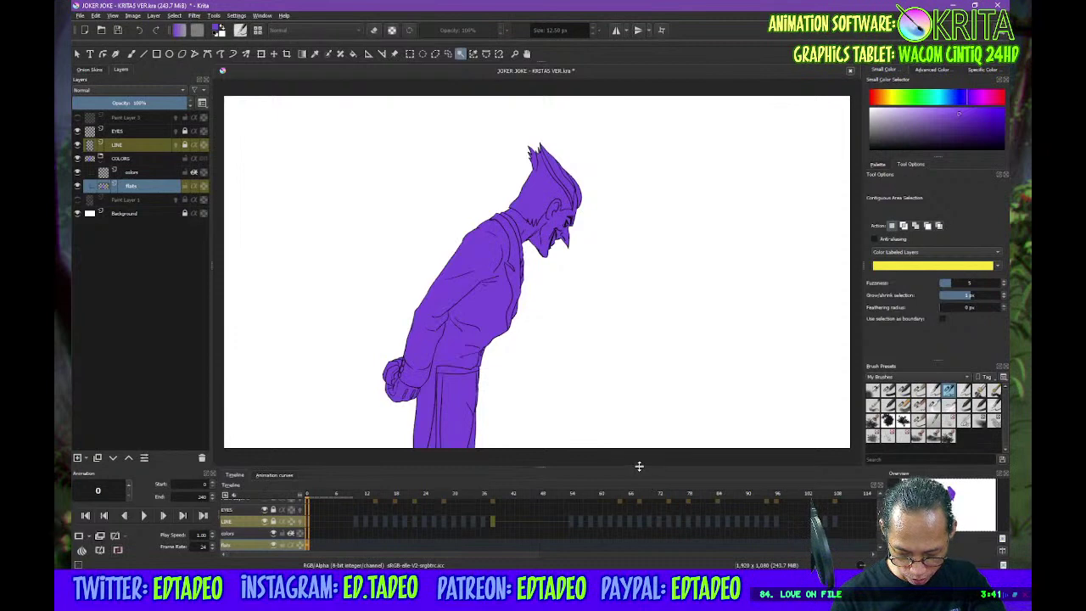
Enlarge the timeline, scrub through the frames to compare the purple flats with the changing line art, and return to frame 0
drag(639, 466, 636, 434)
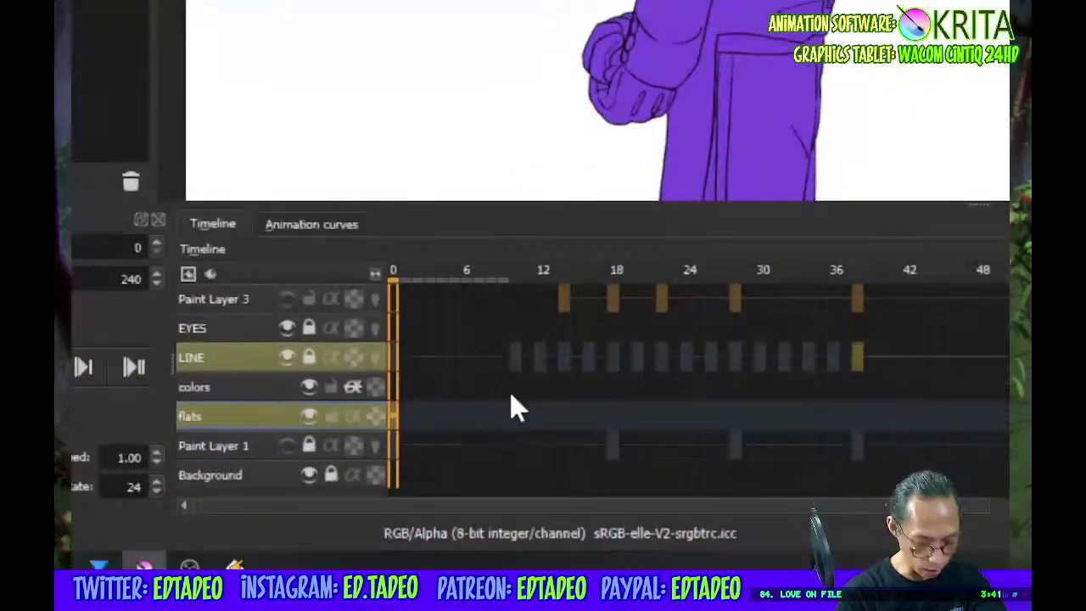
drag(446, 417, 459, 419)
click(422, 415)
click(483, 415)
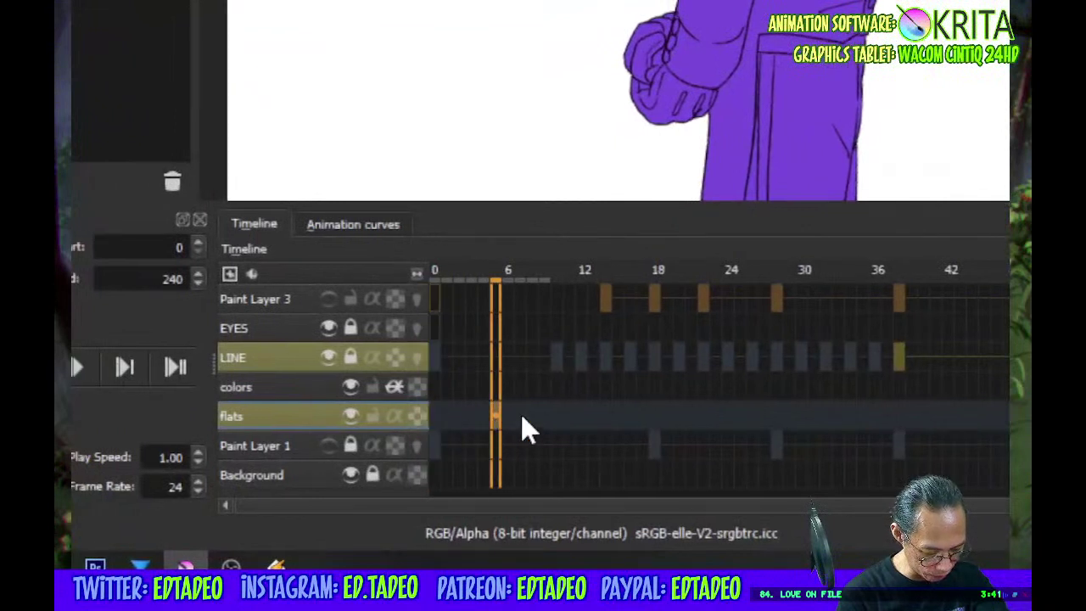
click(544, 415)
click(436, 416)
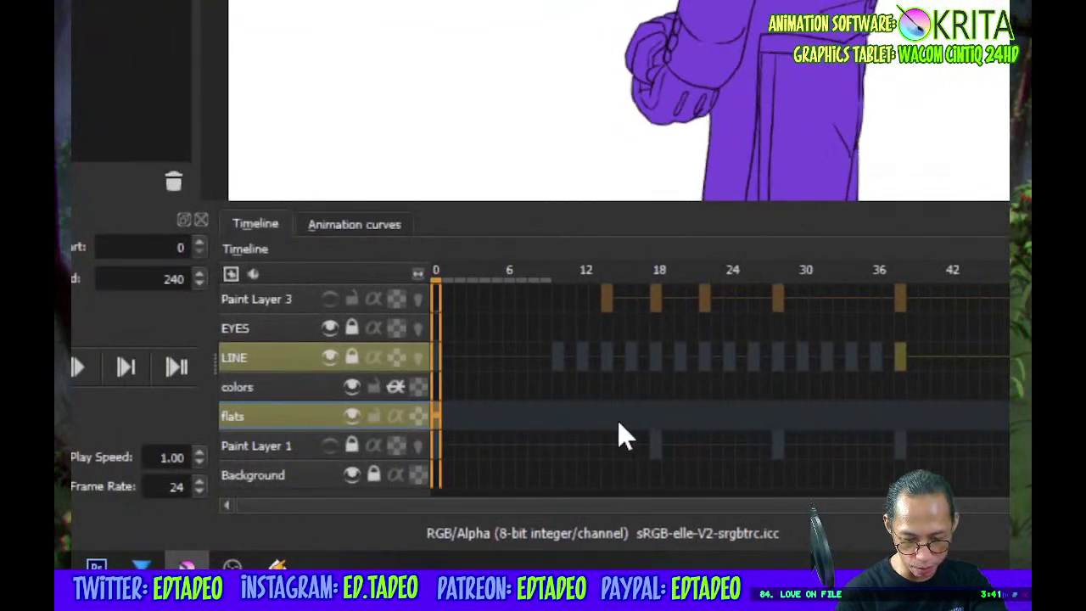
click(658, 417)
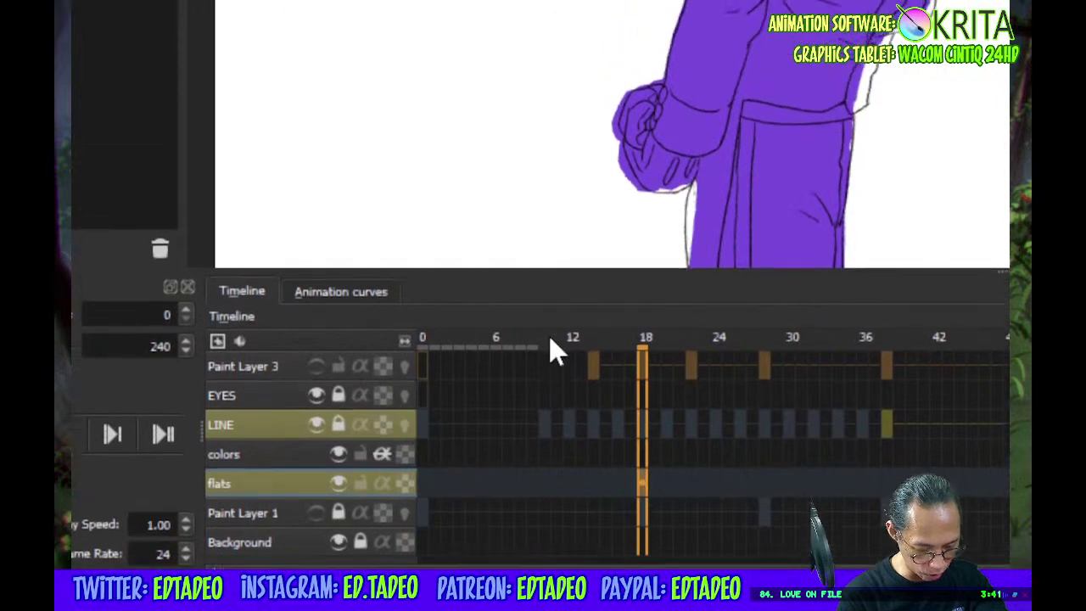
drag(549, 271, 778, 274)
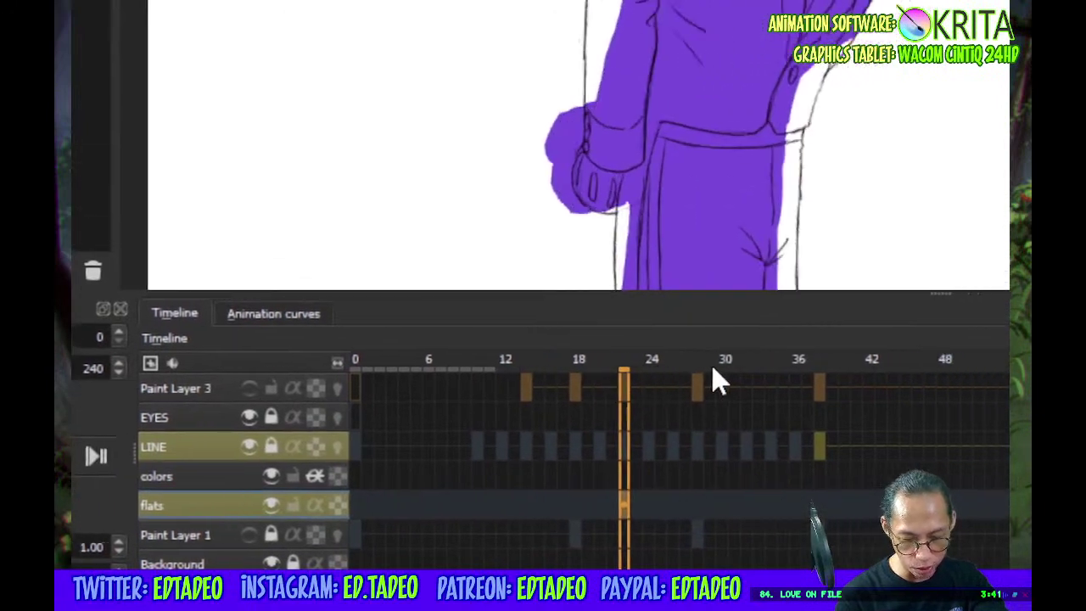
drag(713, 373, 414, 364)
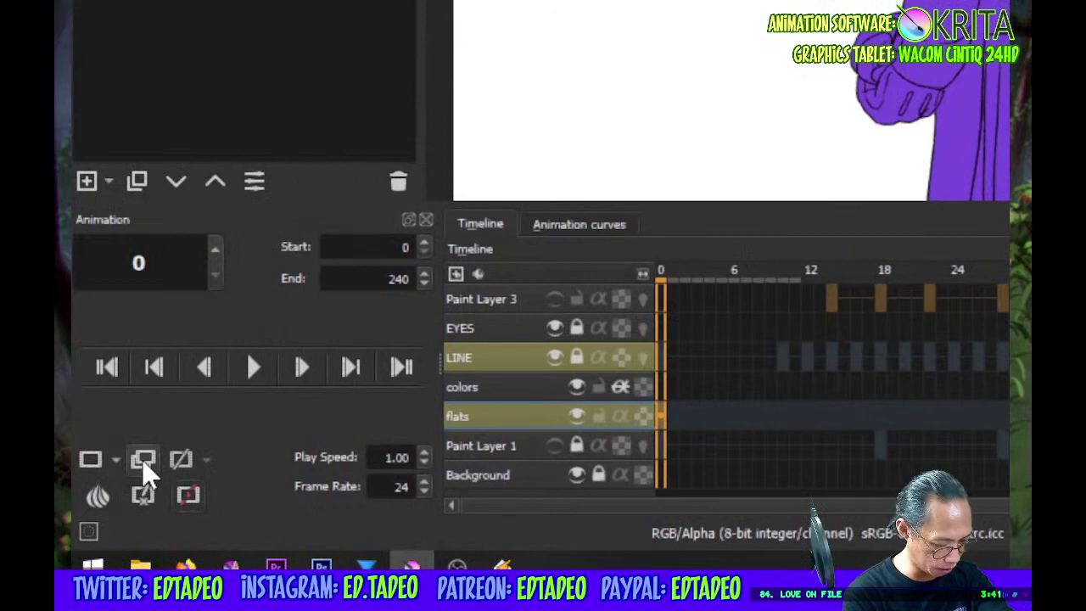
Scrub through the opening frames to compare the purple flats with the changing line art, ending on frame 10
click(144, 457)
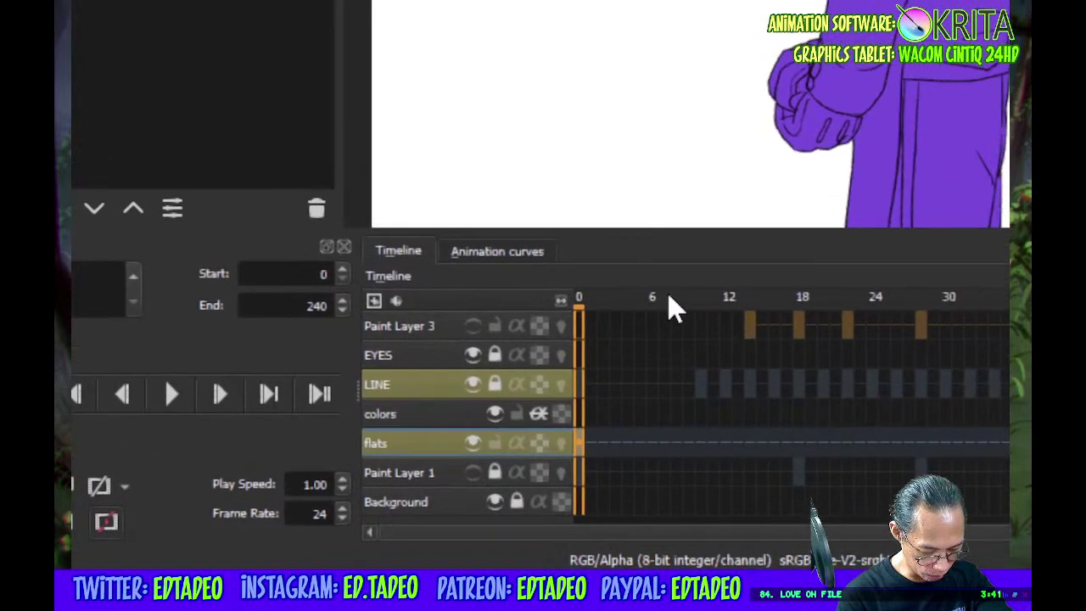
drag(694, 278, 607, 278)
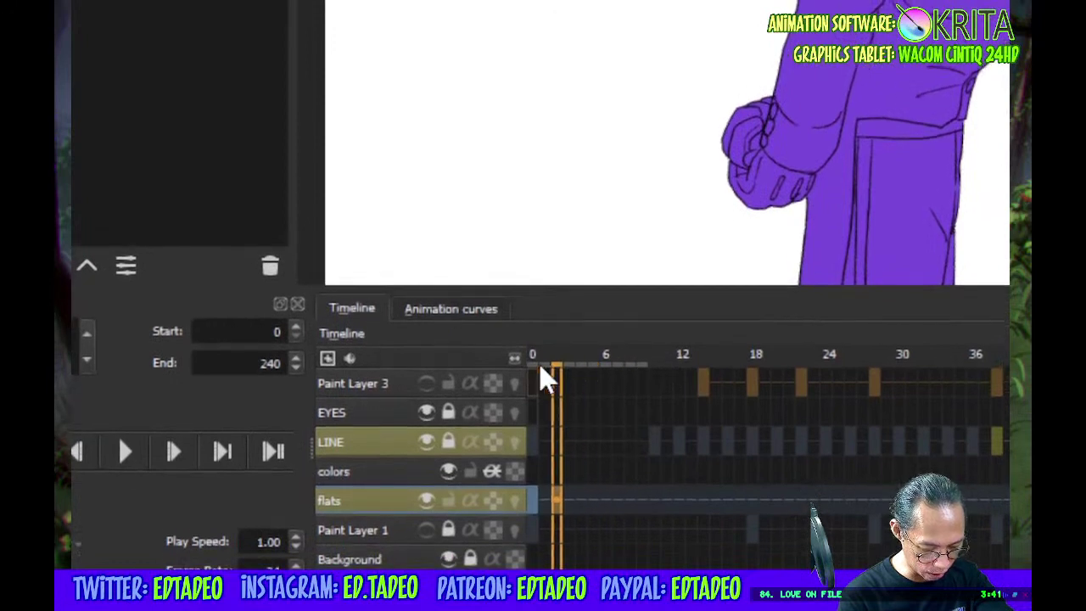
drag(547, 379, 654, 360)
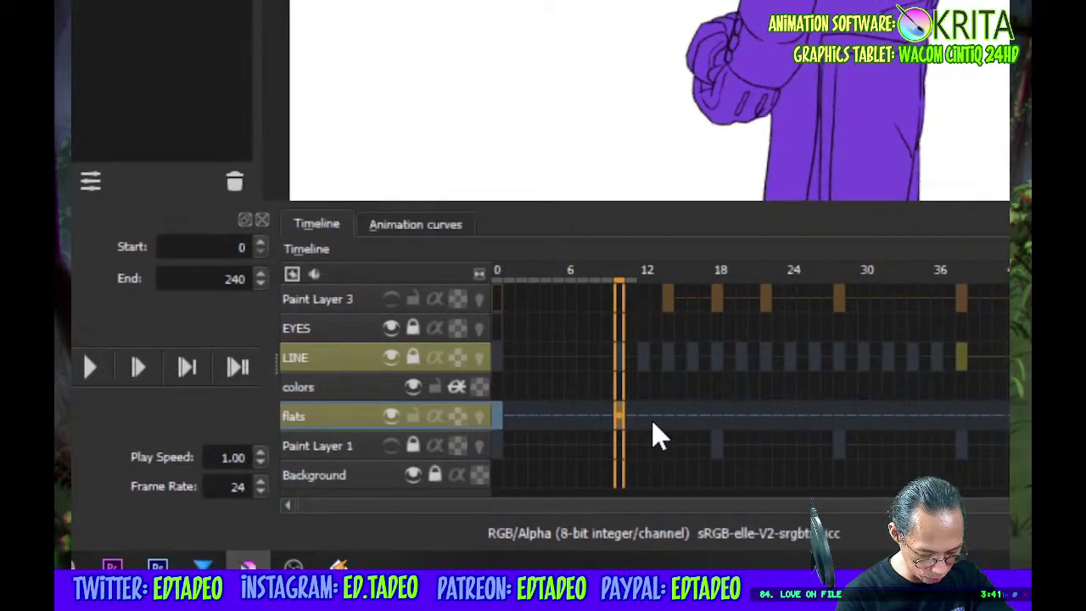
click(661, 416)
click(637, 416)
click(661, 416)
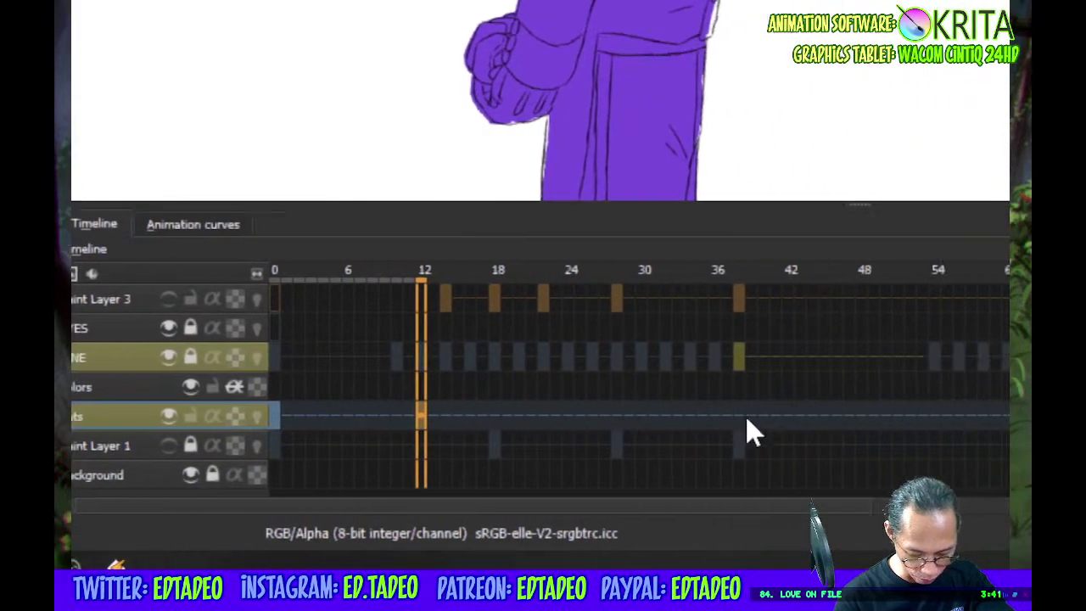
drag(407, 322, 501, 380)
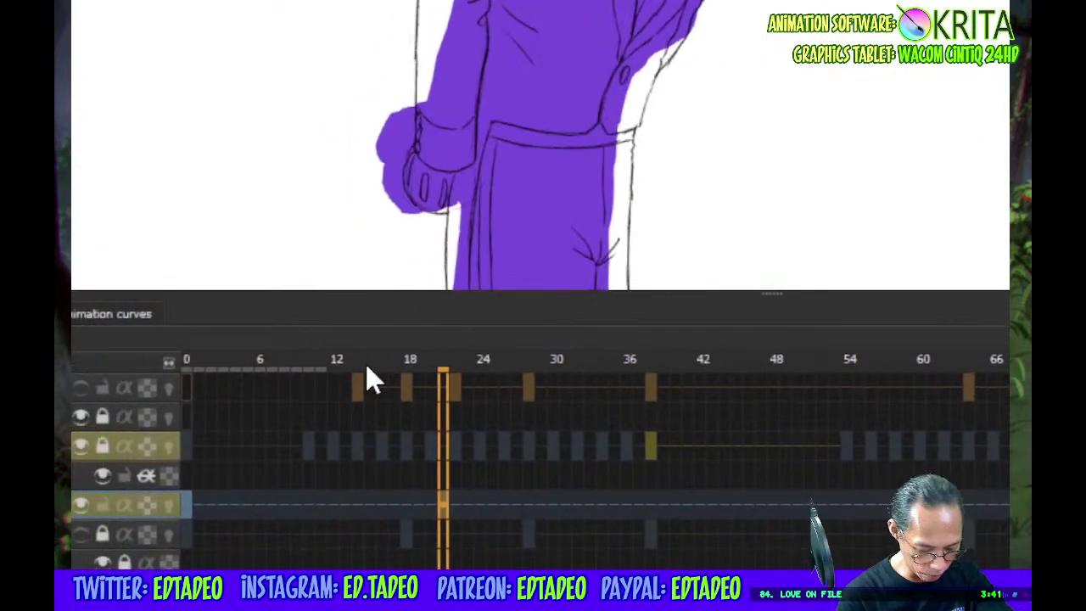
click(308, 366)
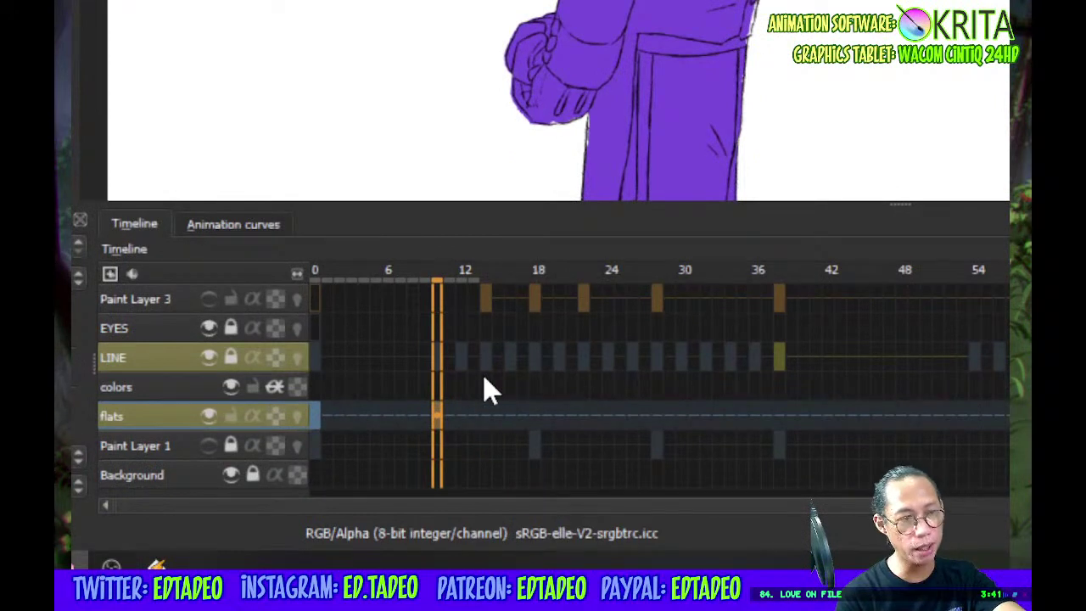
Create blank keyframes on the flats layer at frames 10, 12 and 14, matching the LINE keyframes
key(Delete)
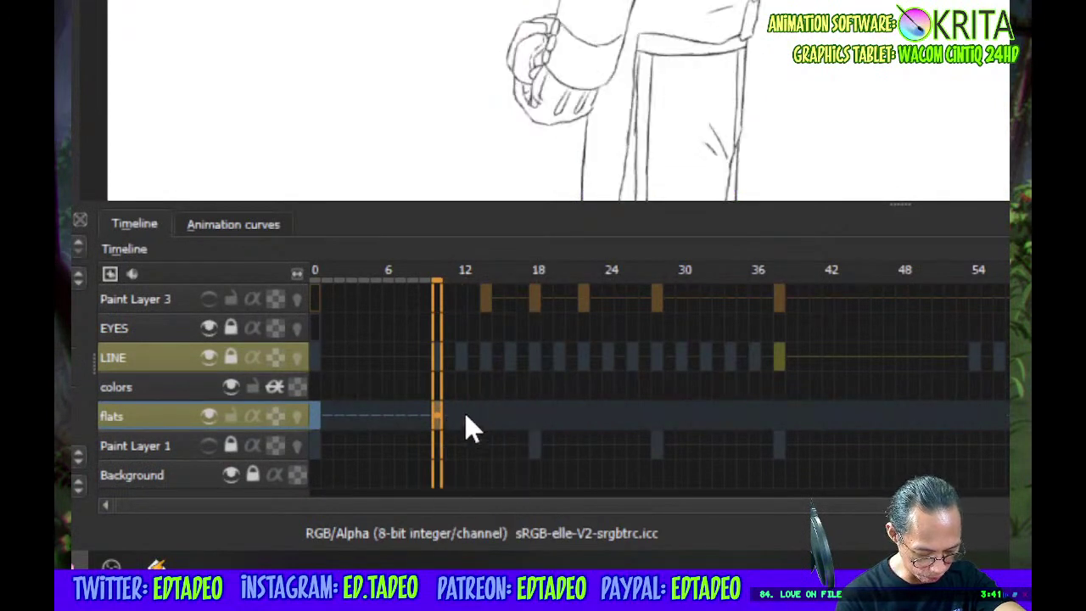
click(465, 414)
click(500, 418)
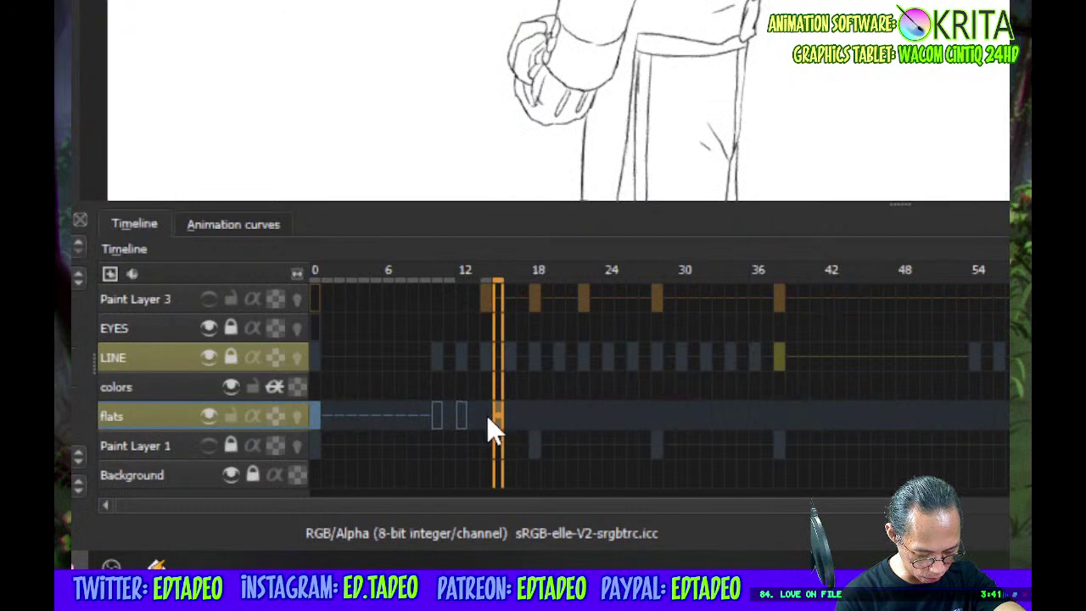
key(period)
key(comma)
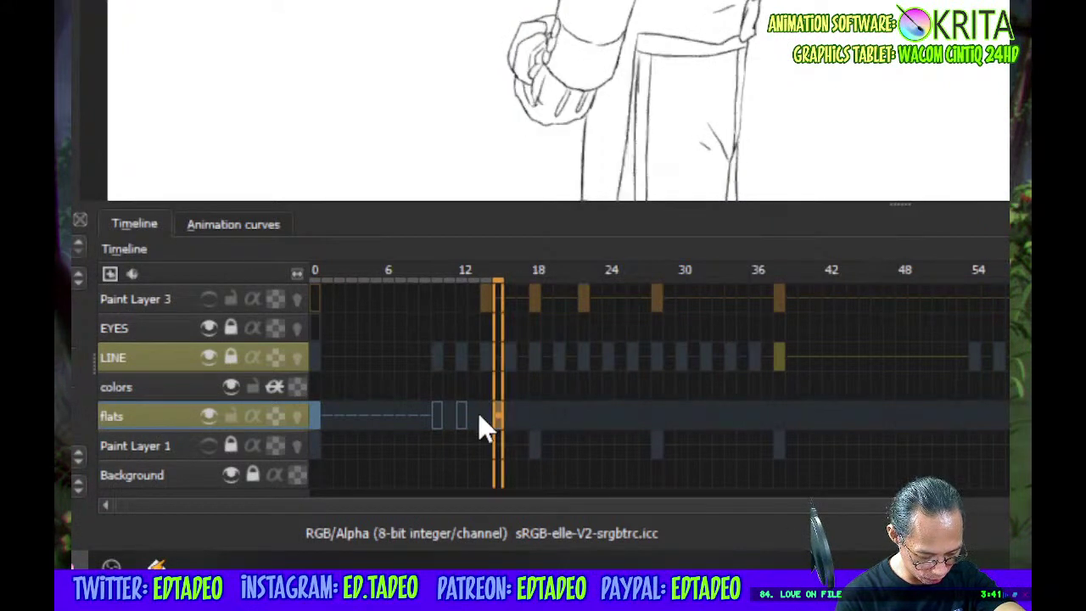
drag(498, 415, 521, 413)
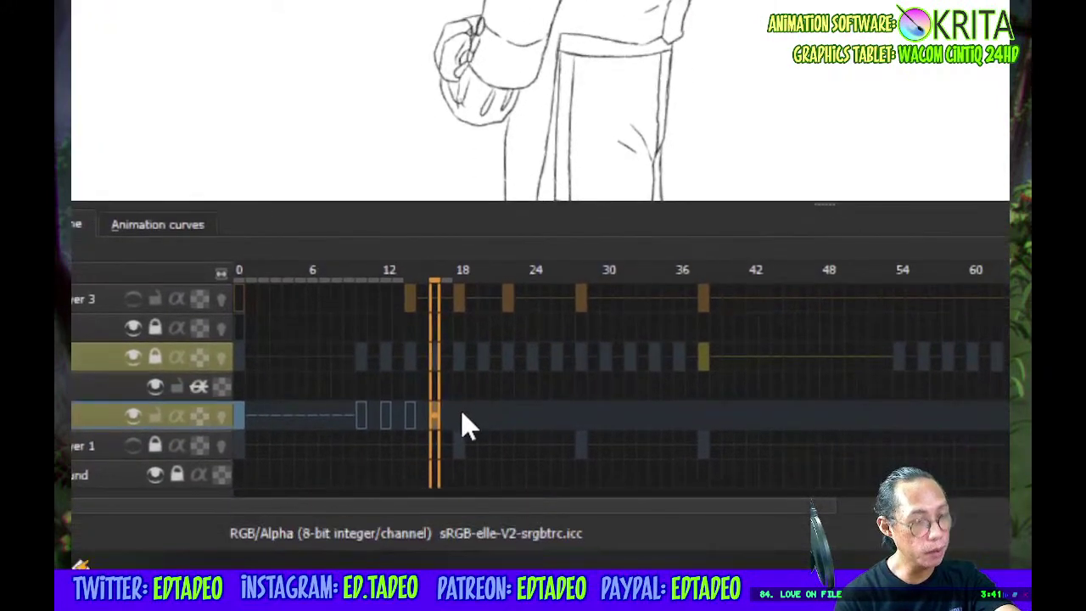
Examine the frame editing options for the flats keyframe at frame 10 and step through the blank keyframes at 12 and 14
drag(438, 460, 370, 462)
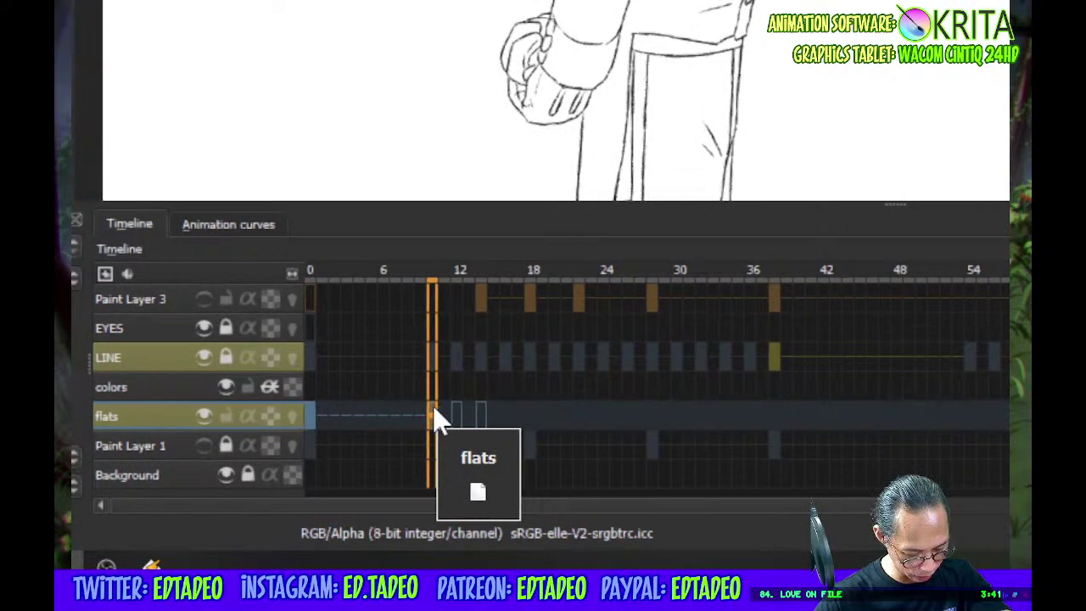
right_click(436, 417)
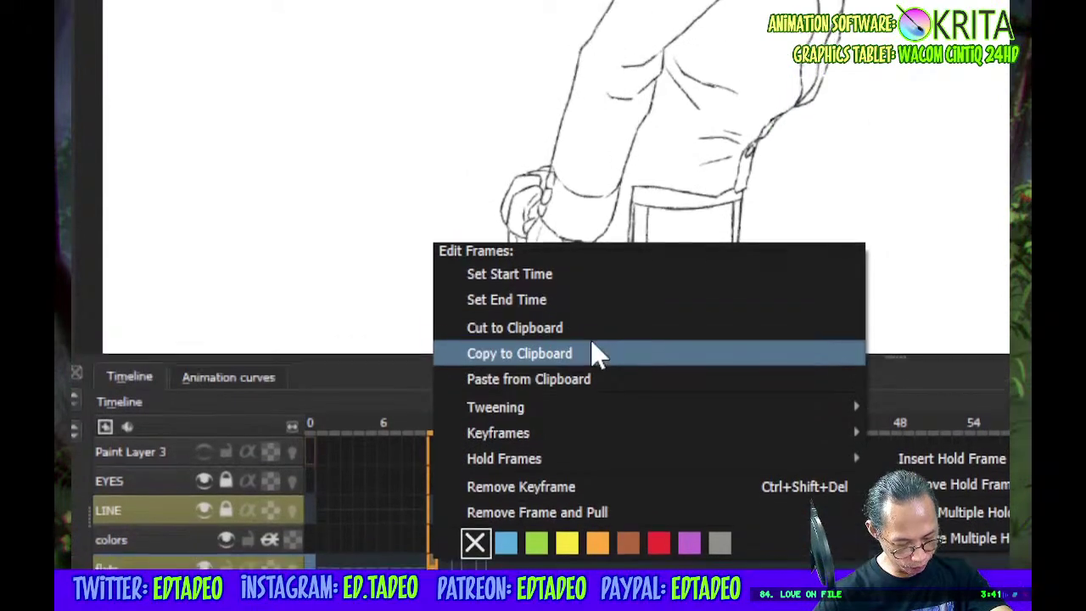
mouse_move(573, 350)
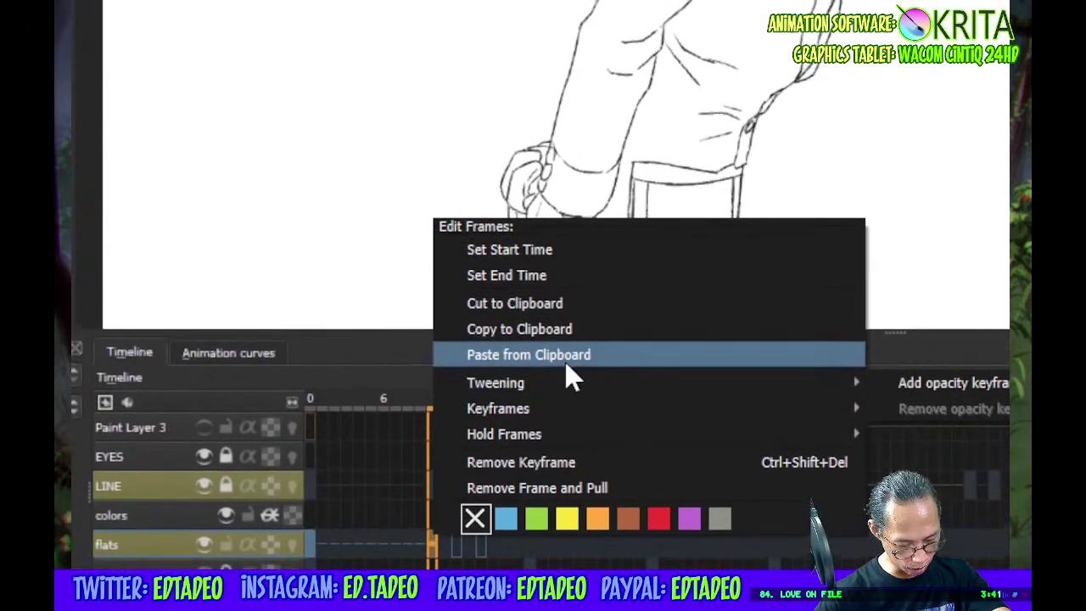
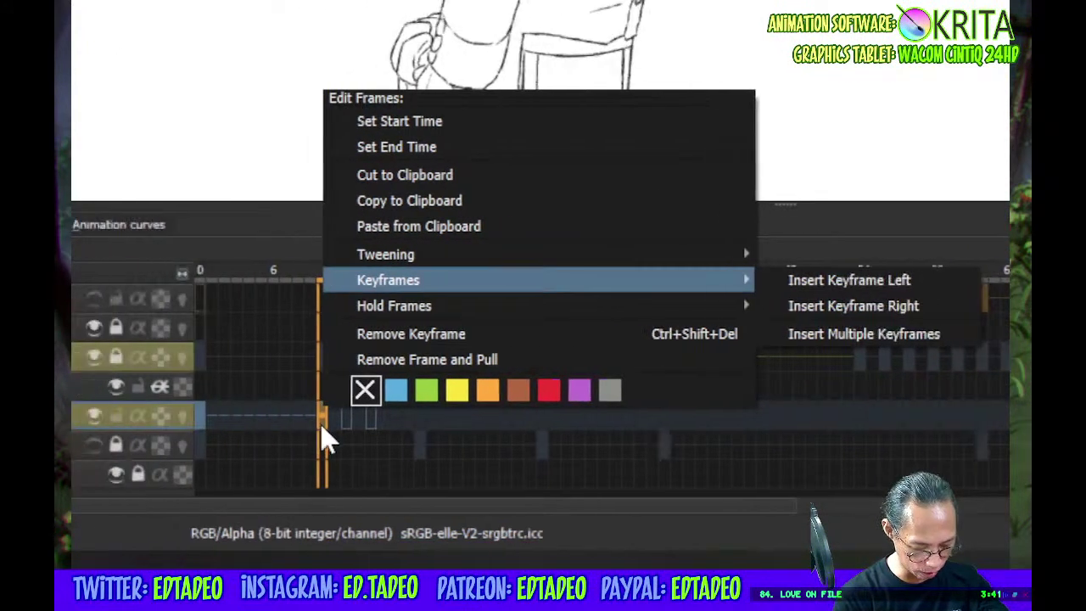
click(320, 424)
click(441, 414)
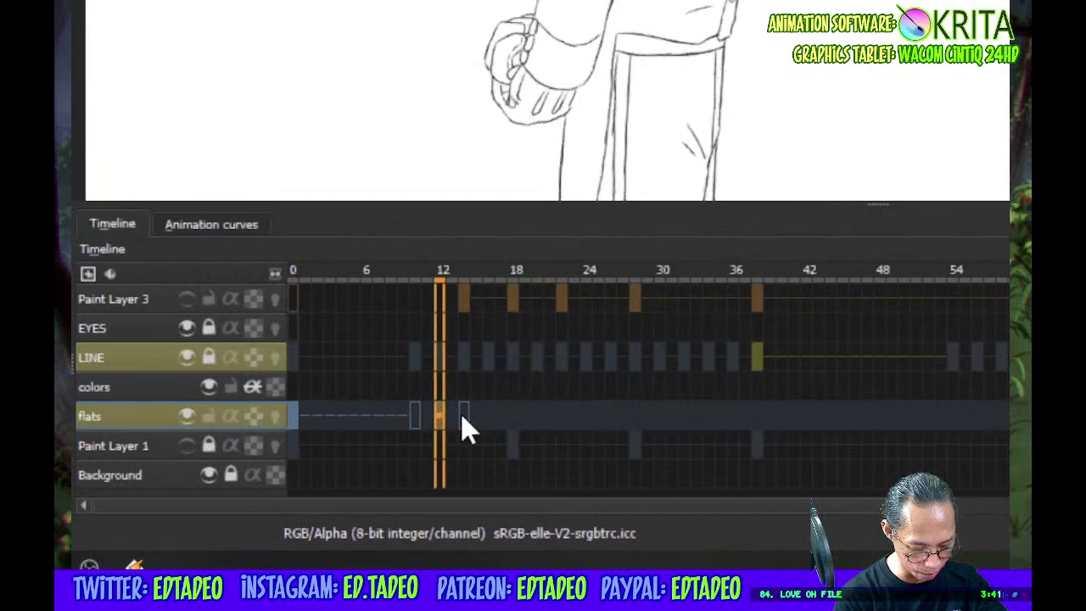
click(463, 415)
click(415, 415)
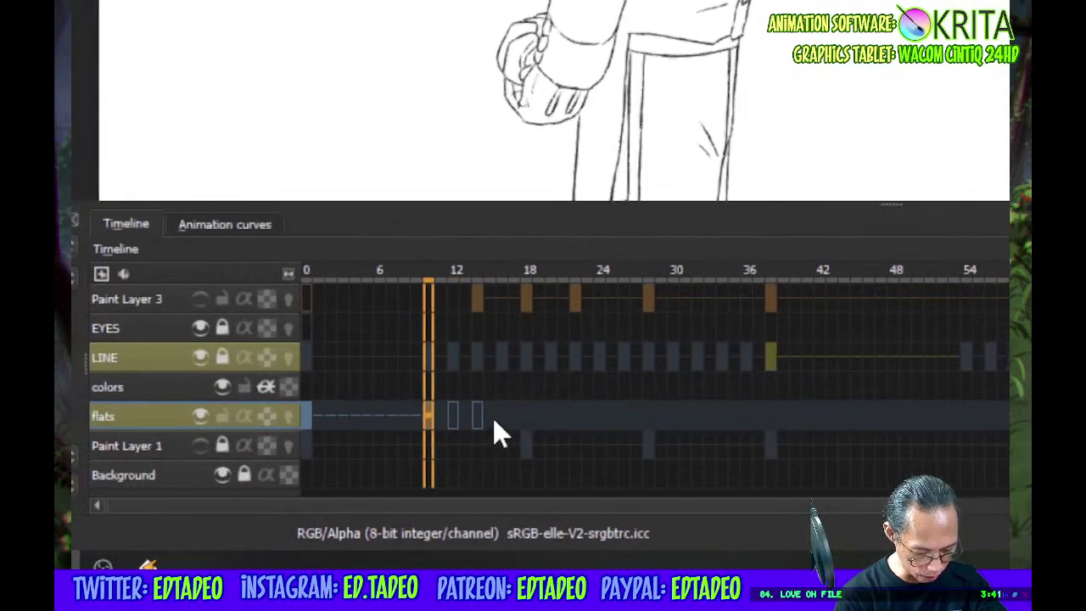
Continue the blank flats keyframes on every second frame from 16 to 38 by copying the selected keyframe runs along the layer
click(492, 418)
click(503, 417)
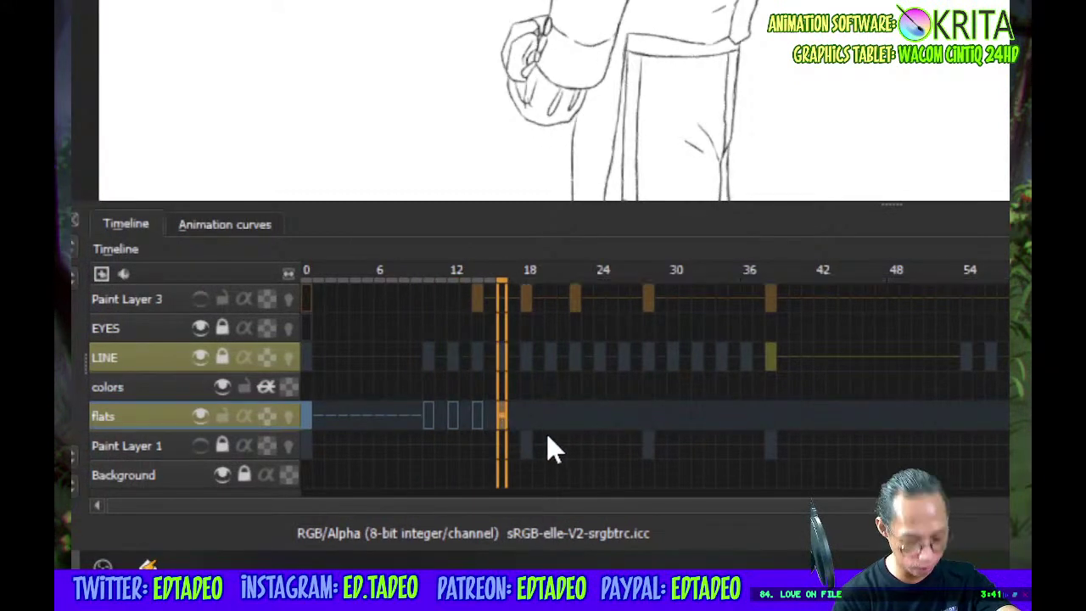
shift+click(439, 414)
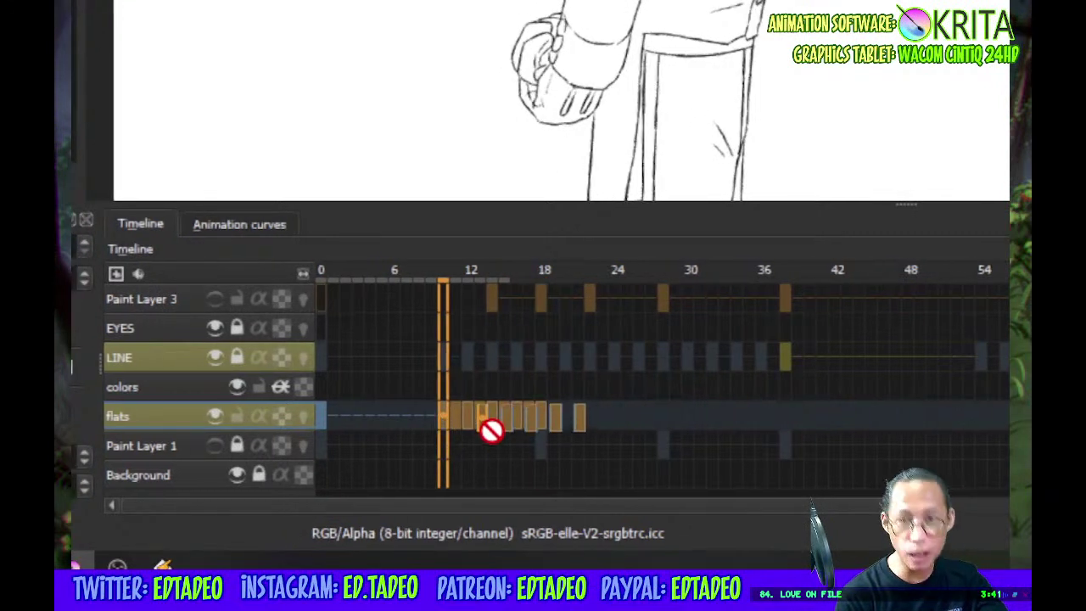
drag(475, 430, 570, 428)
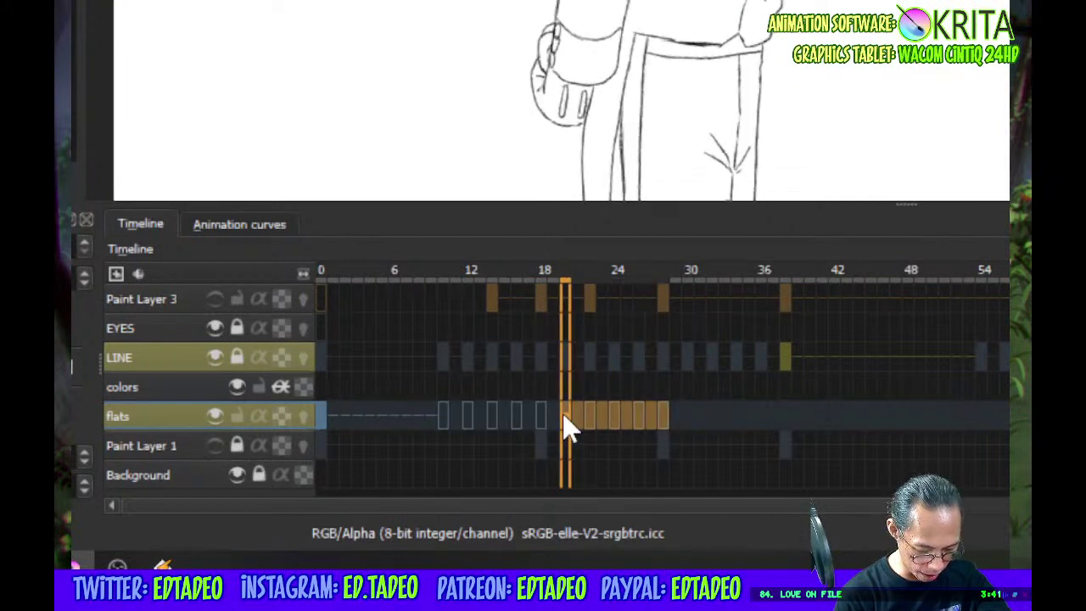
drag(441, 416, 659, 428)
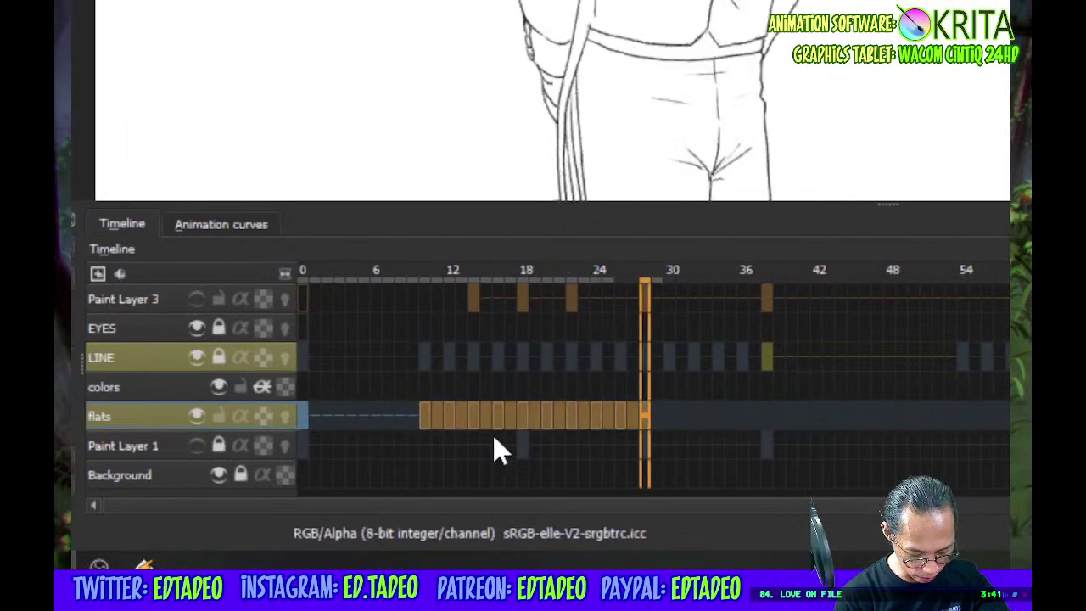
drag(422, 429, 557, 430)
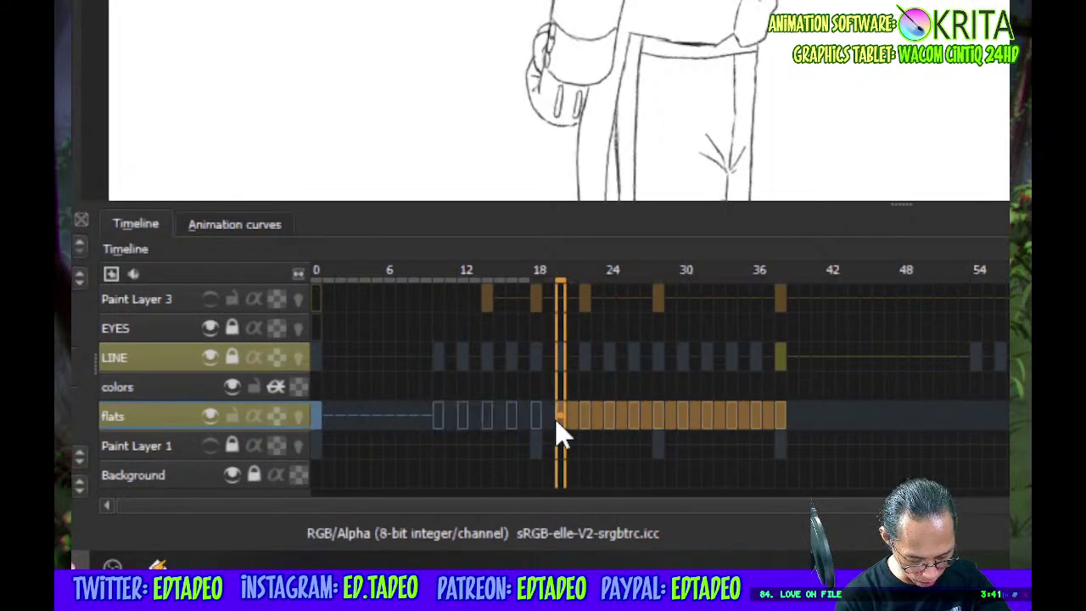
Copy the blank flats keyframes to every second frame from 54 to 96, and add single ones at 104, 106 and 108
mouse_move(659, 420)
mouse_down()
mouse_move(761, 424)
mouse_move(650, 421)
mouse_up()
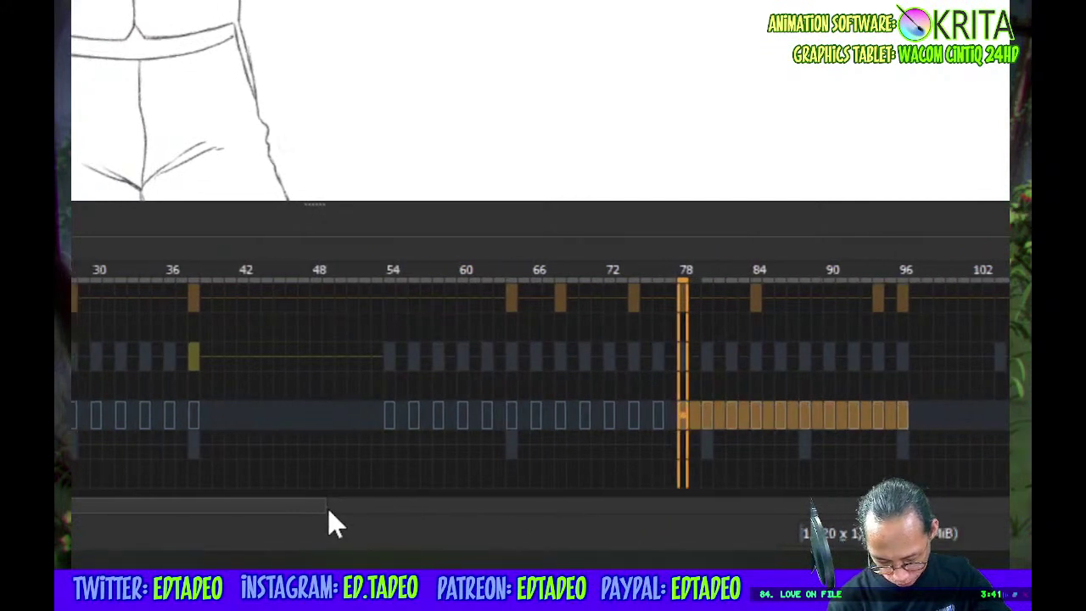
scroll(639, 509, right, 5)
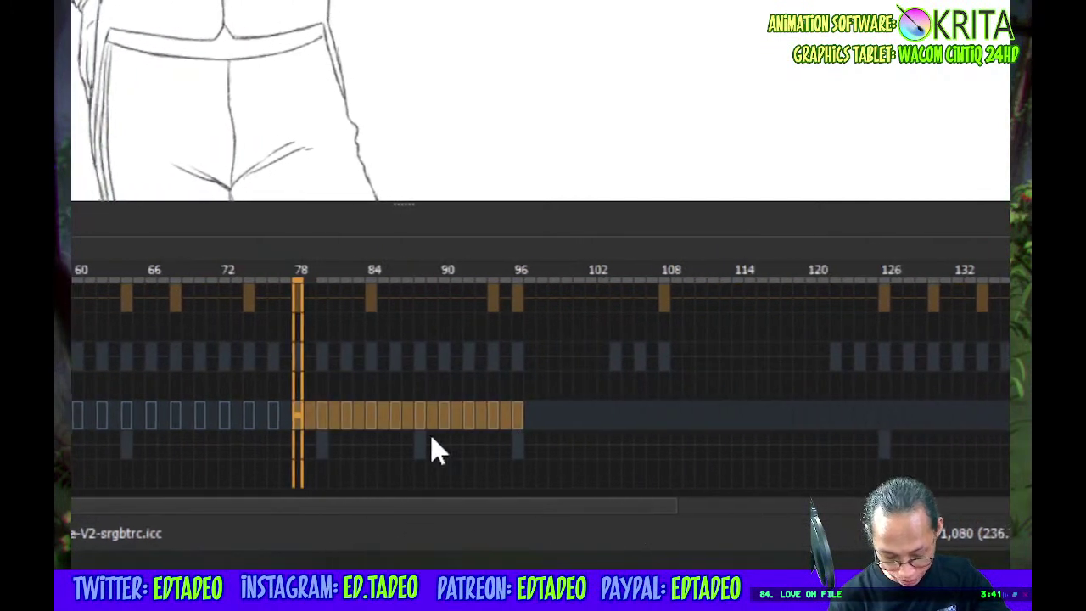
click(613, 416)
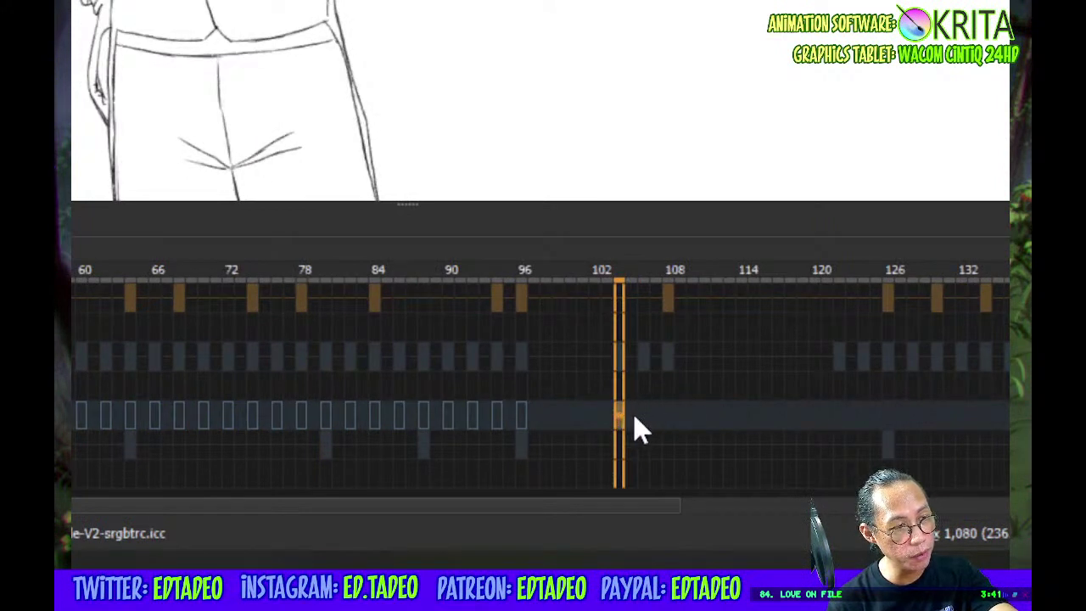
click(656, 420)
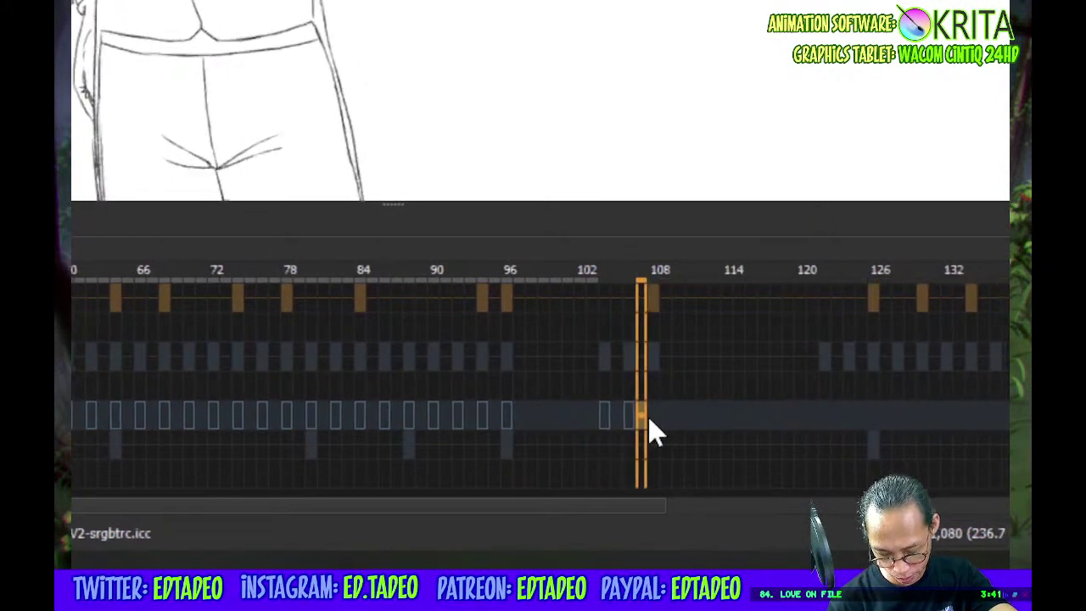
click(651, 416)
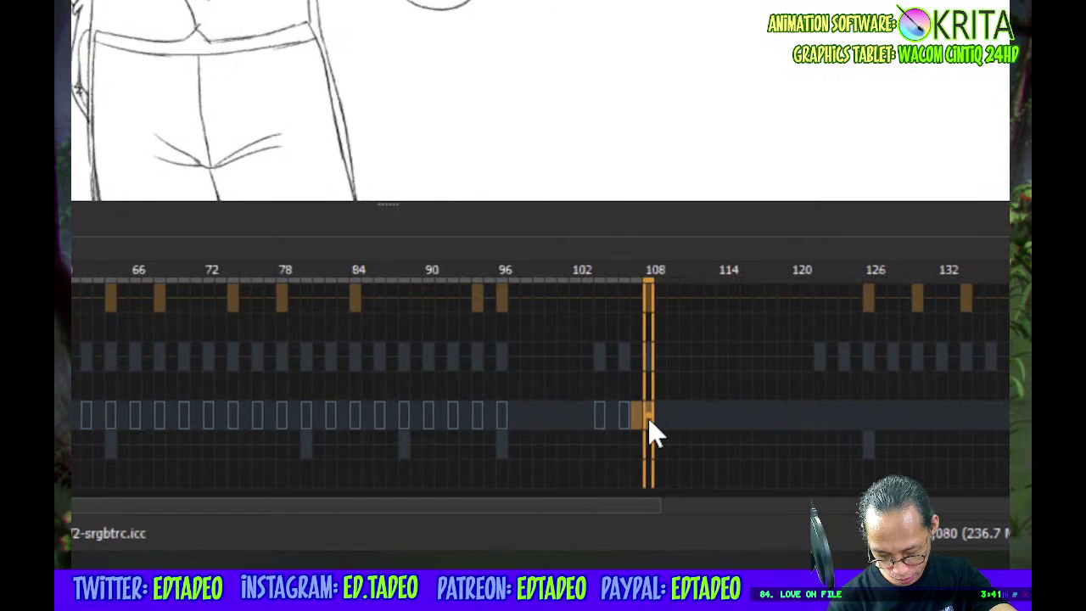
Copy the run of blank flats keyframes ending at frame 96 to every second frame from 122 to 140
click(502, 420)
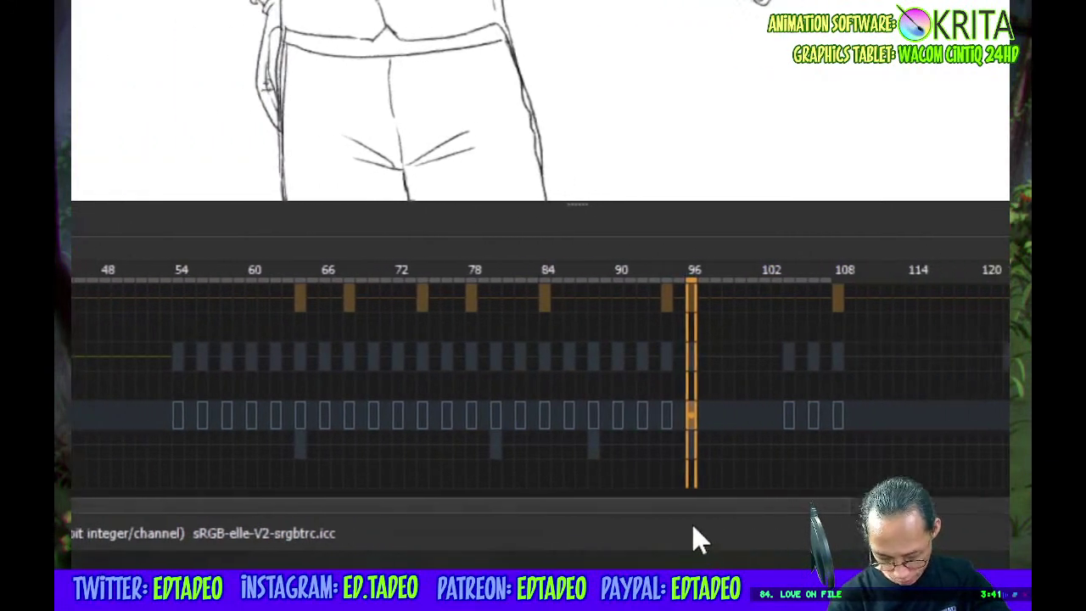
shift+click(523, 419)
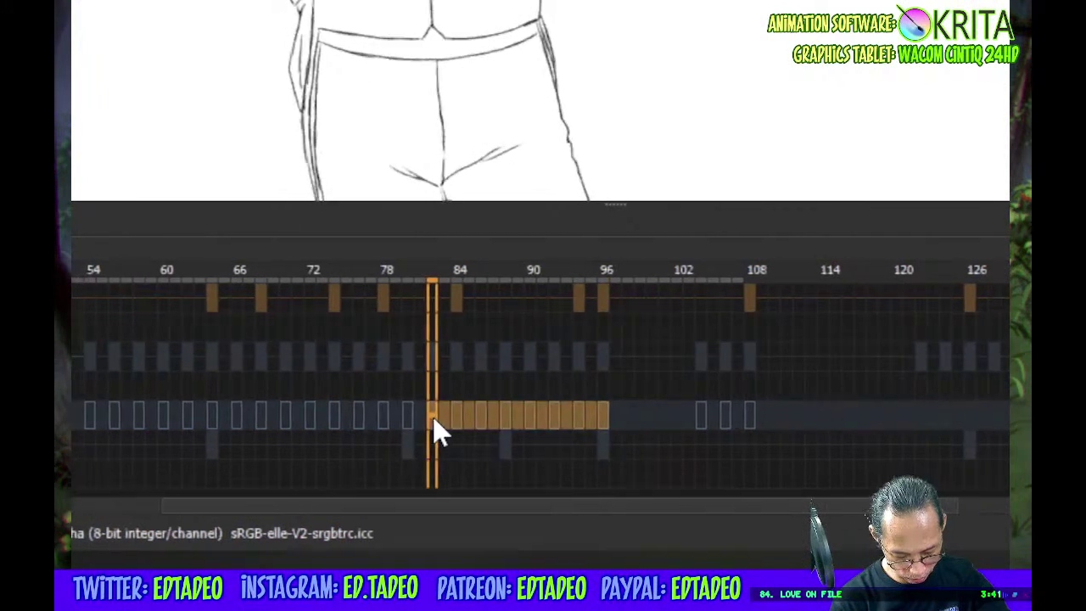
drag(434, 417, 649, 427)
click(706, 422)
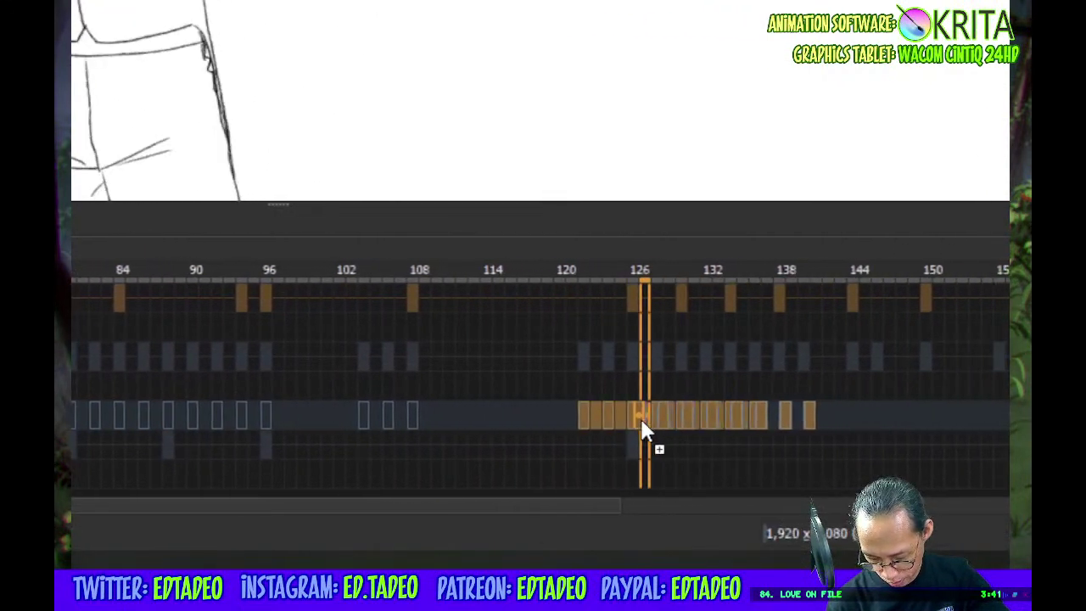
drag(639, 420, 638, 424)
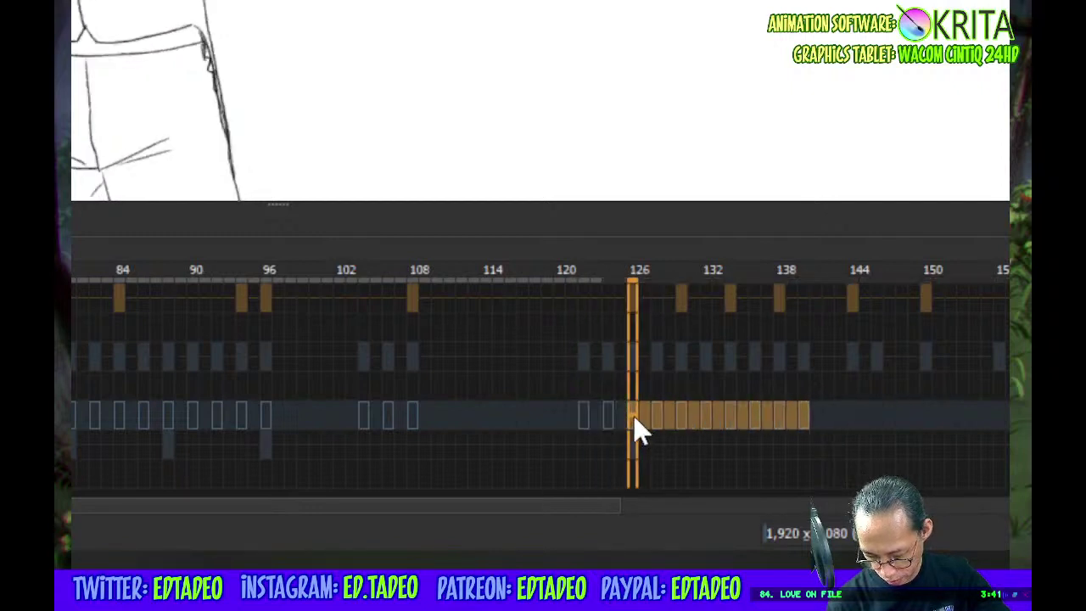
Add blank flats keyframes at frames 144, 146 and 150, and return to the start of the timeline
click(861, 416)
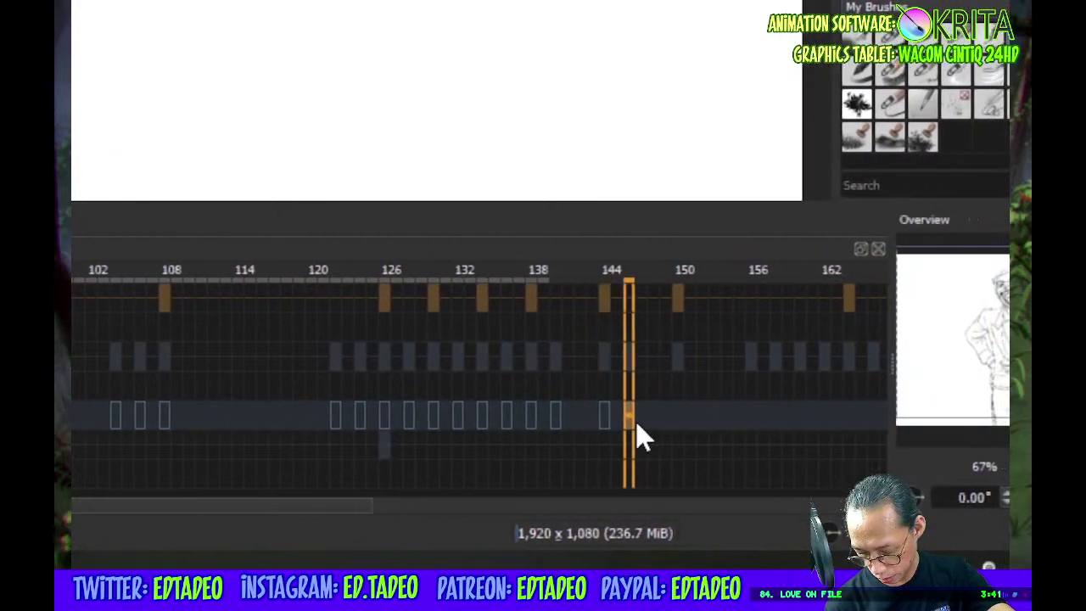
click(685, 415)
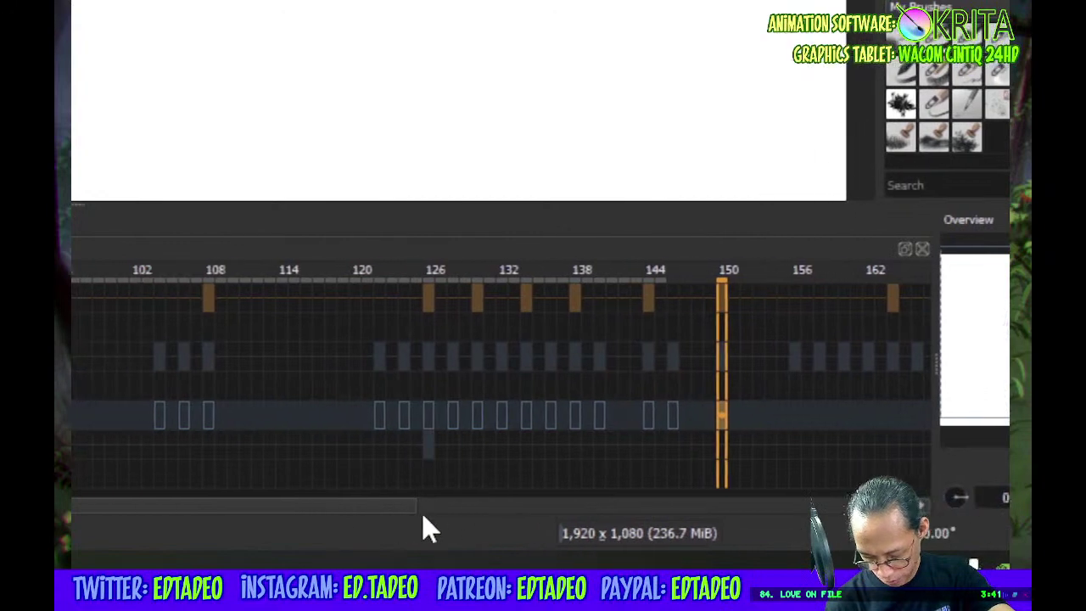
drag(444, 511, 309, 512)
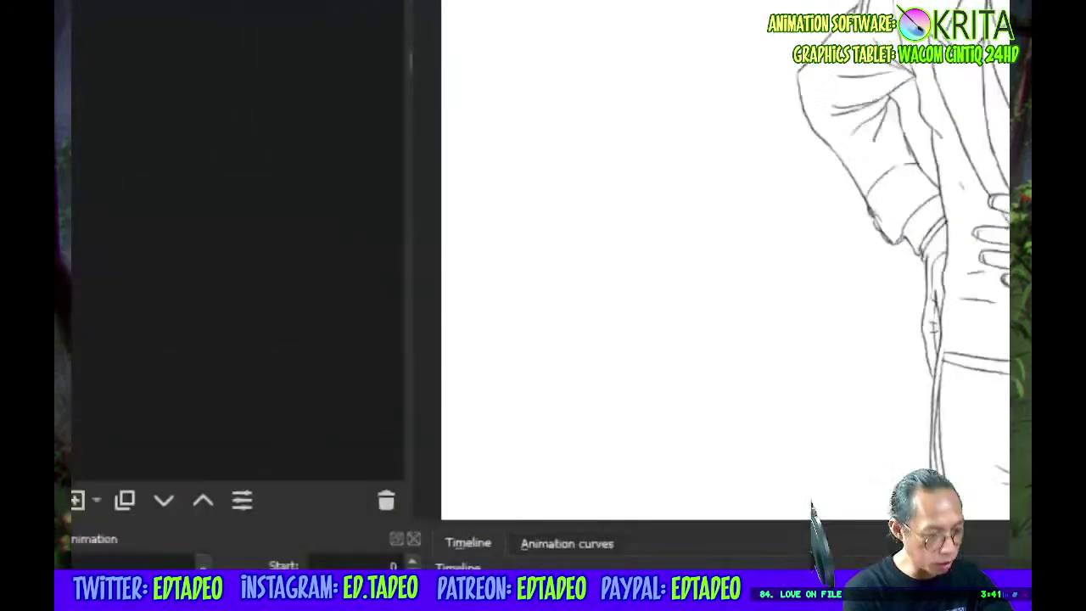
click(253, 368)
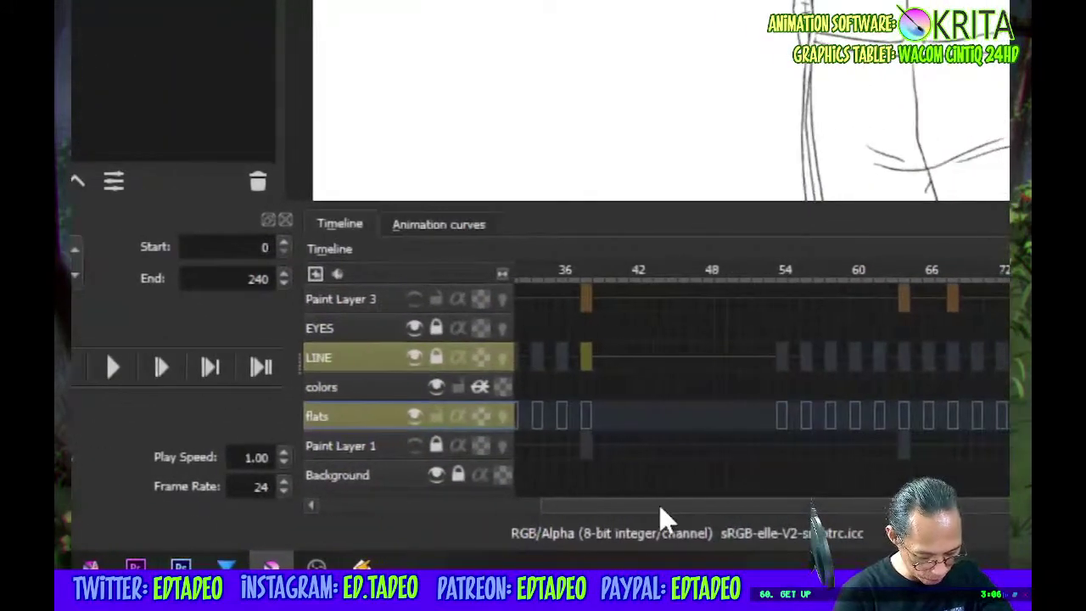
drag(658, 503, 339, 507)
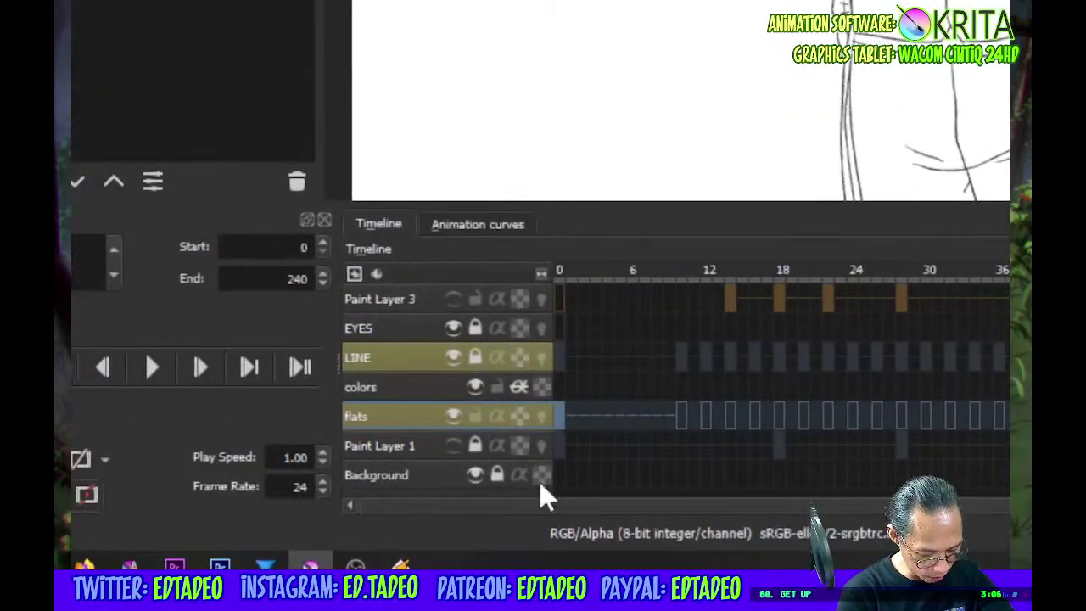
Copy the run of blank keyframes from frame 10 to frame 150 on the flats layer onto the colors layer
click(679, 417)
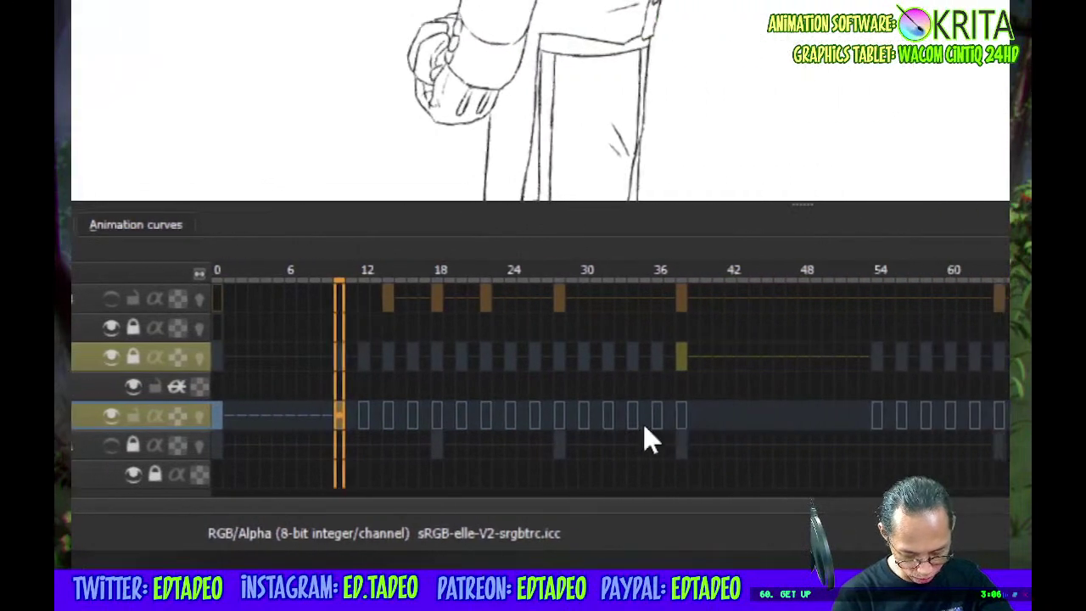
mouse_move(432, 505)
mouse_down()
mouse_move(501, 513)
mouse_move(411, 500)
mouse_up()
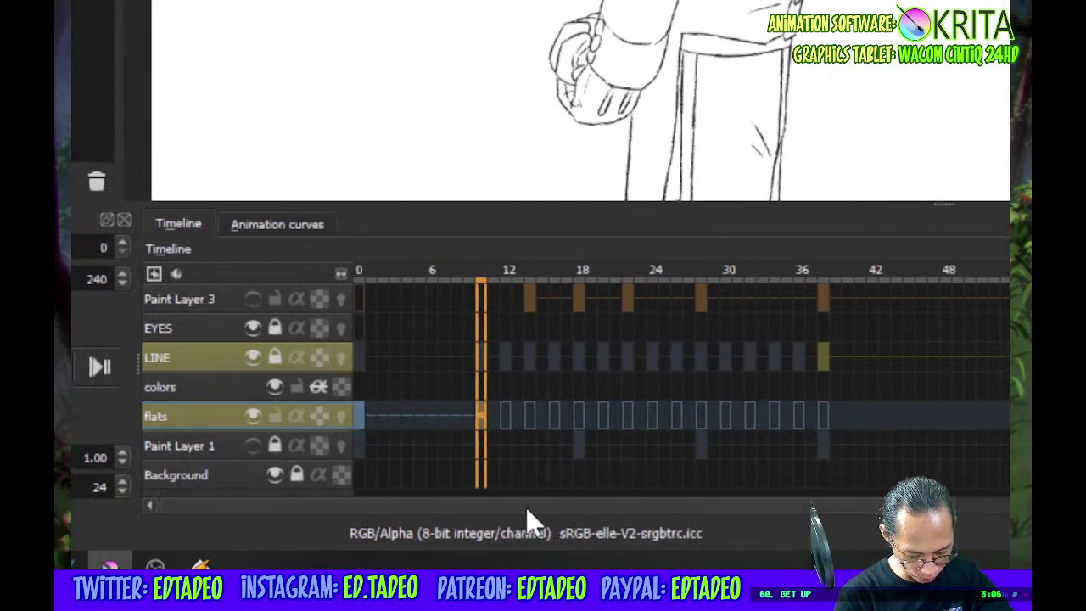
drag(526, 508, 714, 457)
shift+click(654, 417)
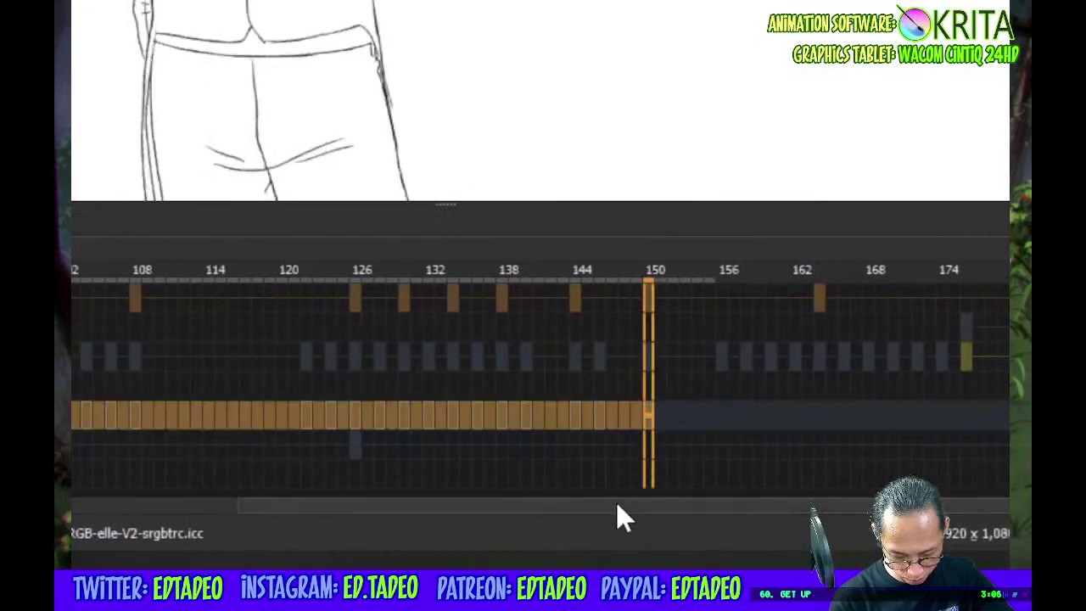
drag(616, 501, 336, 521)
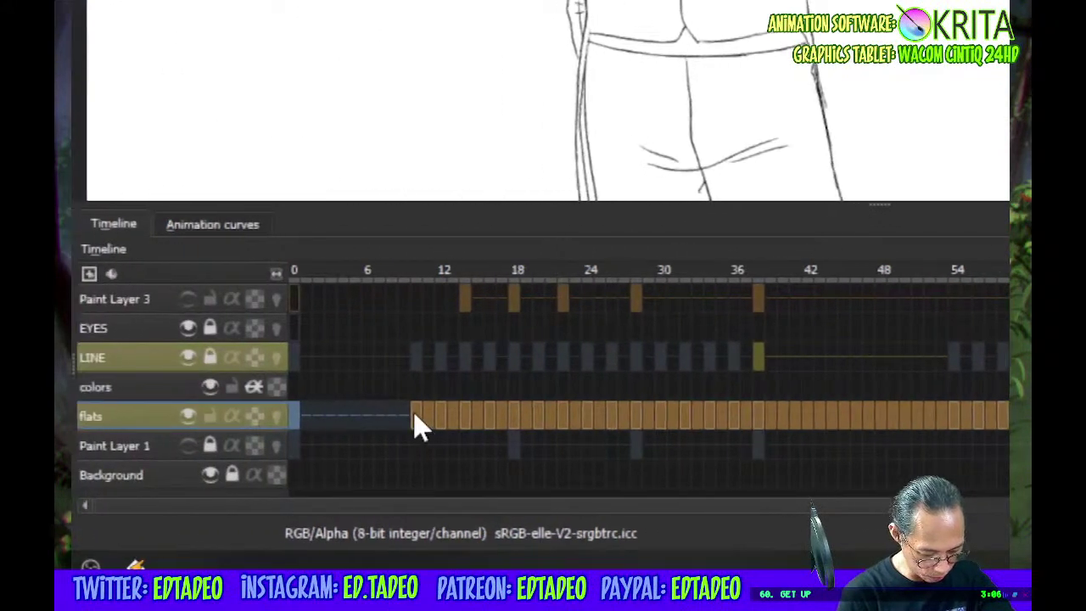
drag(437, 428, 438, 399)
click(480, 414)
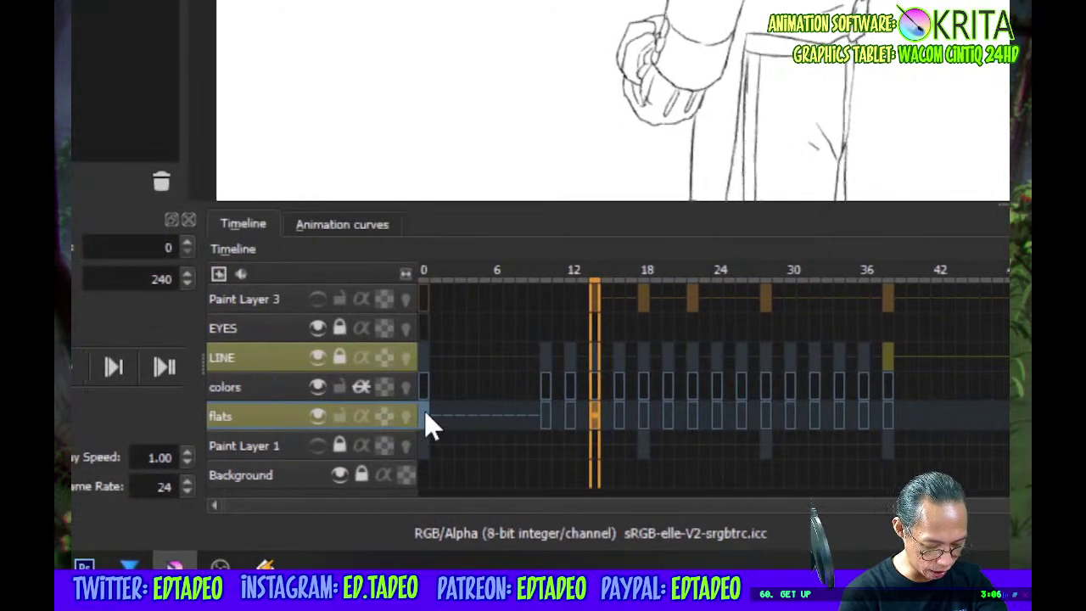
Compare frames 0 and 10, and return to frame 0 with the colors layer active
click(420, 417)
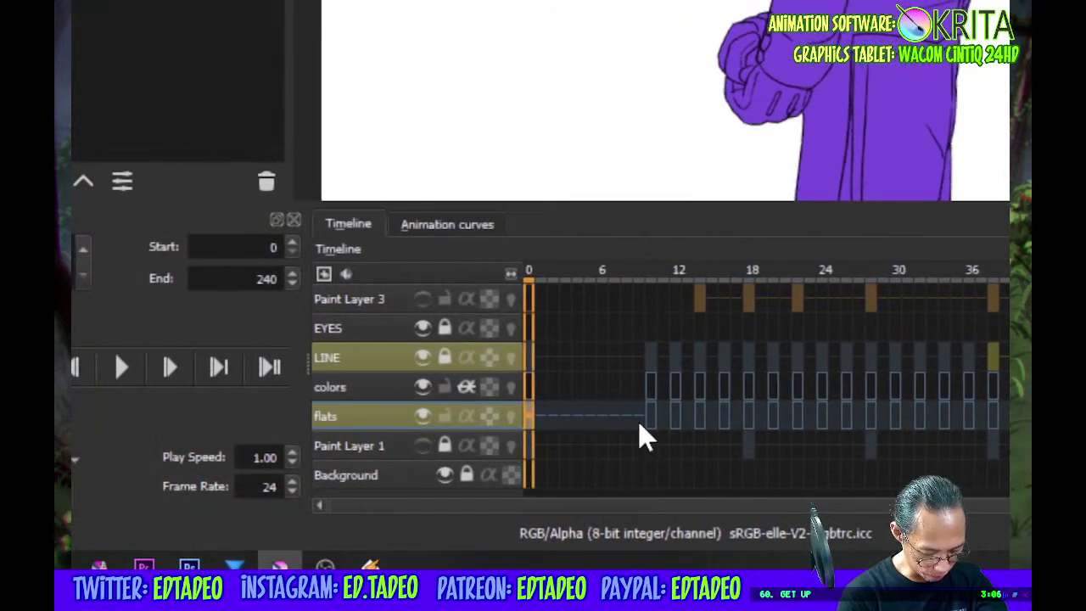
click(640, 423)
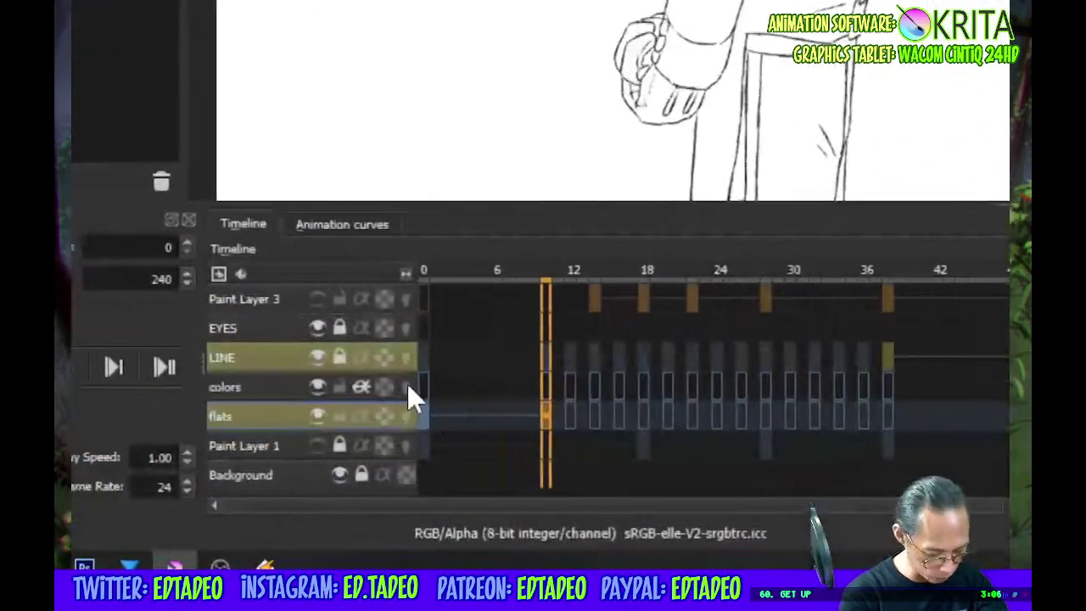
click(462, 609)
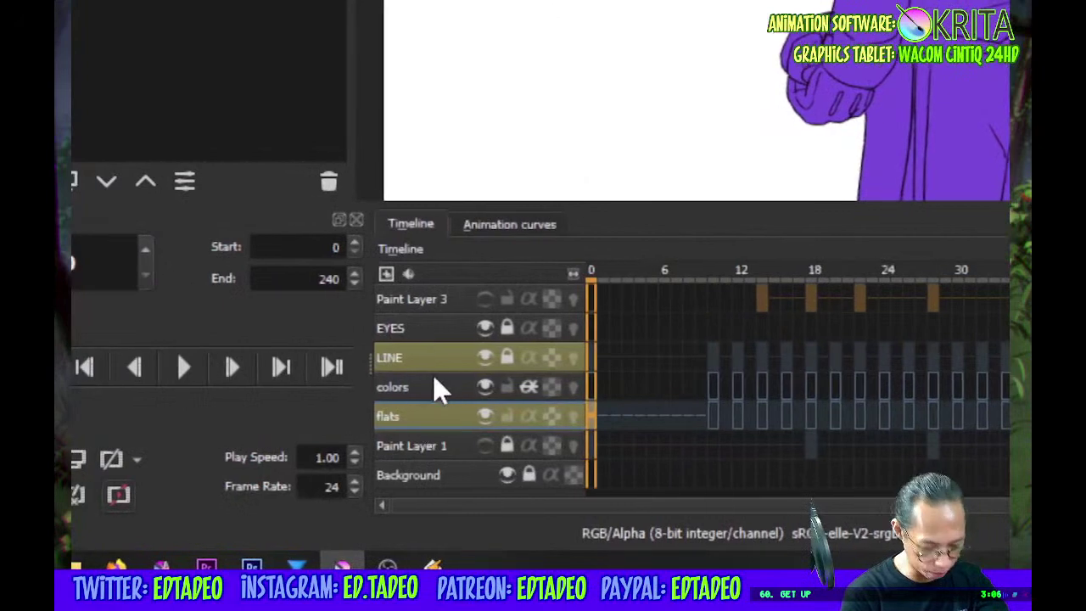
click(306, 386)
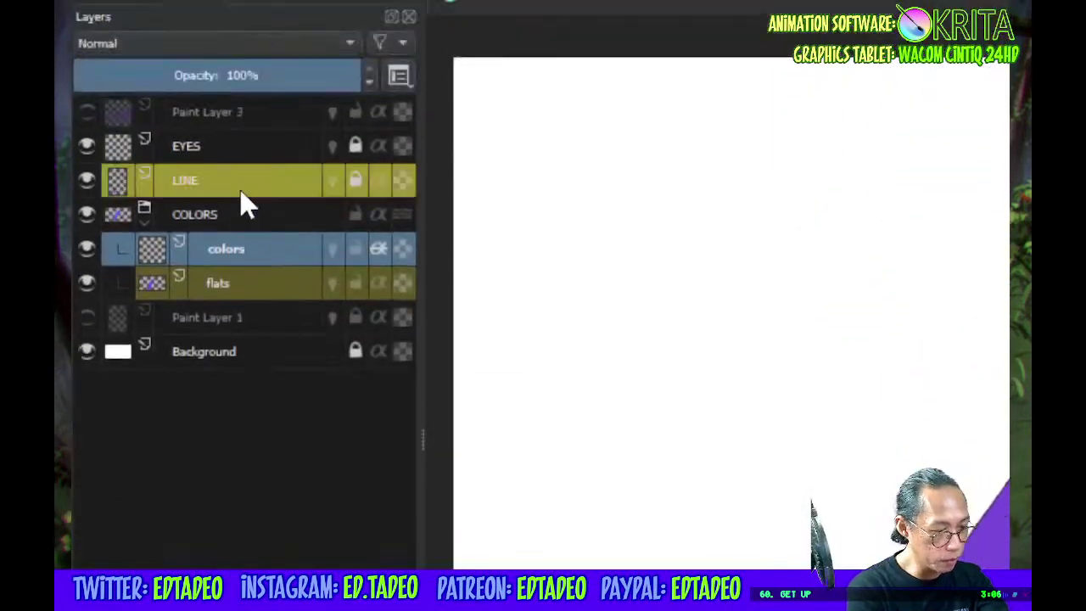
Unlock the LINE layer and remove its color label
click(258, 304)
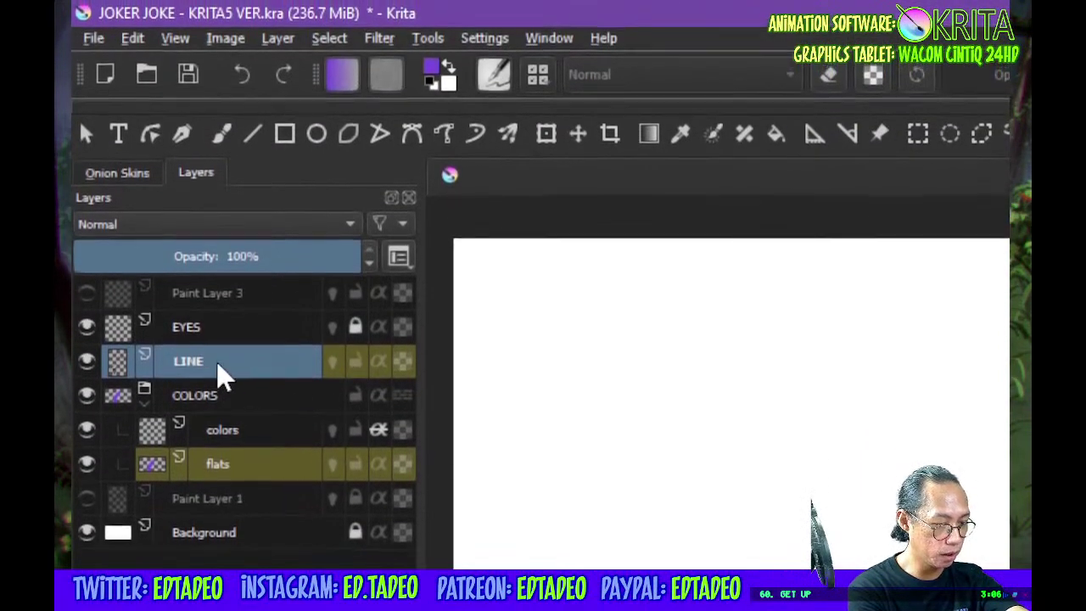
double_click(218, 367)
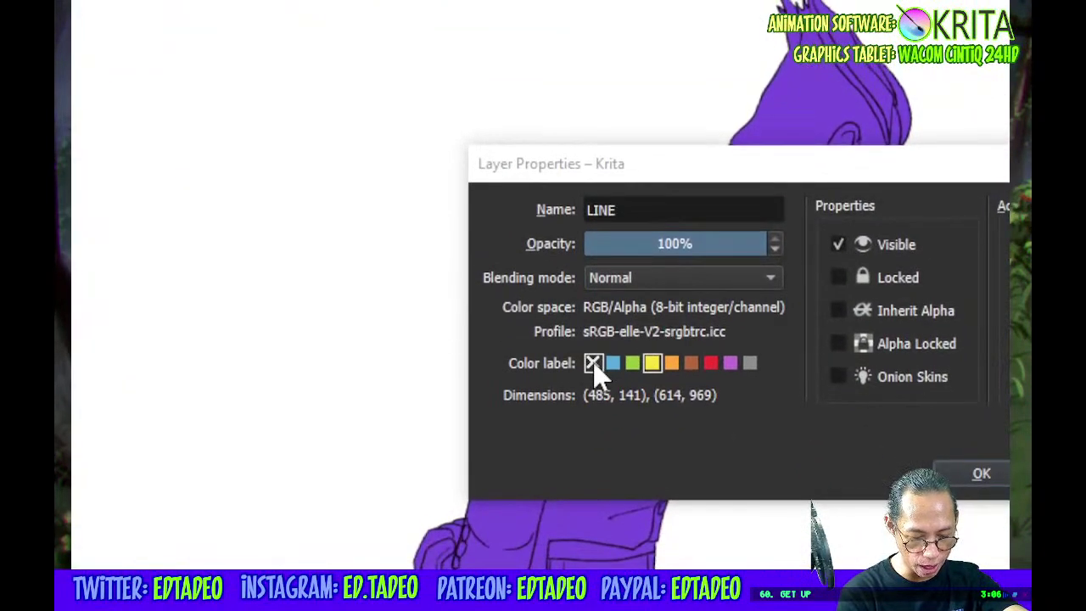
click(593, 367)
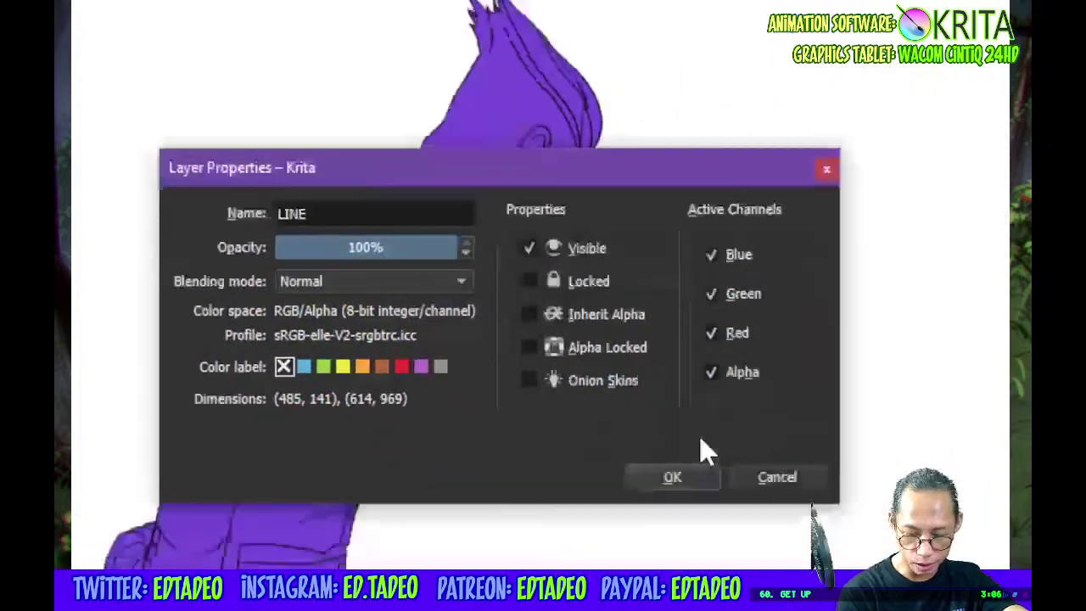
click(970, 507)
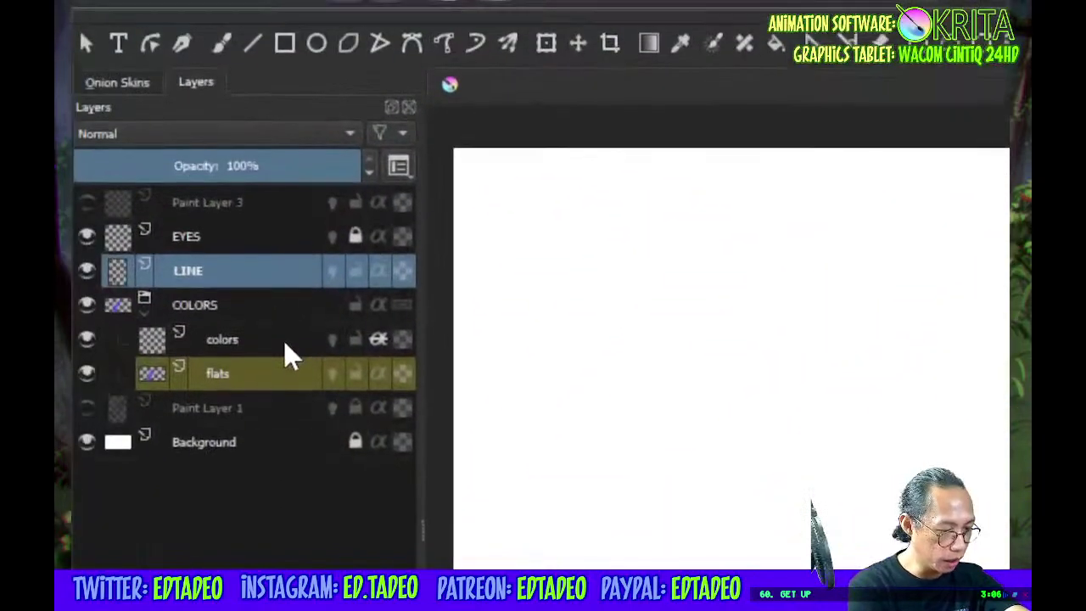
Give the colors layer the yellow color label and make it the active layer
click(280, 346)
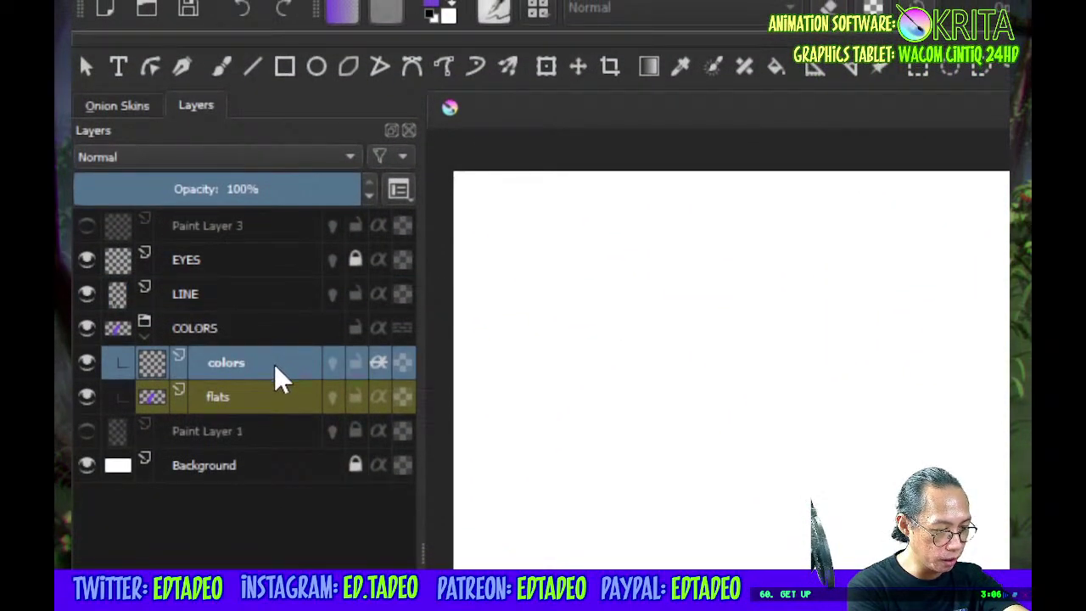
double_click(274, 365)
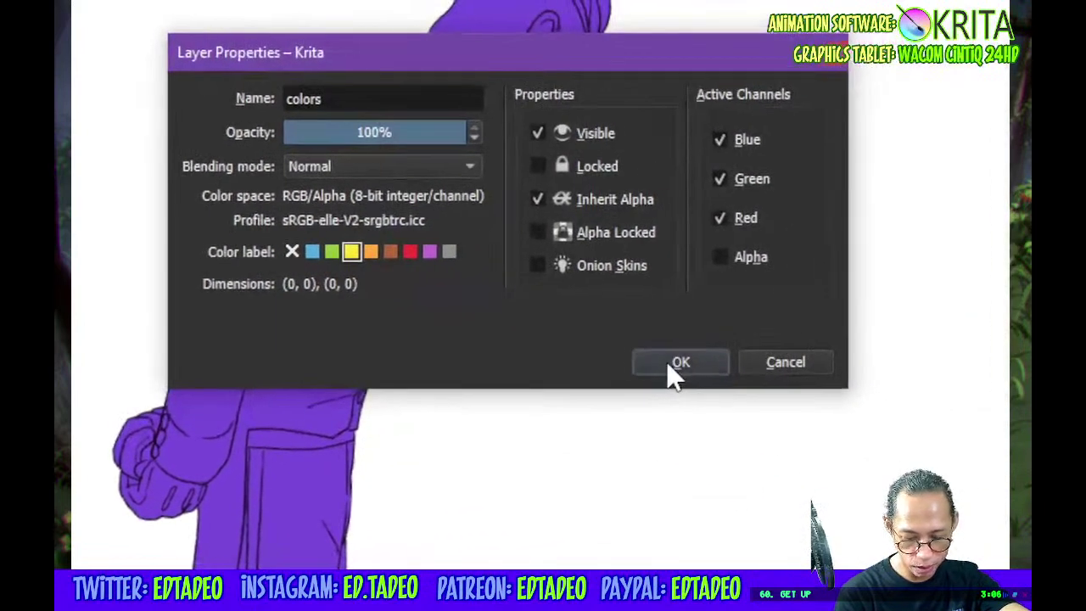
click(975, 472)
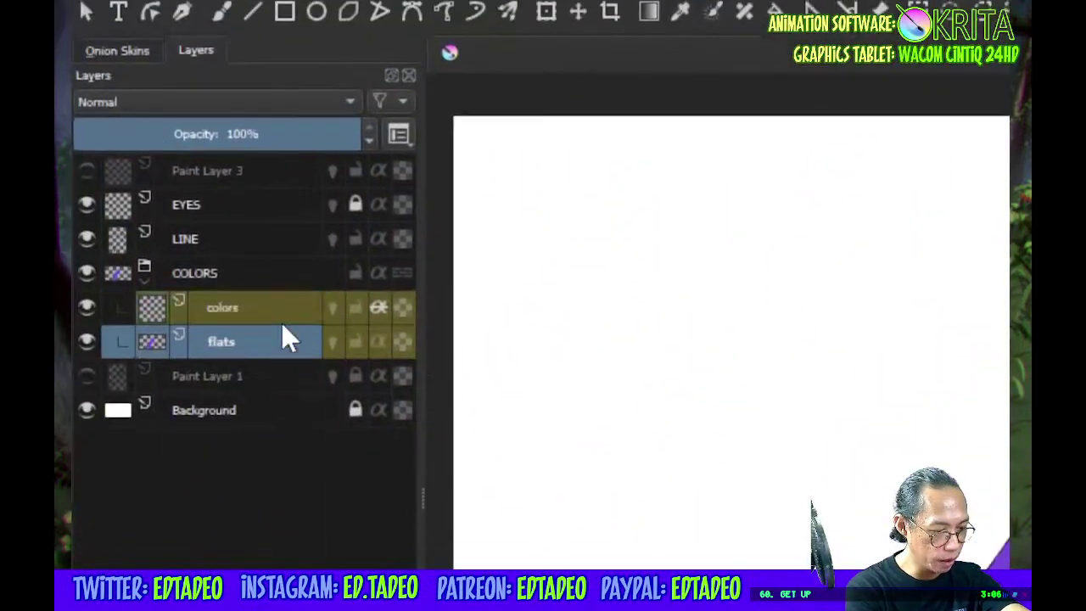
click(281, 320)
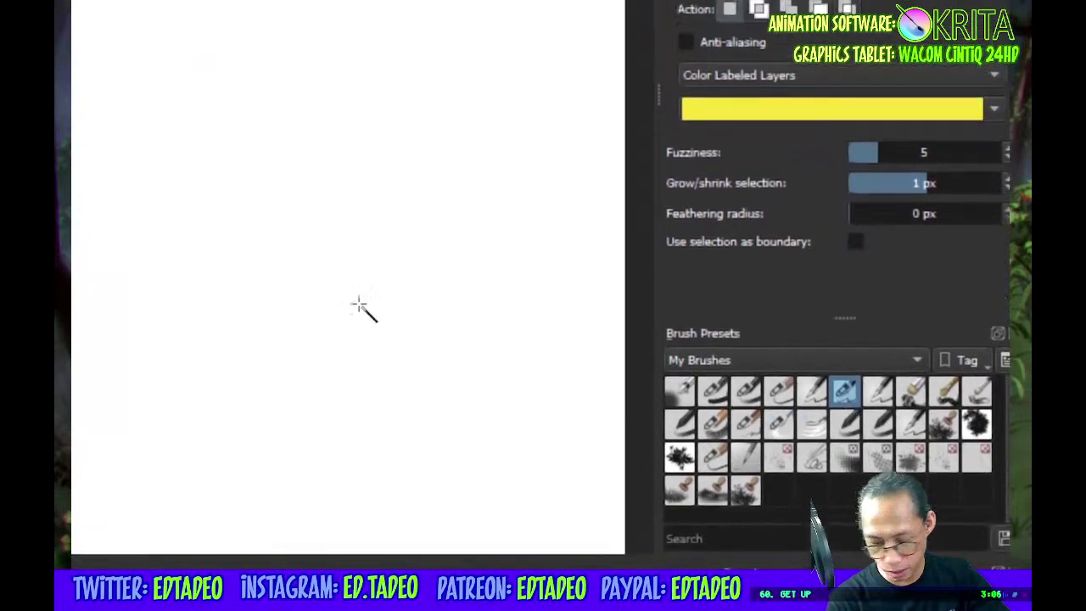
Trace the neck in the pale Skin6 color with the brush, along the collar and the jagged hairline at the nape
key(ctrl+plus)
key(ctrl+plus)
key(ctrl+plus)
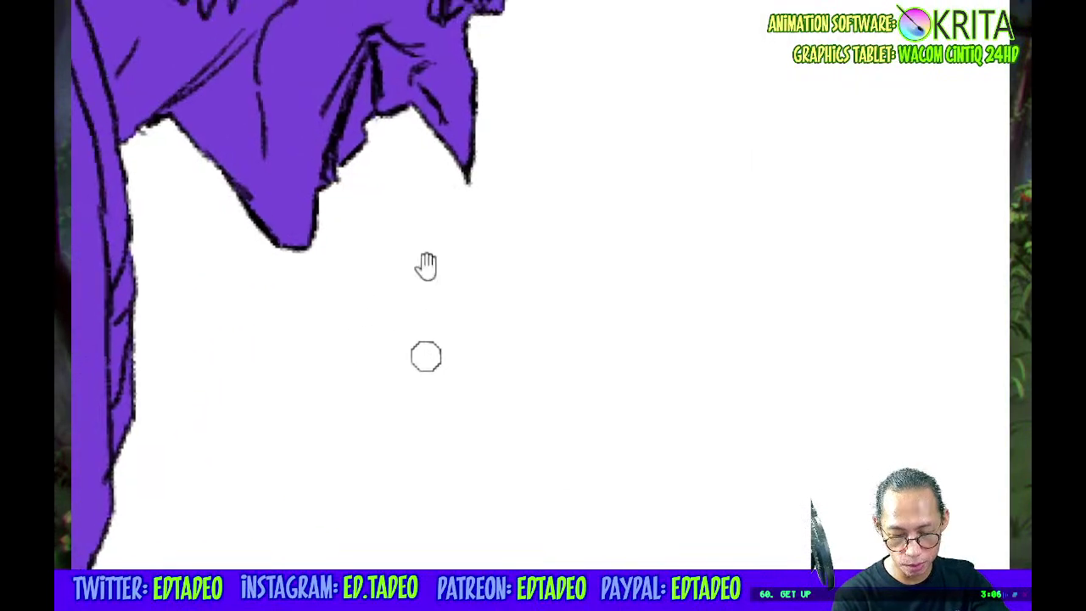
drag(427, 266, 390, 523)
drag(503, 317, 470, 345)
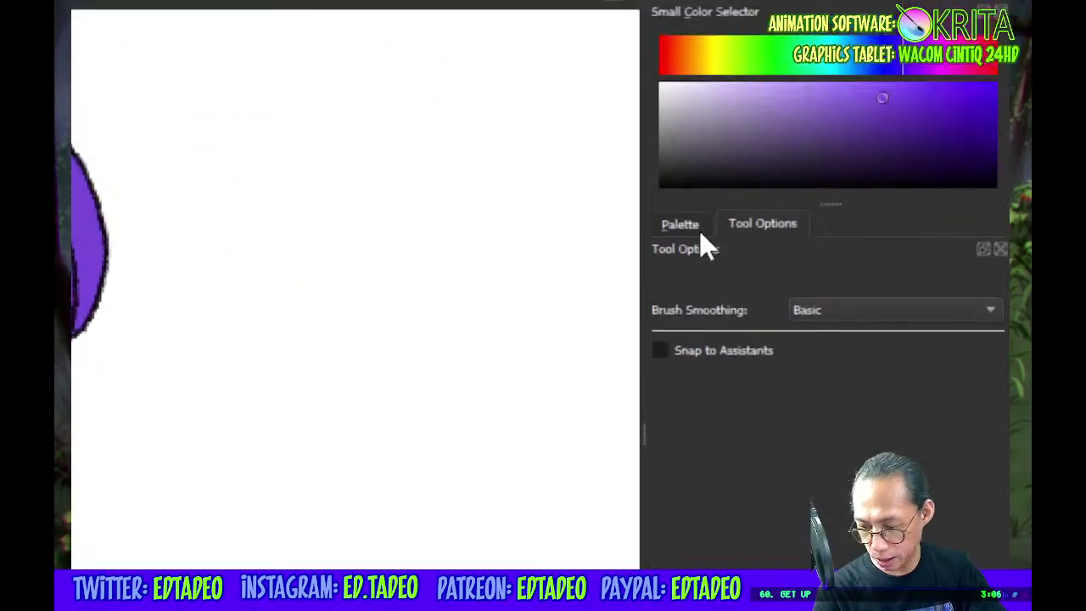
click(698, 229)
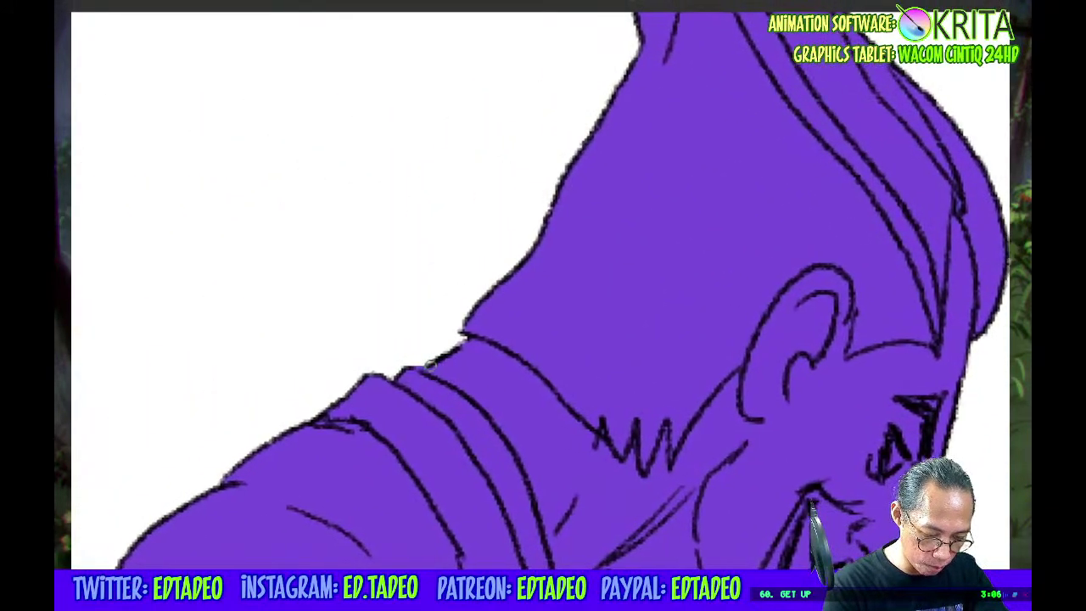
drag(430, 365, 499, 416)
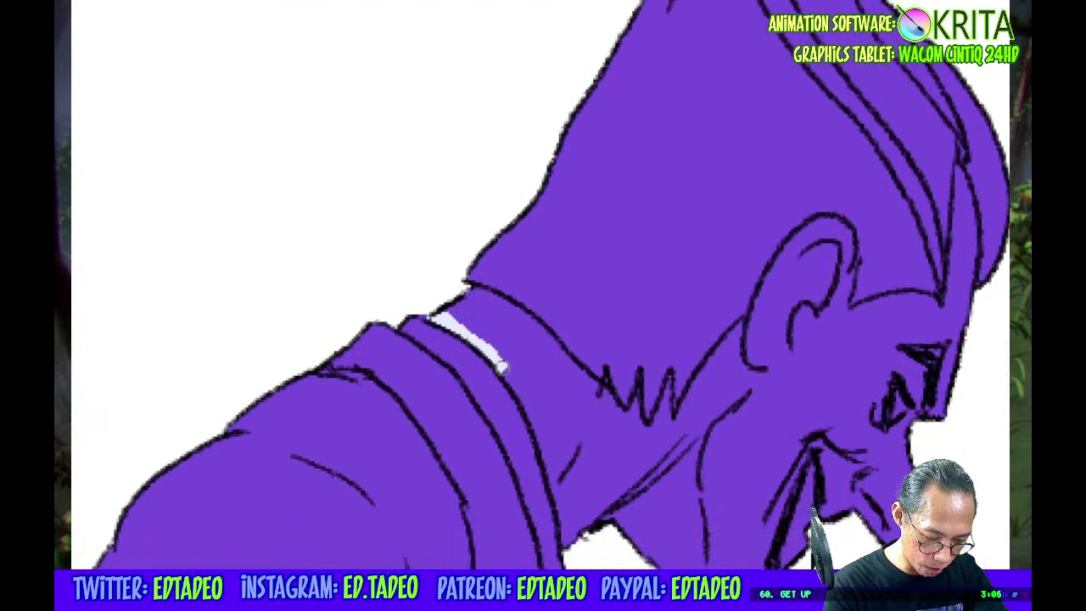
mouse_move(503, 367)
mouse_down()
mouse_move(519, 374)
mouse_move(538, 486)
mouse_move(562, 539)
mouse_up()
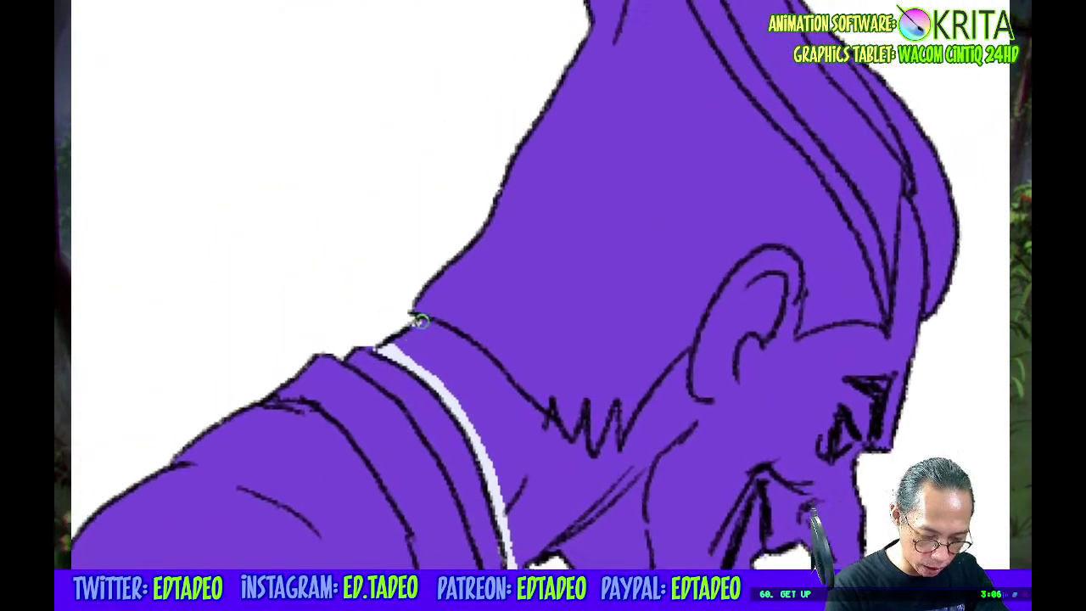
mouse_move(421, 321)
mouse_down()
mouse_move(457, 353)
mouse_move(478, 357)
mouse_move(477, 338)
mouse_move(551, 364)
mouse_move(561, 355)
mouse_move(587, 379)
mouse_move(588, 360)
mouse_move(601, 366)
mouse_move(617, 338)
mouse_move(617, 351)
mouse_move(617, 333)
mouse_move(617, 356)
mouse_move(642, 331)
mouse_up()
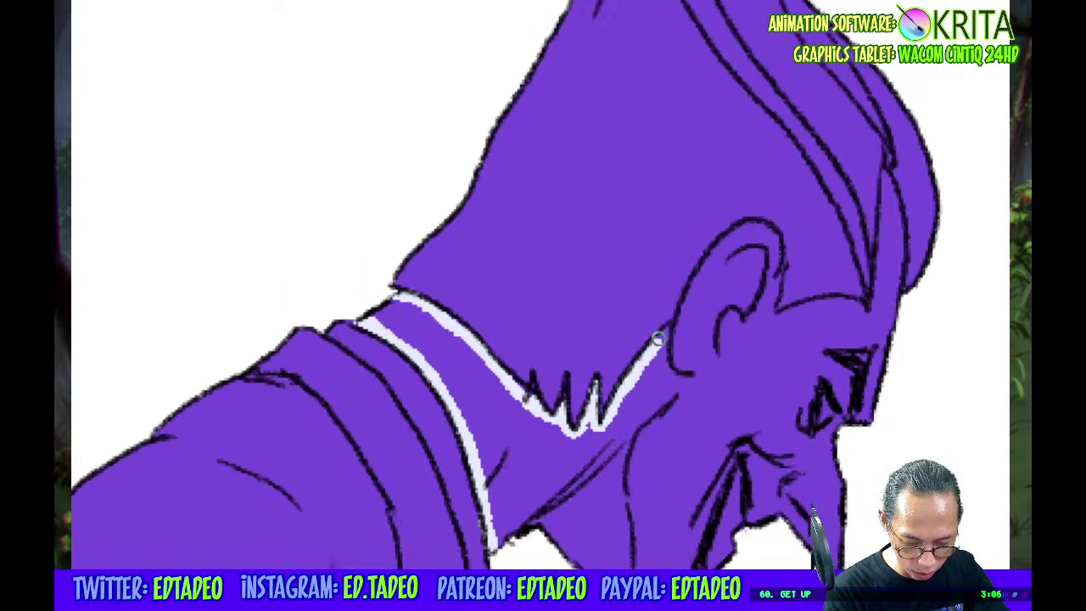
Continue the pale skin outline around the ear and along the forehead hairline to the brow
drag(659, 353, 721, 265)
mouse_move(662, 346)
mouse_down()
mouse_move(683, 331)
mouse_move(701, 341)
mouse_move(708, 378)
mouse_move(695, 422)
mouse_up()
drag(642, 363, 742, 366)
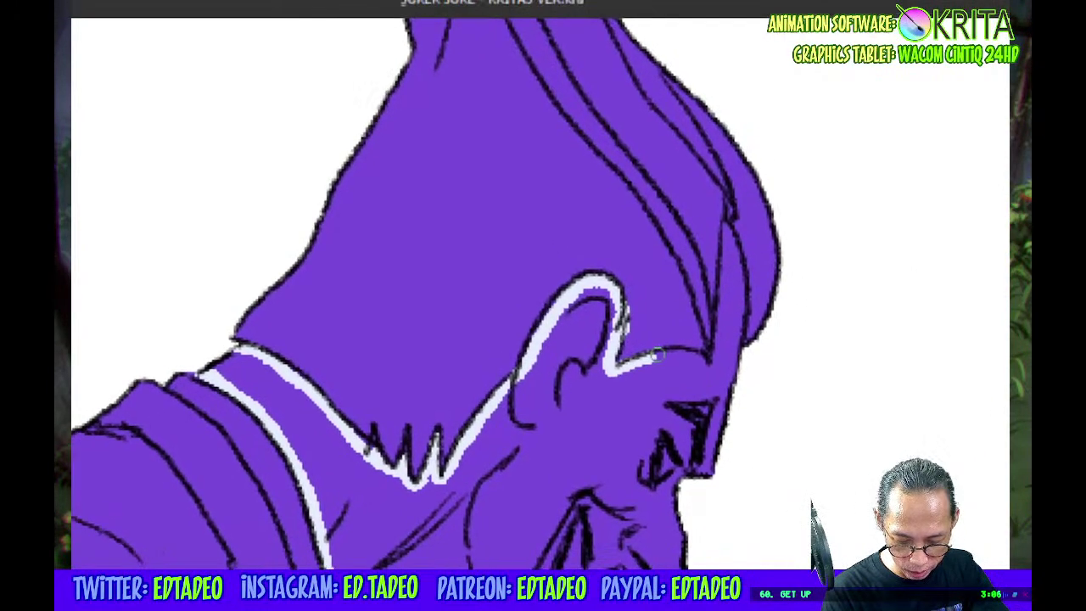
mouse_move(661, 386)
mouse_down()
mouse_move(679, 255)
mouse_move(650, 382)
mouse_up()
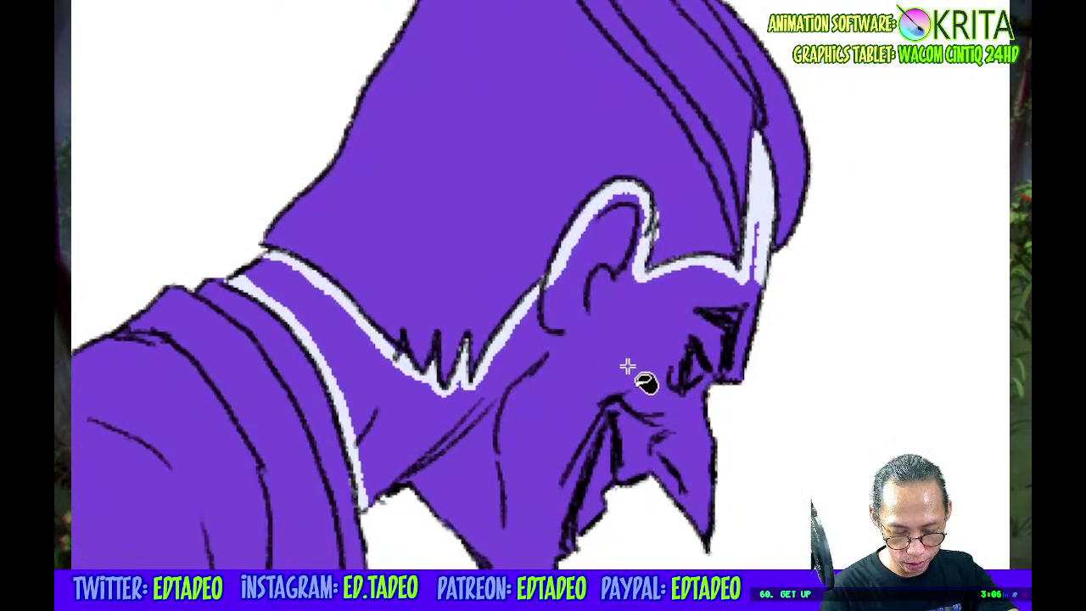
Fill the face, ear and neck with the pale skin color inside the traced outline
click(630, 365)
key(space)
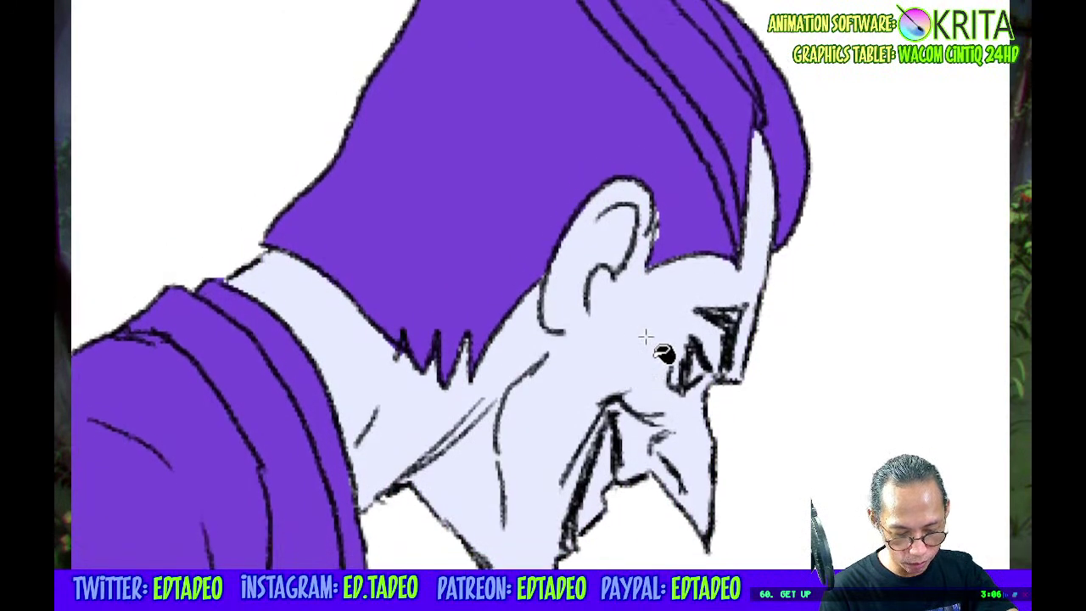
key(minus)
key(minus)
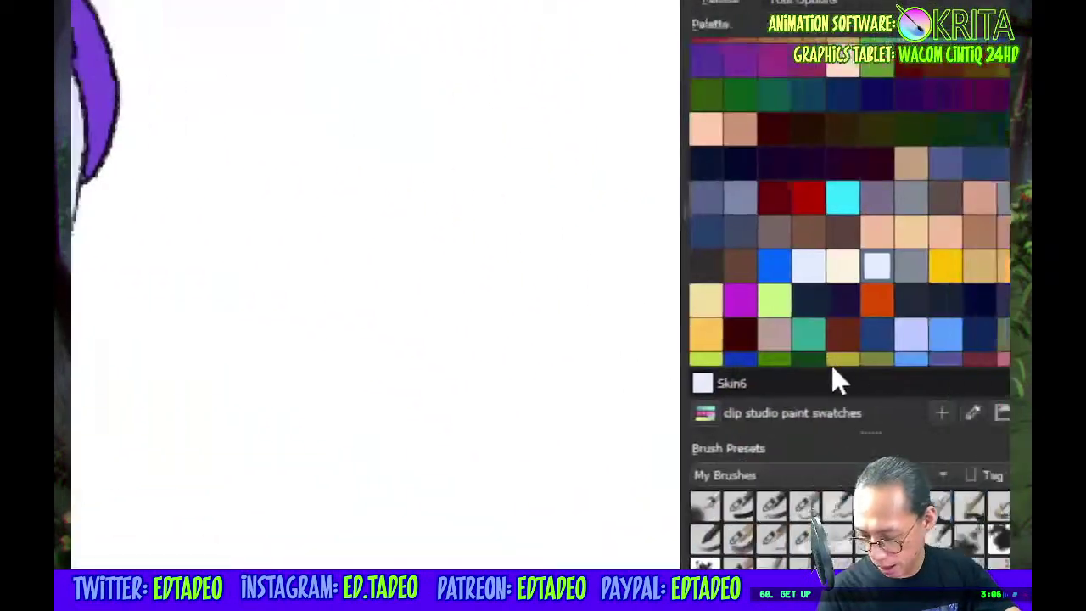
Fill the hair with the green swatch 183, with the fill's grow selection set to 0 px
click(778, 358)
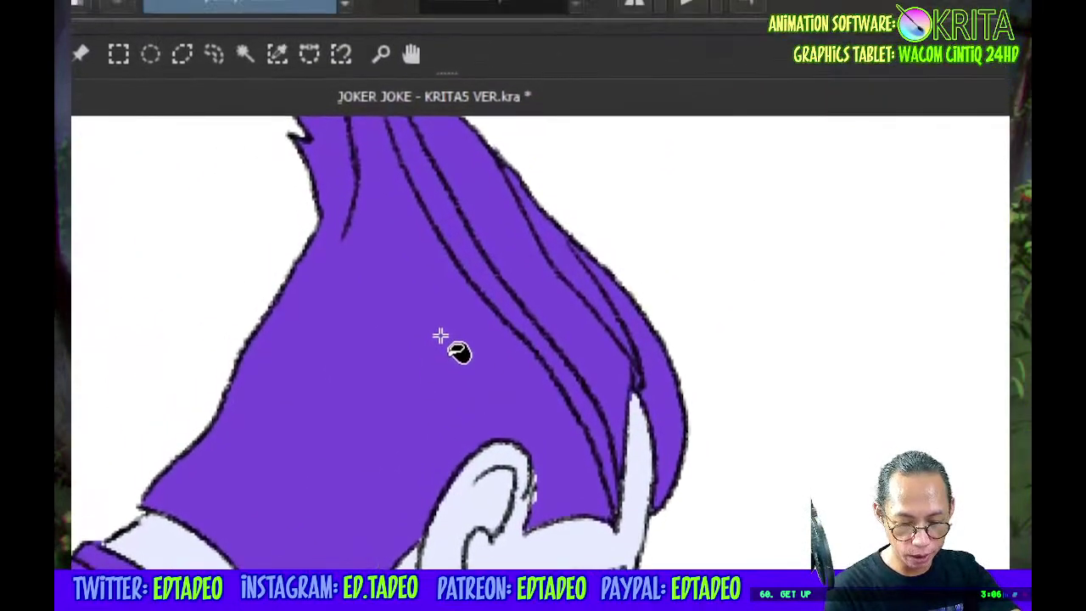
click(533, 351)
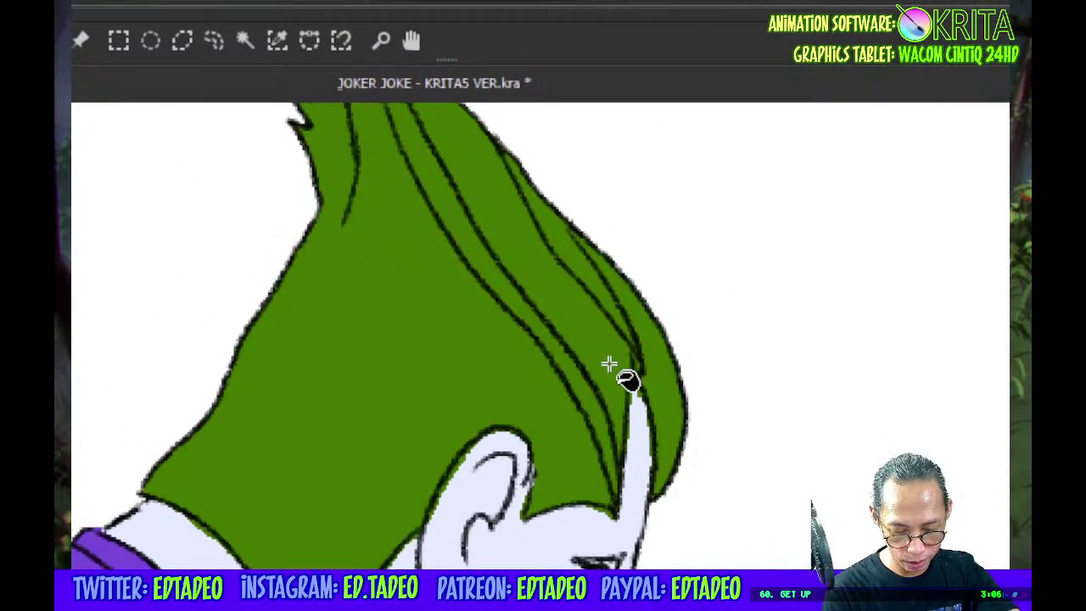
key(ctrl+z)
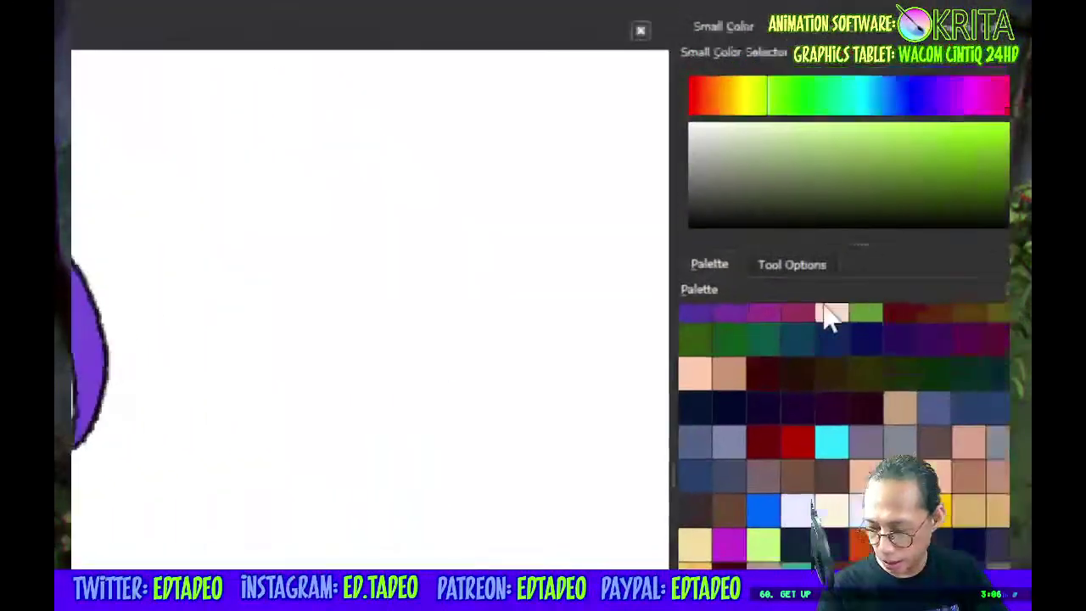
click(761, 347)
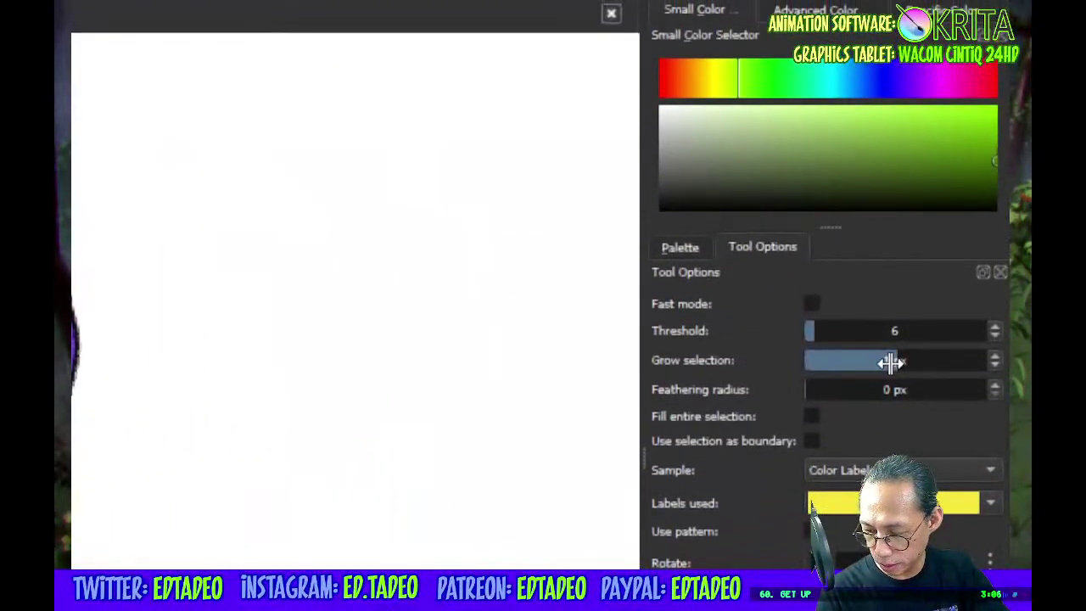
click(996, 363)
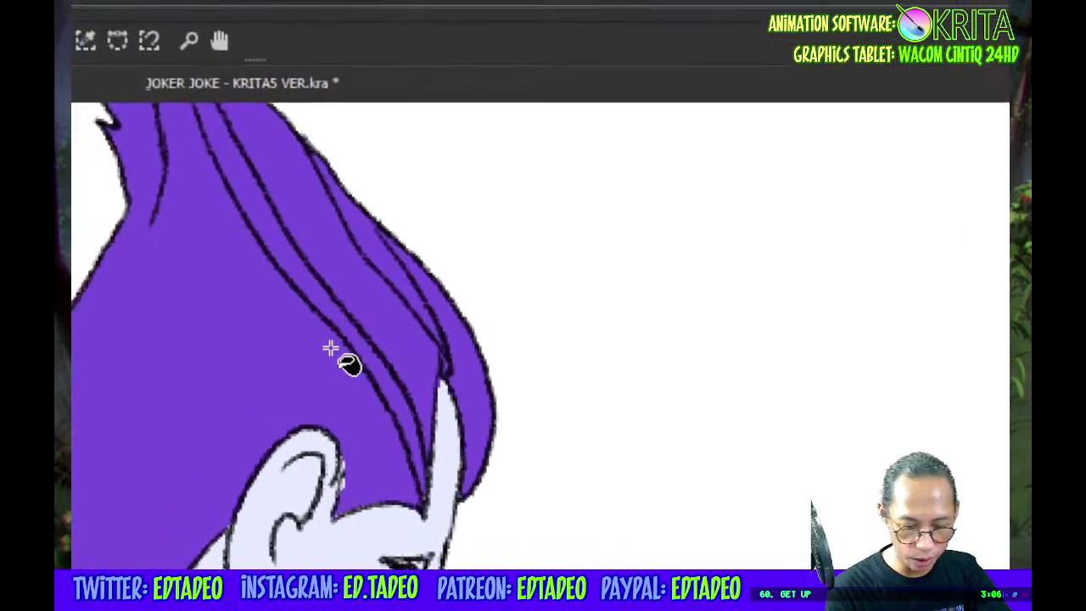
click(441, 365)
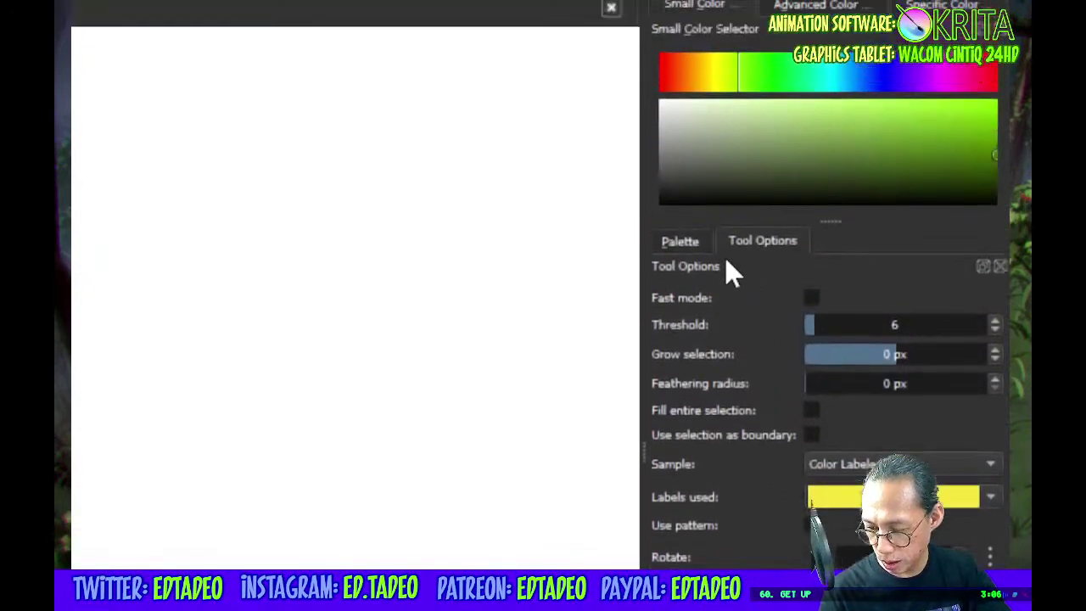
Color the teeth with the pale yellow palette swatch and the white of the eye with the cream Skin6 swatch
click(682, 238)
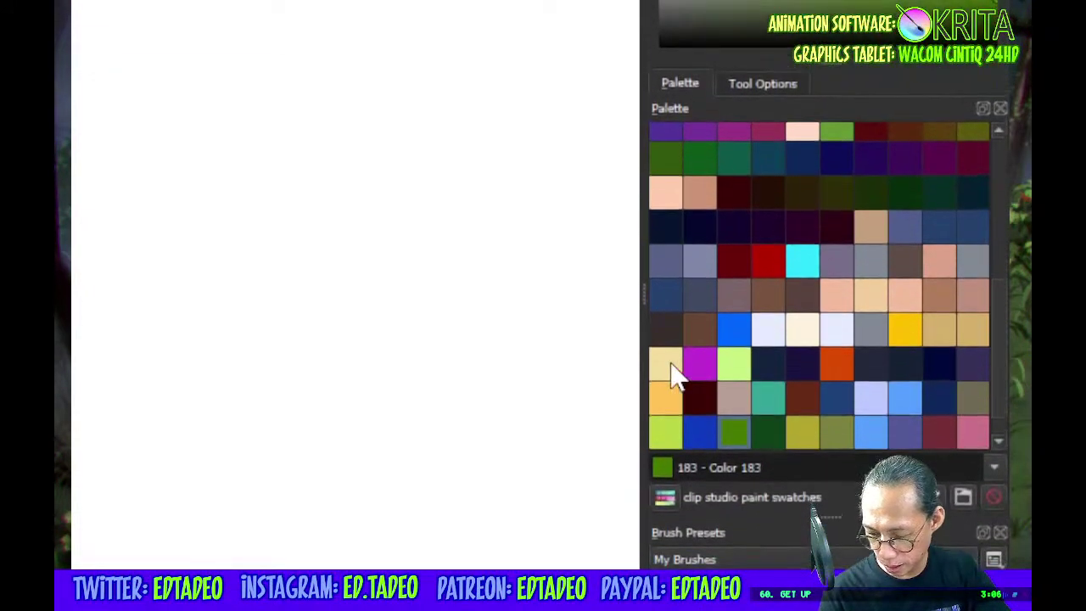
click(667, 342)
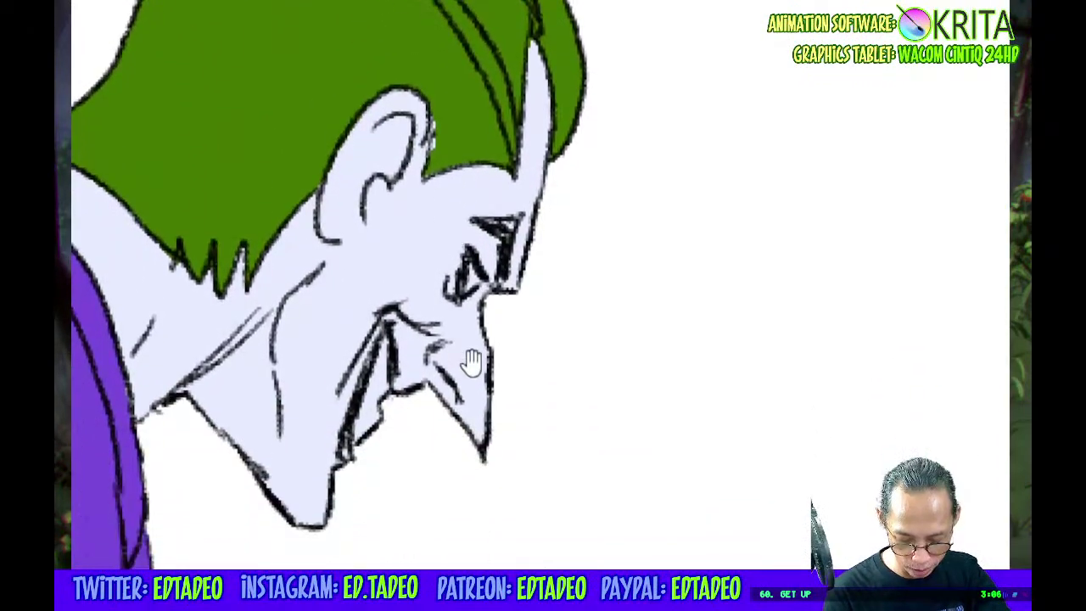
click(431, 356)
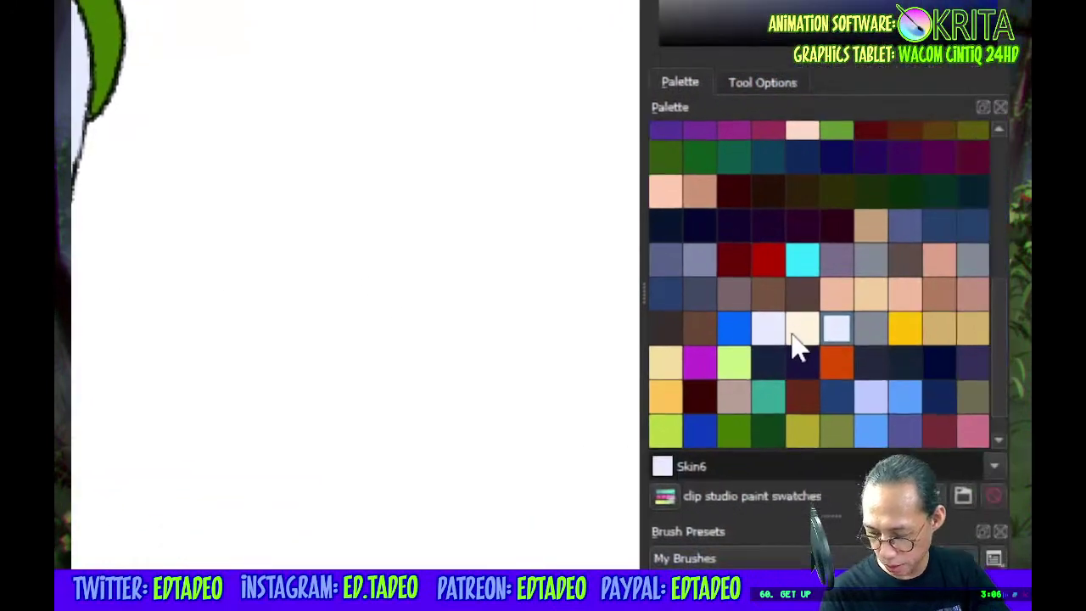
click(796, 335)
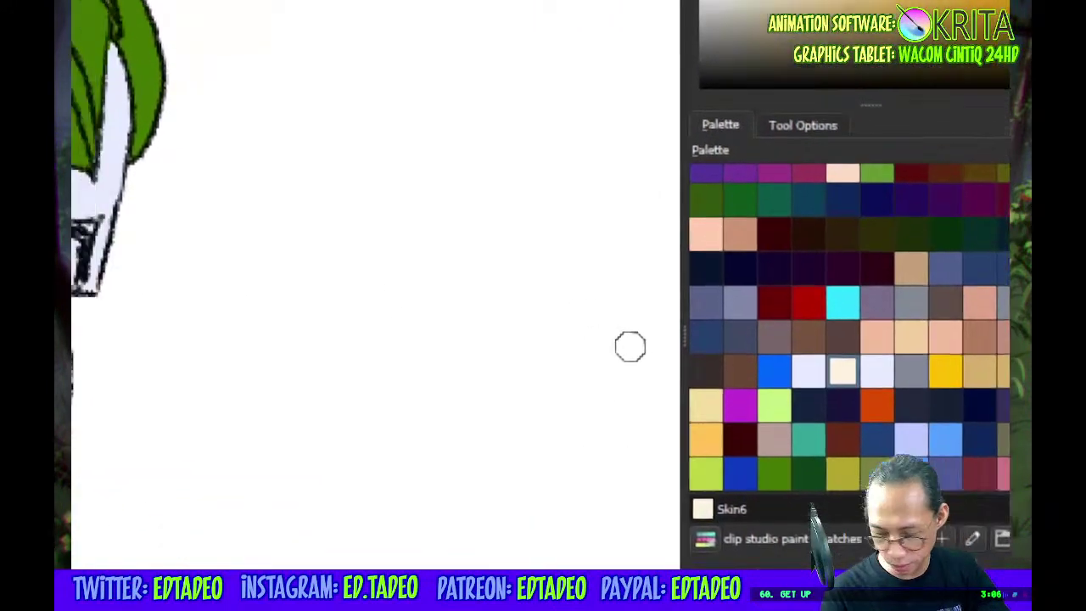
drag(375, 296, 378, 276)
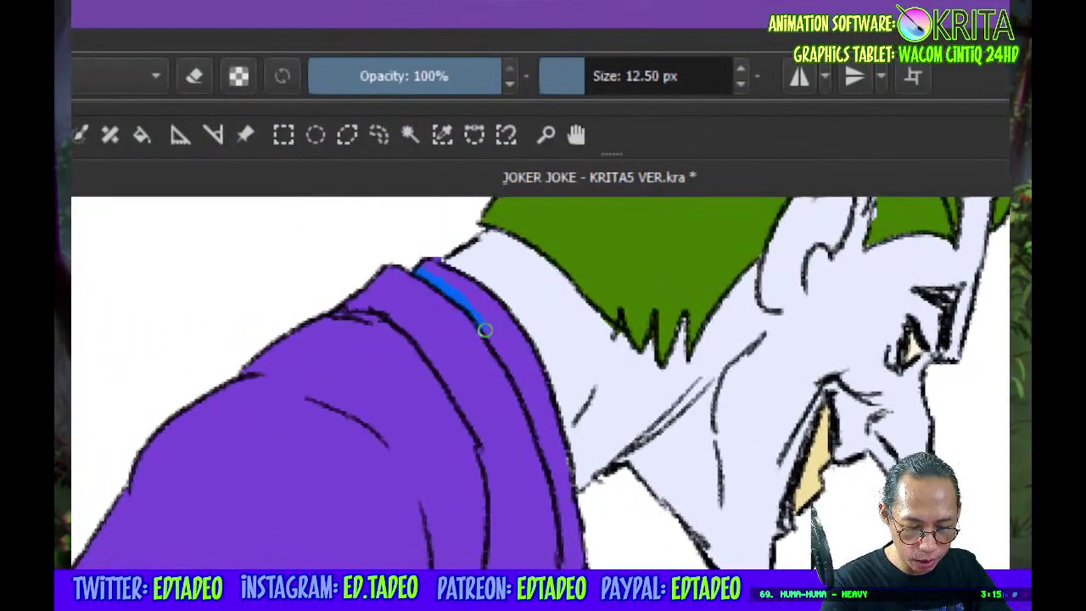
Paint the shirt strip bright blue from the back of the collar down along the jacket's lapel to the chest
mouse_move(485, 330)
mouse_down()
mouse_move(529, 418)
mouse_move(564, 536)
mouse_up()
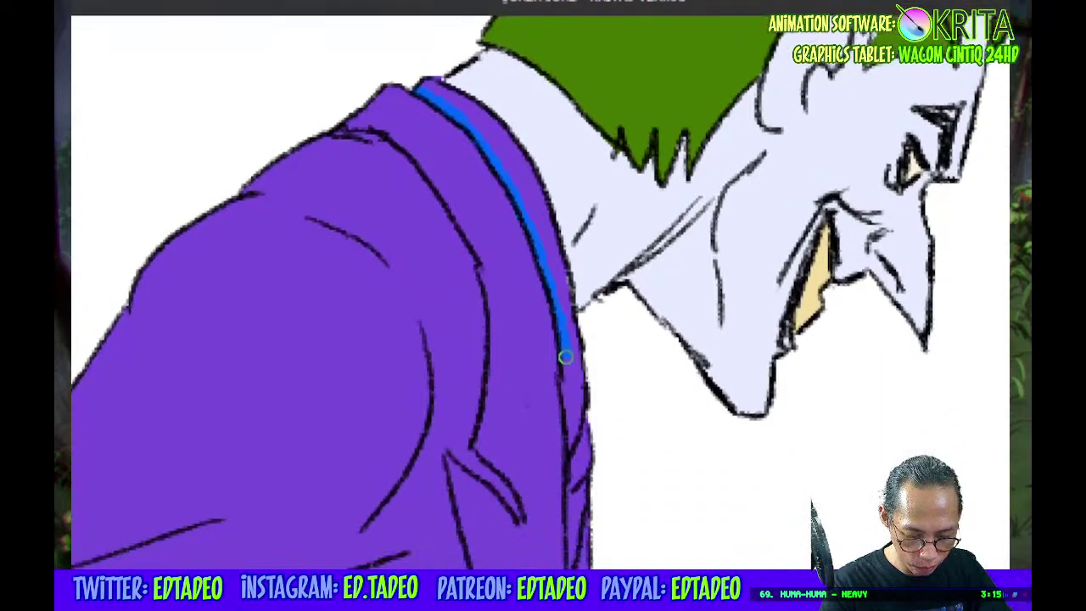
drag(564, 357, 575, 443)
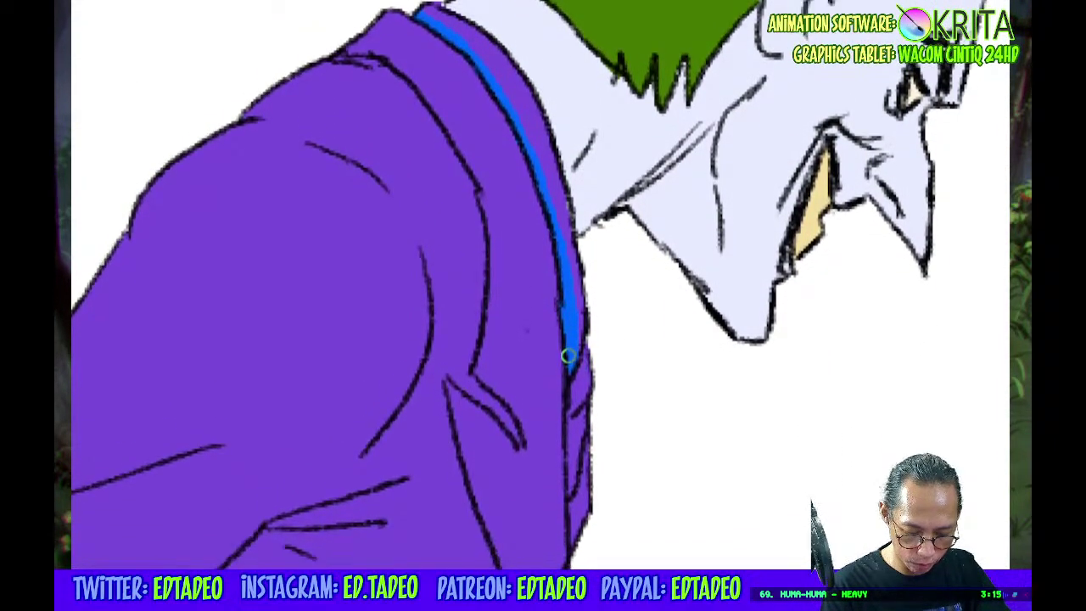
drag(569, 356, 580, 578)
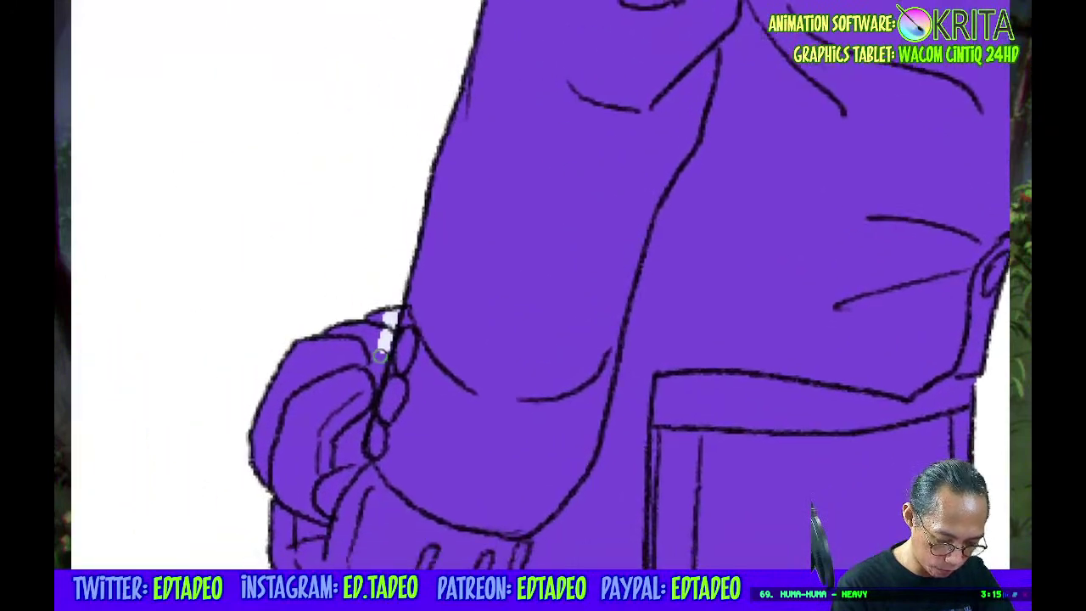
Trace the gloved hands along the sleeve cuff in the pale Skin6 color and fill the gloves with it
mouse_move(400, 333)
mouse_down()
mouse_move(383, 386)
mouse_move(441, 461)
mouse_up()
mouse_move(478, 359)
mouse_down()
mouse_move(548, 384)
mouse_move(589, 375)
mouse_move(560, 435)
mouse_up()
key(f)
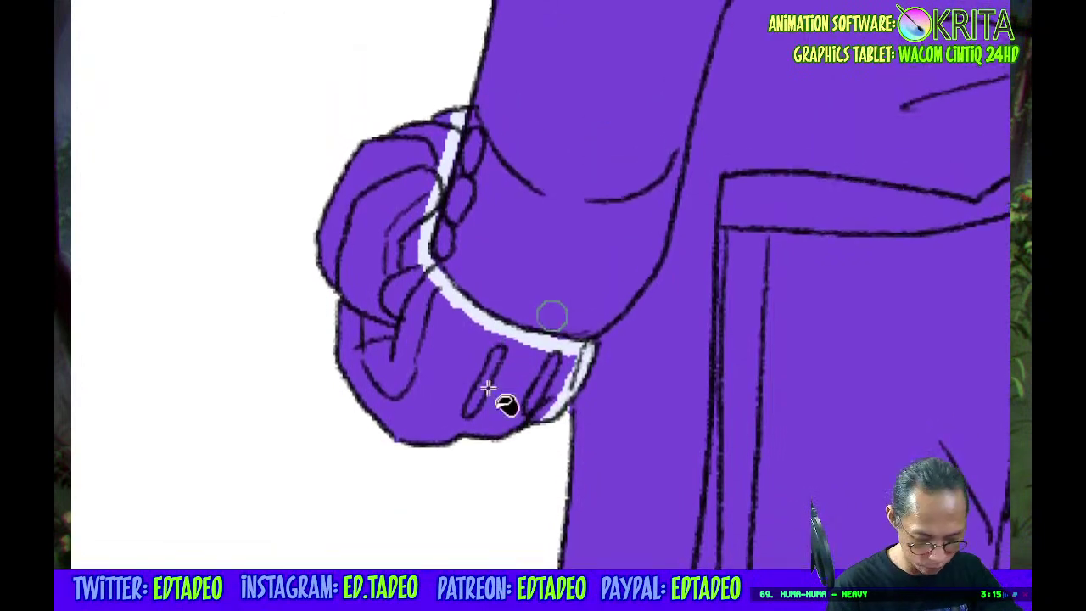
click(488, 352)
Outline the vertical stripe on the trouser leg with the brush in pale Skin6 and color it in completely
key(b)
mouse_move(675, 364)
mouse_down()
mouse_move(691, 351)
mouse_move(625, 201)
mouse_up()
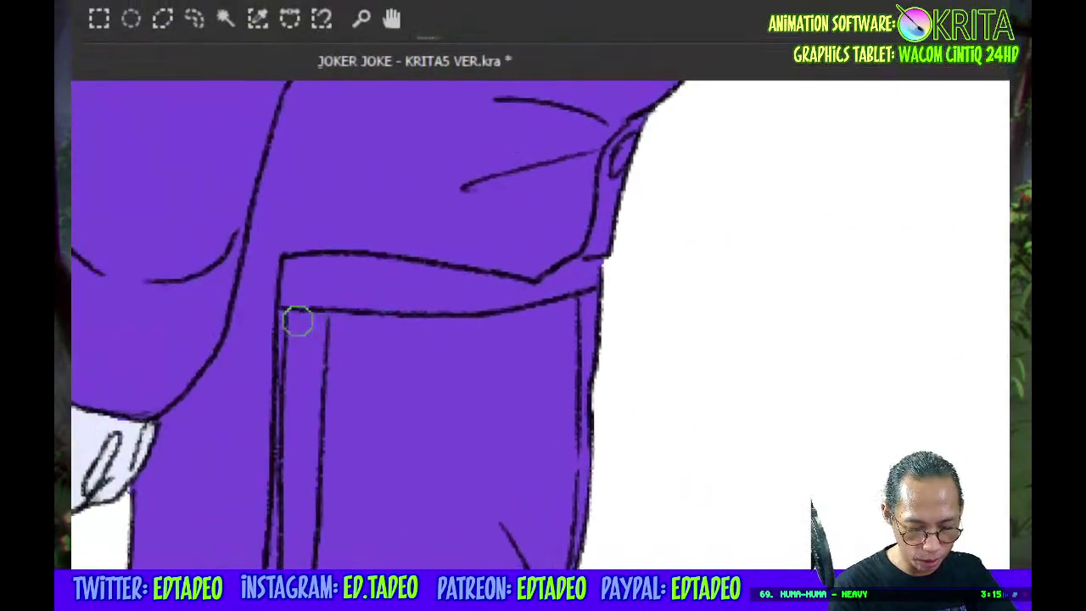
drag(297, 321, 290, 479)
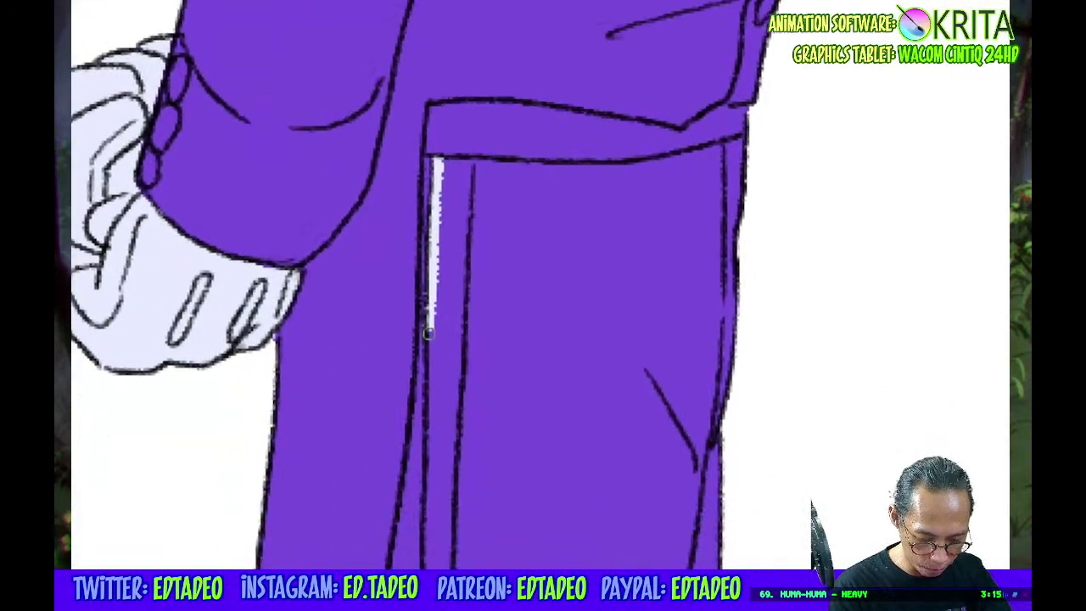
drag(429, 333, 426, 577)
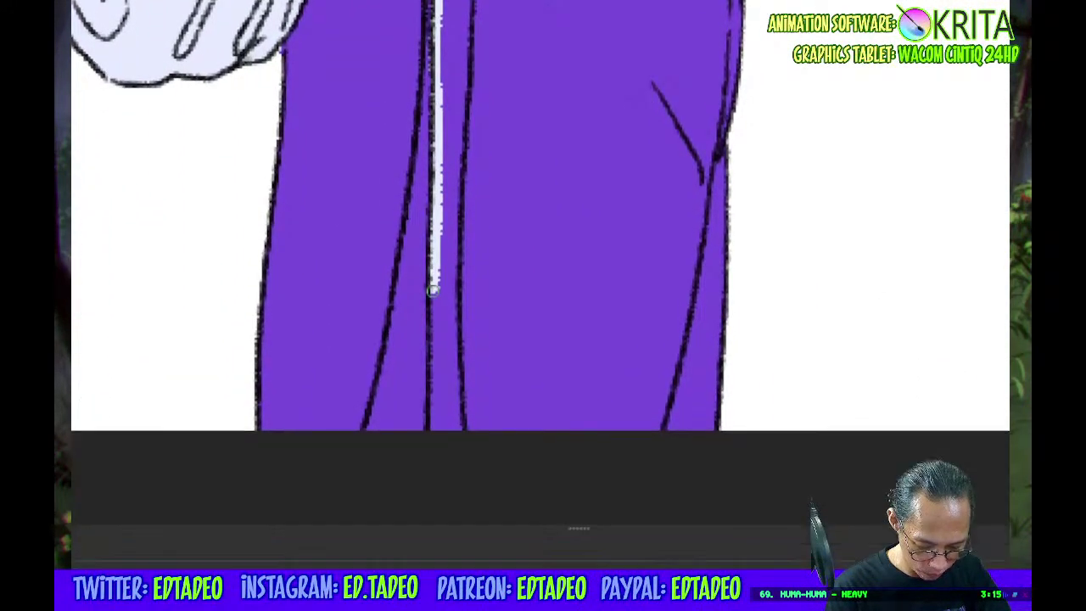
drag(432, 290, 434, 382)
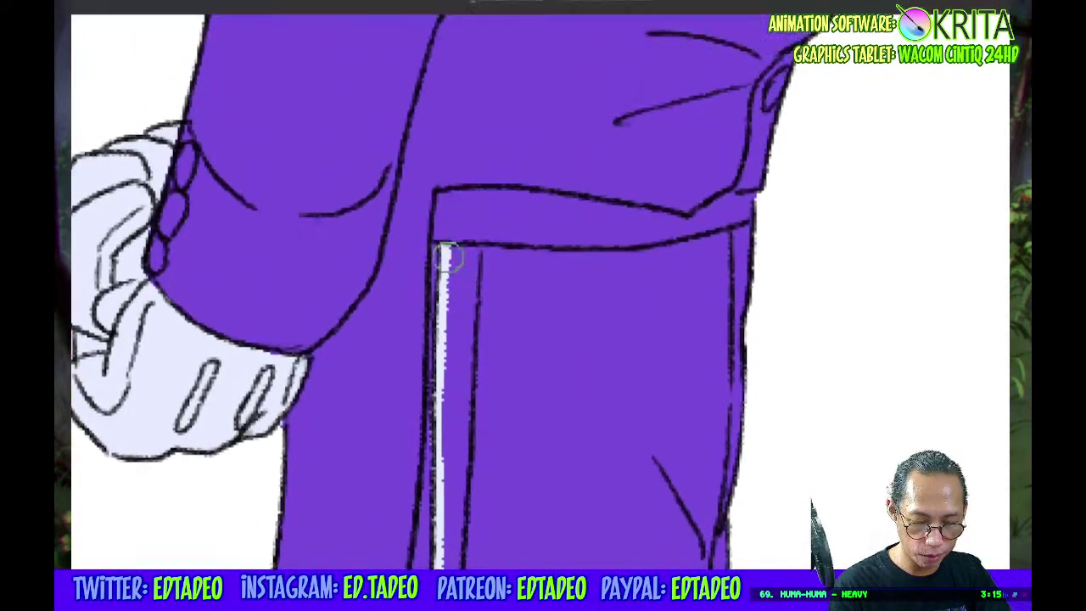
mouse_move(448, 251)
mouse_down()
mouse_move(460, 248)
mouse_move(475, 306)
mouse_move(462, 390)
mouse_up()
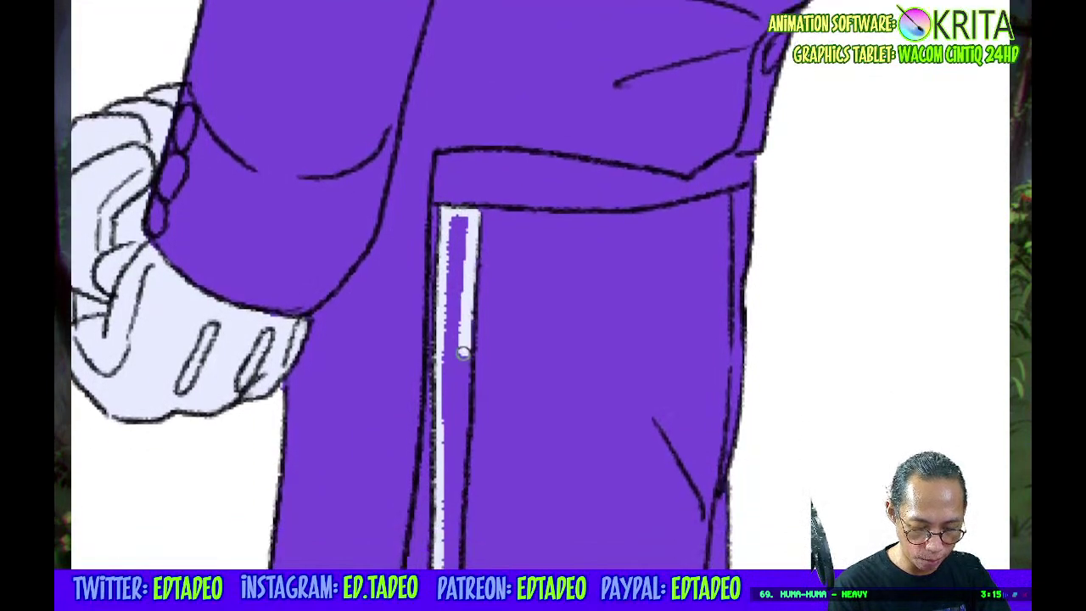
mouse_move(463, 352)
mouse_down()
mouse_move(467, 307)
mouse_move(458, 386)
mouse_move(458, 307)
mouse_up()
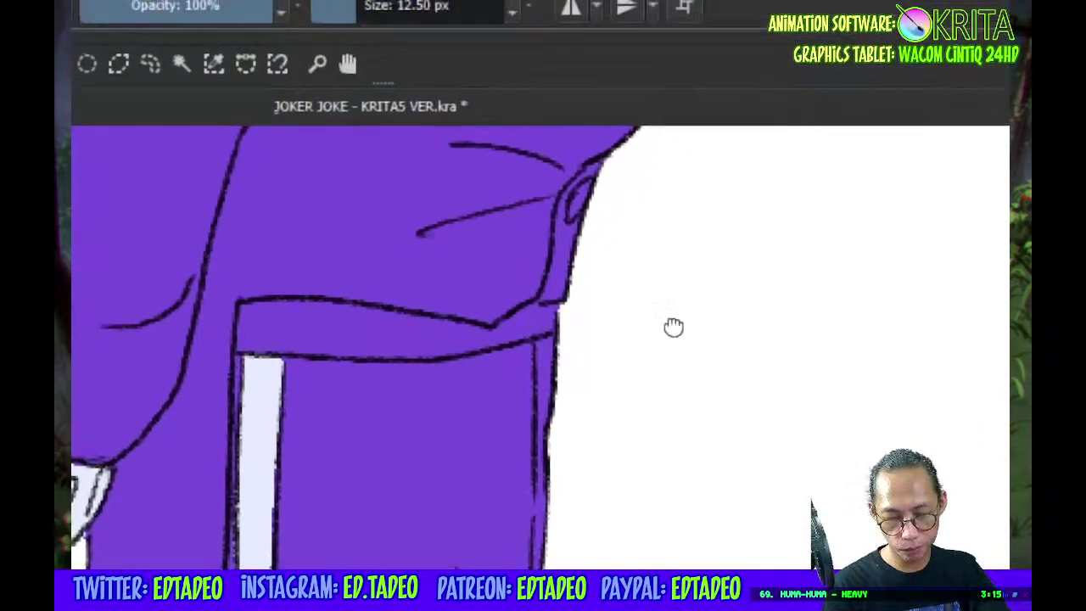
Outline the band between the jacket hem and the trousers in the dark blue Scarlet-black swatch and fill it
drag(333, 361, 426, 294)
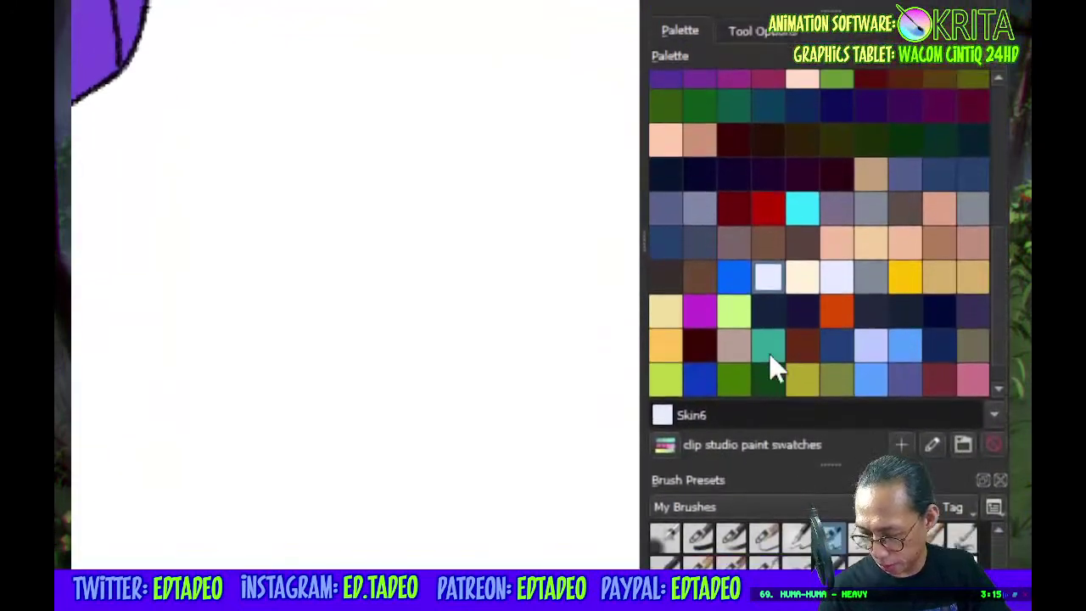
click(670, 362)
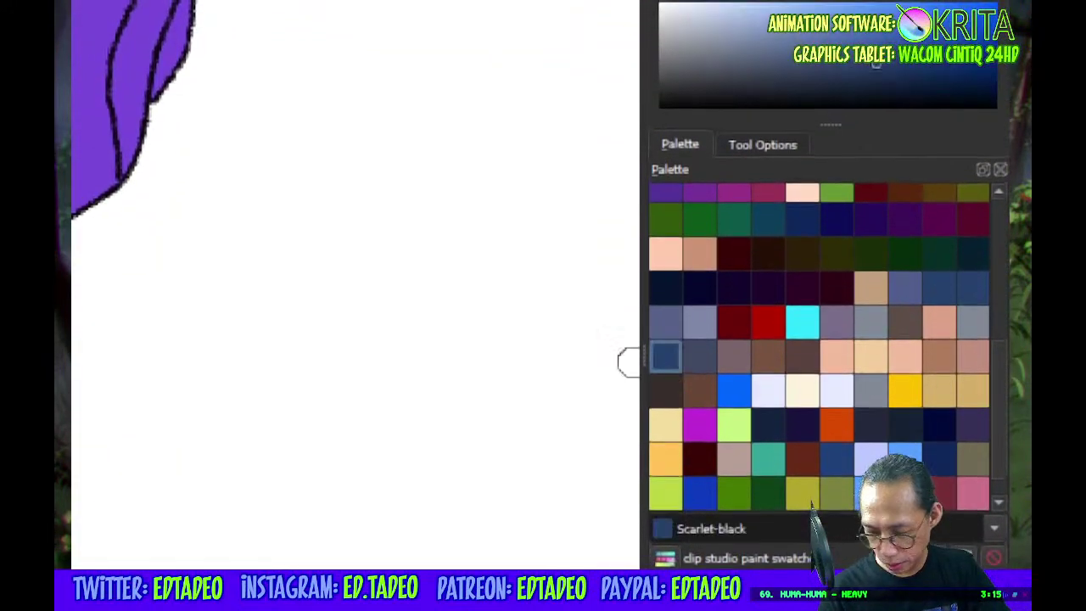
mouse_move(515, 296)
mouse_down()
mouse_move(511, 335)
mouse_move(574, 450)
mouse_move(410, 438)
mouse_move(426, 330)
mouse_move(435, 395)
mouse_move(437, 319)
mouse_move(466, 387)
mouse_move(454, 278)
mouse_move(440, 316)
mouse_move(476, 333)
mouse_move(477, 353)
mouse_move(478, 309)
mouse_move(462, 403)
mouse_move(463, 325)
mouse_move(461, 349)
mouse_move(486, 380)
mouse_up()
key(f)
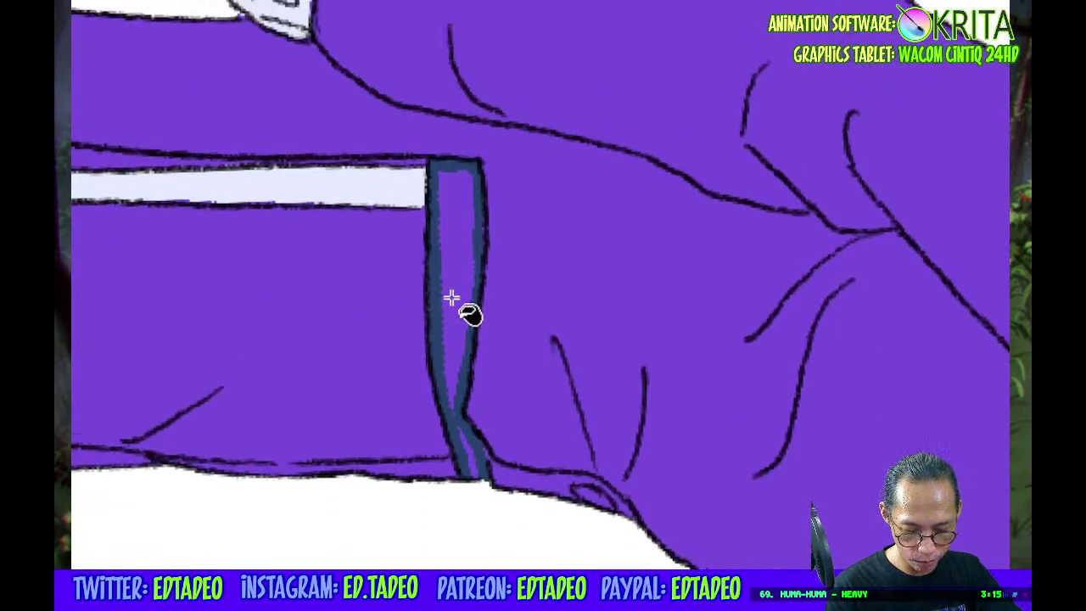
click(451, 298)
key(b)
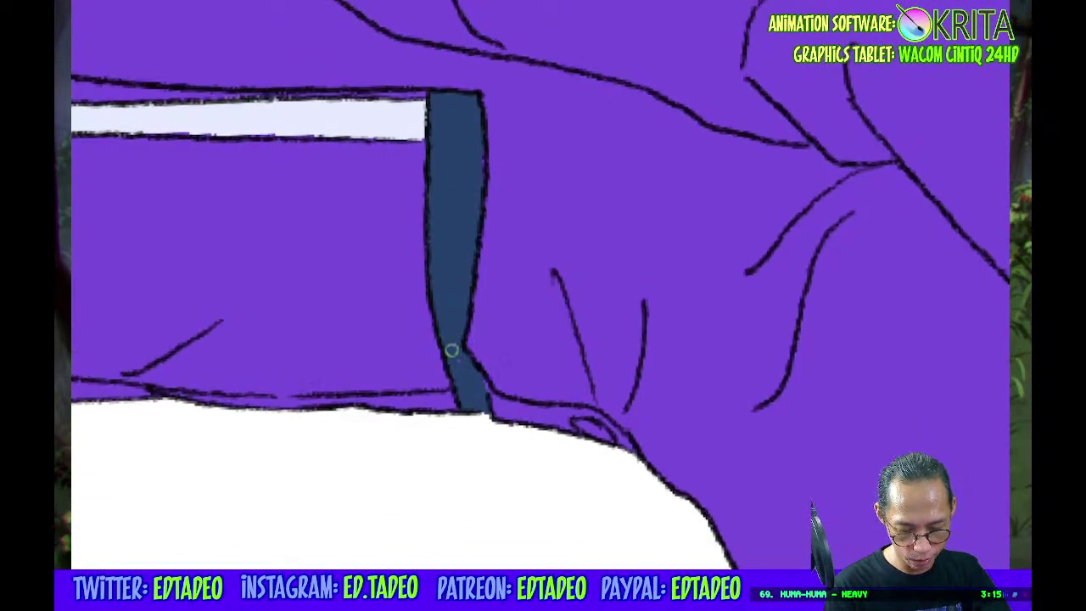
Paint the narrow vest area showing at the front edge of the jacket in the same dark blue
key(5)
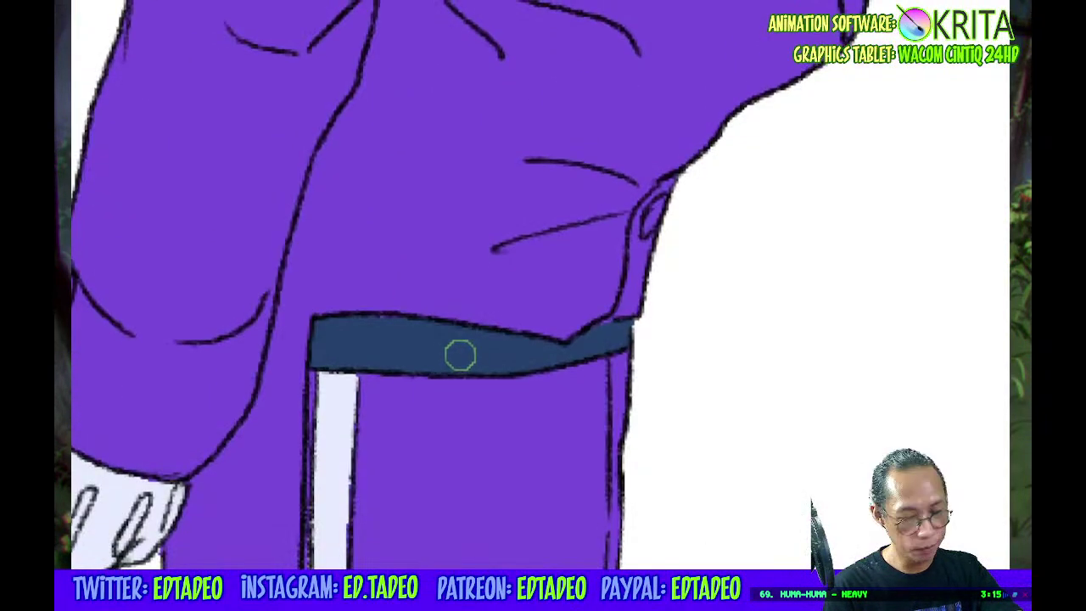
key(2)
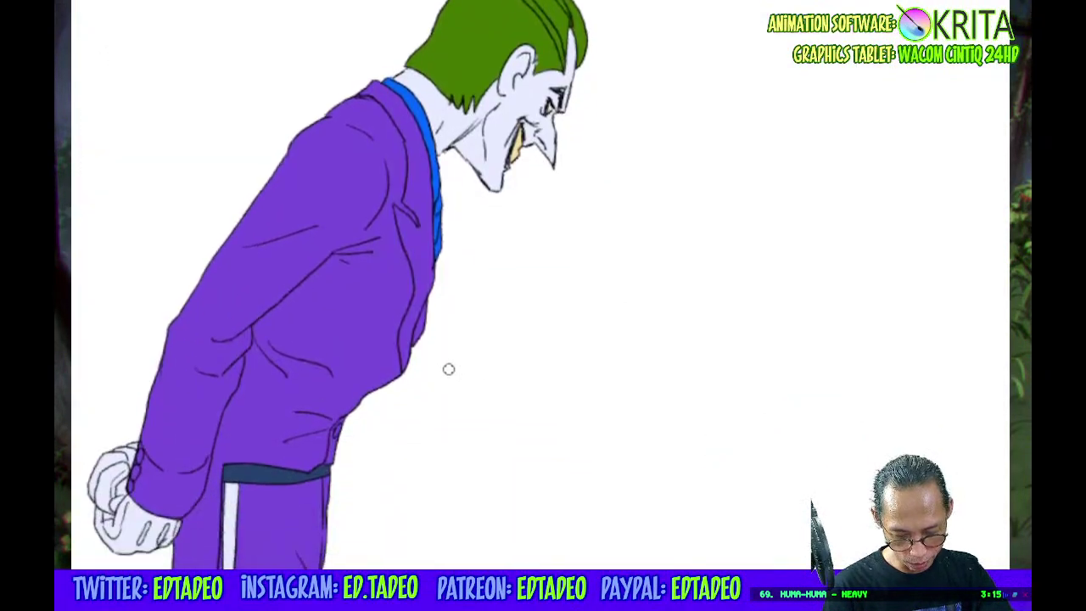
scroll(451, 357, up, 3)
mouse_move(407, 308)
mouse_down()
mouse_move(425, 354)
mouse_move(436, 331)
mouse_move(435, 398)
mouse_move(438, 304)
mouse_move(432, 414)
mouse_move(440, 284)
mouse_move(435, 325)
mouse_up()
mouse_move(449, 424)
mouse_down()
mouse_move(458, 376)
mouse_move(566, 169)
mouse_up()
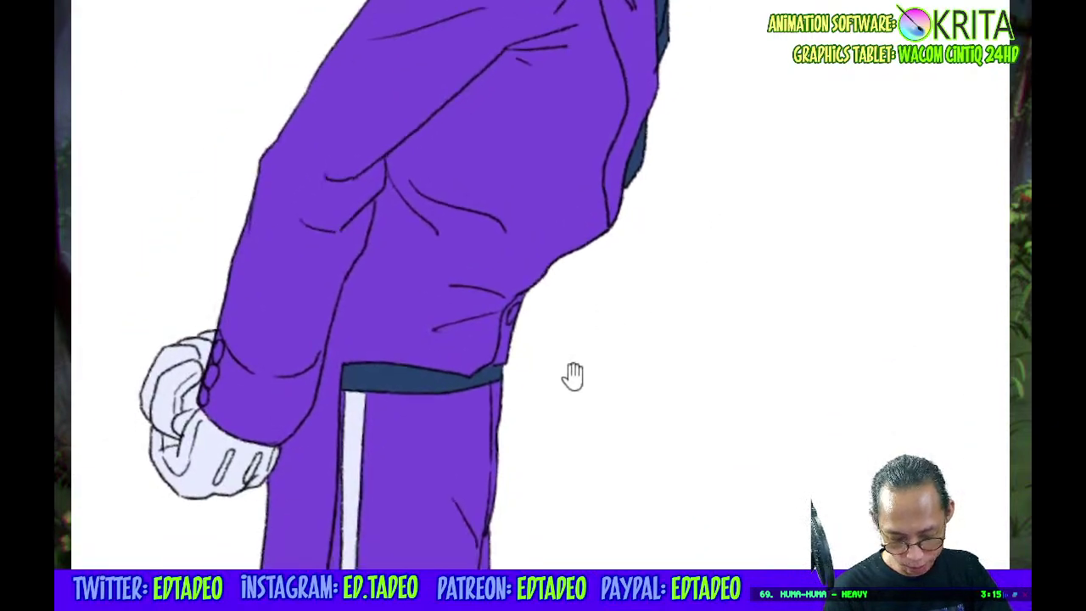
Paint the jacket's front button and the three sleeve-cuff buttons with the orange swatch 171, and save the file
key(Tab)
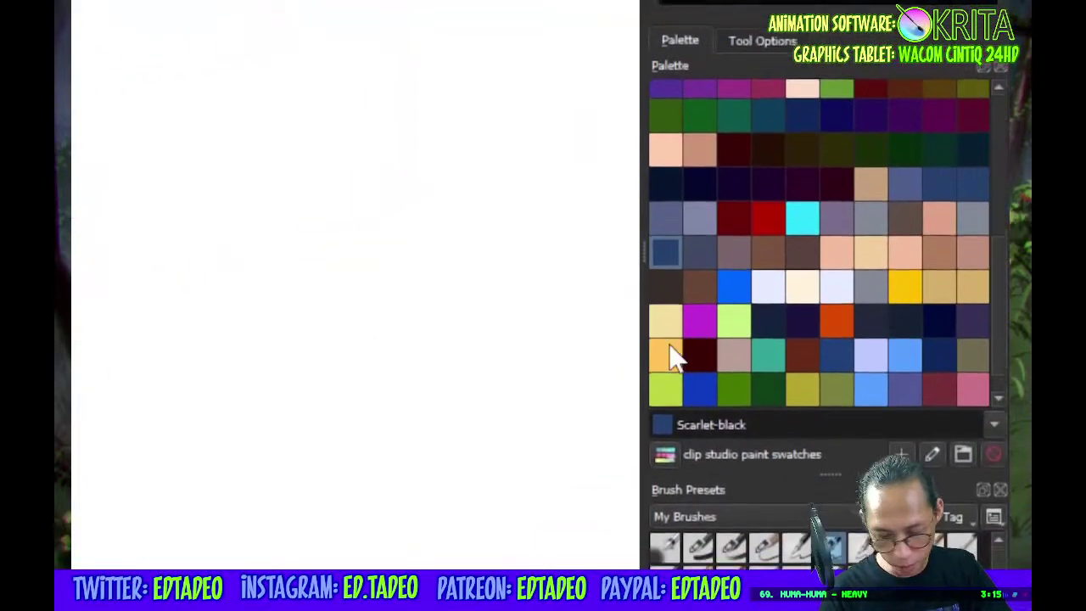
click(665, 359)
key(ctrl+plus)
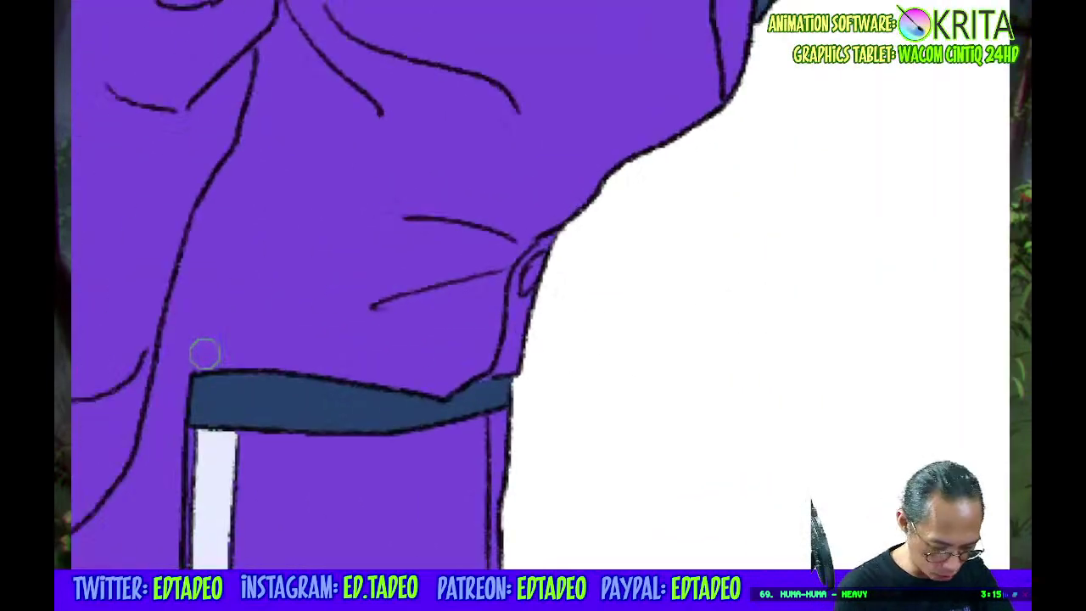
mouse_move(330, 341)
mouse_down()
mouse_move(327, 356)
mouse_move(404, 337)
mouse_up()
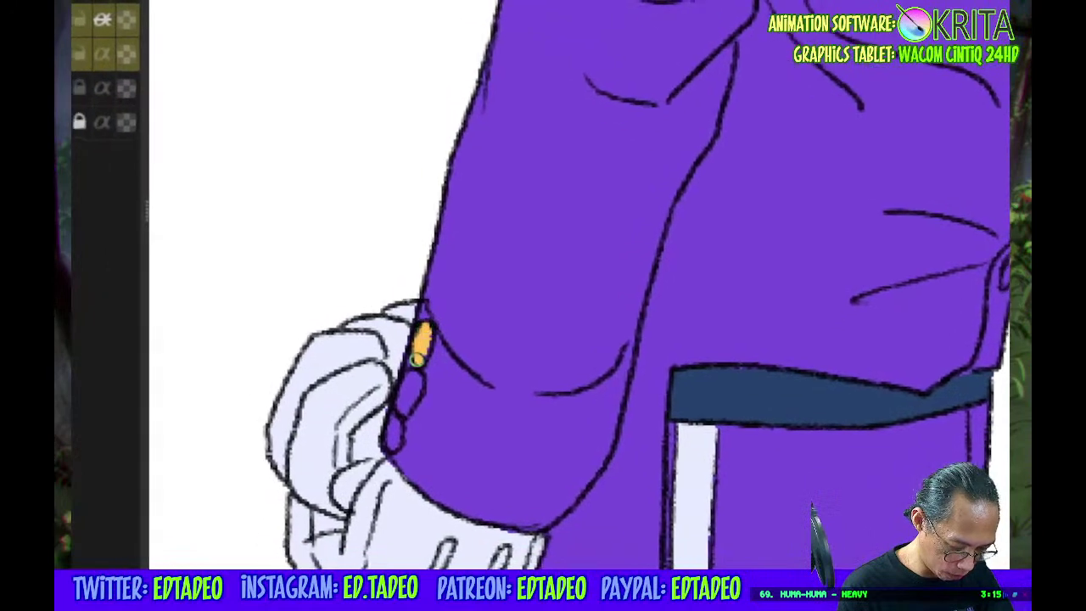
click(392, 390)
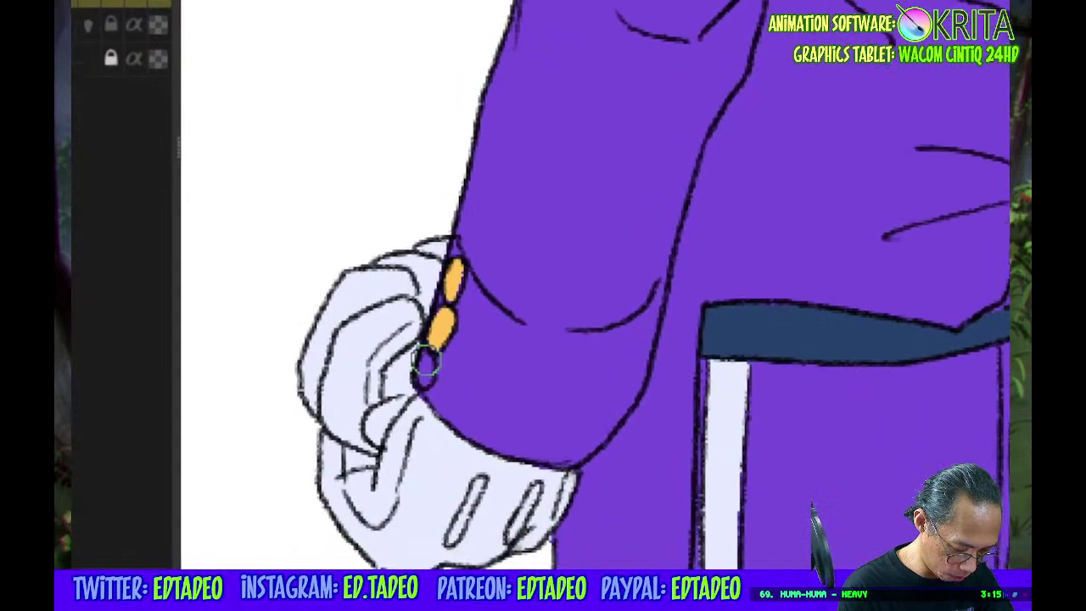
click(415, 406)
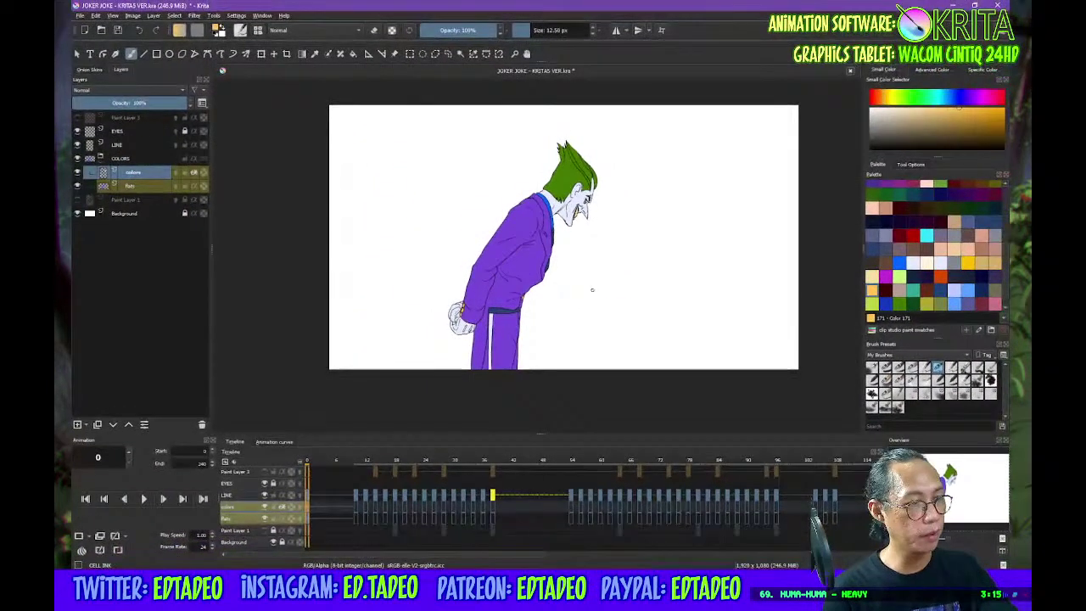
key(plus)
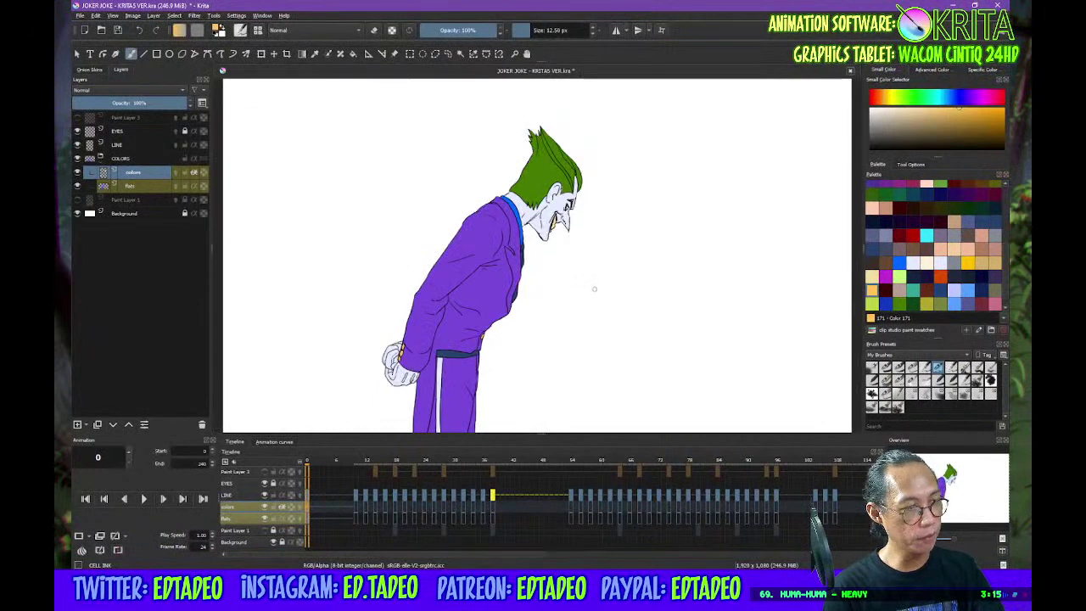
key(ctrl+s)
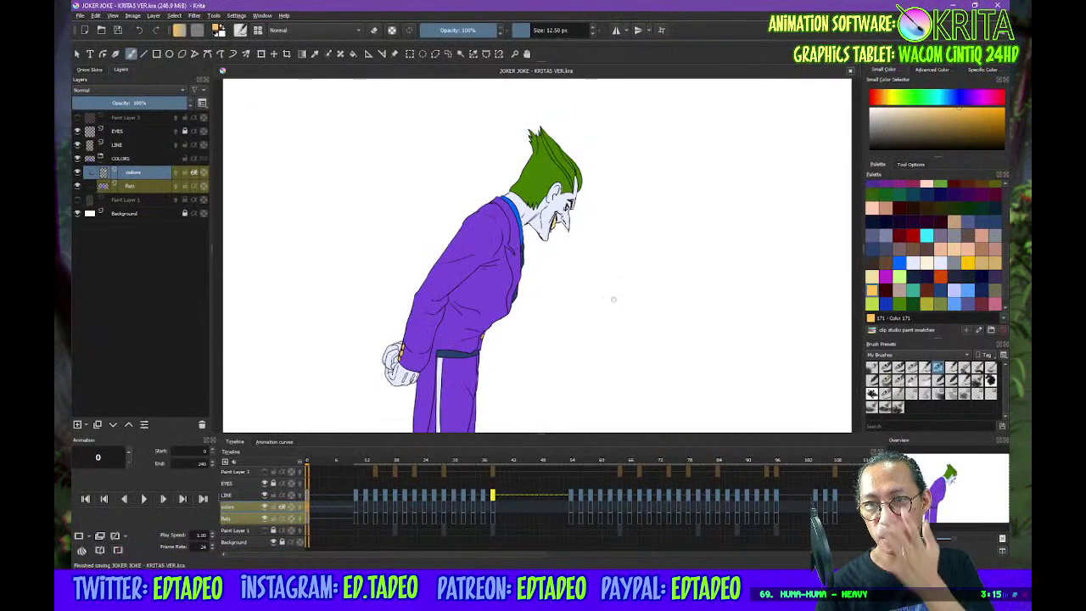